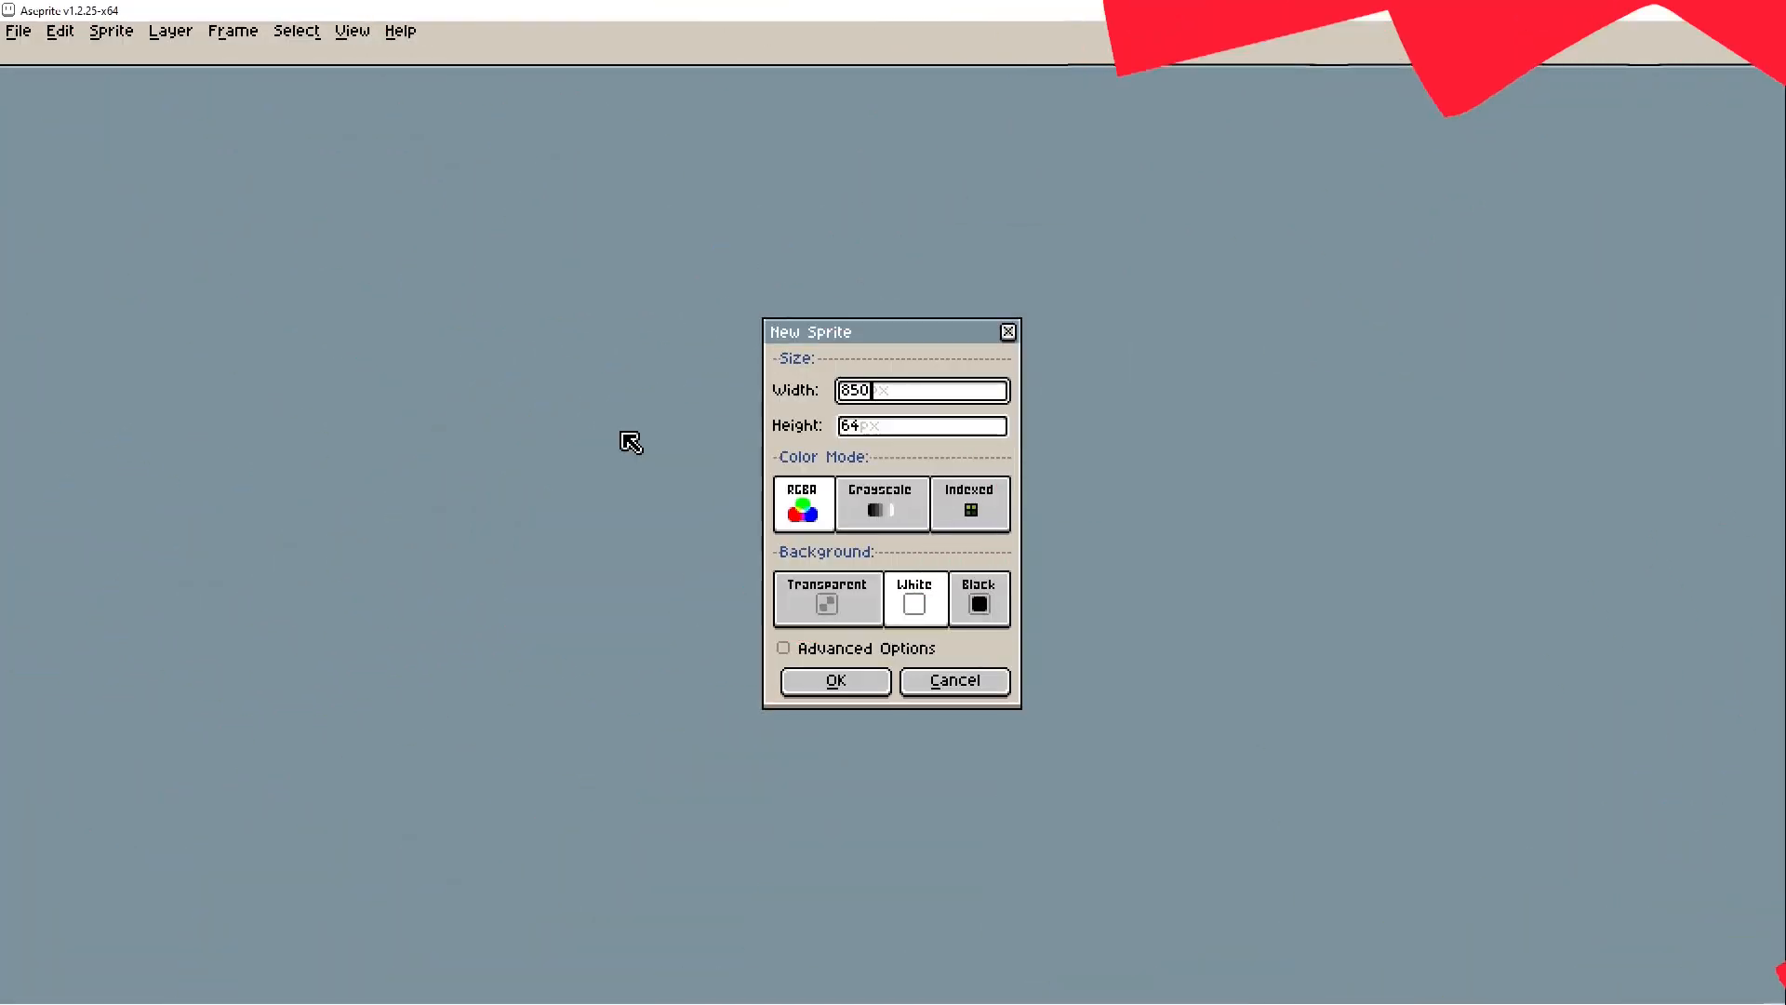
- Set the new sprite's height to 480 px
click(874, 430)
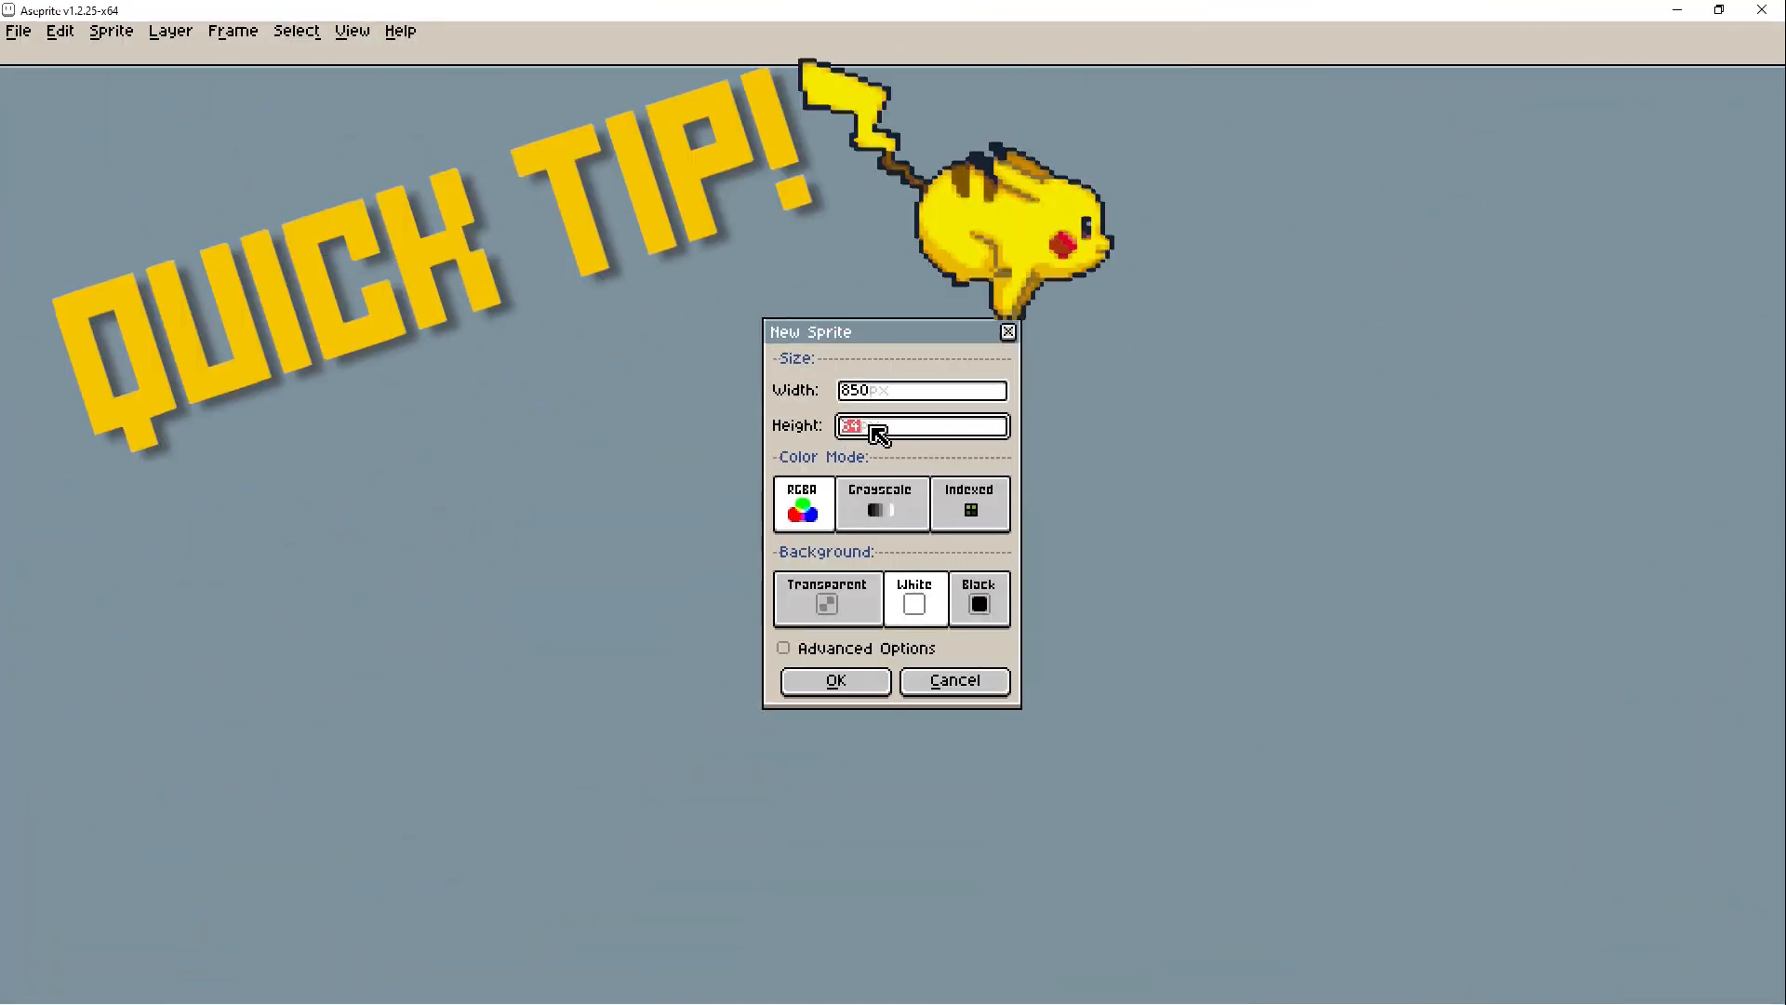
text(480)
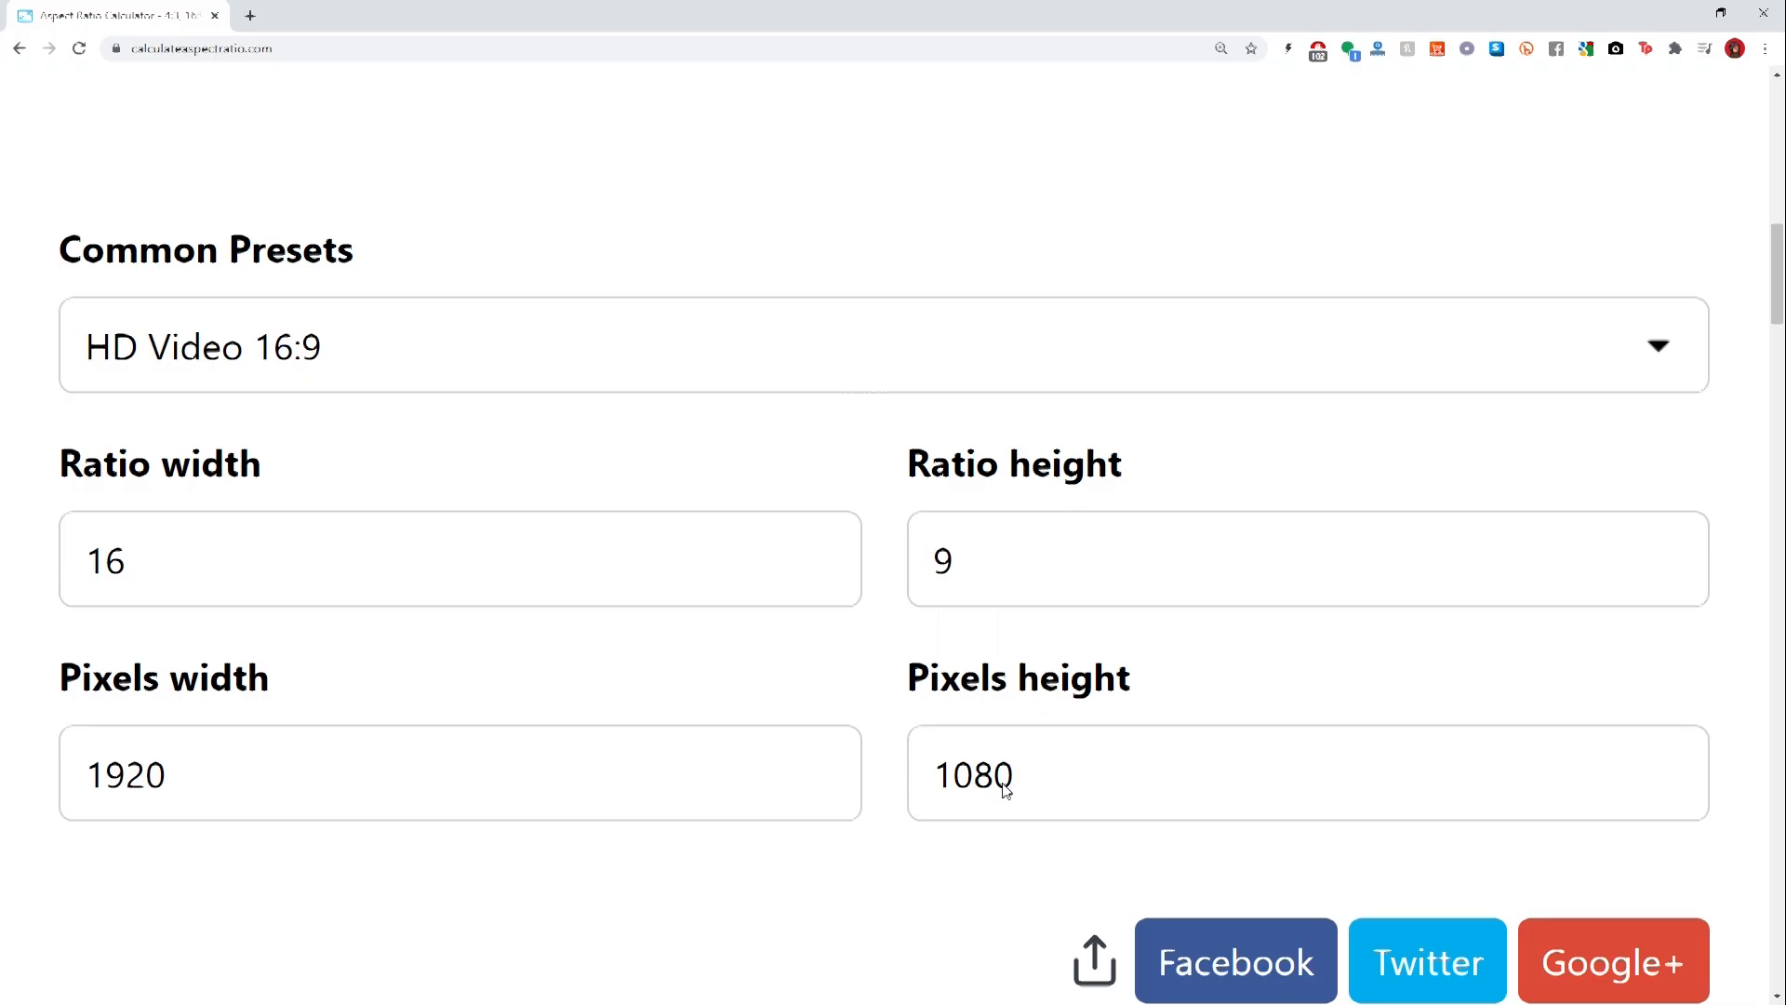
- Look up the 16:9 width for a height of 480 in the aspect ratio website, and calculate 850/16 and 53×16 in Calculator
click(973, 774)
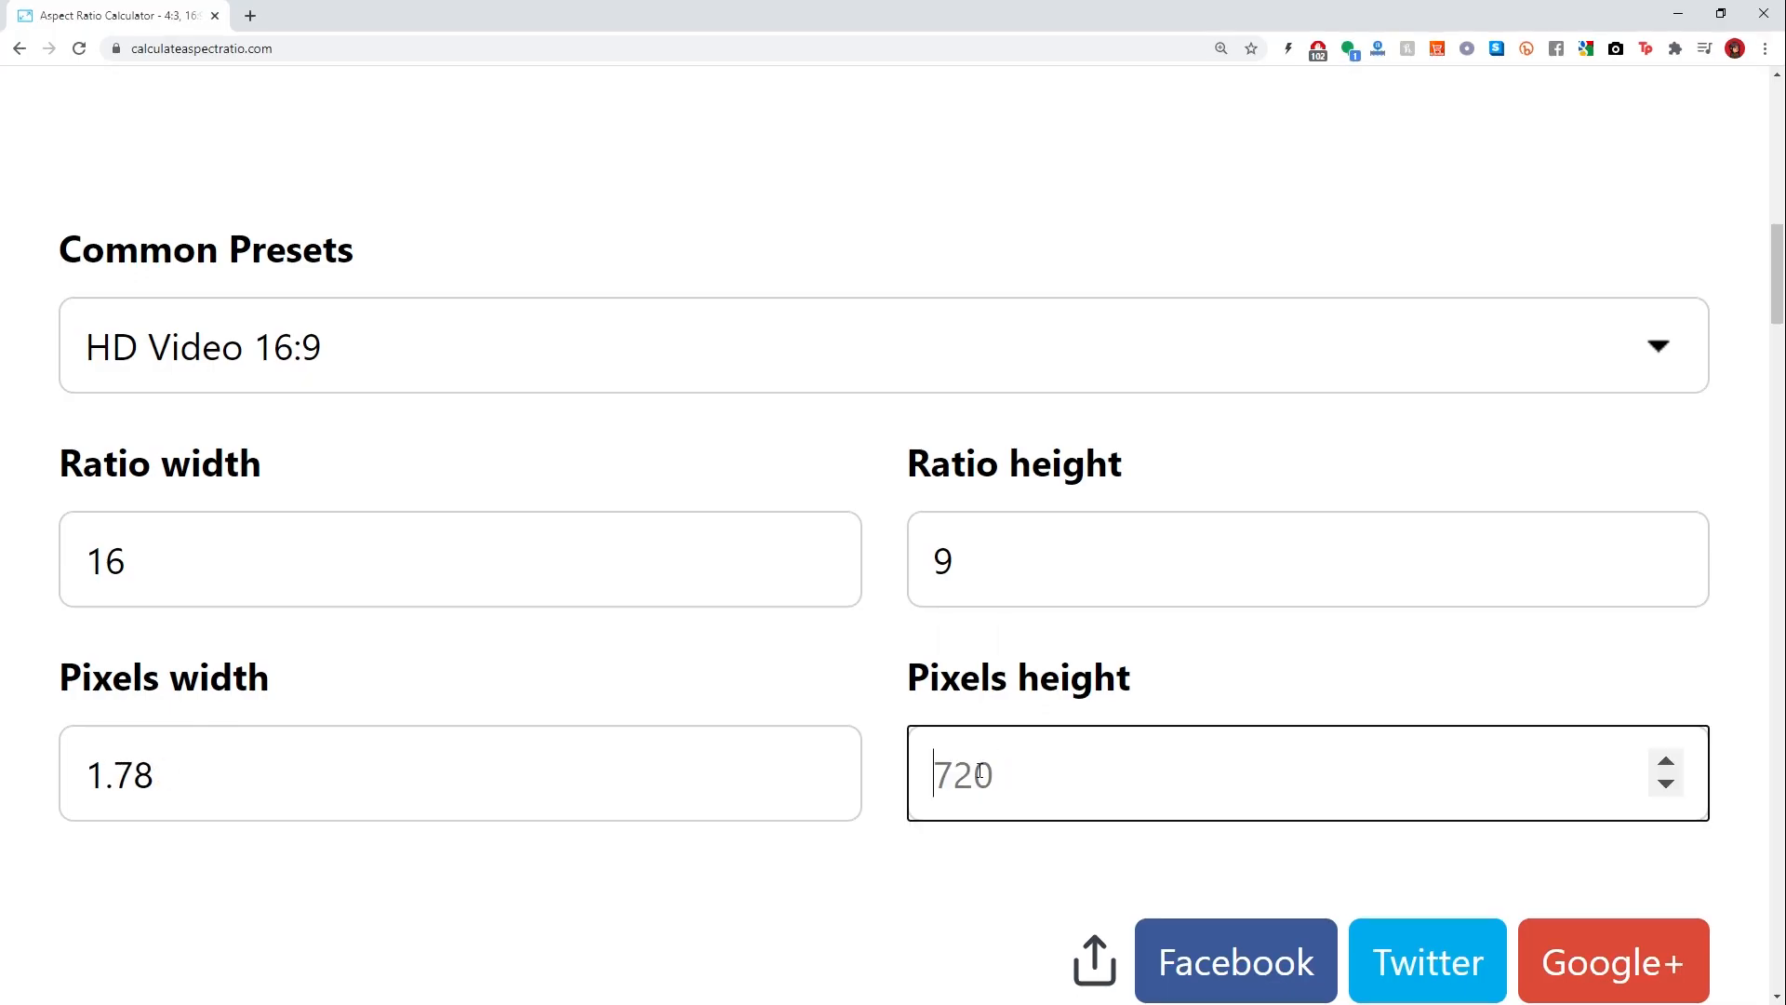
text(72)
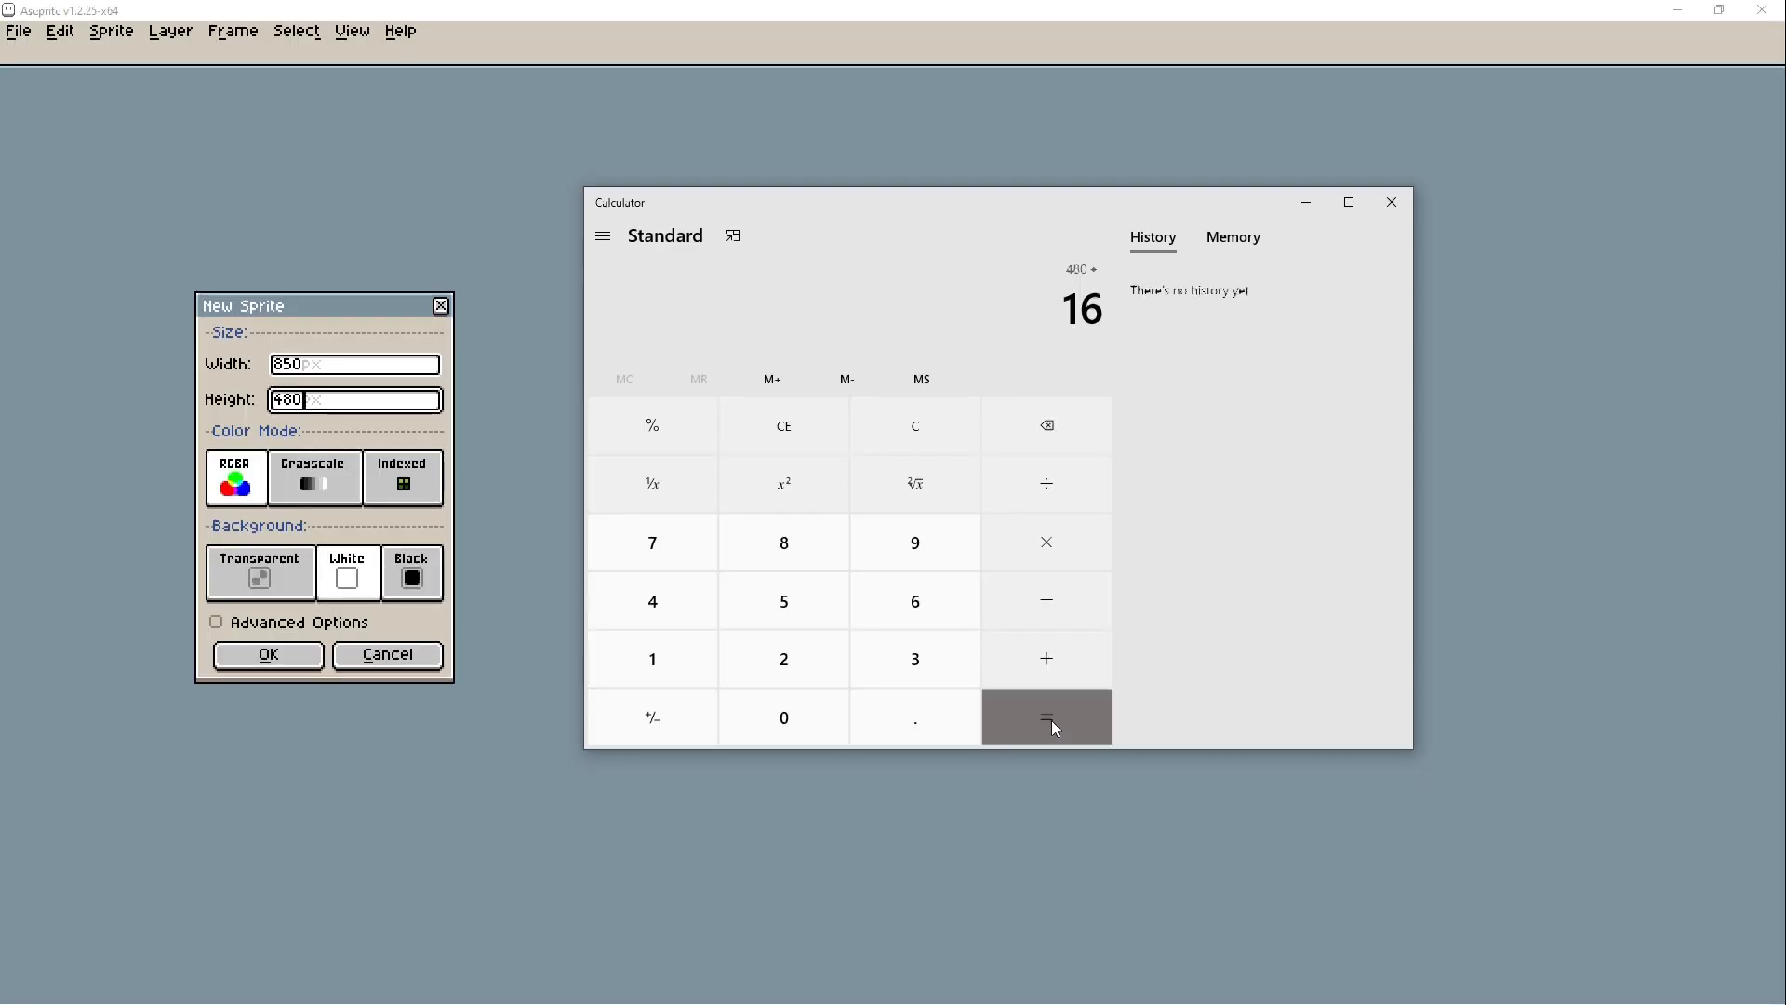
click(1049, 718)
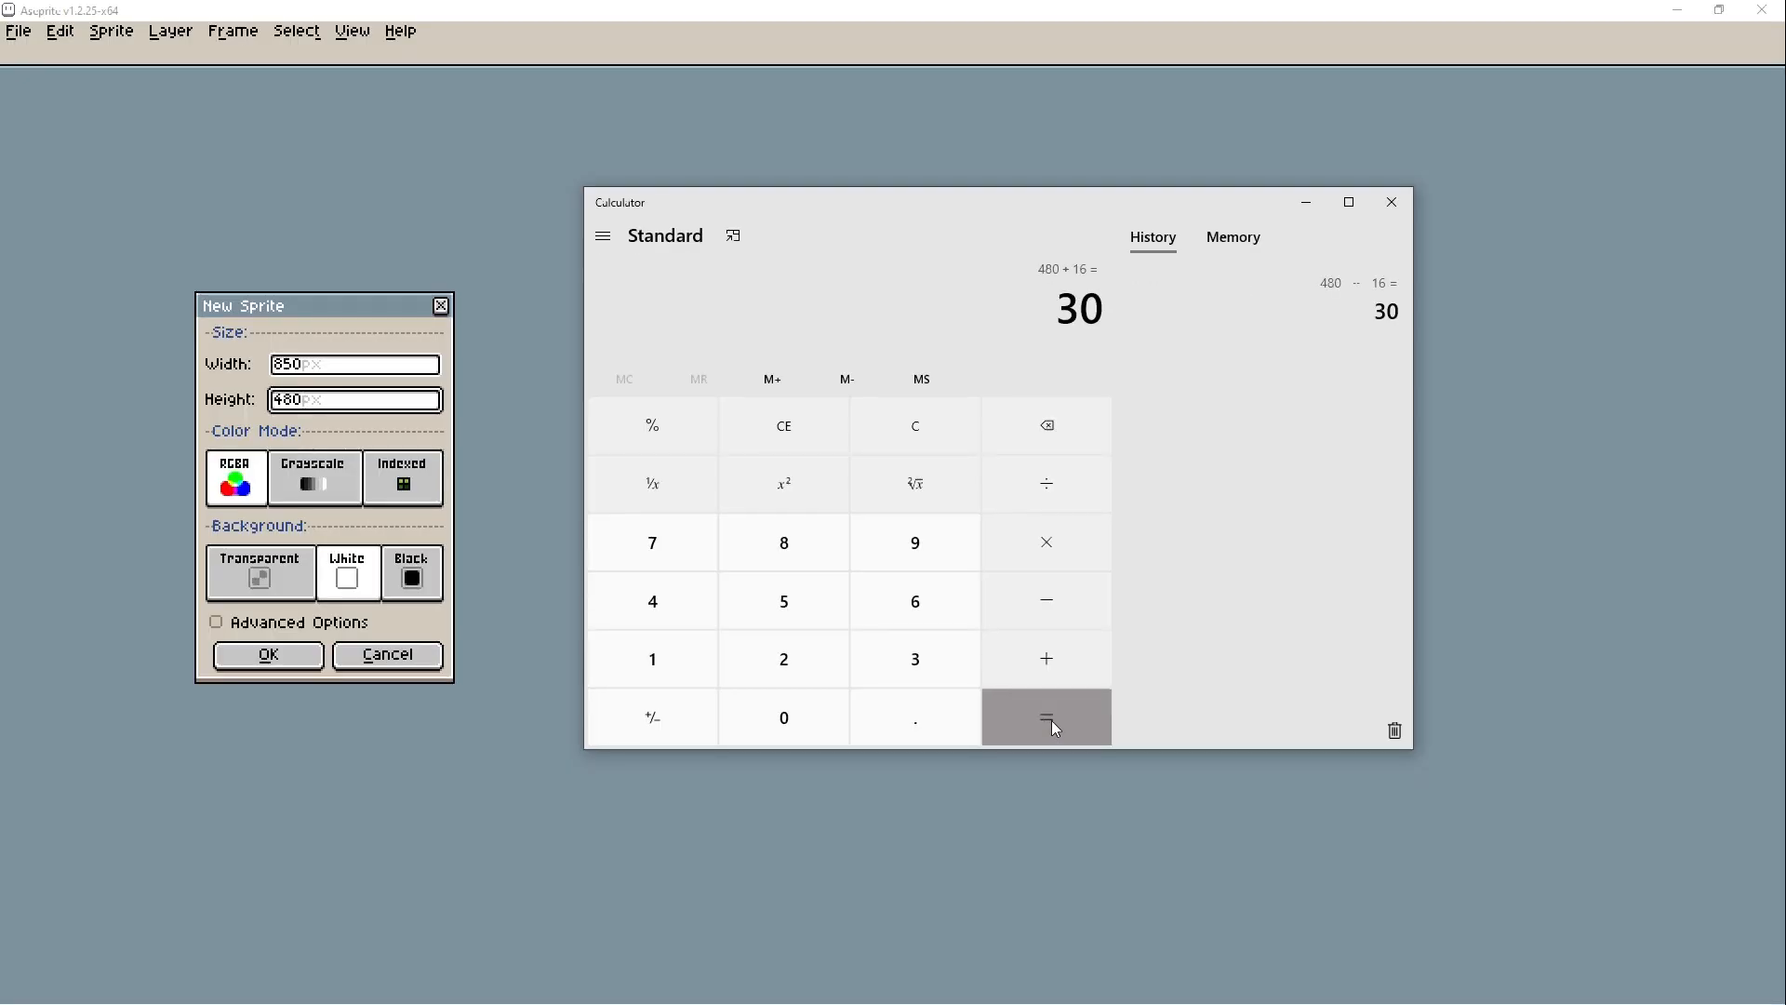
text(850/16)
click(1057, 726)
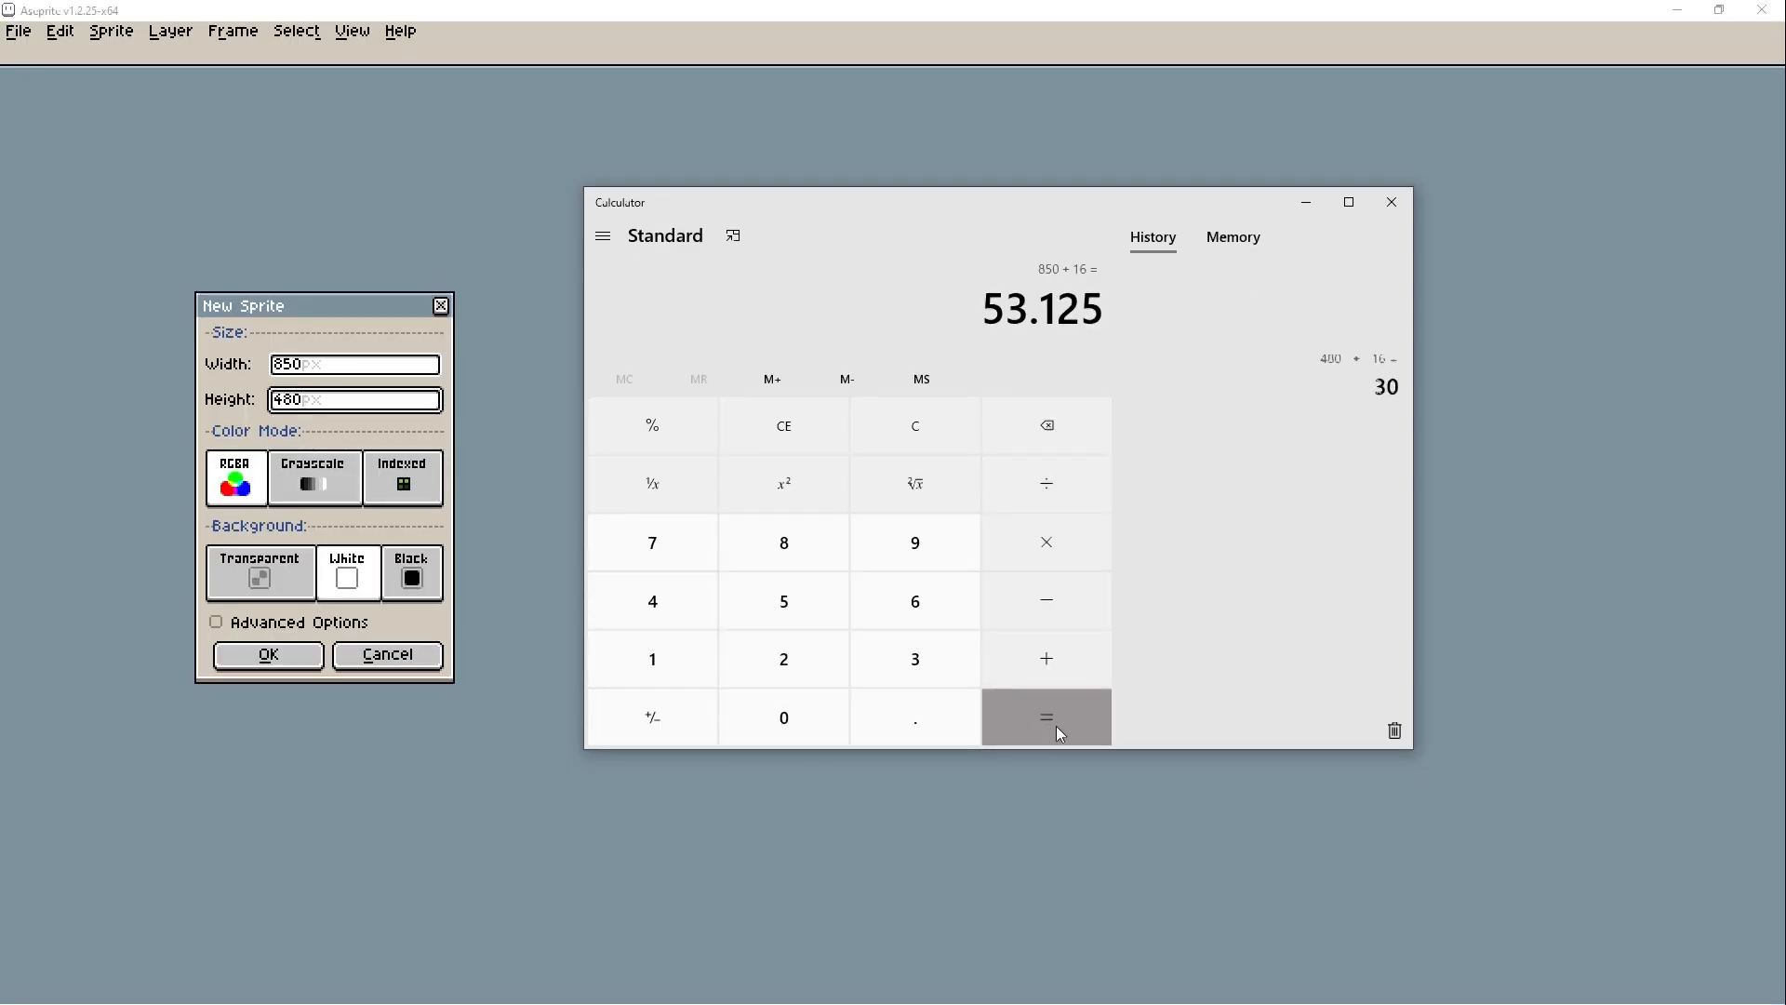
key(Escape)
text(53*16)
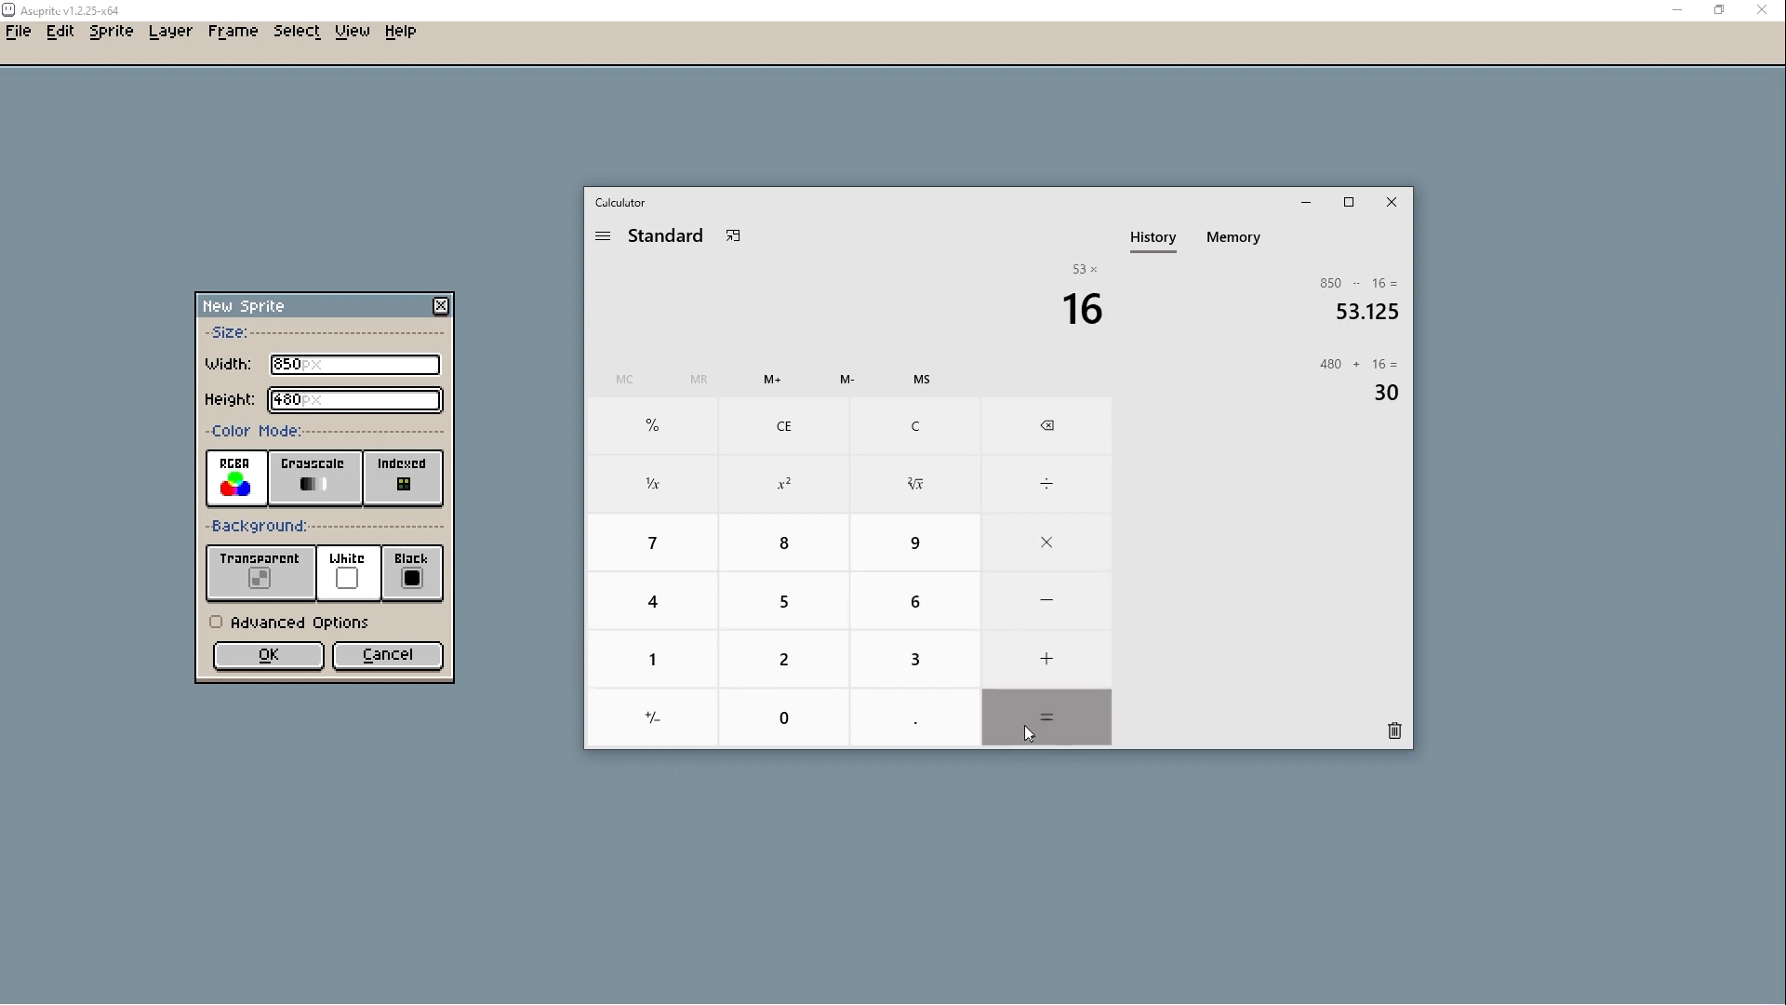
click(1027, 723)
click(1441, 196)
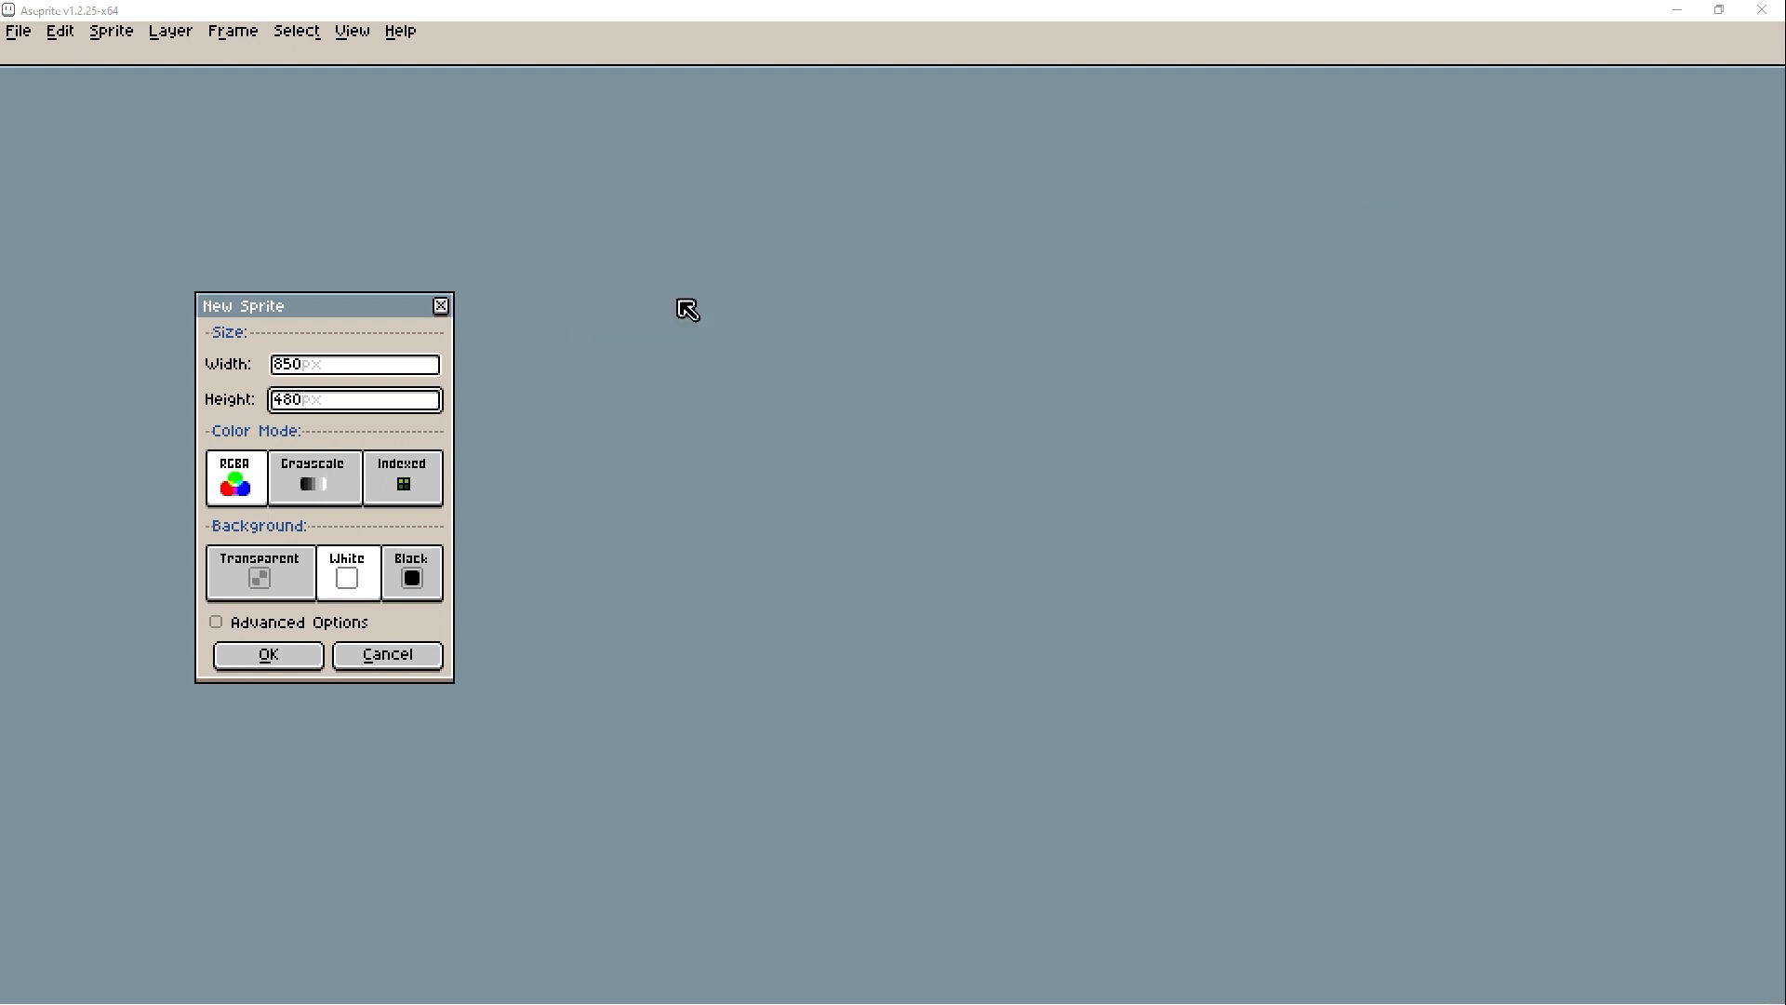
- Set the new sprite's width to 848 px back in Aseprite's New Sprite dialog
click(314, 367)
text(848)
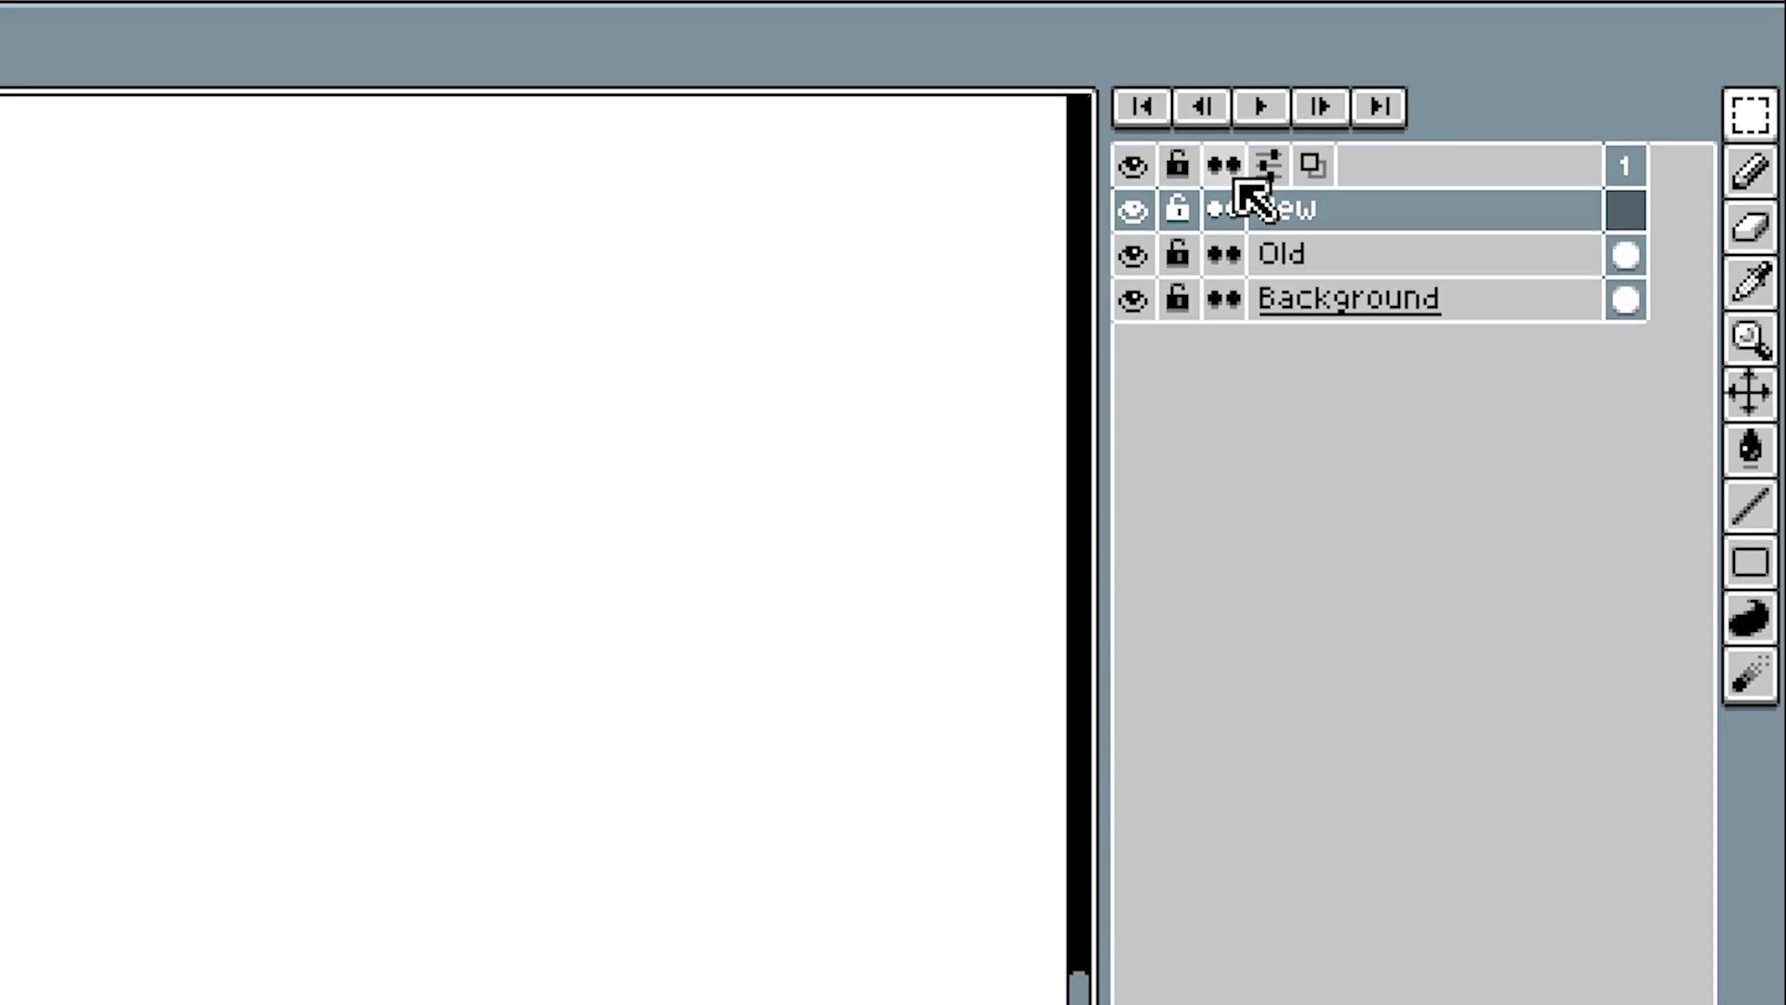
- Set the timeline's position to Right in the timeline settings
click(1530, 146)
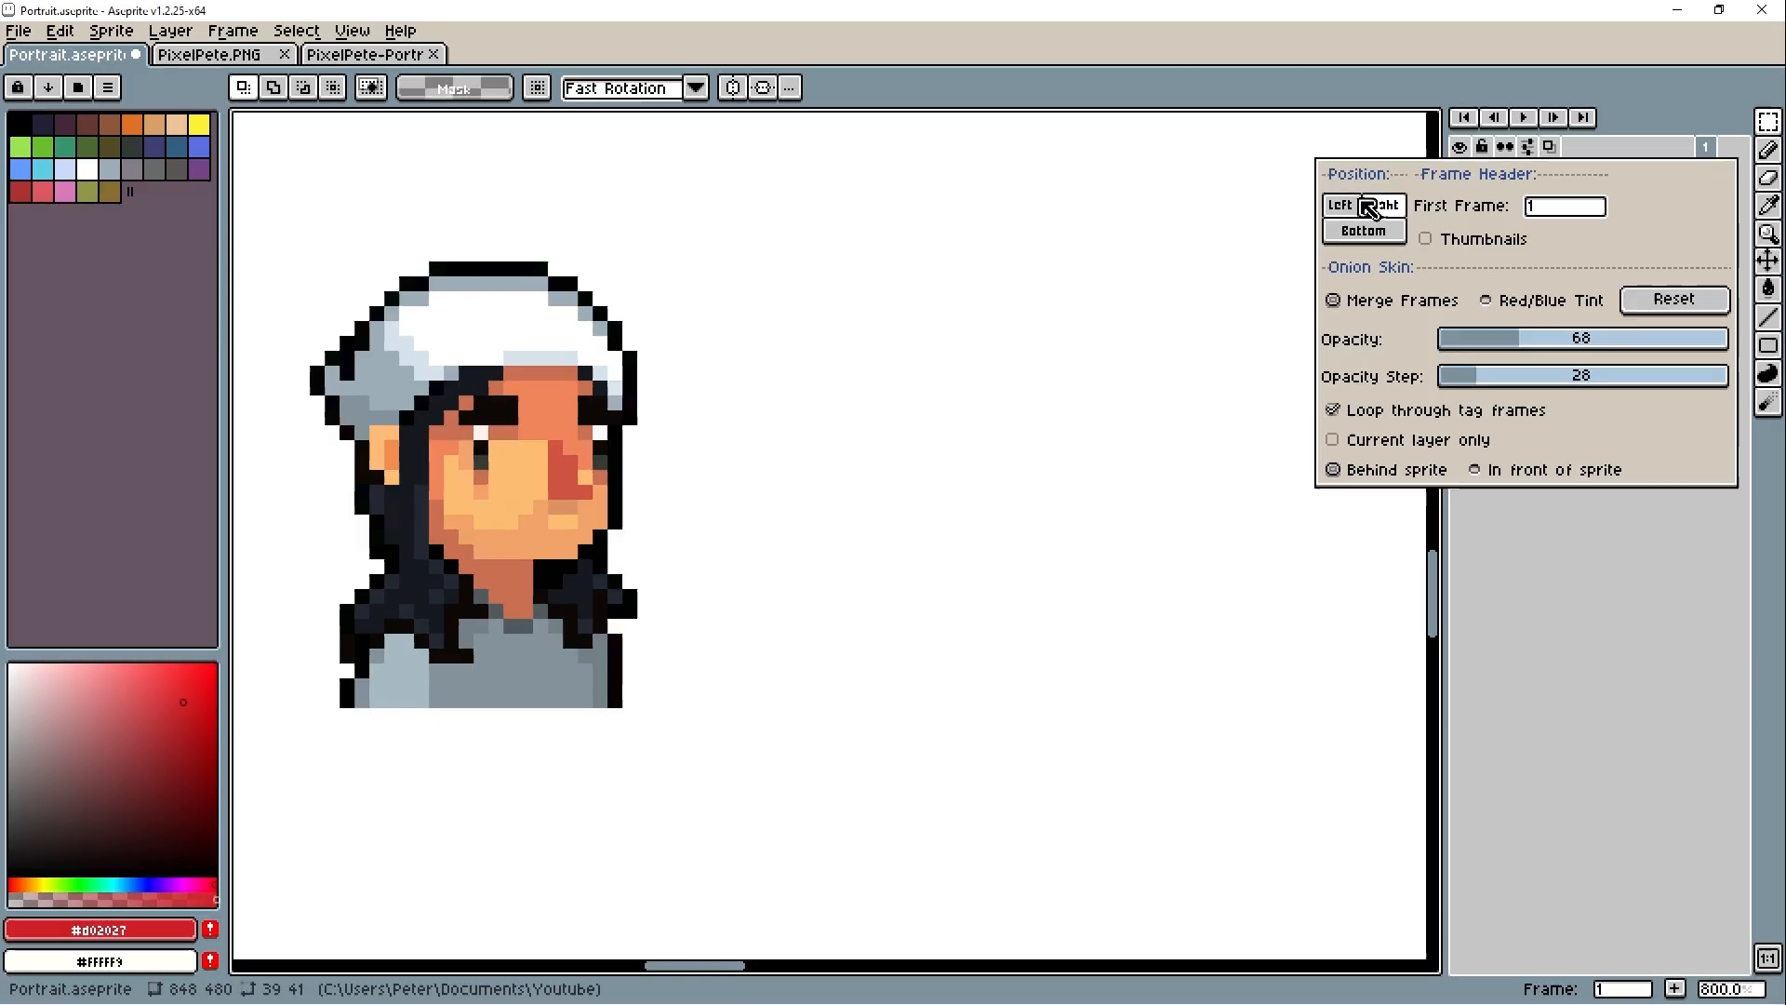
click(898, 284)
click(964, 330)
click(1382, 212)
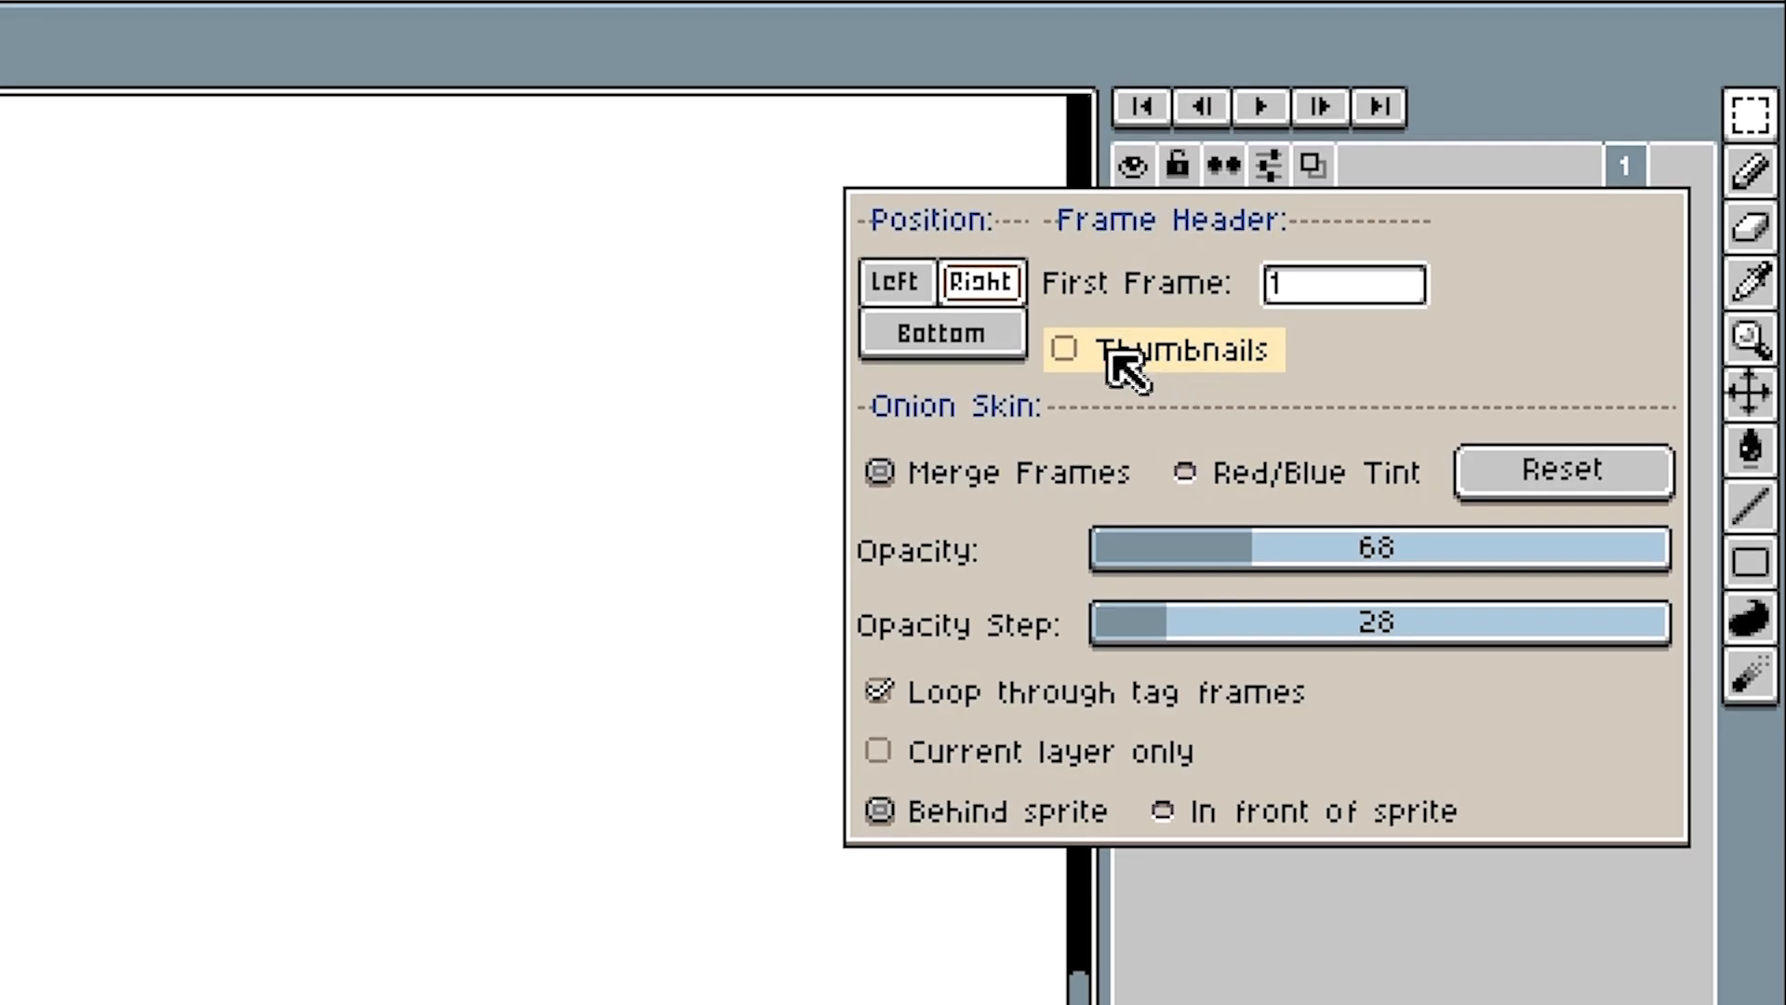
- Enable layer thumbnails at size 3 and widen the timeline so they fit
click(1448, 239)
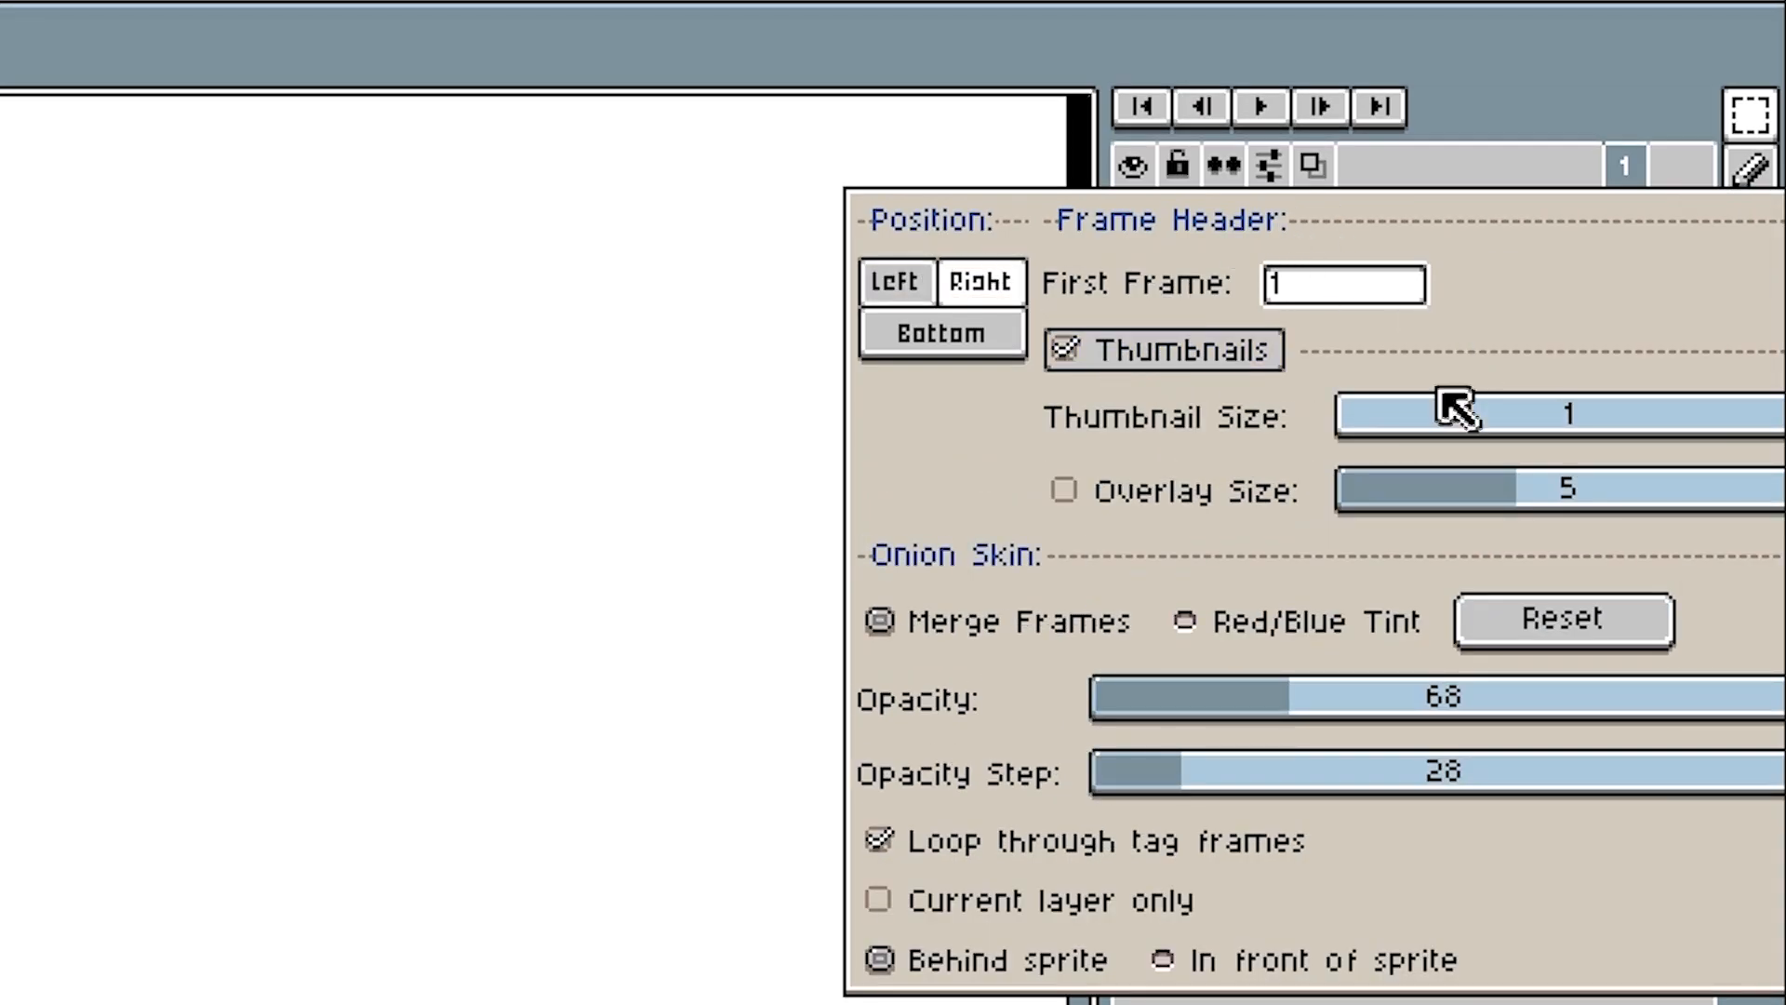
drag(1393, 423, 1488, 267)
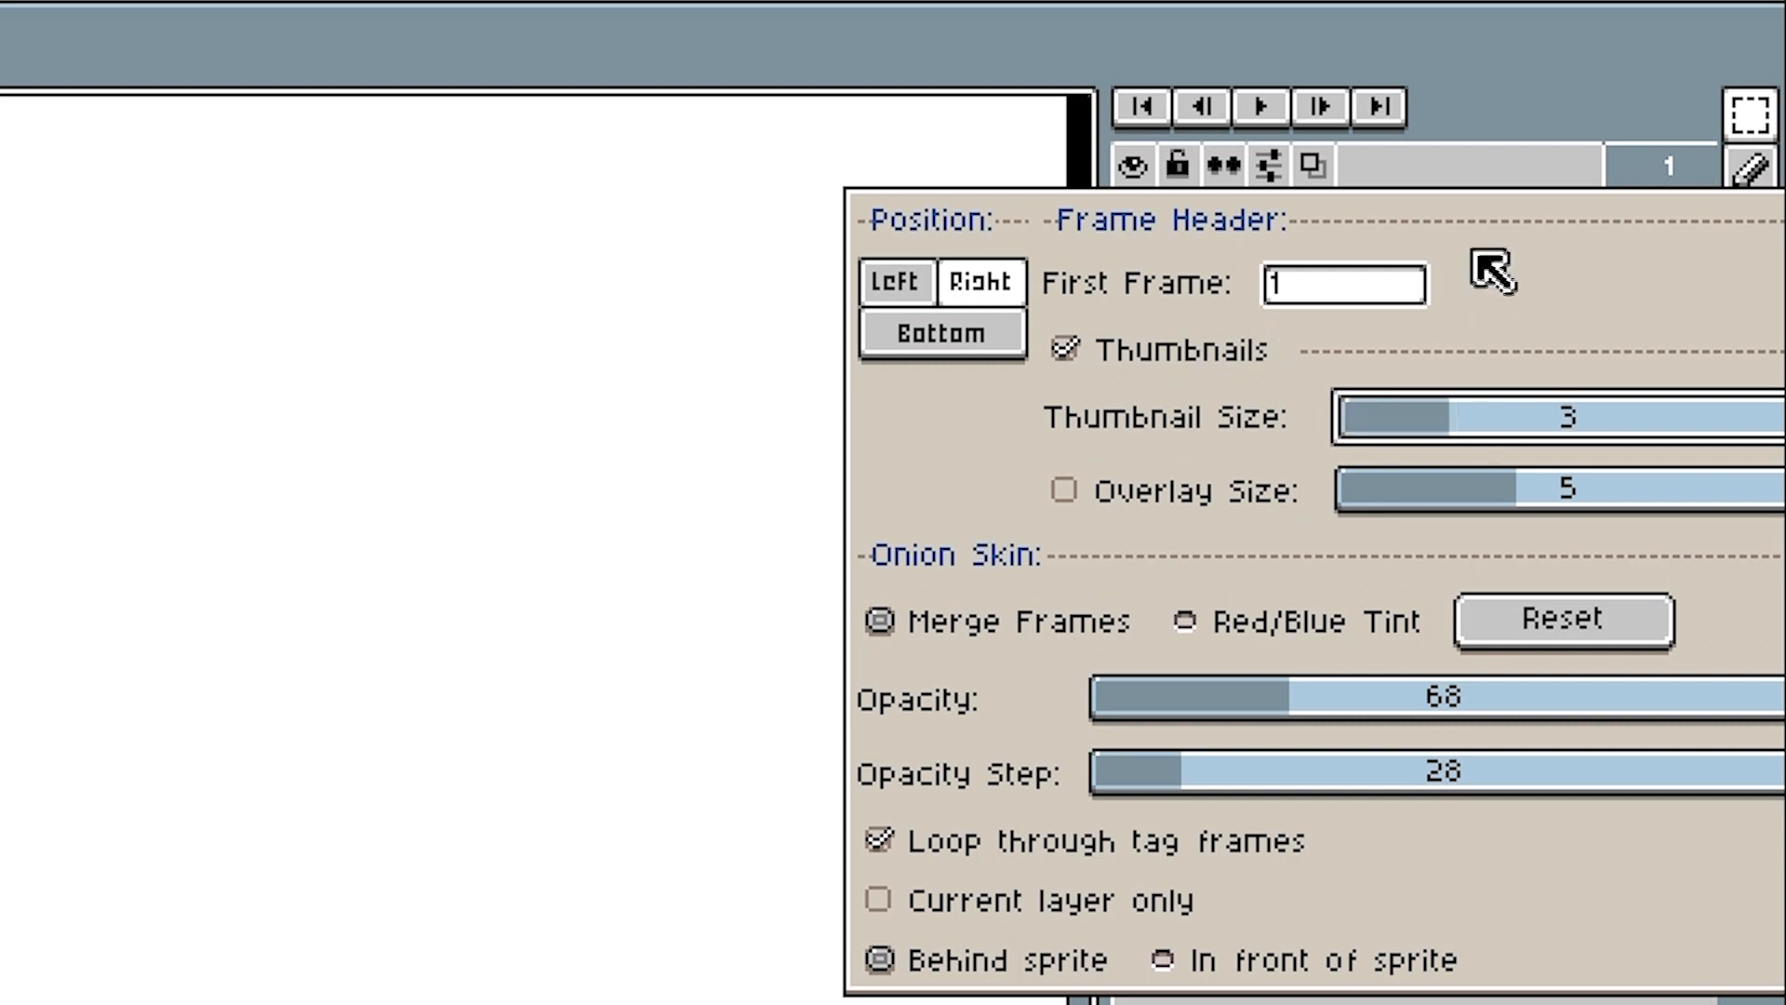
click(1588, 713)
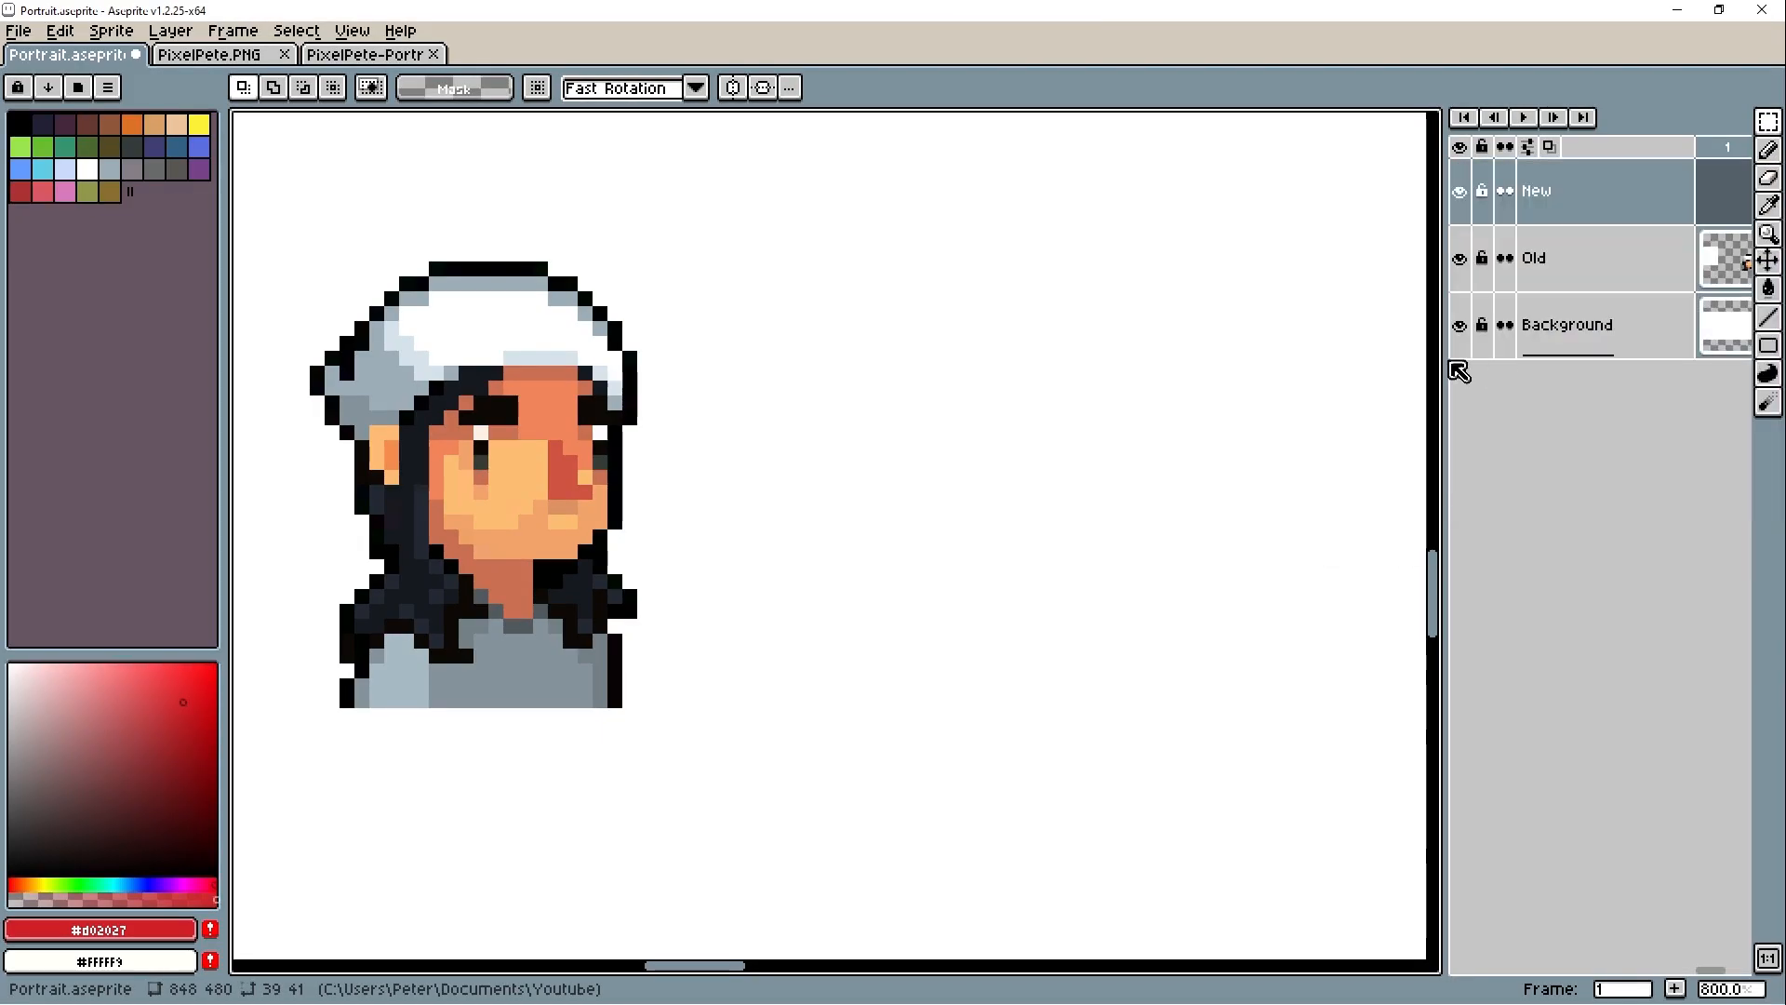
drag(1458, 373, 1417, 368)
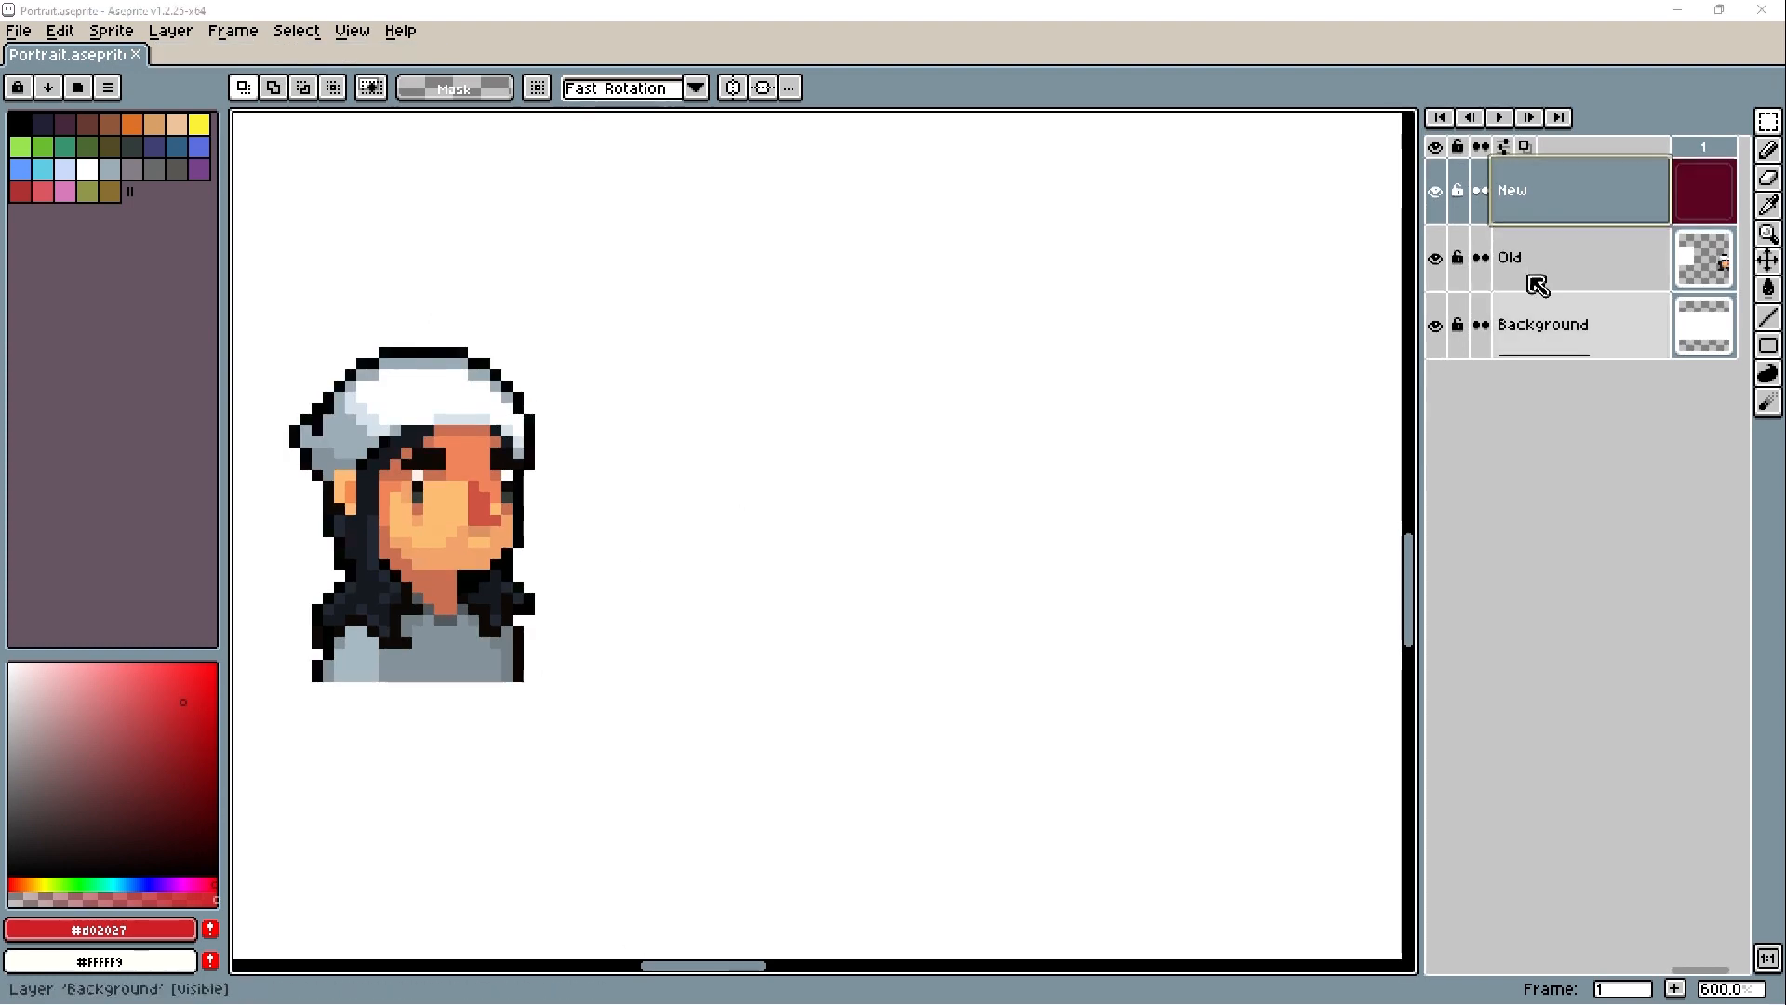
- Flip the portrait on the Old layer horizontally
ctrl+click(1531, 269)
click(59, 31)
click(131, 374)
key(ctrl+d)
- Draw a filled circle for the head on the New layer beside the old portrait, using its light skin color #fdbd73
scroll(521, 615, up, 1)
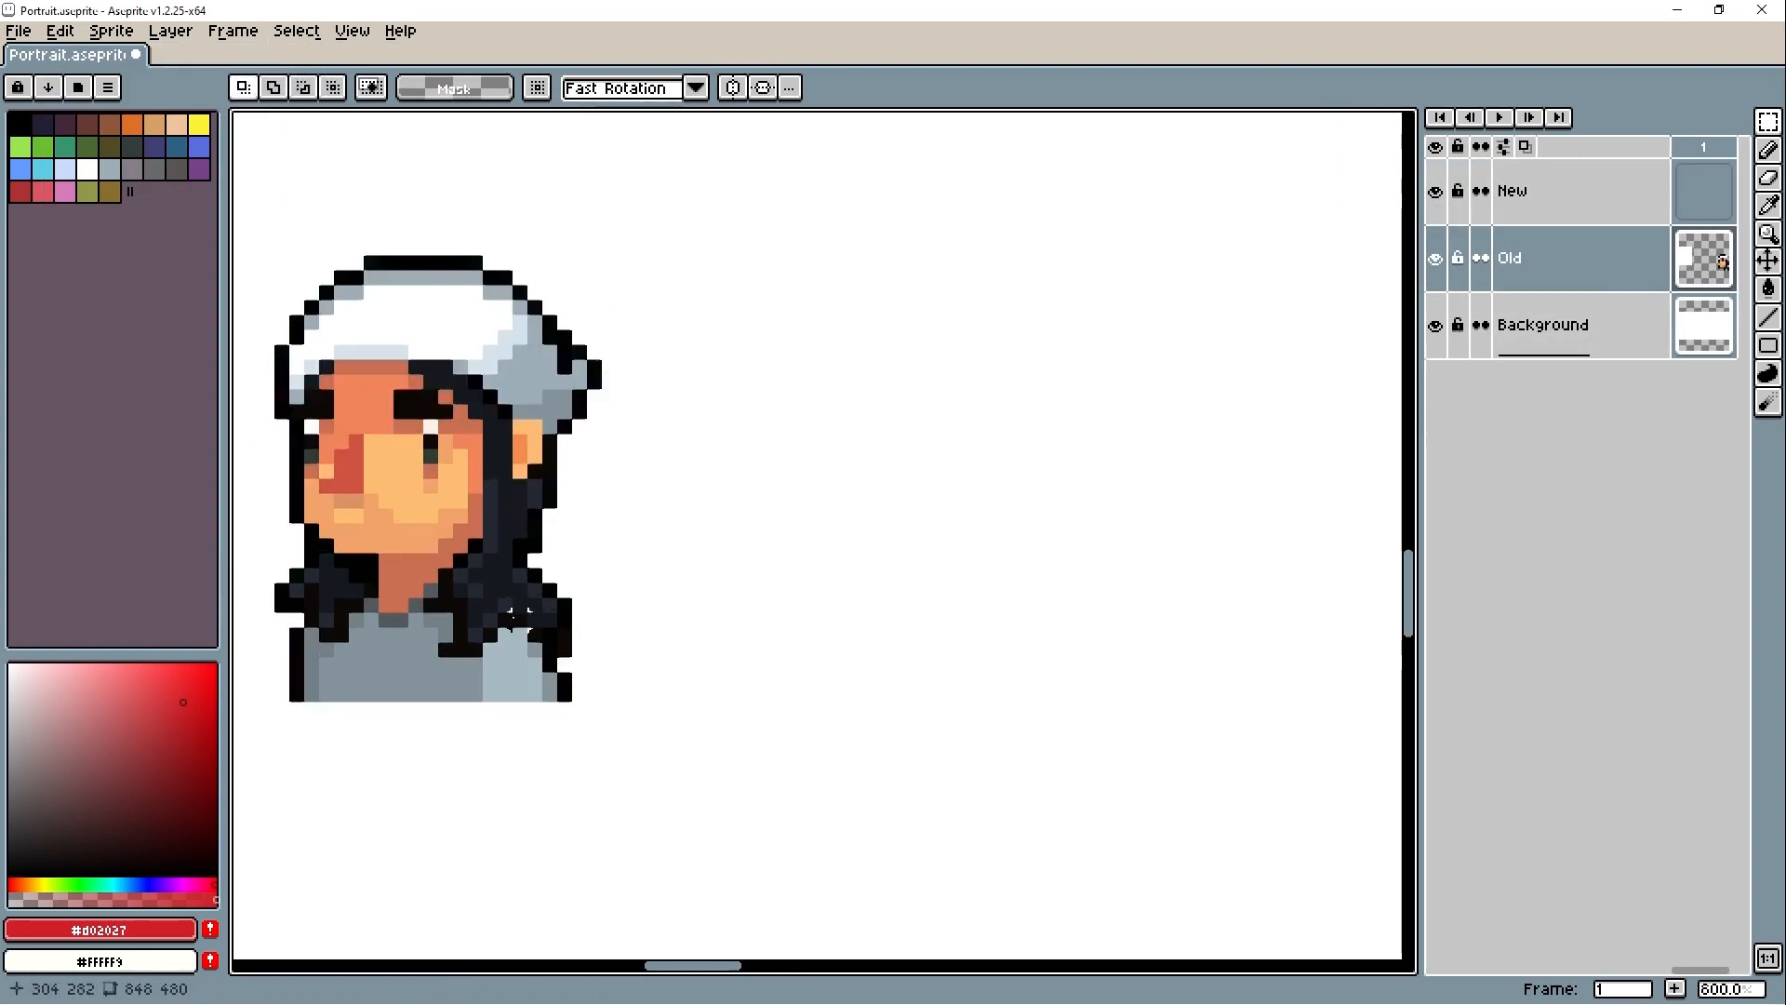
scroll(508, 608, up, 1)
scroll(503, 605, down, 1)
drag(482, 598, 524, 634)
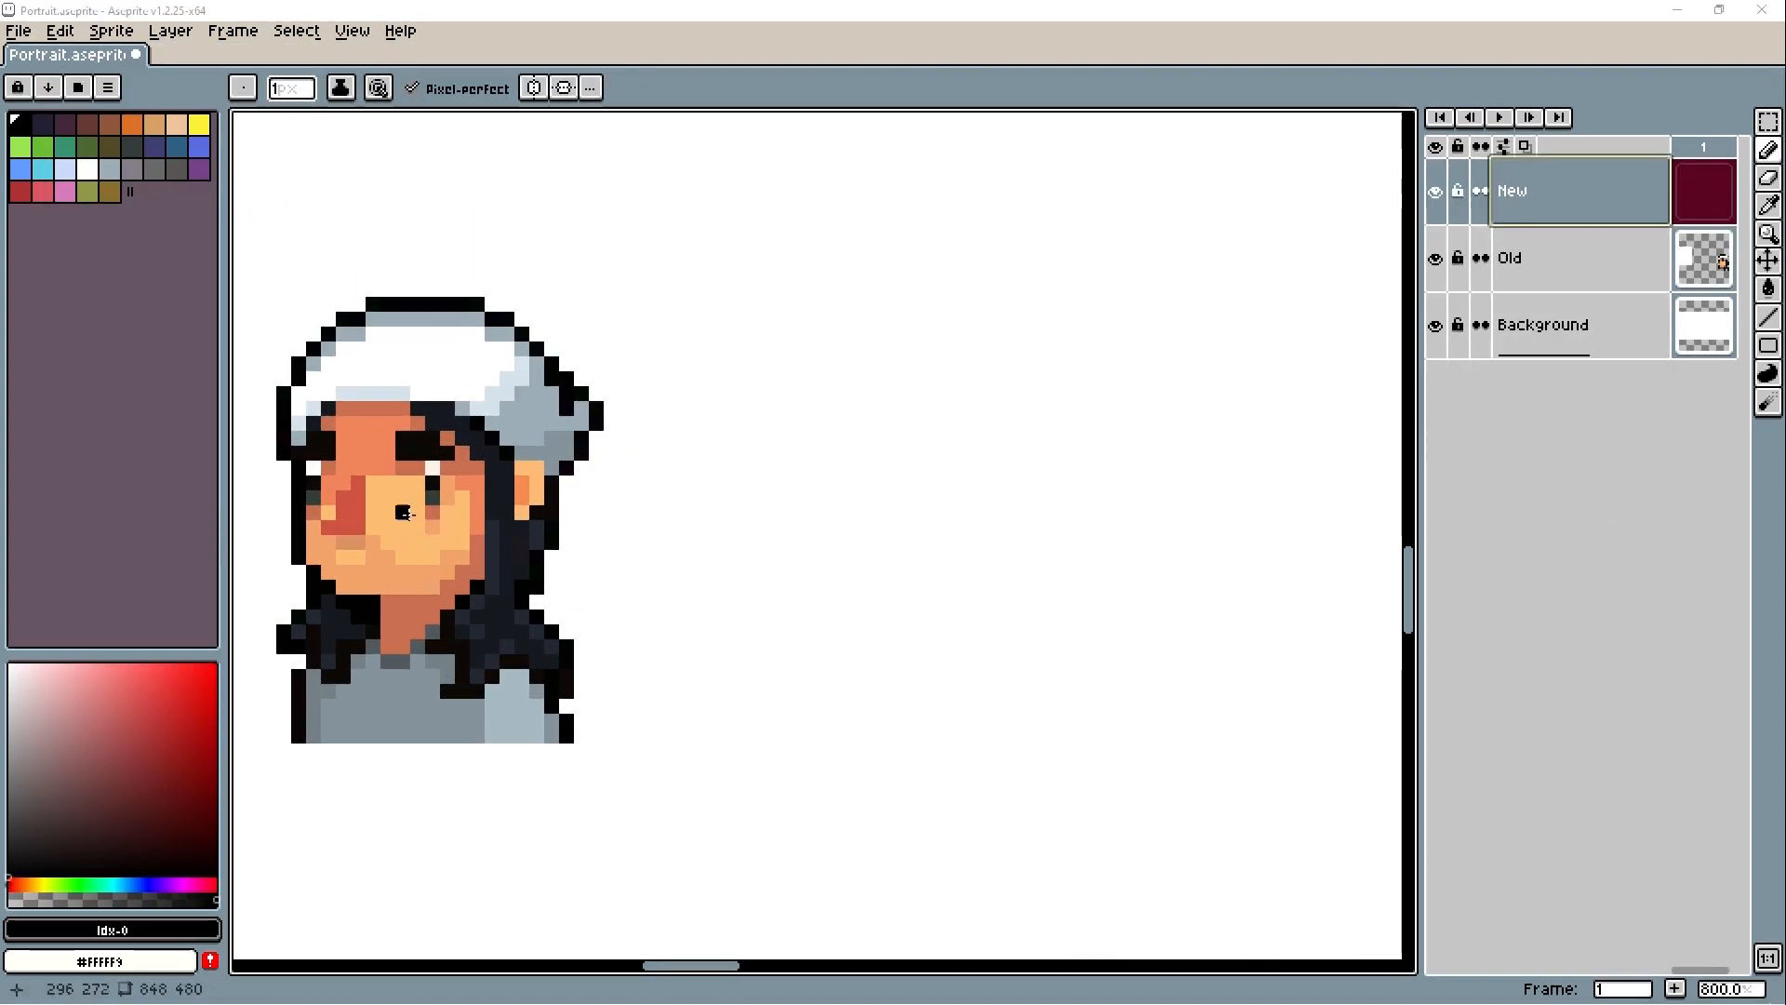
alt+click(404, 511)
mouse_move(1767, 345)
click(1712, 346)
drag(819, 377, 1103, 656)
drag(1118, 705, 1054, 677)
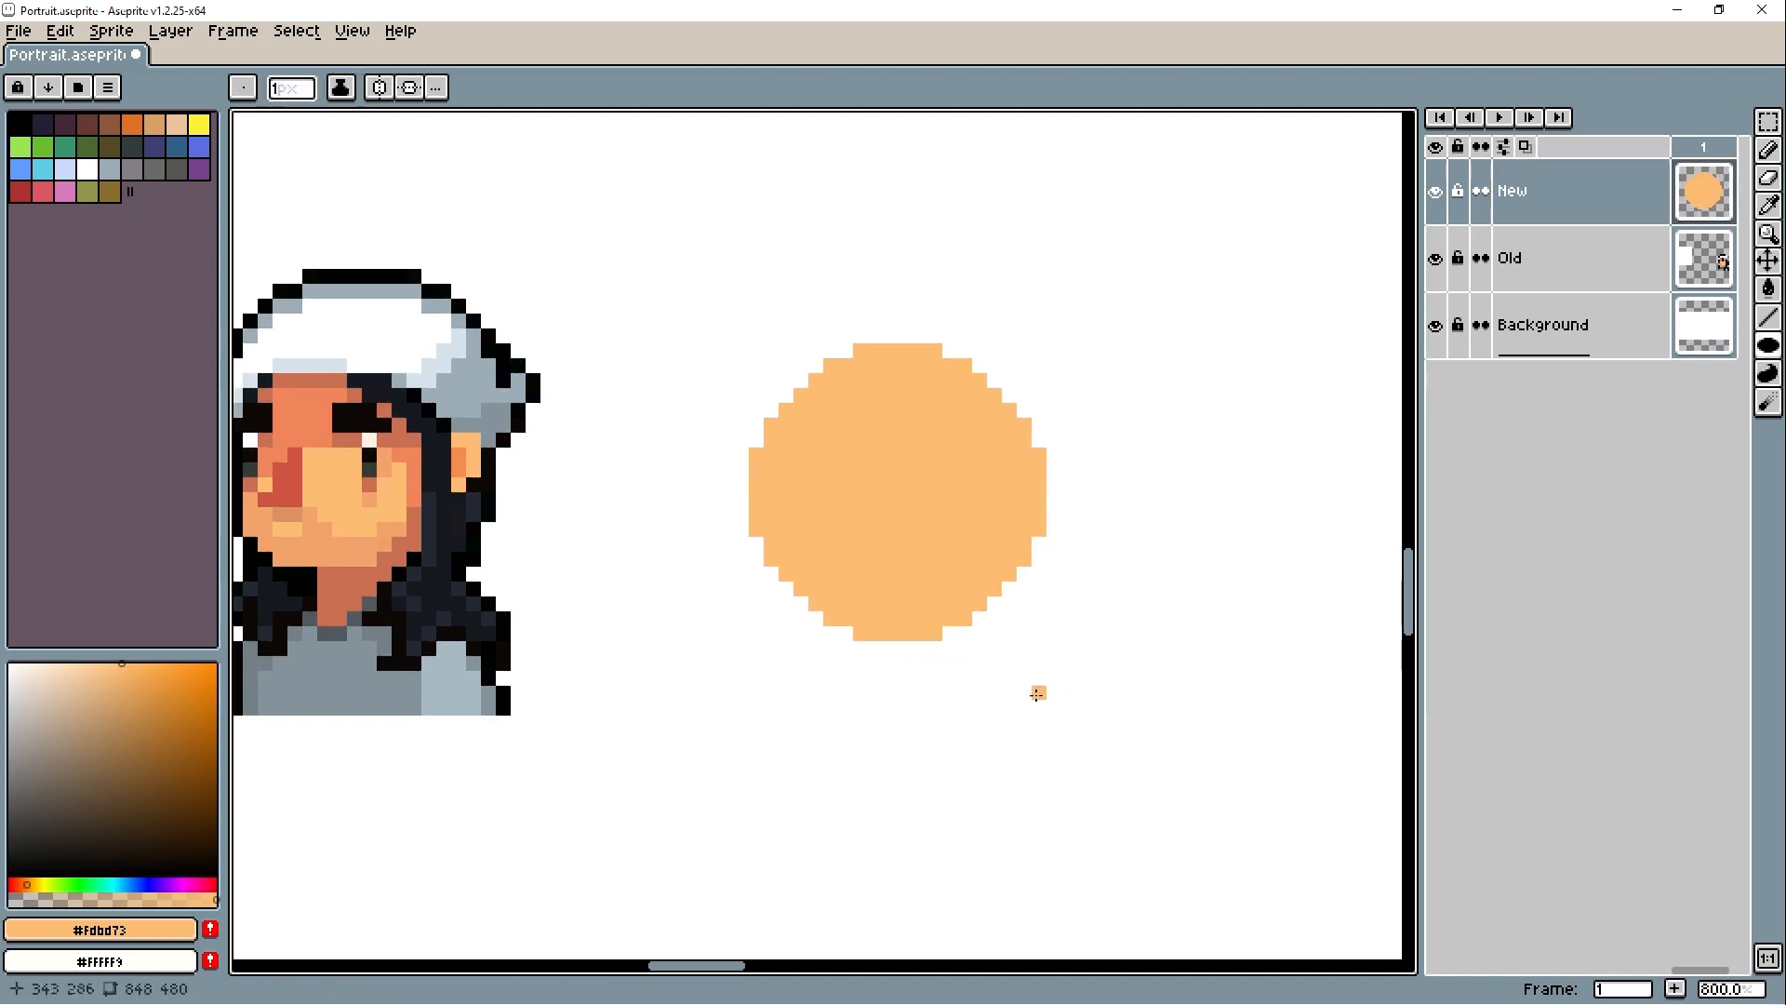
- Add a layer named Eyes above New and draw two small upright rectangular eyes on the head in #0d0906
right_click(1536, 206)
click(1564, 227)
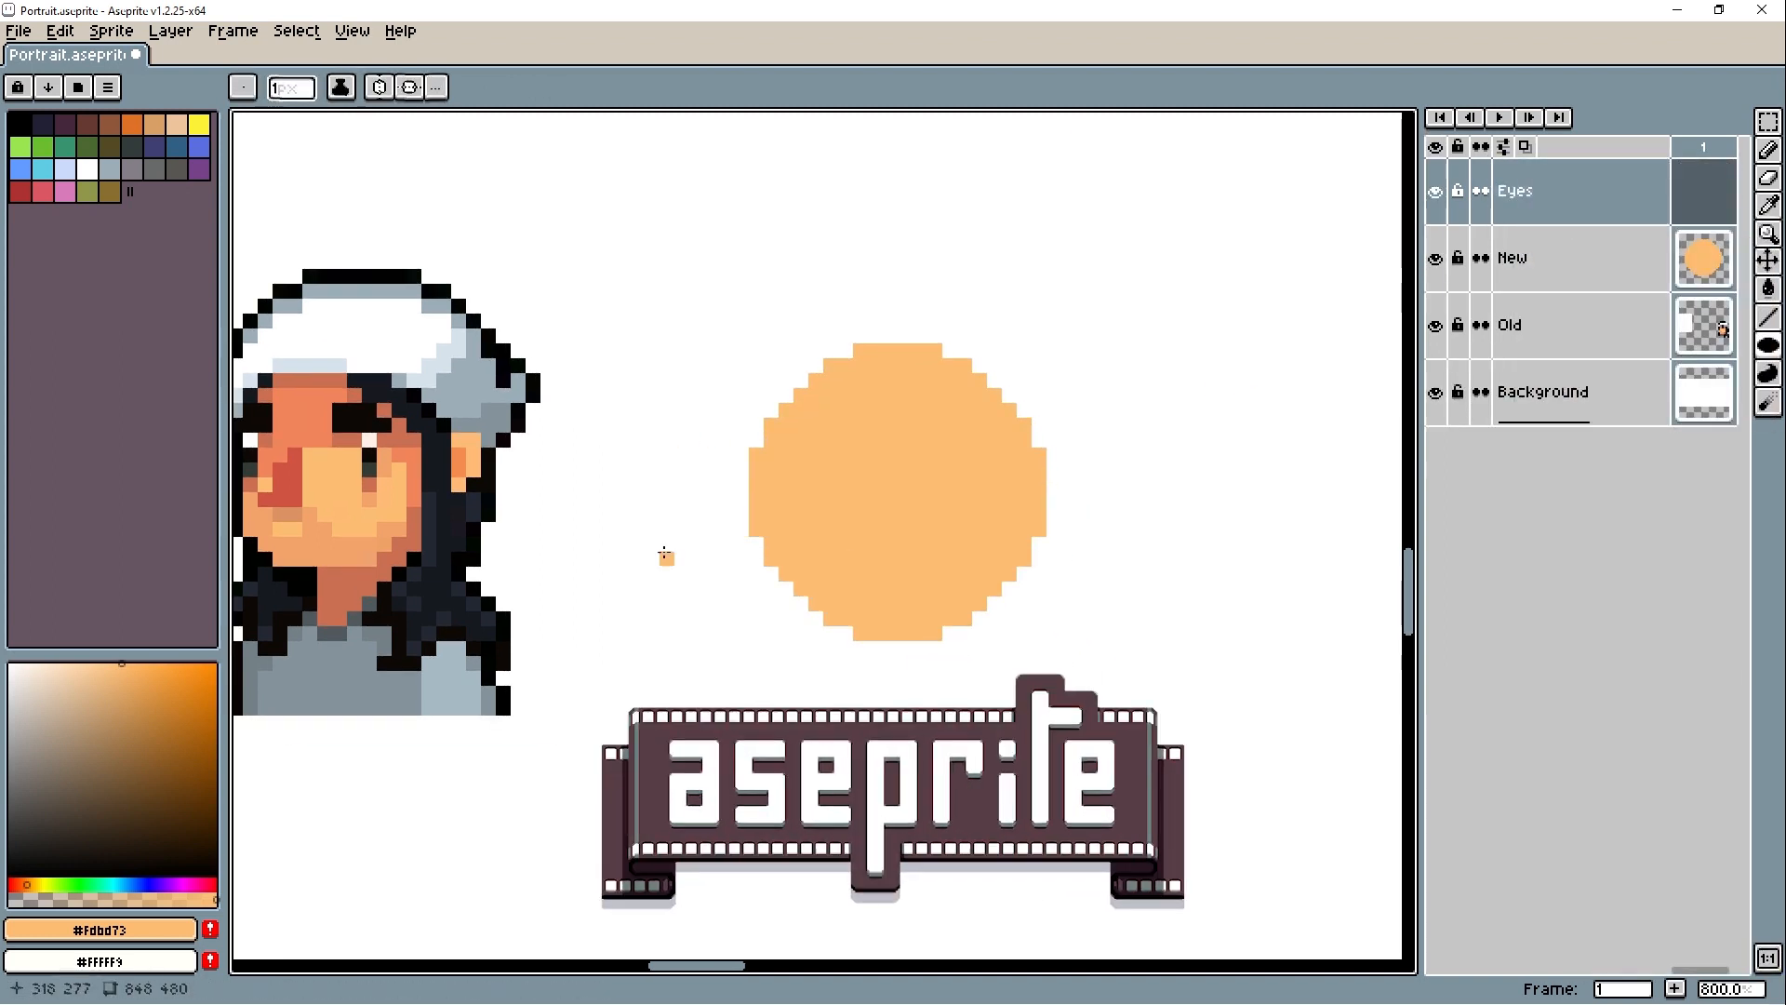
alt+click(489, 470)
key(b)
mouse_move(935, 499)
mouse_down()
mouse_move(950, 485)
mouse_move(944, 514)
mouse_up()
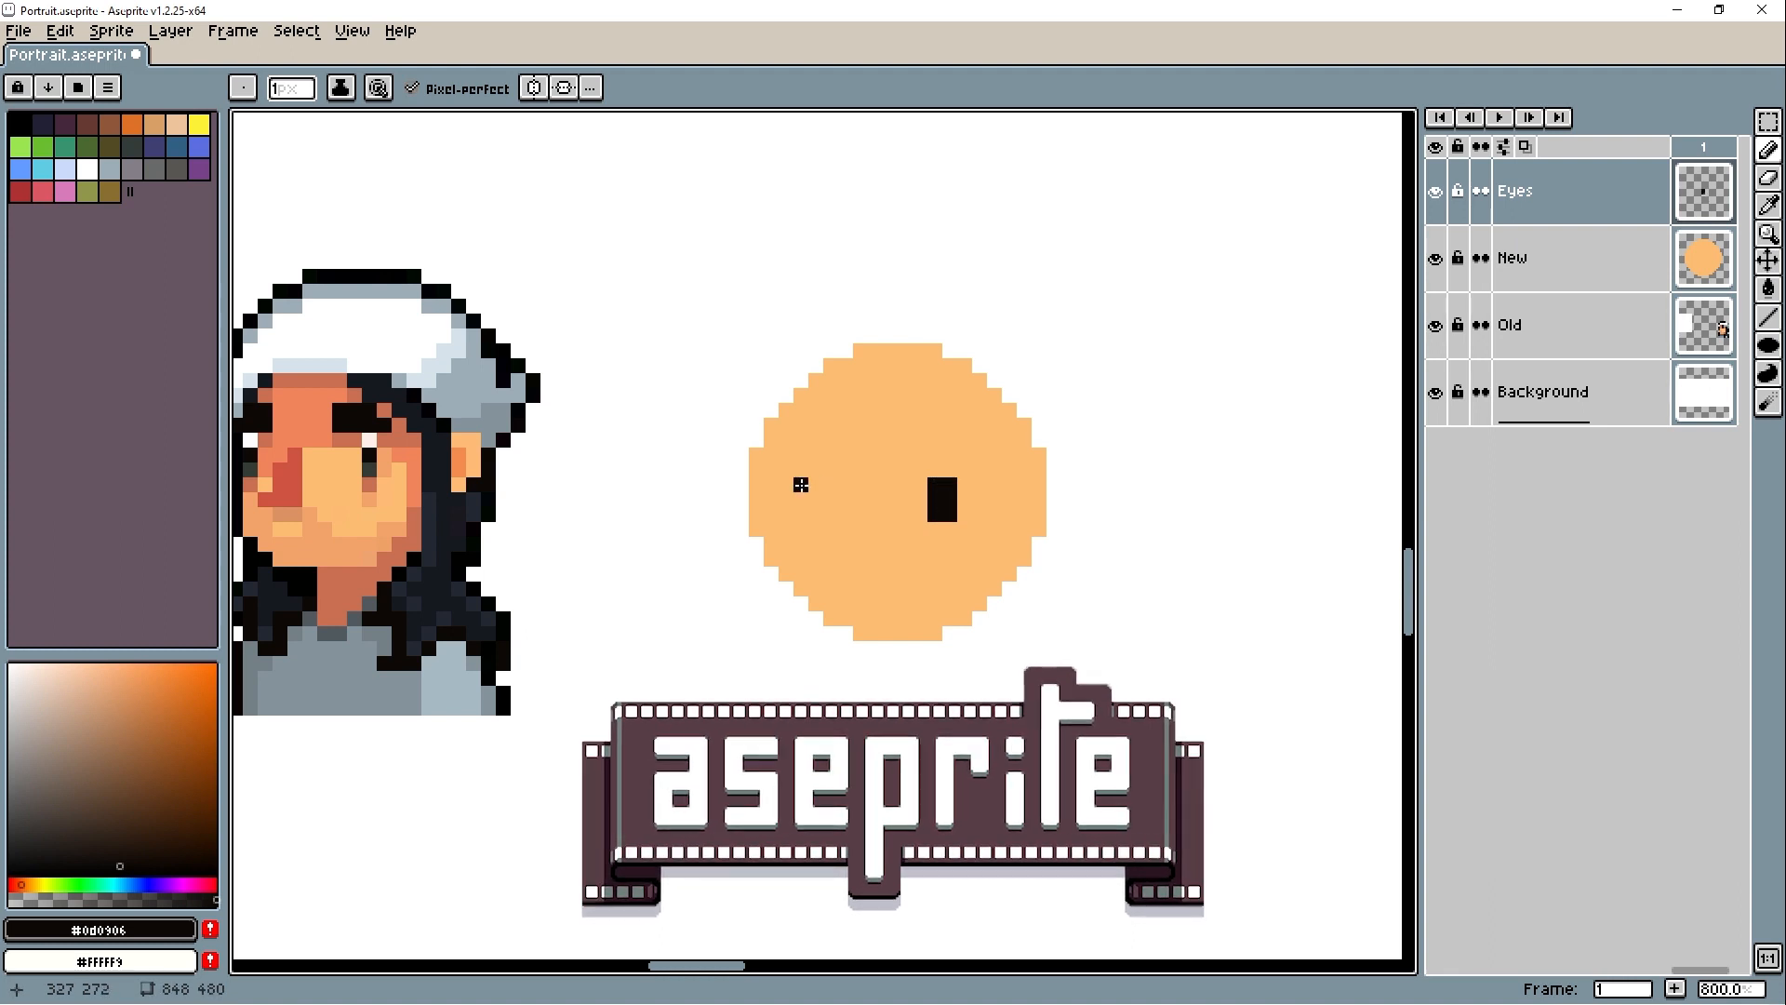
mouse_move(800, 485)
mouse_down()
mouse_move(816, 487)
mouse_move(810, 513)
mouse_up()
- Show the preview window, frame both portraits in it, and resize it to sit below the layer list
key(F7)
mouse_move(837, 414)
mouse_down()
mouse_move(1587, 680)
mouse_move(1380, 586)
mouse_move(1531, 658)
mouse_move(1523, 439)
mouse_move(1506, 660)
mouse_up()
mouse_move(1373, 638)
mouse_down()
mouse_move(1336, 567)
mouse_move(1363, 624)
mouse_up()
scroll(1465, 744, up, 2)
drag(1581, 909, 1458, 784)
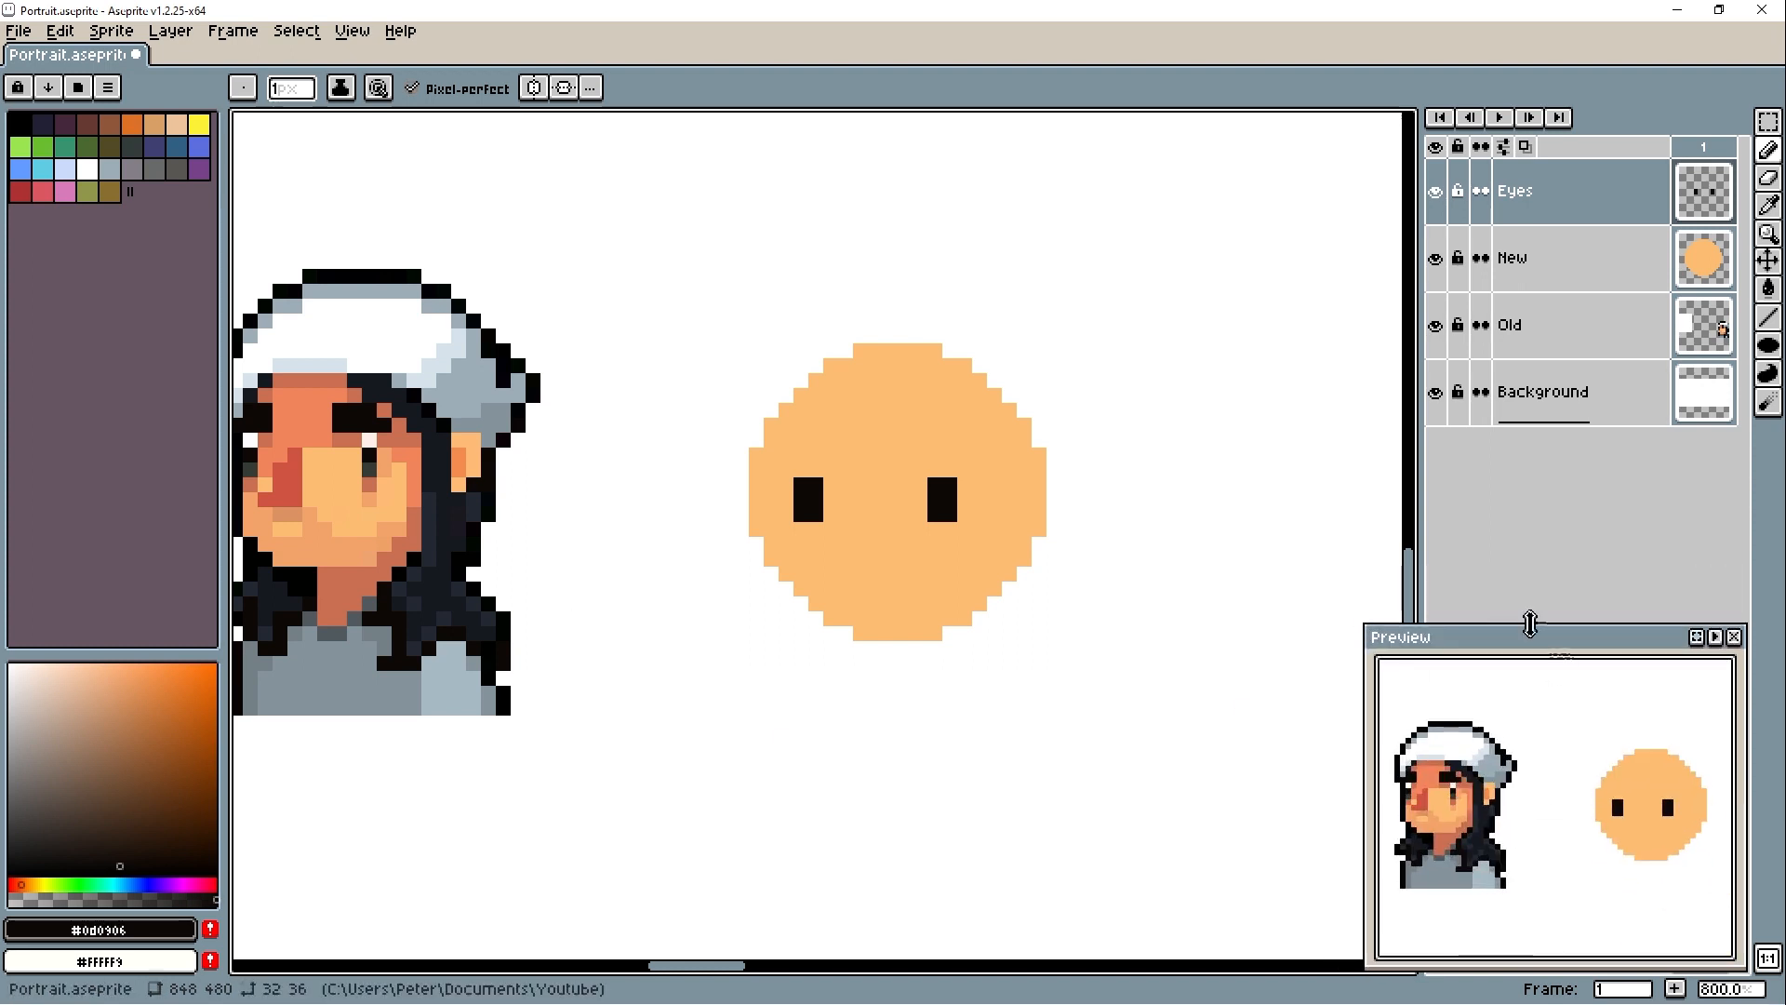
mouse_move(1531, 623)
mouse_down()
mouse_move(1494, 656)
mouse_move(1152, 136)
mouse_move(1380, 454)
mouse_move(1486, 430)
mouse_move(1473, 650)
mouse_up()
- Draw a #ce5341 nose, white eye highlights and #0d0906 eyebrows with #c96f51 shadows beneath, sampling colors from the old portrait
drag(637, 503, 702, 493)
alt+click(353, 476)
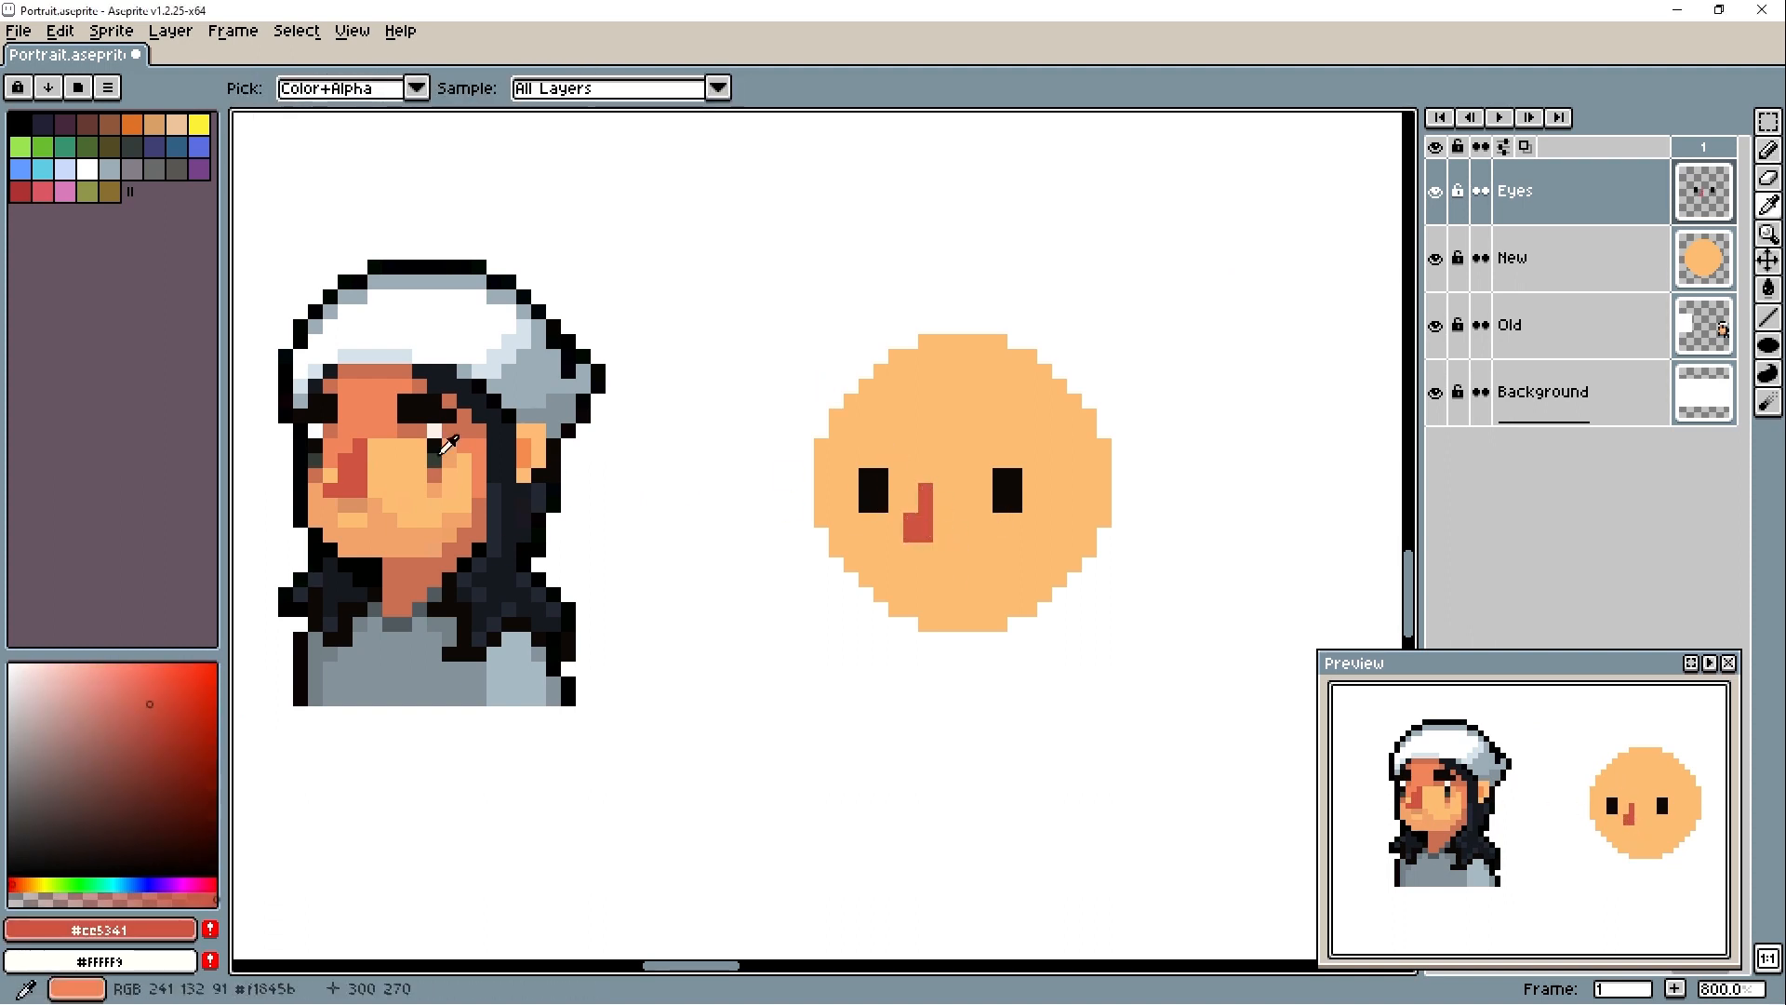
alt+click(434, 432)
alt+click(994, 470)
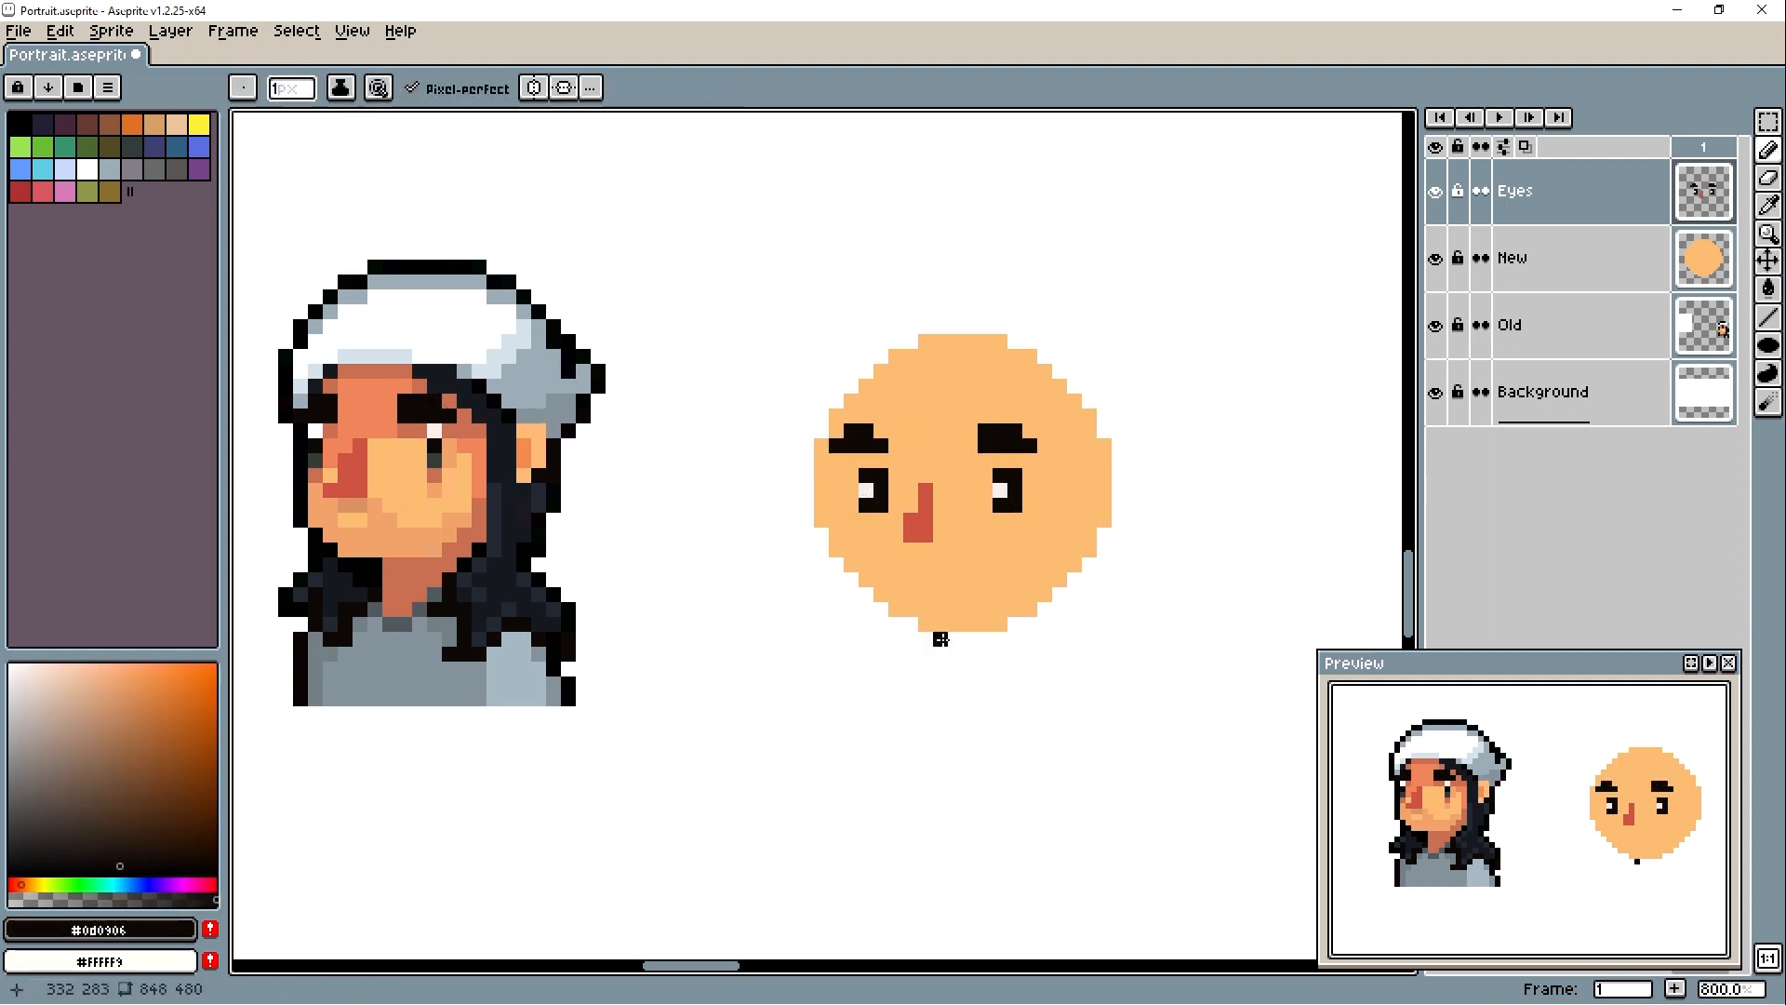
alt+click(467, 417)
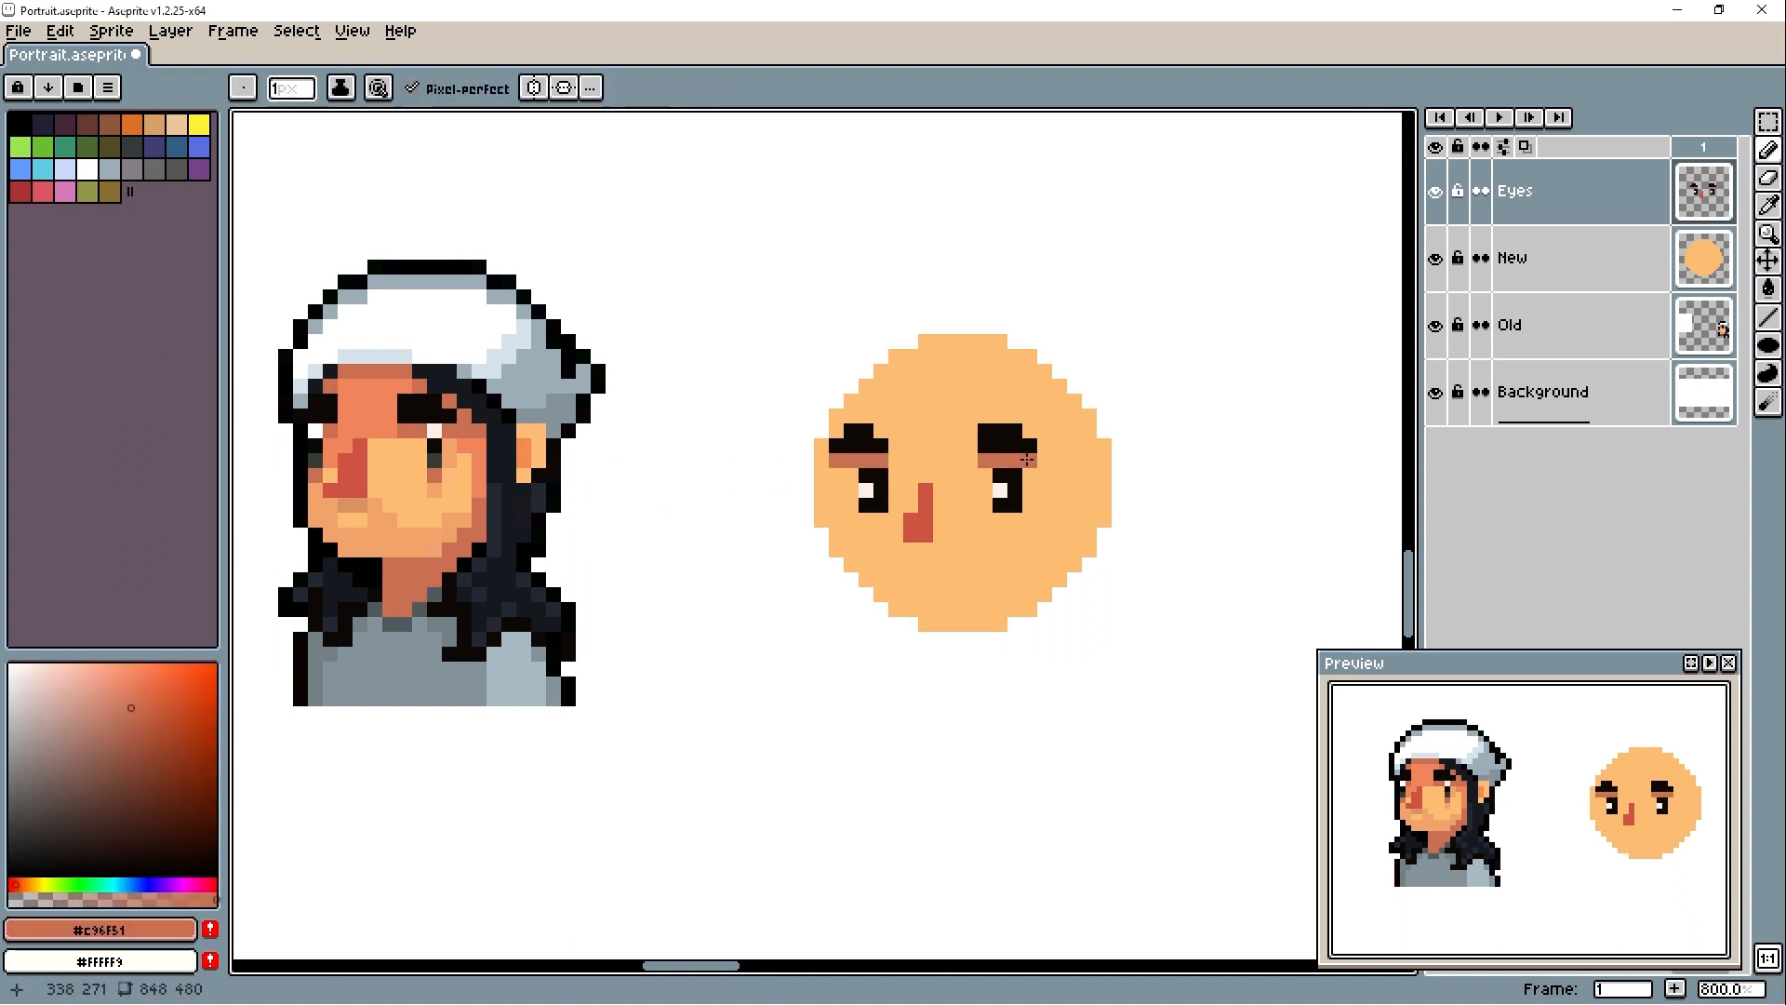
- Merge the Eyes layer down into the New layer
right_click(1581, 191)
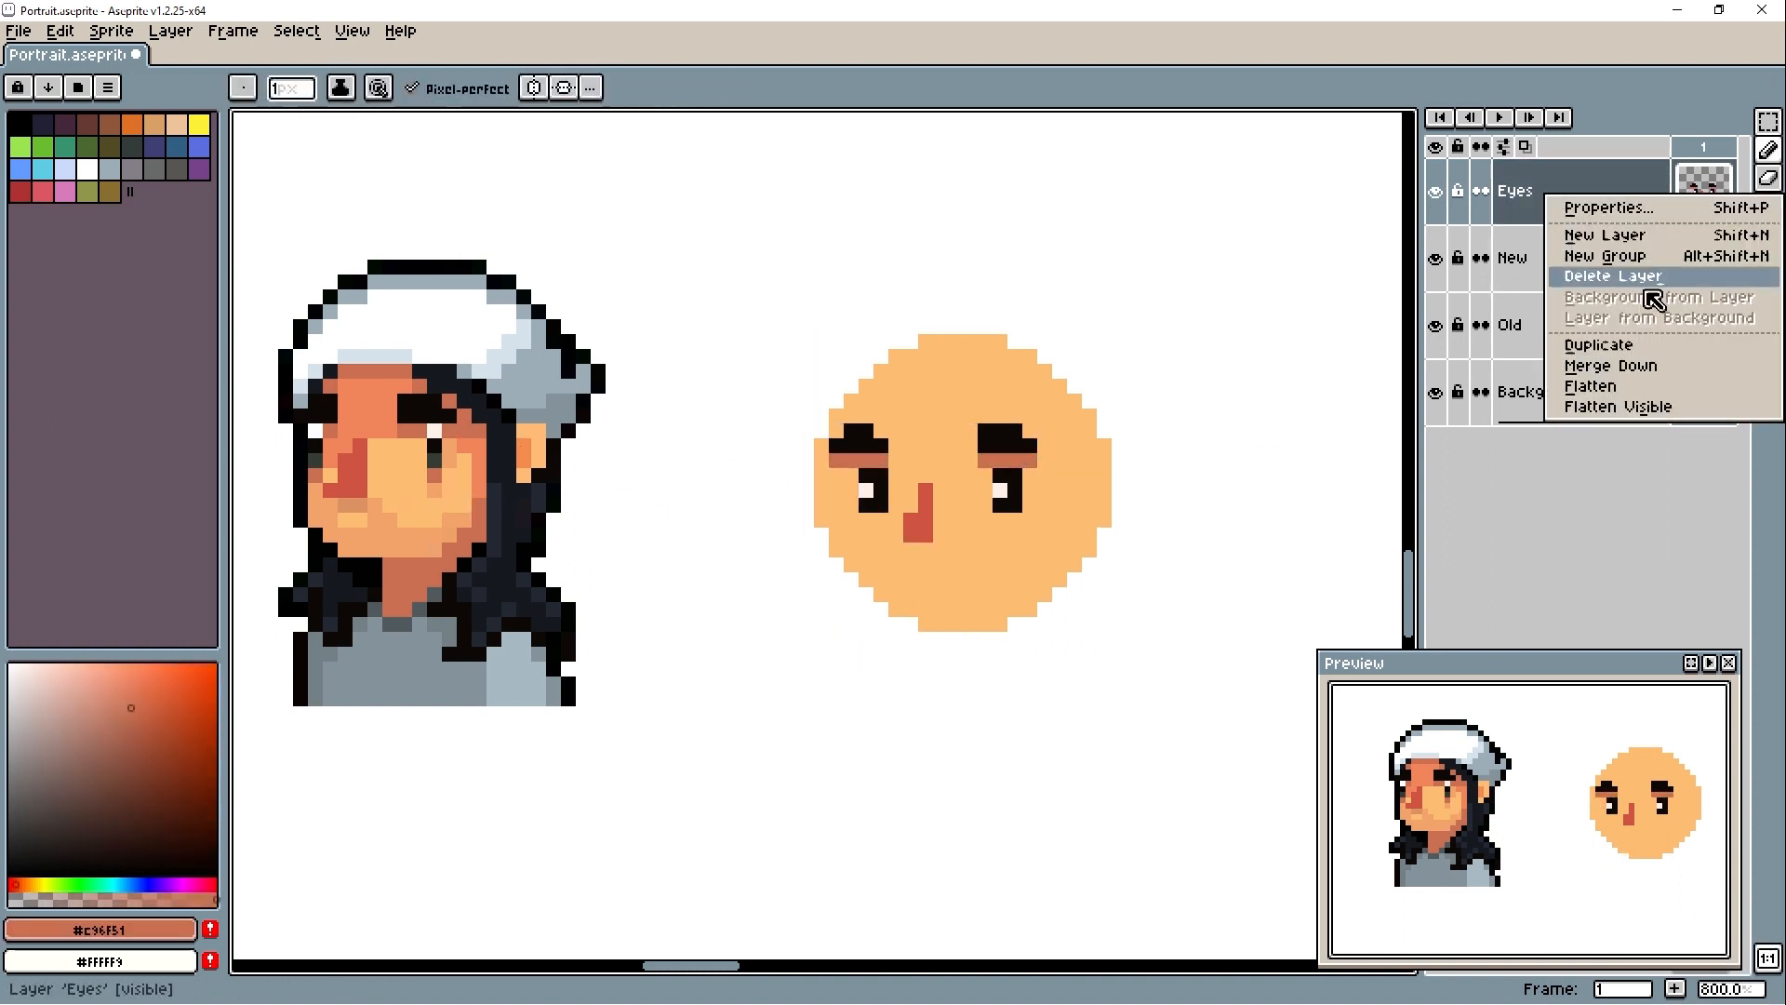
click(1600, 363)
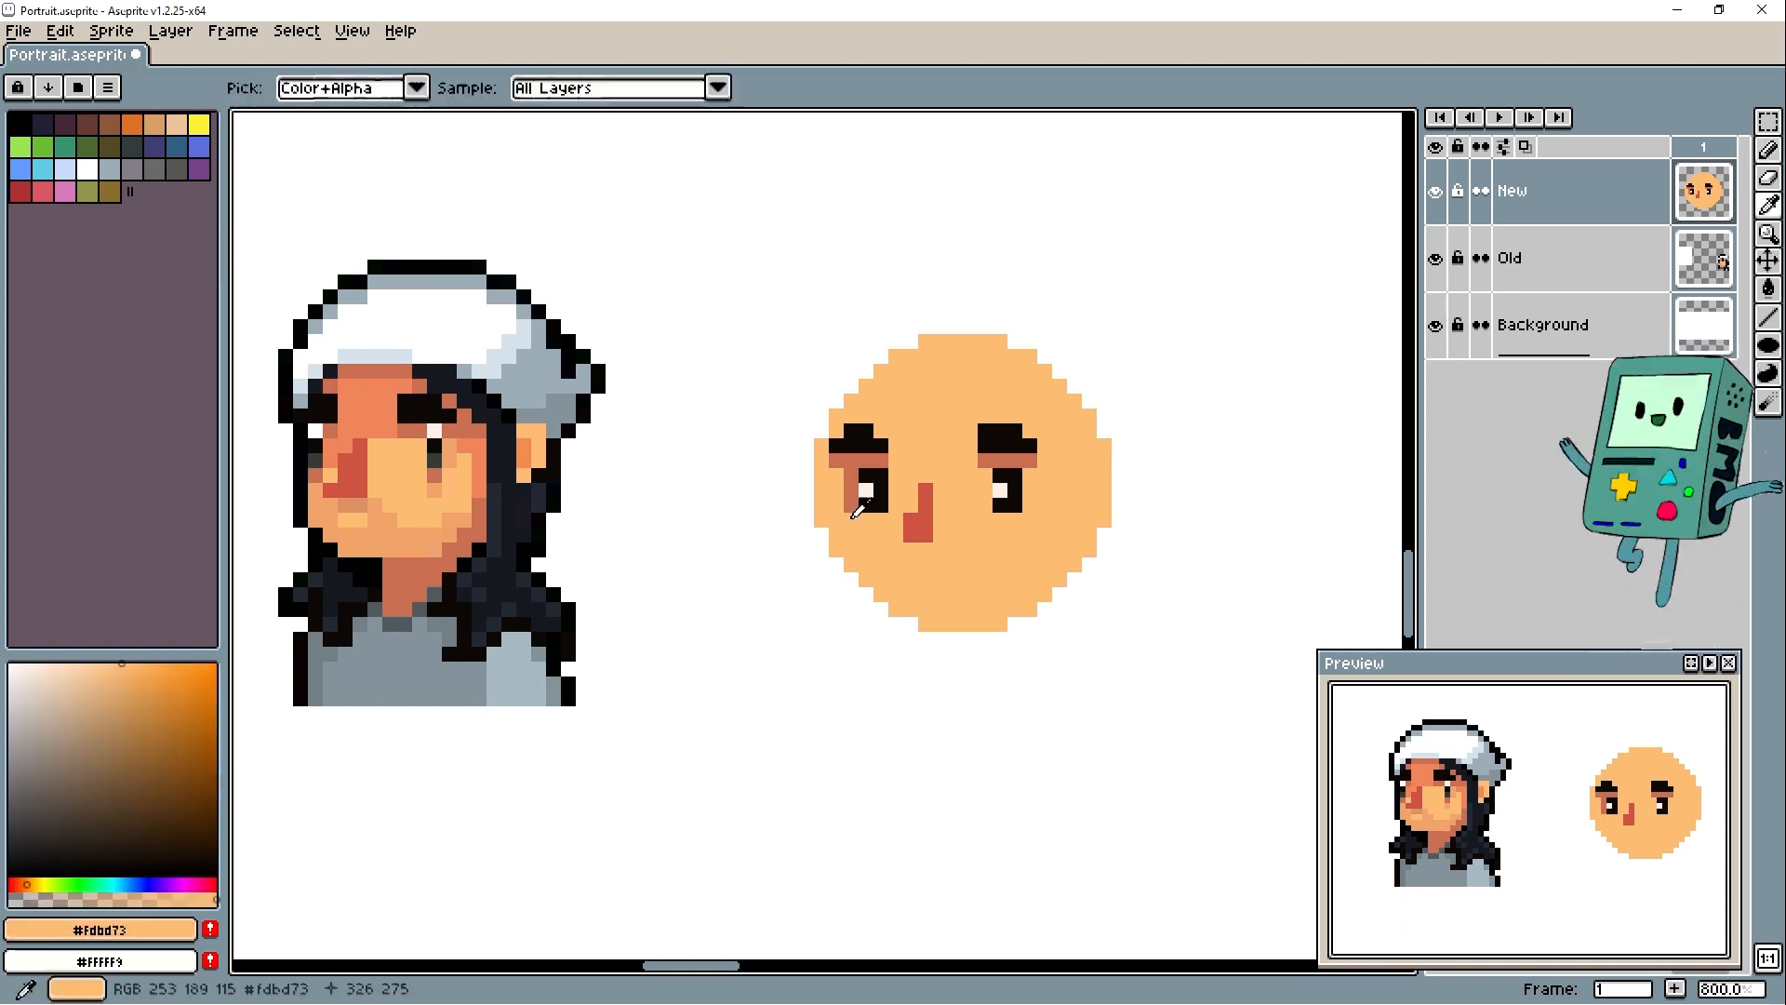
- Shade the face's left edge in #c96f51 and erase the outermost pixels beside the left eye
drag(836, 517, 855, 549)
key(ctrl+z)
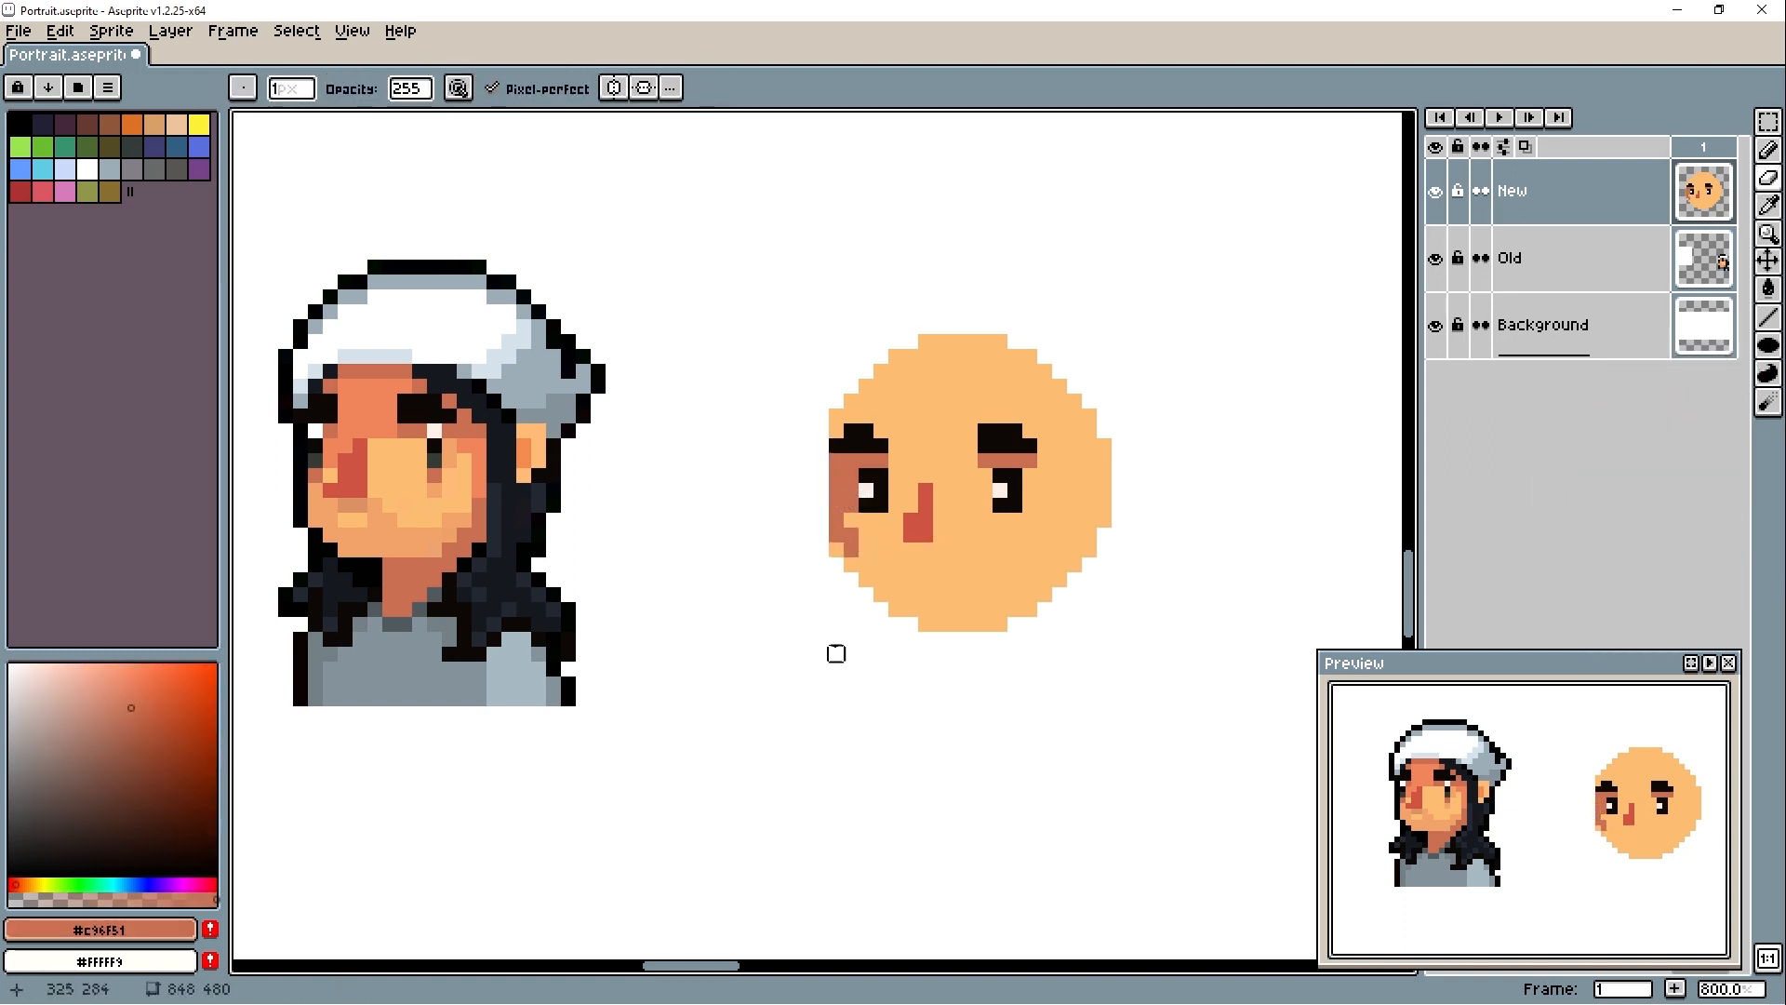
click(1001, 581)
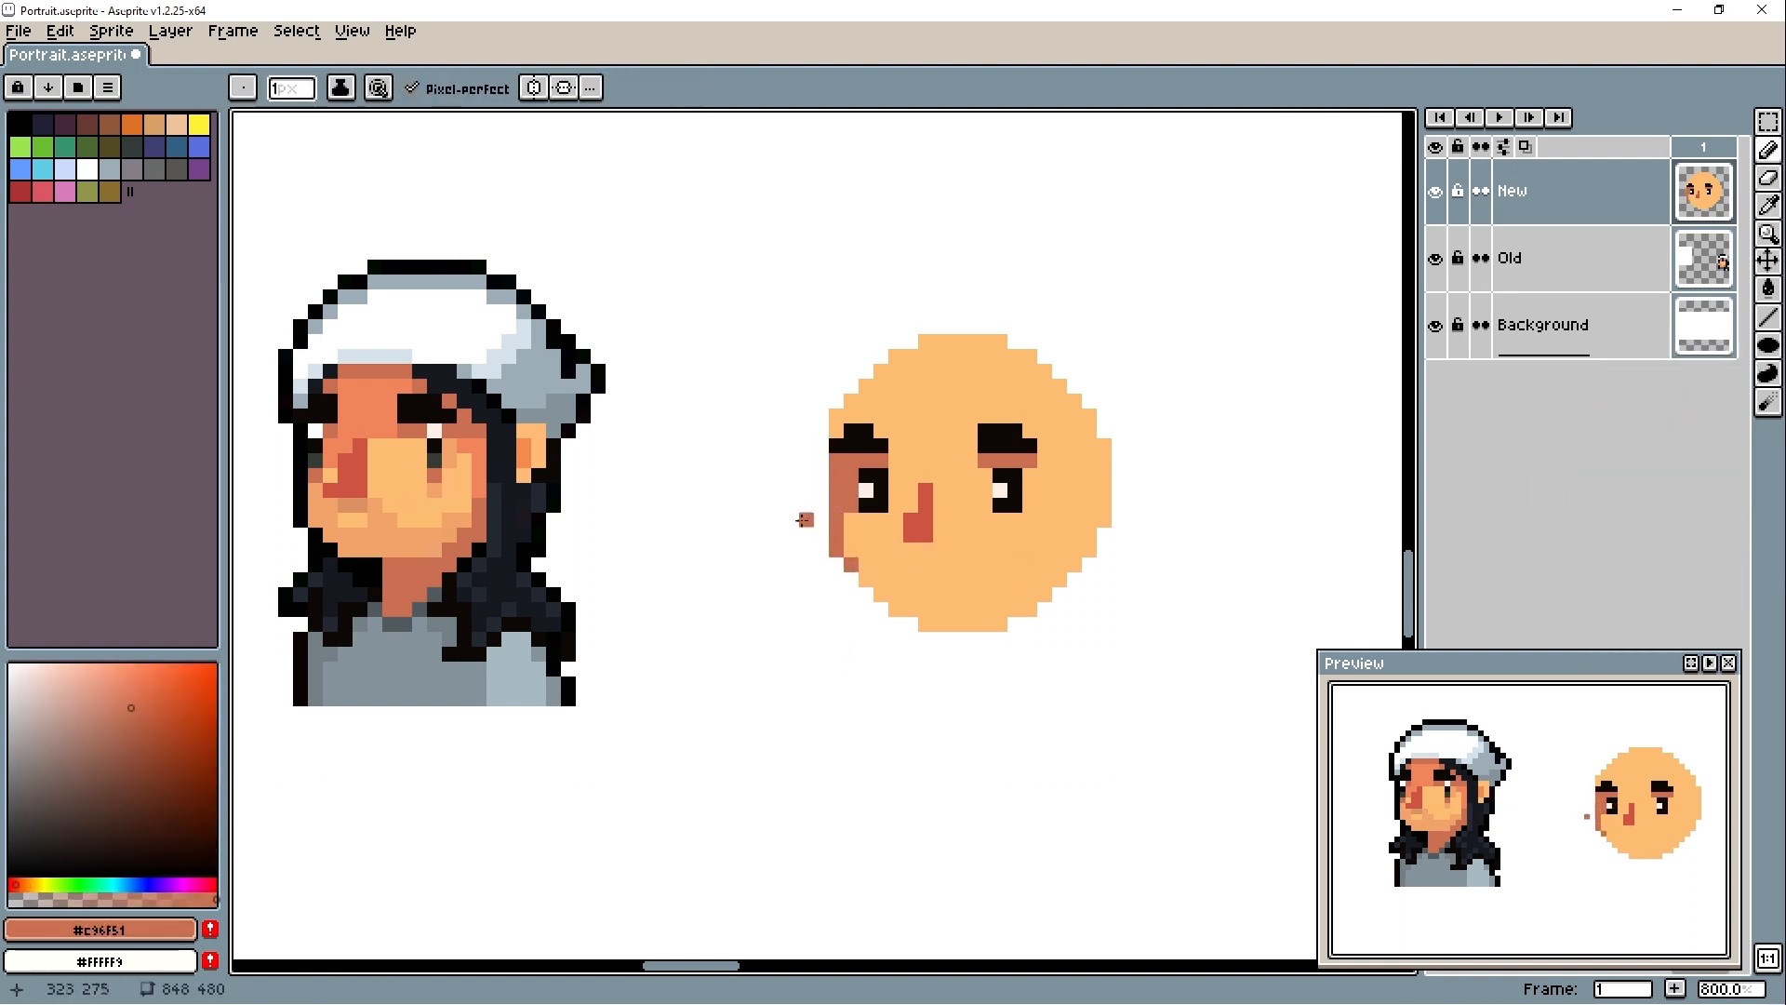
- Shade the area under both eyes in #f2a36b and trim it with #fdbd73 to a thin strip
alt+click(1000, 518)
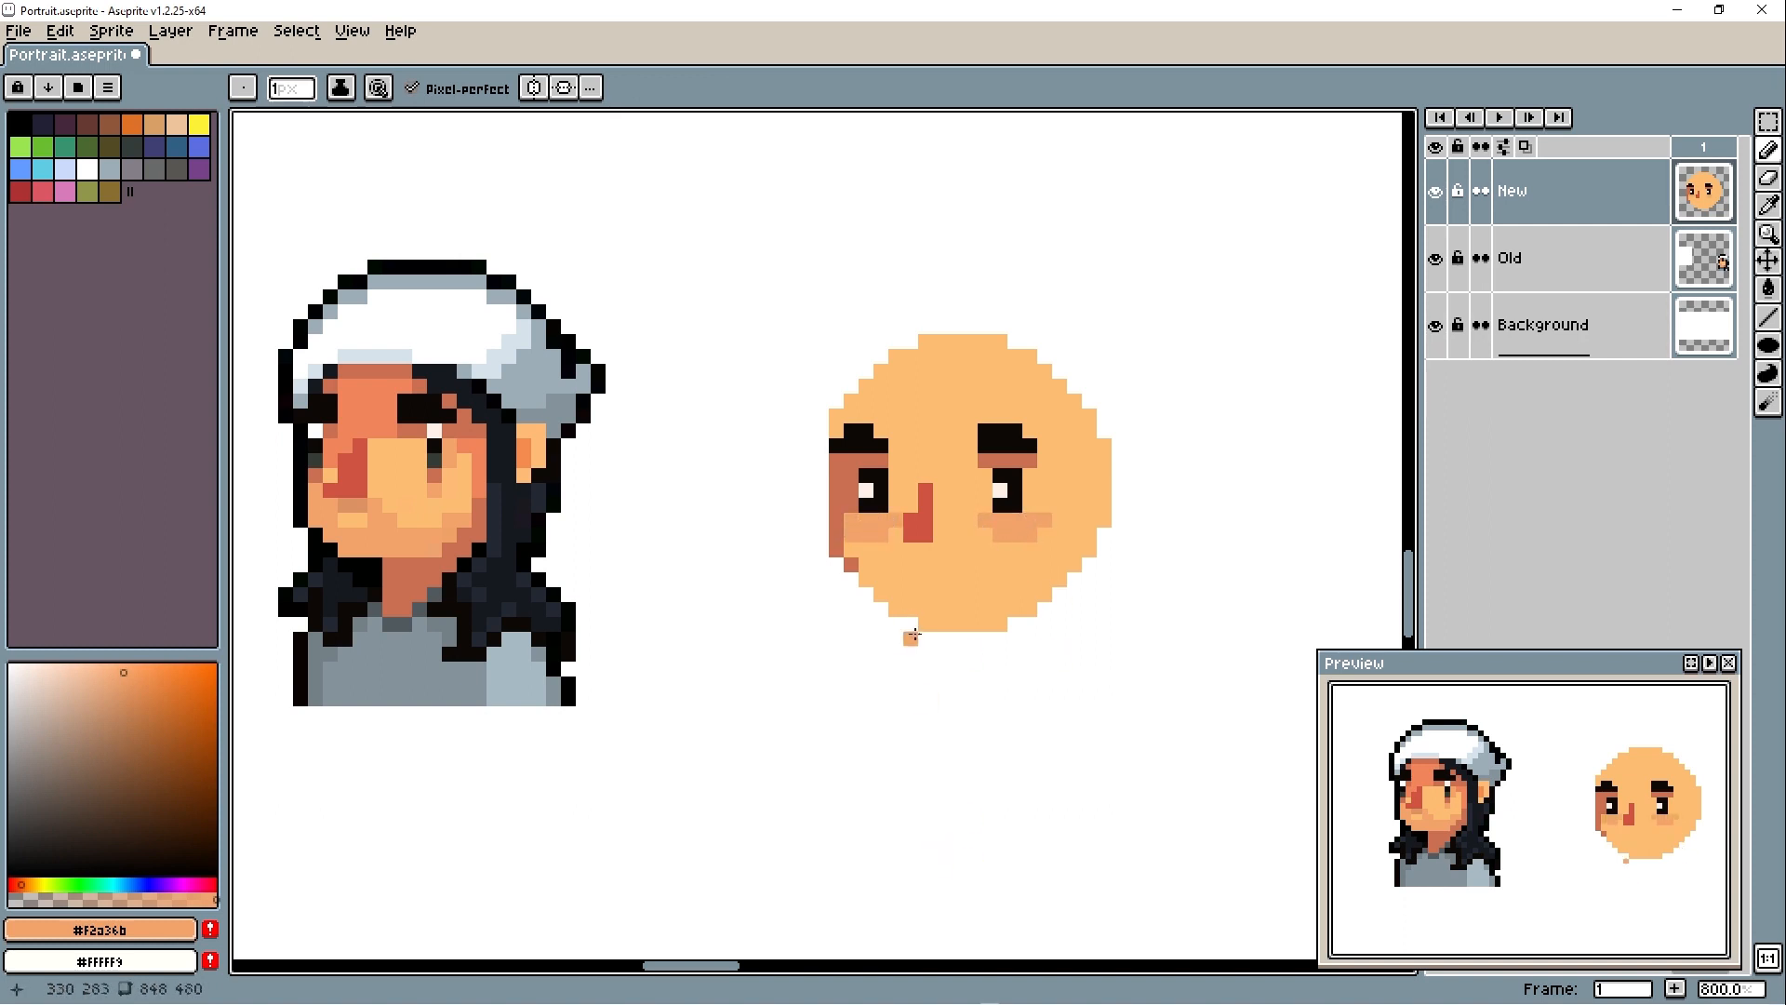
alt+click(900, 561)
drag(881, 535, 836, 535)
click(896, 520)
drag(1030, 535, 985, 520)
alt+click(836, 549)
click(836, 535)
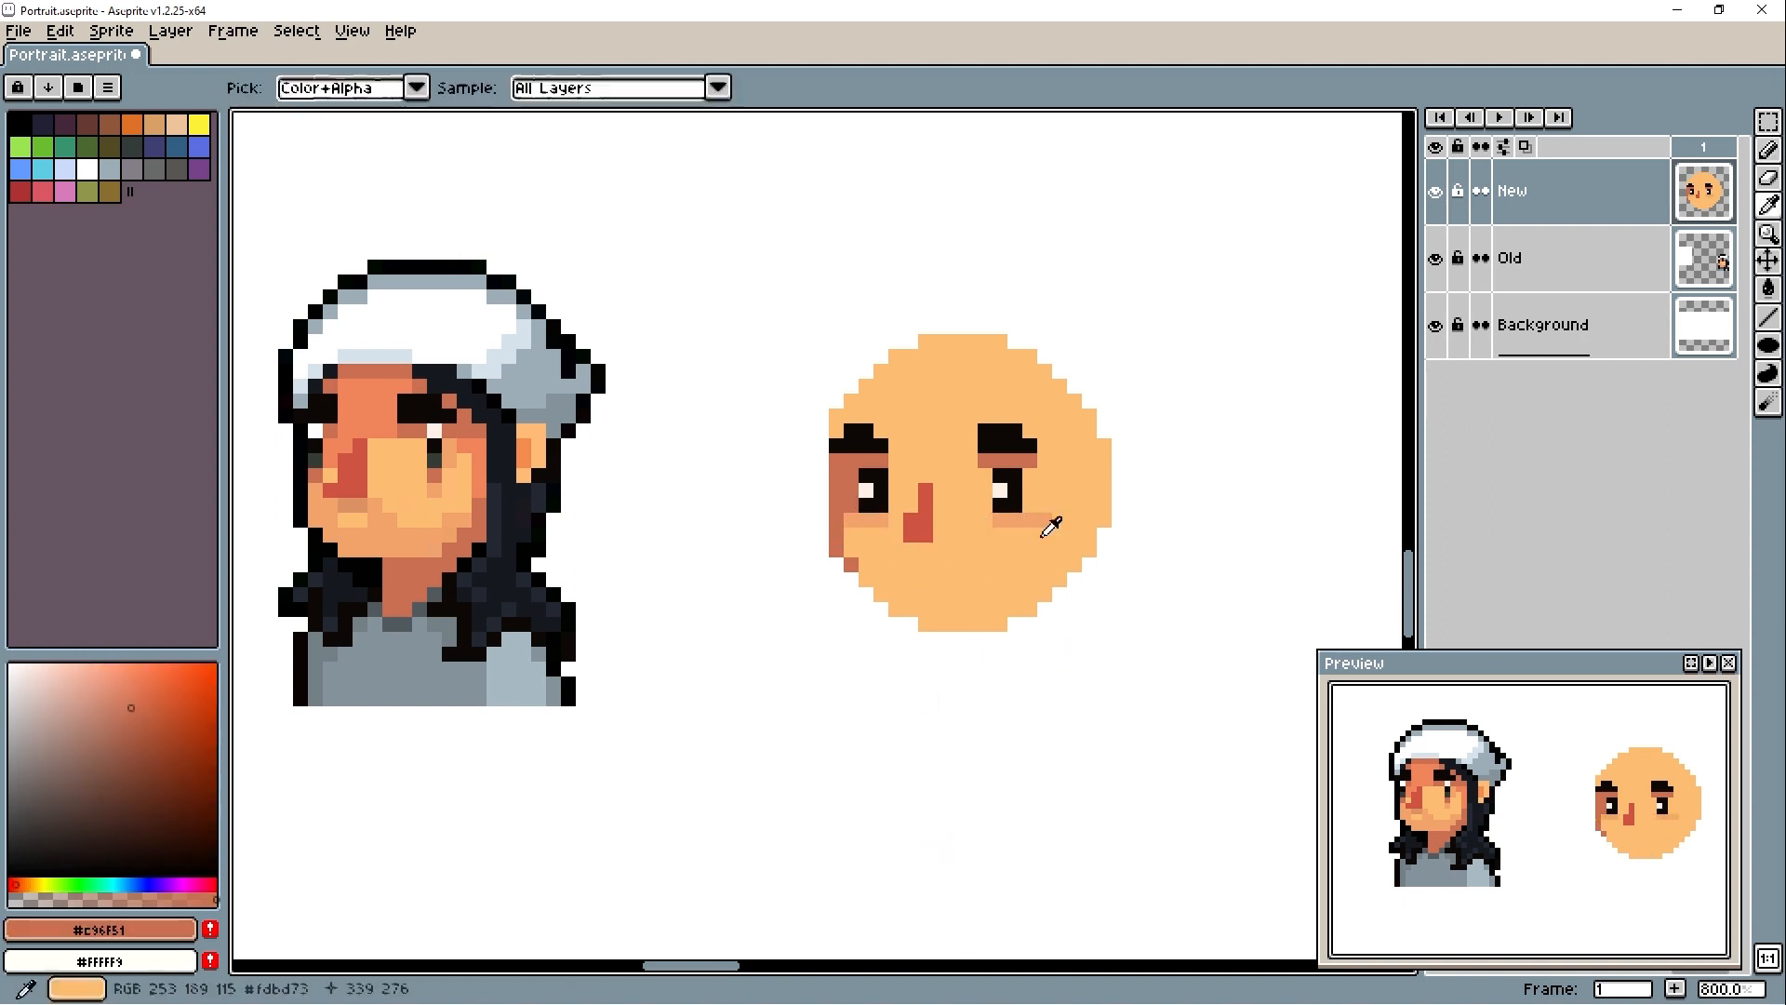
alt+click(1050, 527)
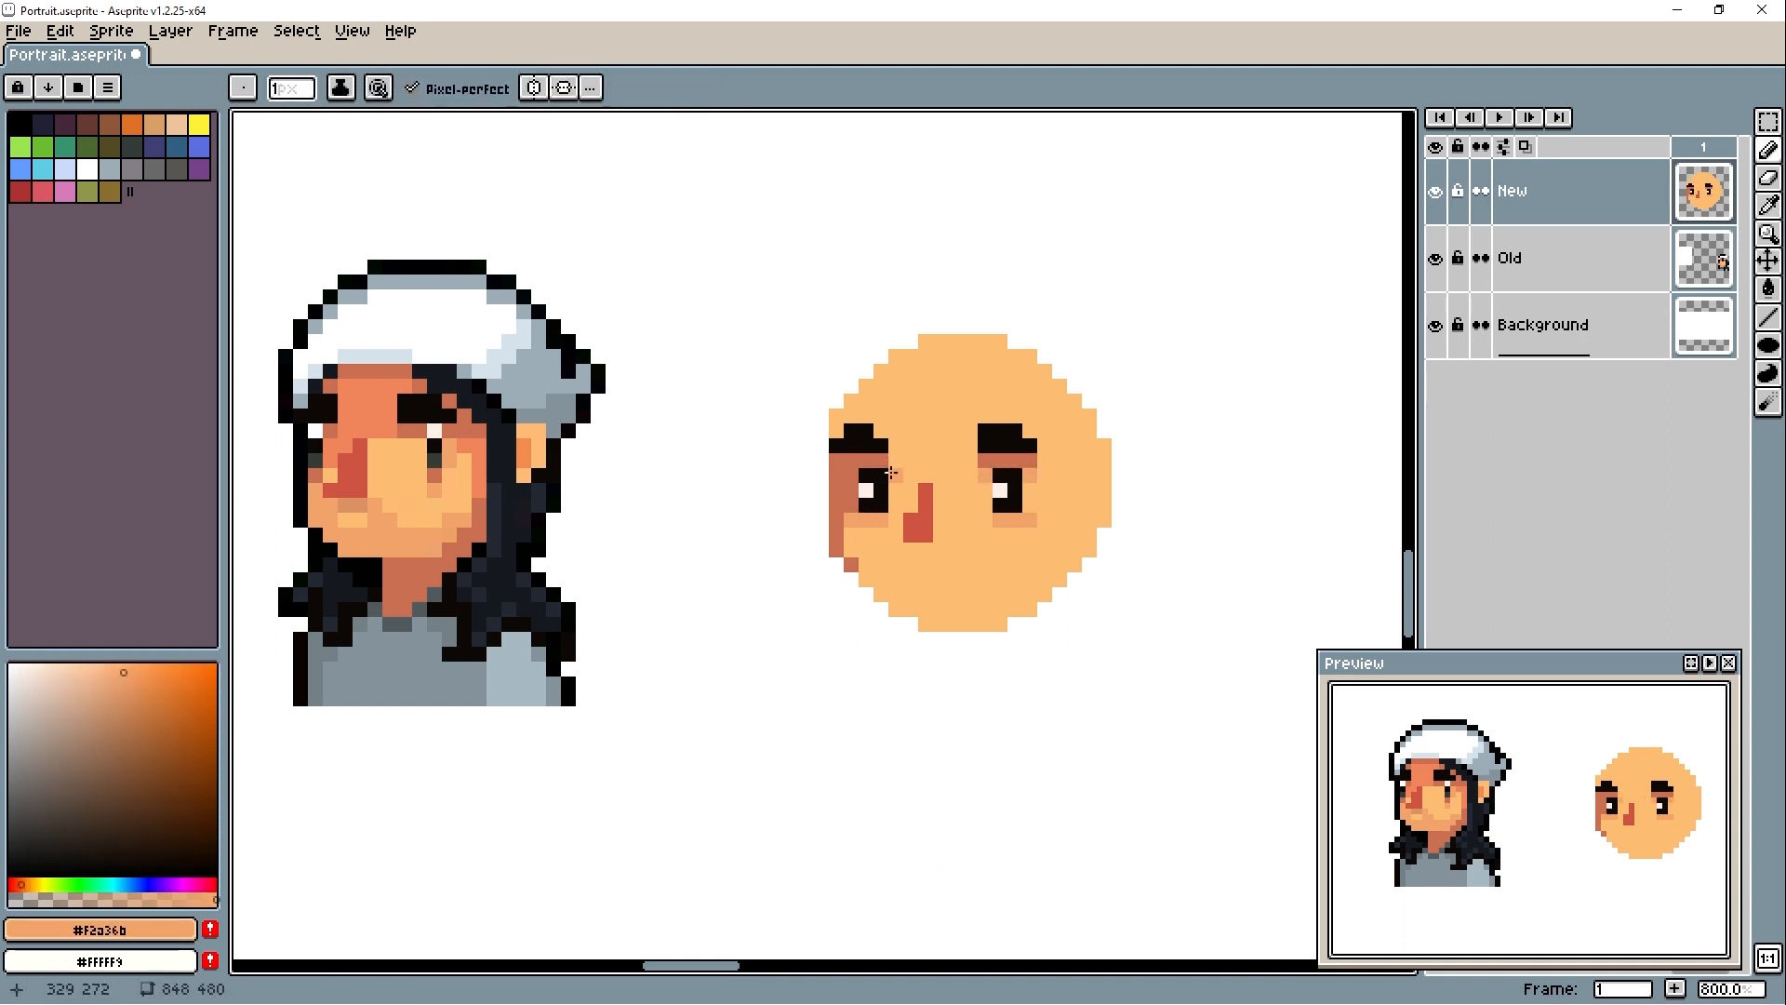
- Draw #232833 hair along the head's right edge and add an ear in #fdbd73 with #f2a36b inner shading
alt+click(498, 519)
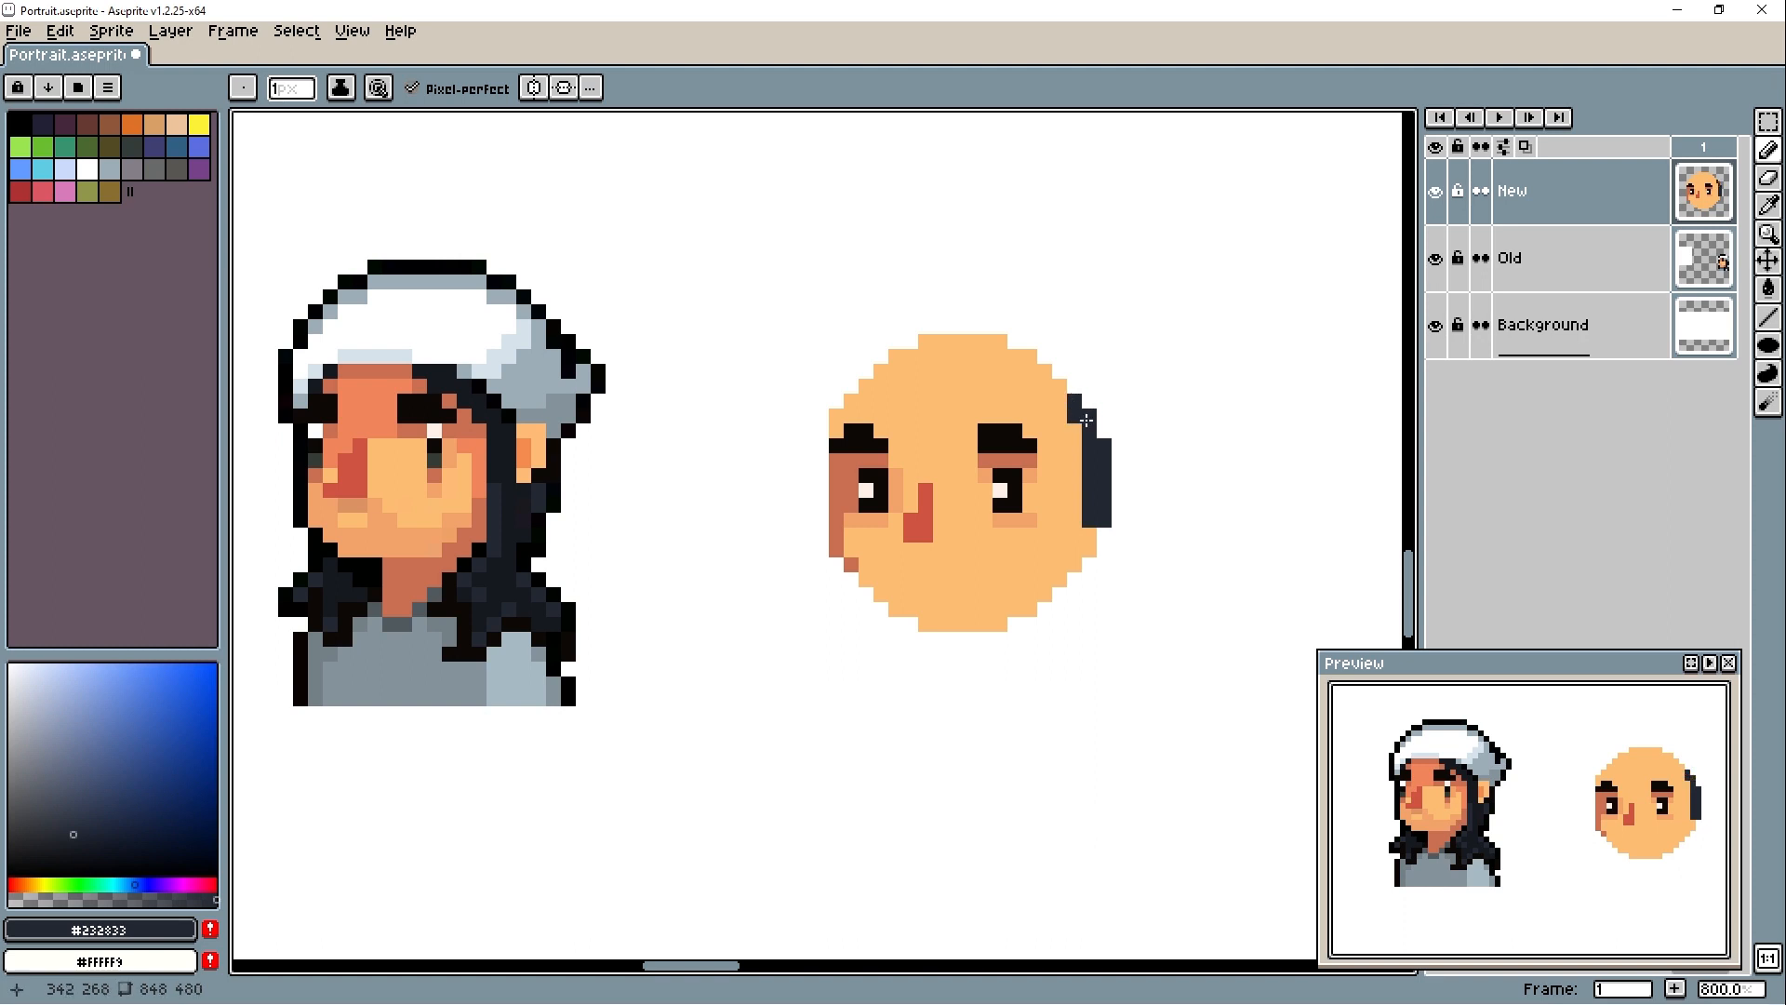
alt+click(1070, 517)
mouse_move(1089, 533)
mouse_down()
mouse_move(1067, 486)
mouse_move(1101, 495)
mouse_move(1133, 475)
mouse_up()
alt+click(1104, 456)
key(alt+r)
click(1104, 474)
alt+click(1029, 475)
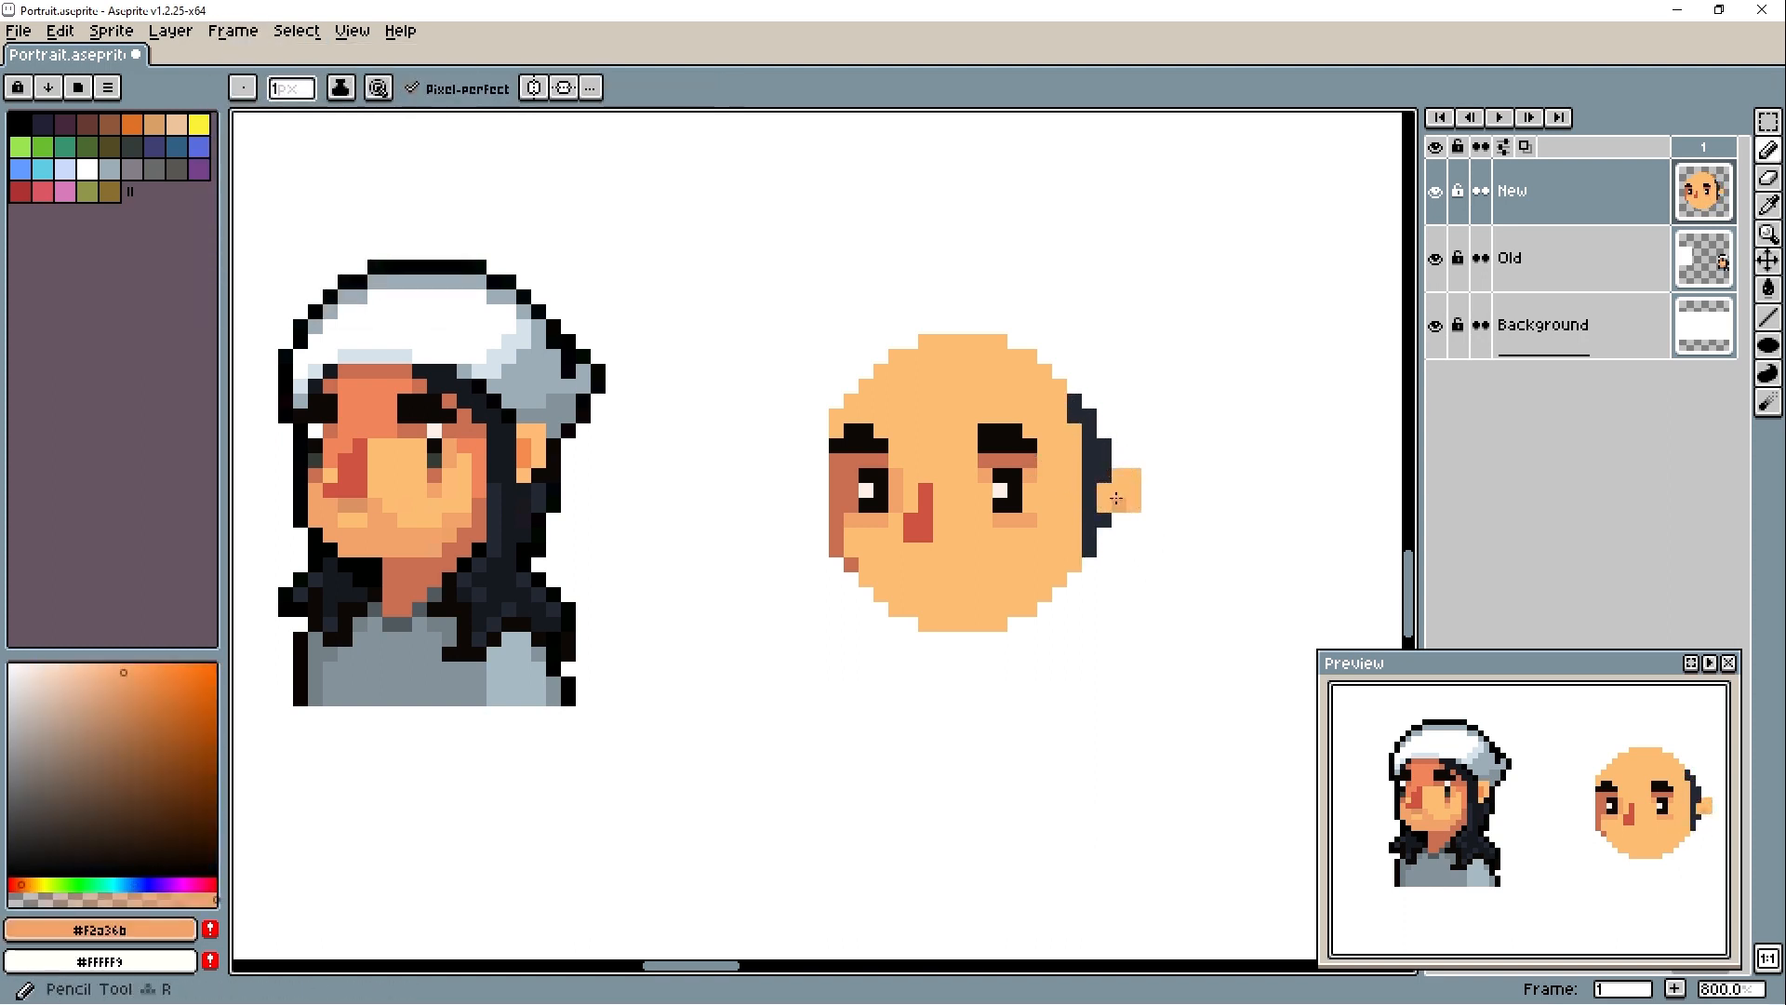
click(1119, 492)
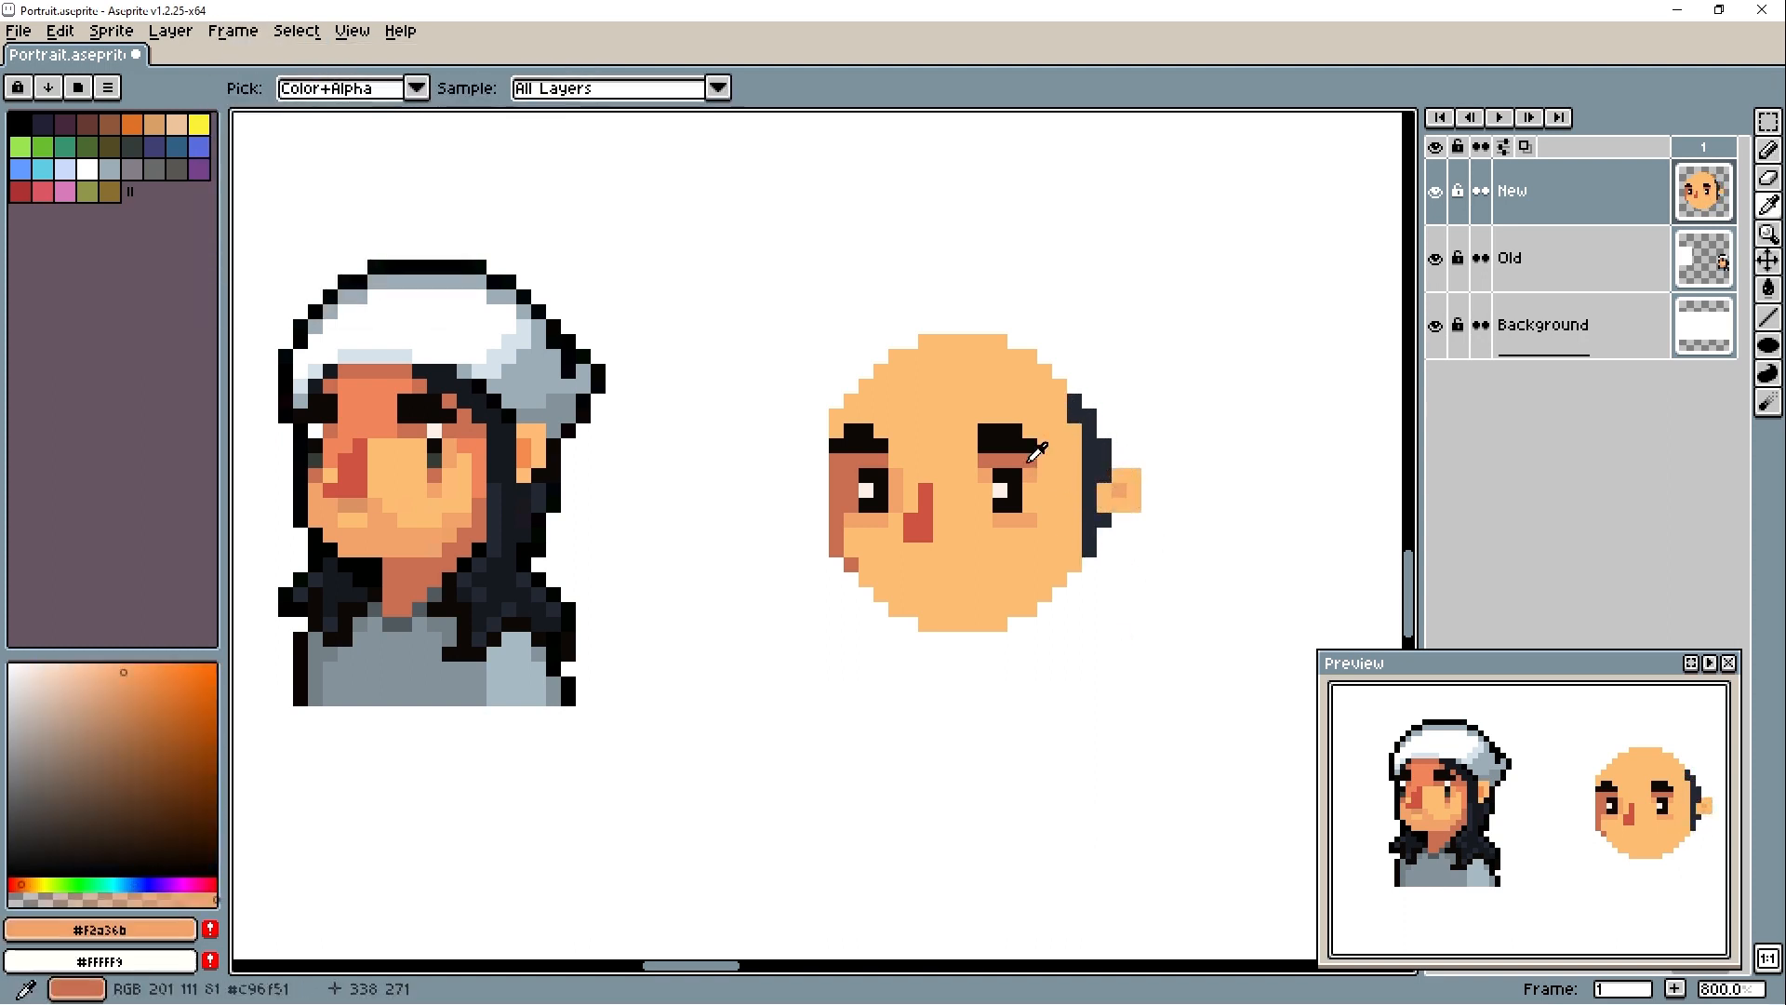
- Refine the hairline below the ear with #232833 and cover the excess hair with #fdbd73
alt+click(1105, 536)
alt+click(1059, 519)
click(1089, 550)
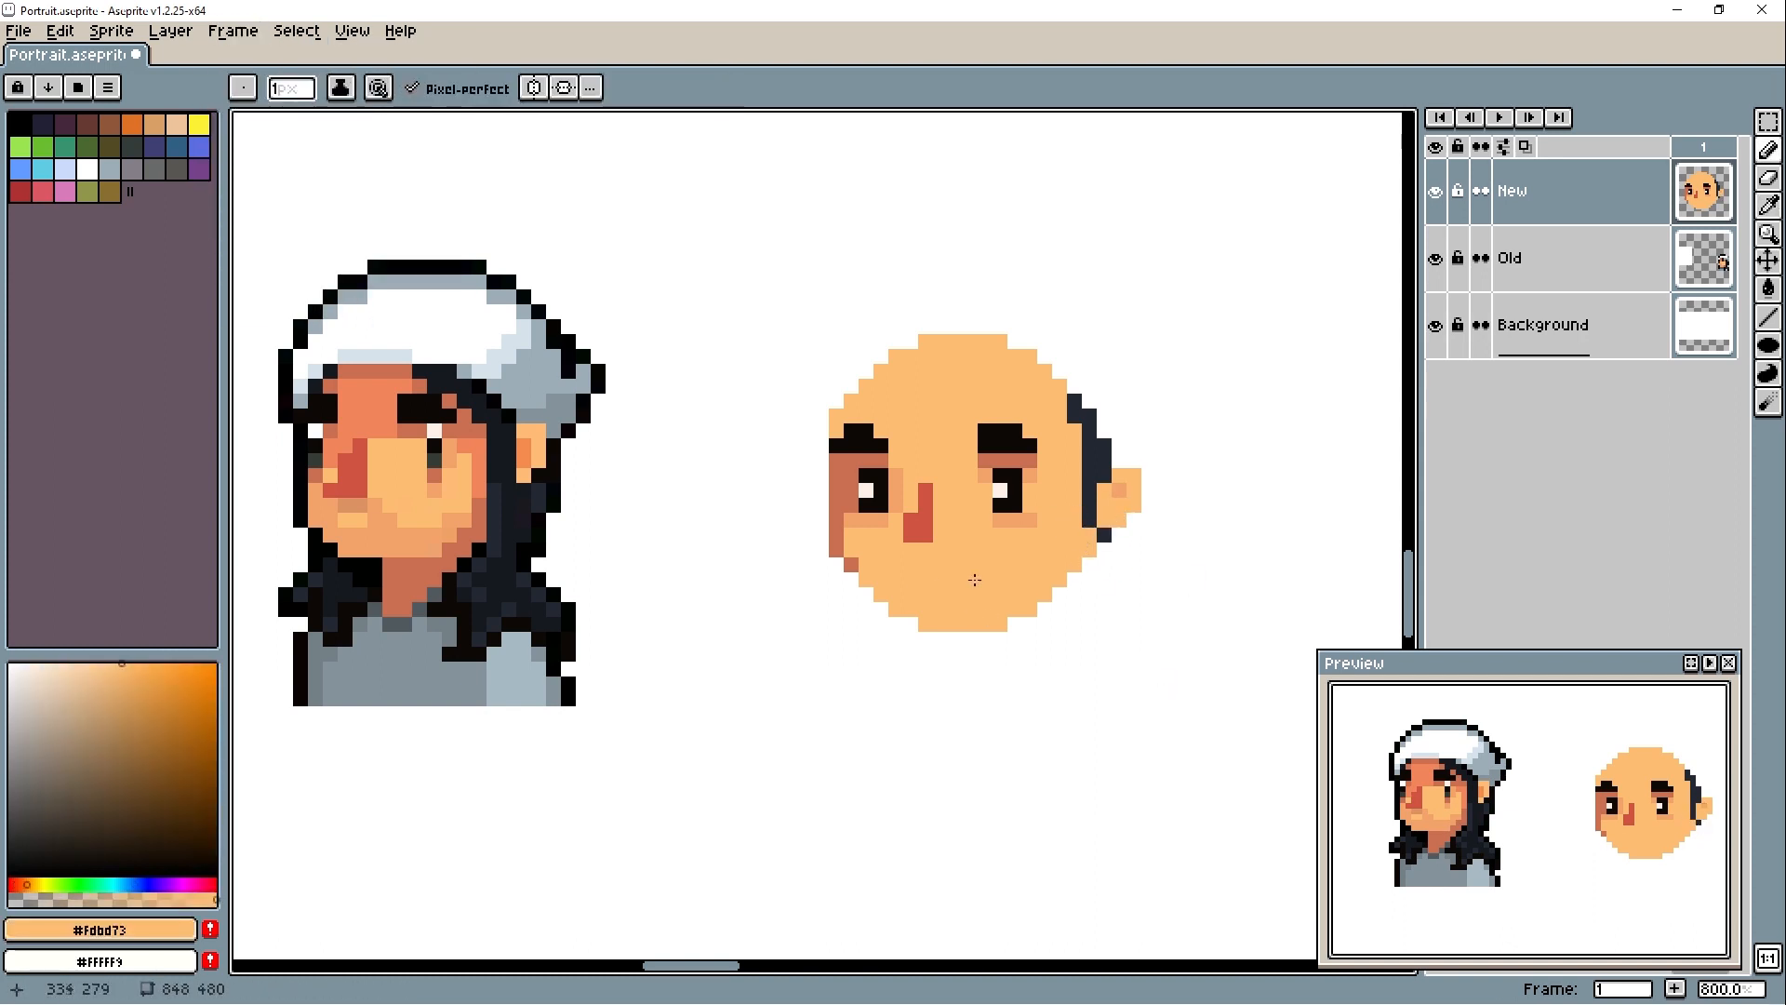
- Draw a short horizontal mouth under the nose in #f2a36b and trim its ends with #fdbd73
alt+click(883, 520)
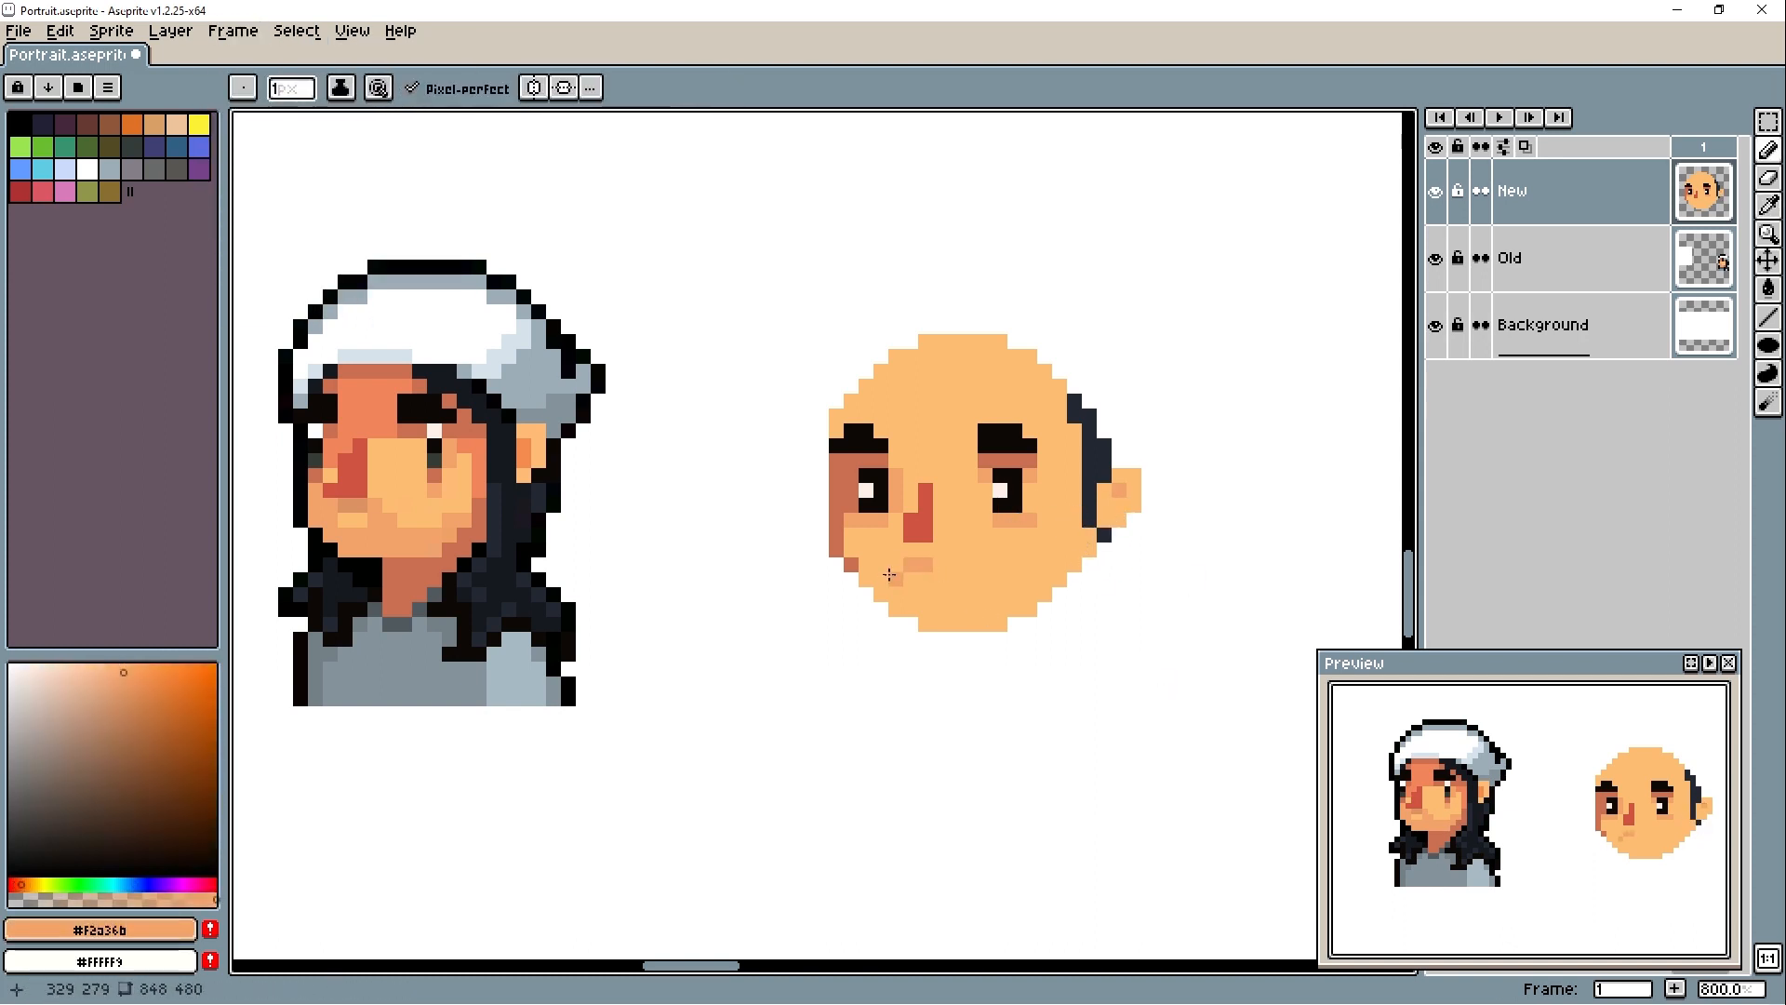
alt+click(958, 510)
alt+click(913, 565)
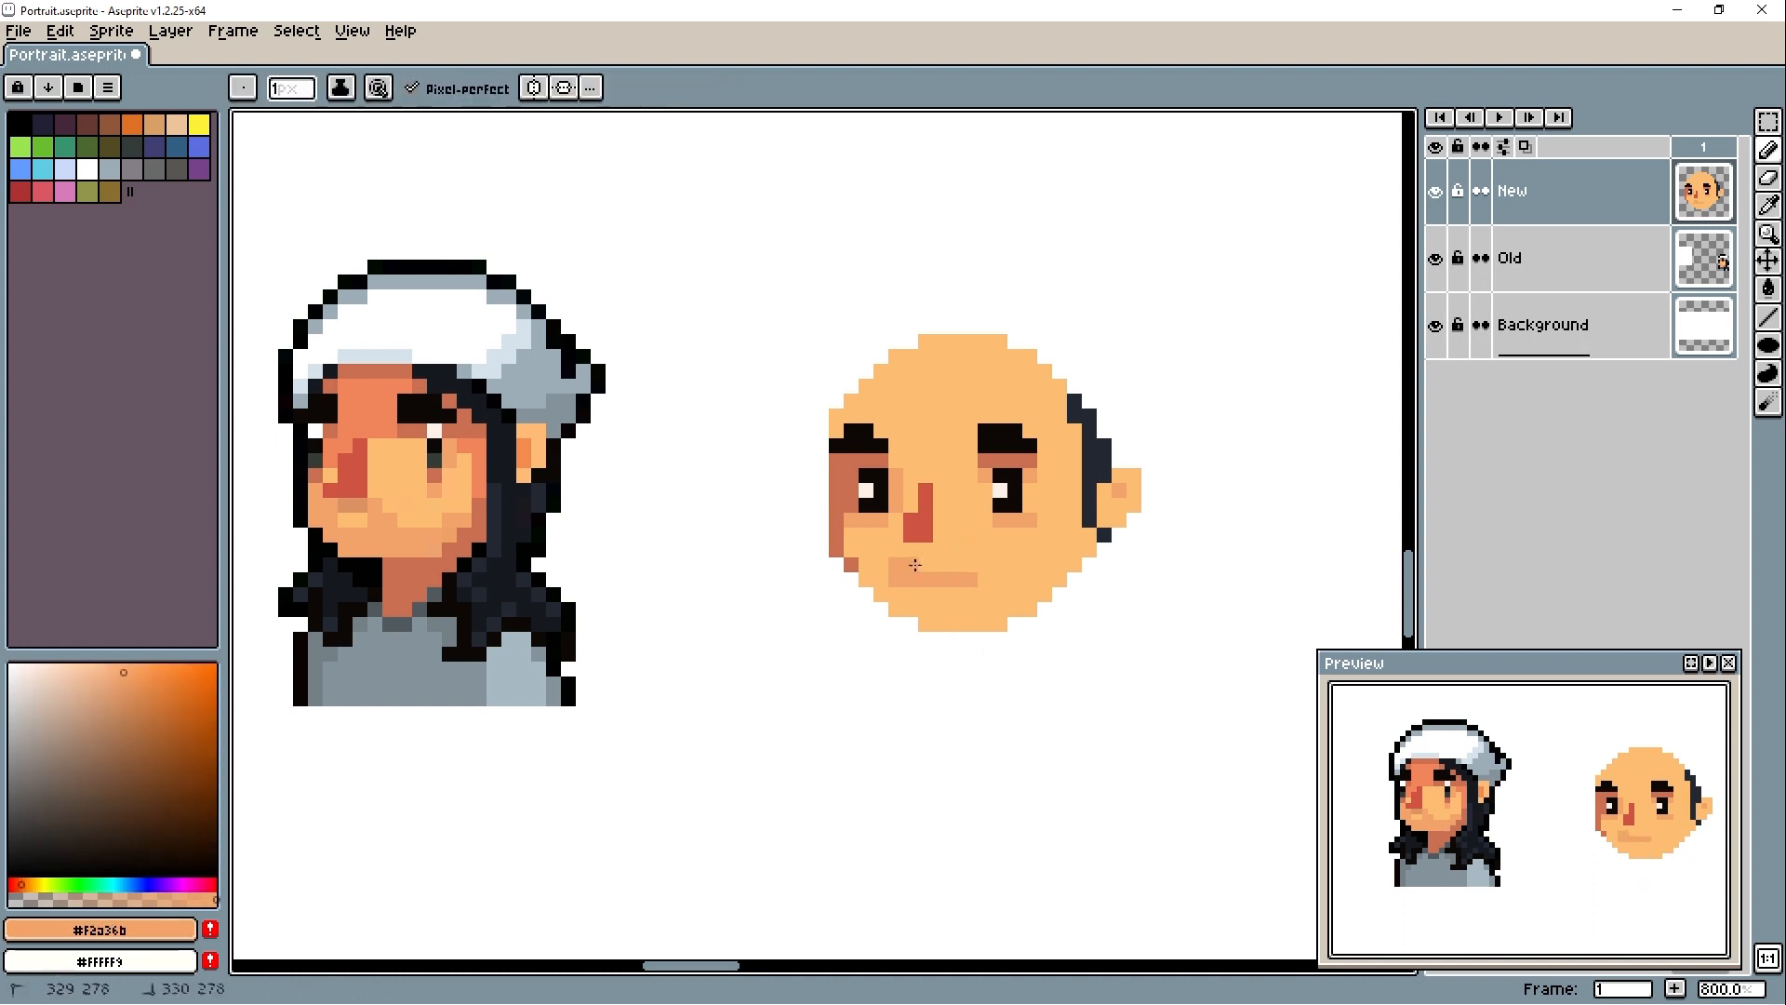
drag(897, 565, 970, 565)
alt+click(986, 568)
- Fill the lower left jaw and lengthen the chin downward with #fdbd73
mouse_move(985, 579)
mouse_down()
mouse_move(899, 578)
mouse_move(970, 651)
mouse_move(975, 561)
mouse_move(883, 621)
mouse_up()
alt+click(968, 603)
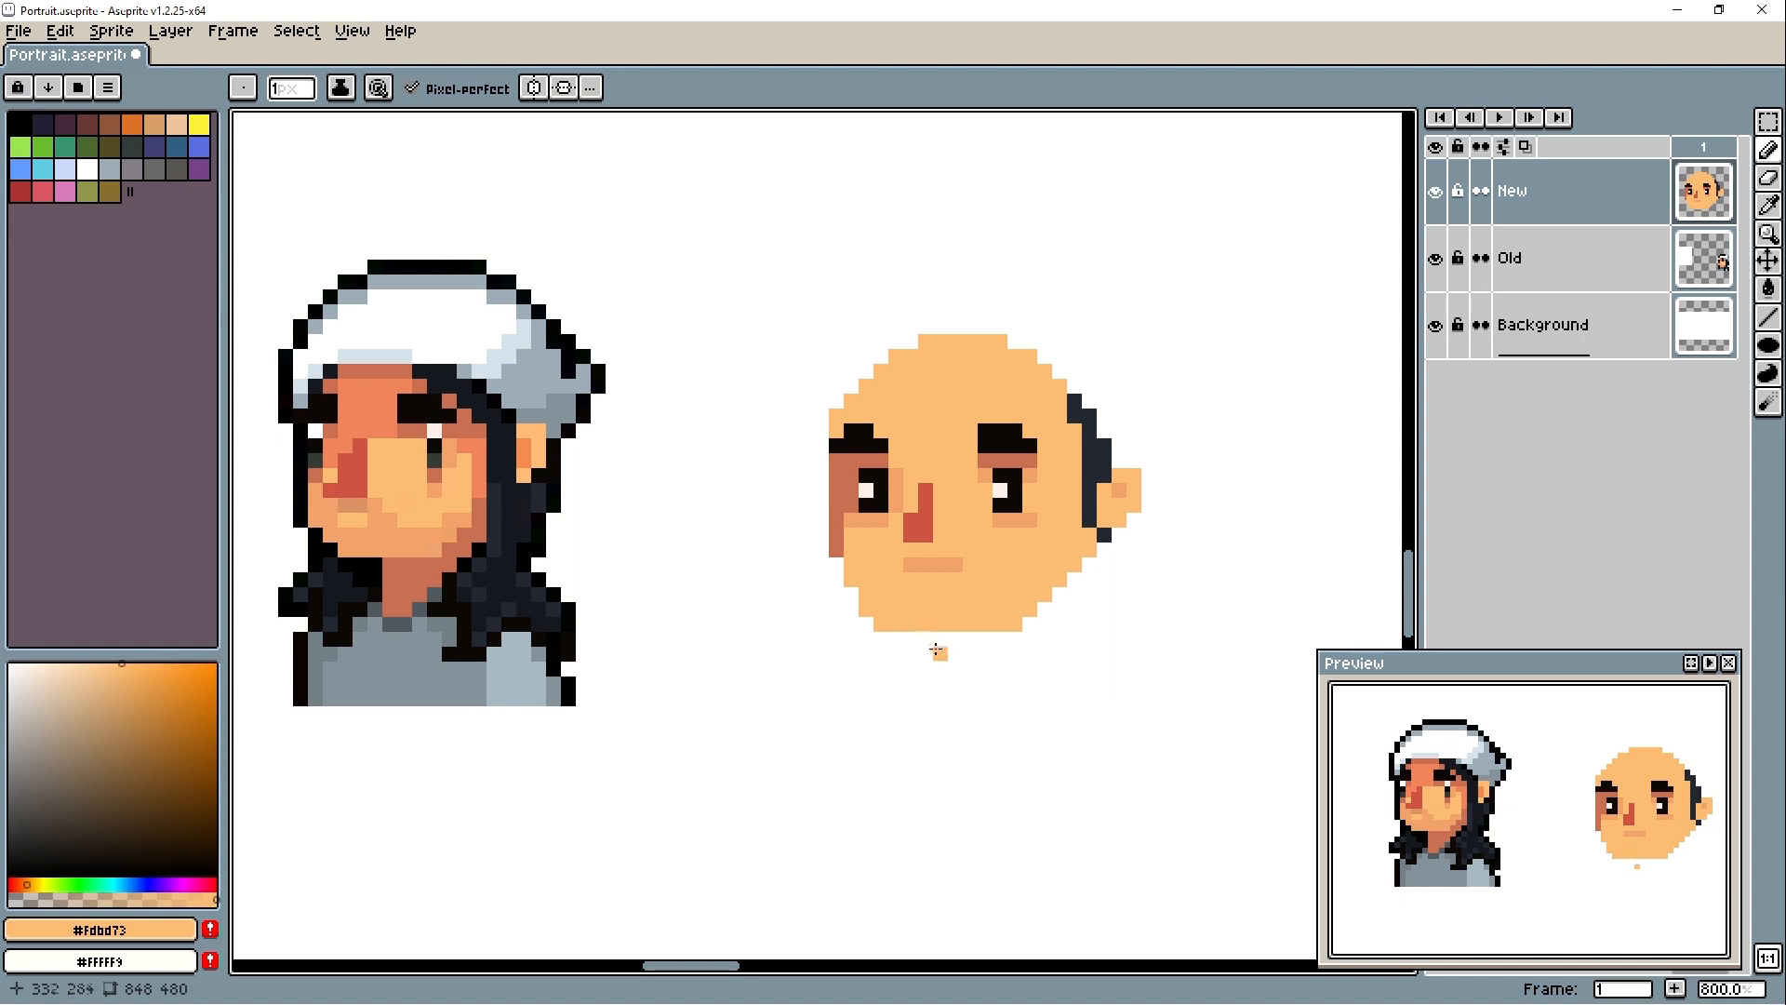
click(997, 633)
- Draw a squared hairline in #232833 across the top of the forehead and down both temples
alt+click(1074, 401)
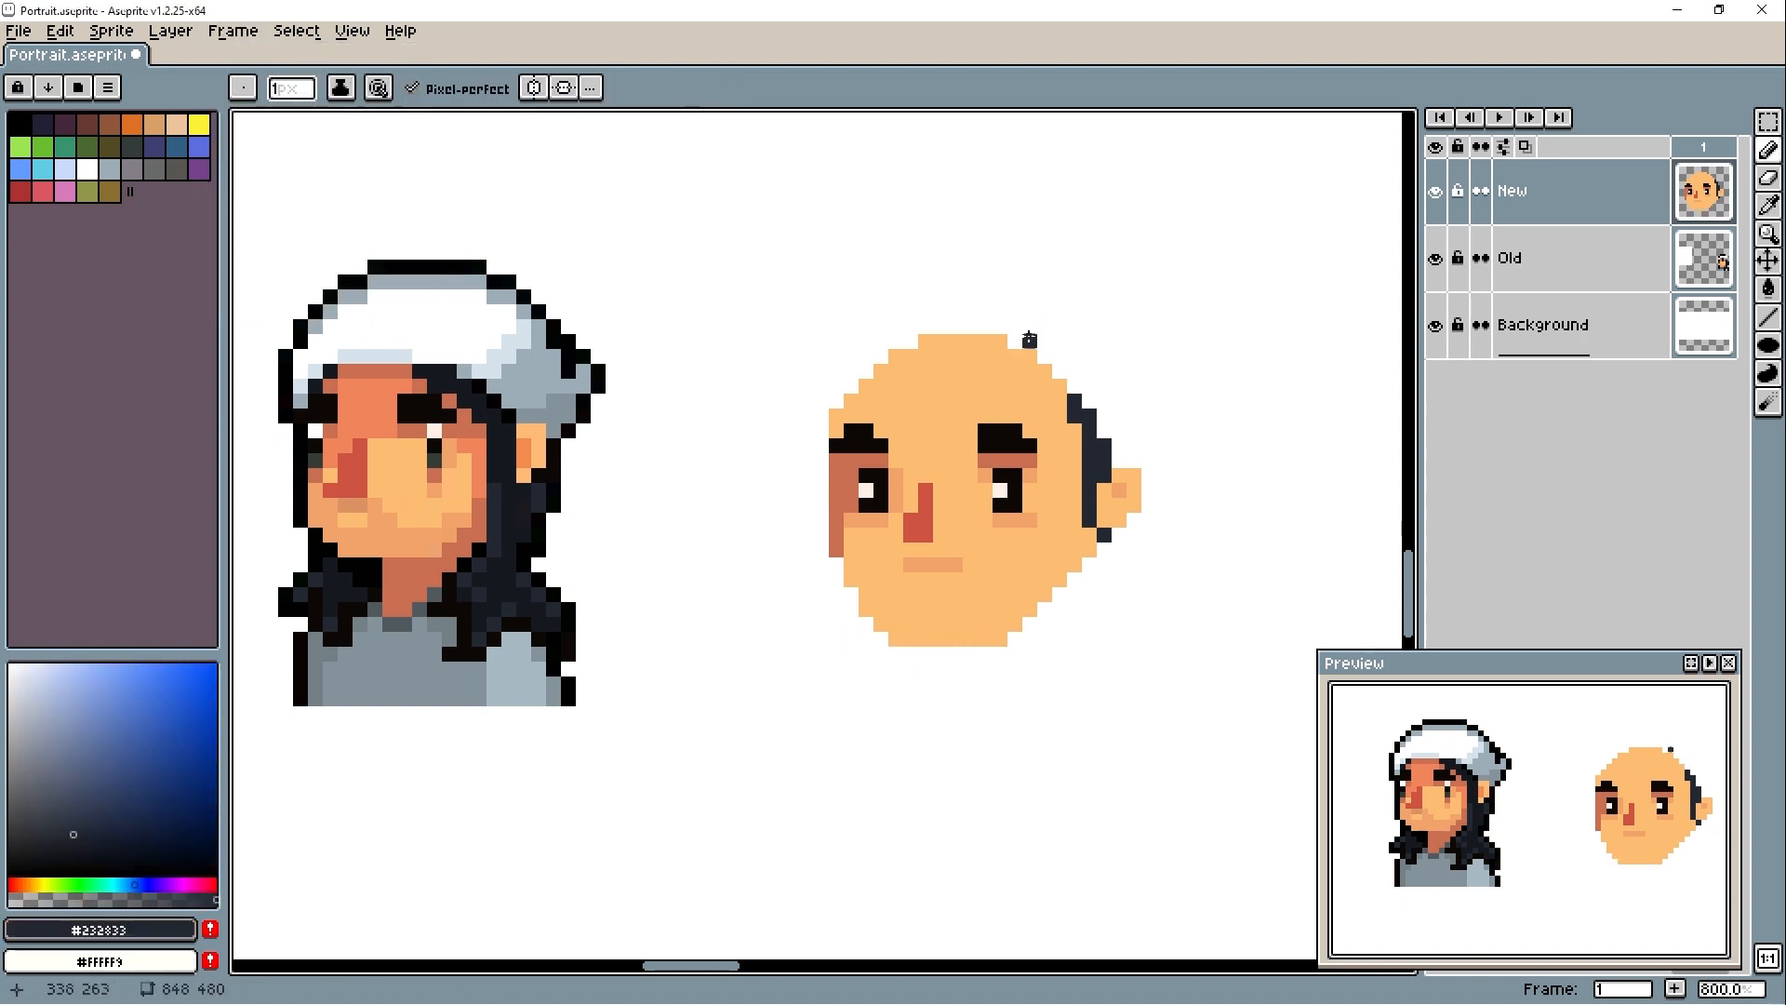
drag(1015, 356, 836, 356)
drag(1030, 357, 1074, 356)
drag(1074, 371, 1075, 386)
alt+click(1057, 376)
drag(836, 400, 863, 371)
alt+click(840, 358)
drag(838, 369, 840, 378)
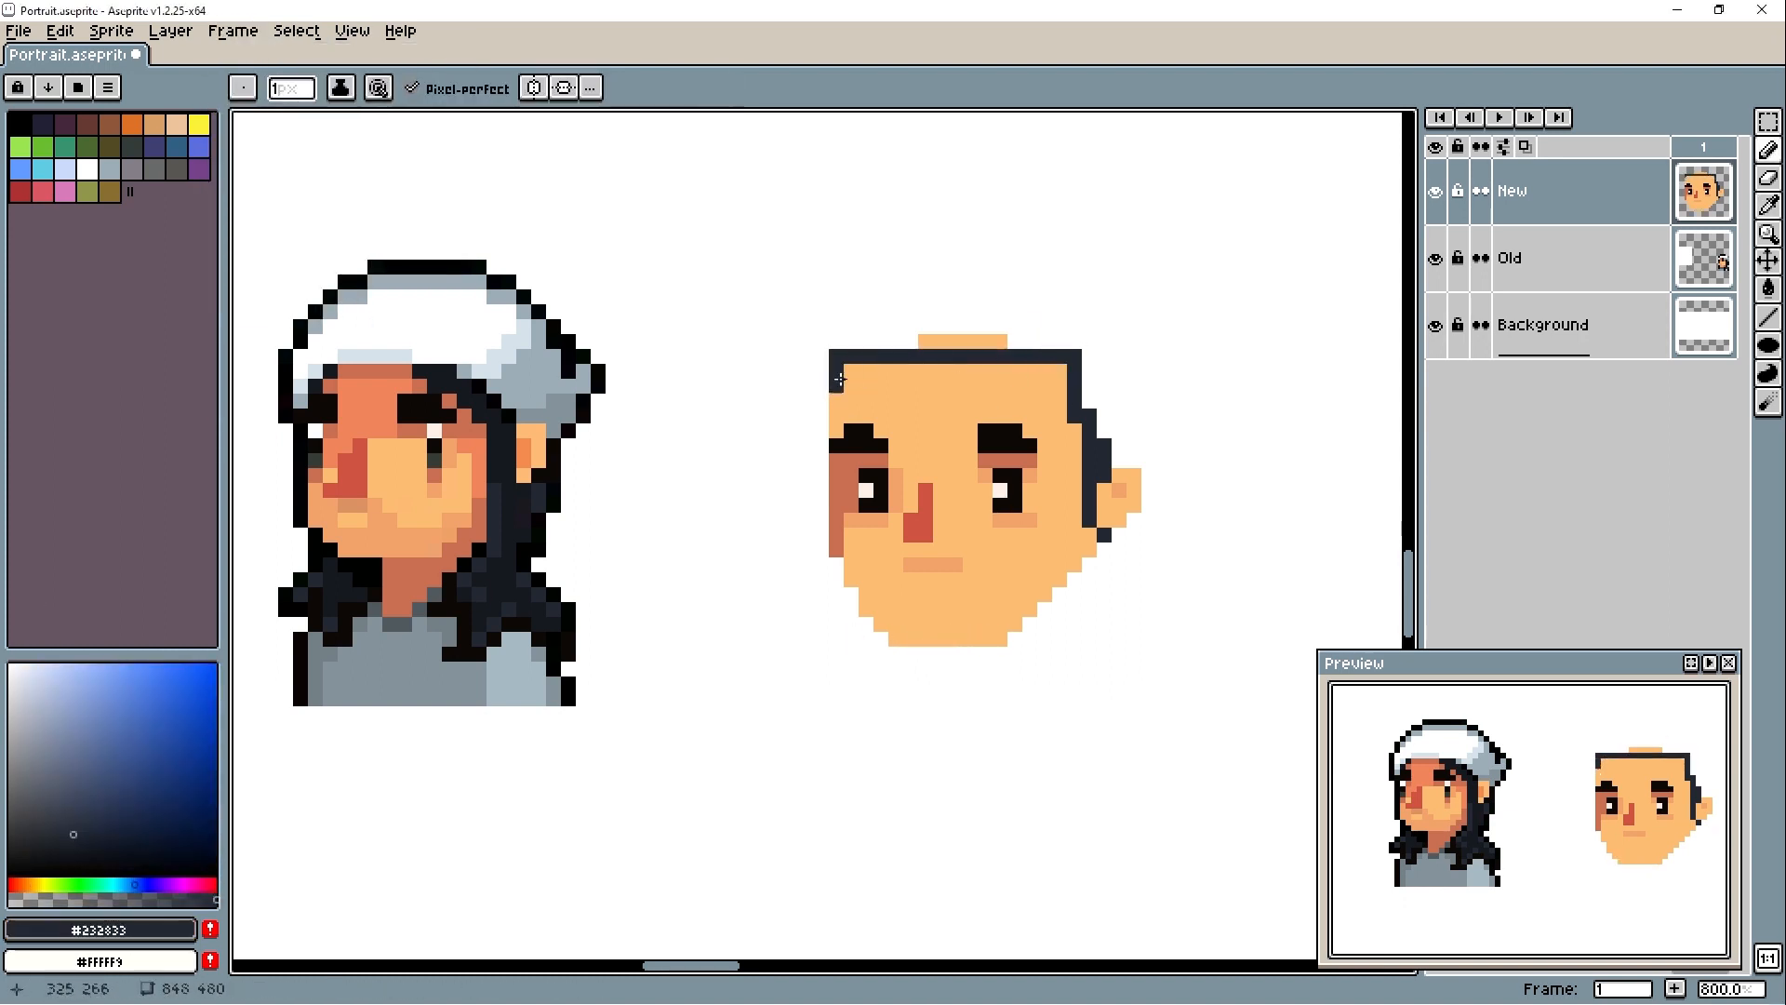
- Thicken the #232833 hair along the head's right side and across the top of the head
click(1059, 386)
mouse_move(1074, 431)
mouse_down()
mouse_move(1075, 446)
mouse_move(1090, 356)
mouse_move(1104, 431)
mouse_up()
key(space)
drag(851, 341, 1105, 341)
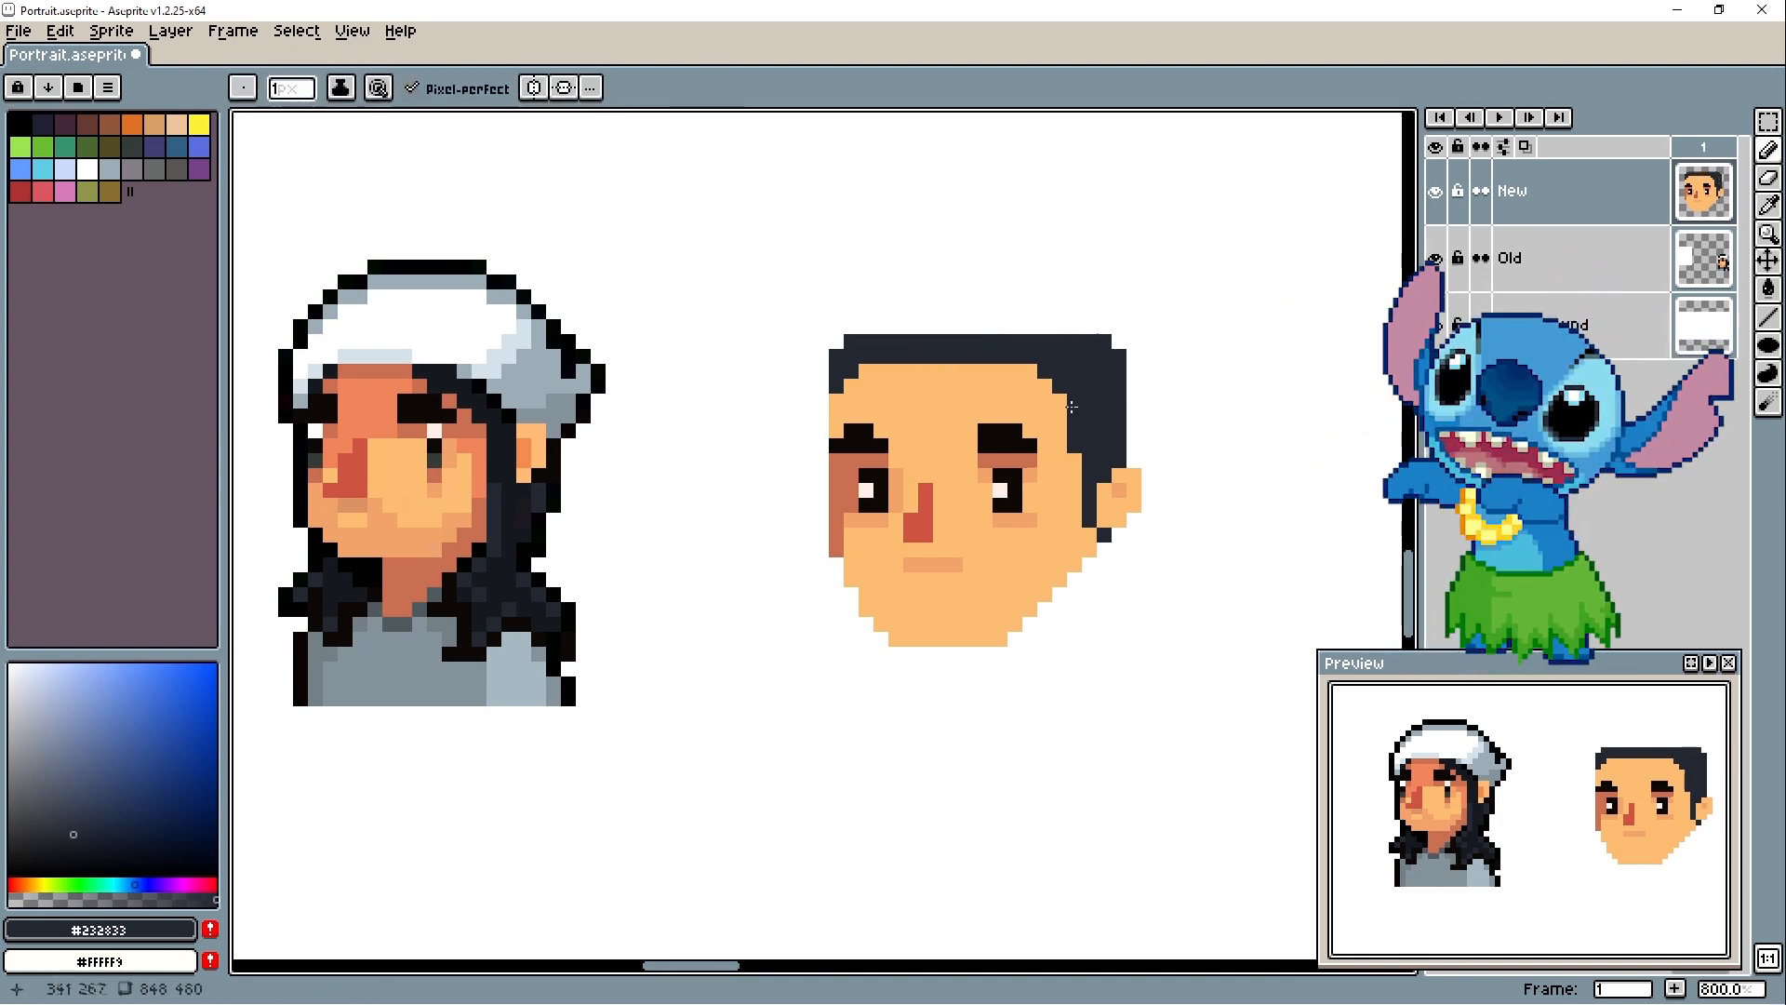
- Erase the bottom of the chin and rebuild the jaw's lower right edge in #fdbd73
alt+click(1041, 539)
key(e)
mouse_move(1000, 639)
mouse_down()
mouse_move(881, 624)
mouse_move(1068, 584)
mouse_up()
key(b)
alt+click(979, 605)
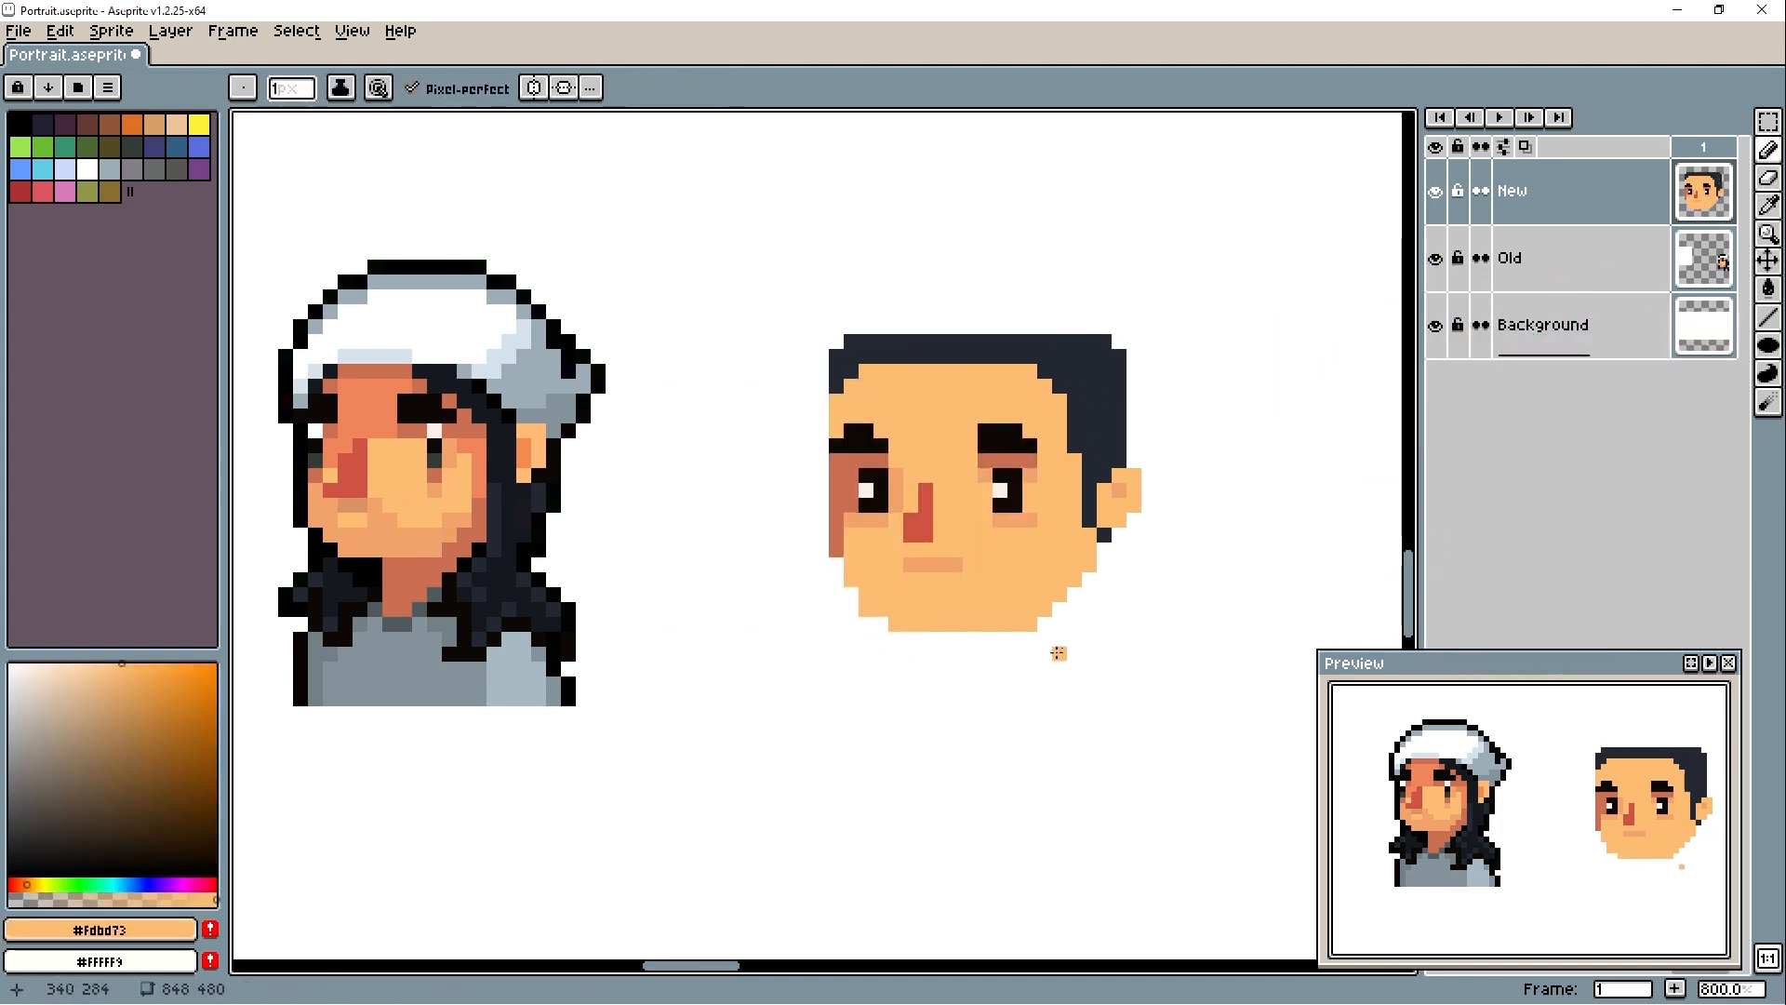
- Select the head's right portion including the eye and ear, move it one pixel left and deselect it
key(m)
drag(1179, 312, 986, 669)
key(Left)
key(Left)
key(Right)
key(Right)
key(Left)
key(ctrl+d)
- Touch up the #232833 hair under the ear and shade the jawline from the chin upward in #f2a36b
key(b)
alt+click(1090, 534)
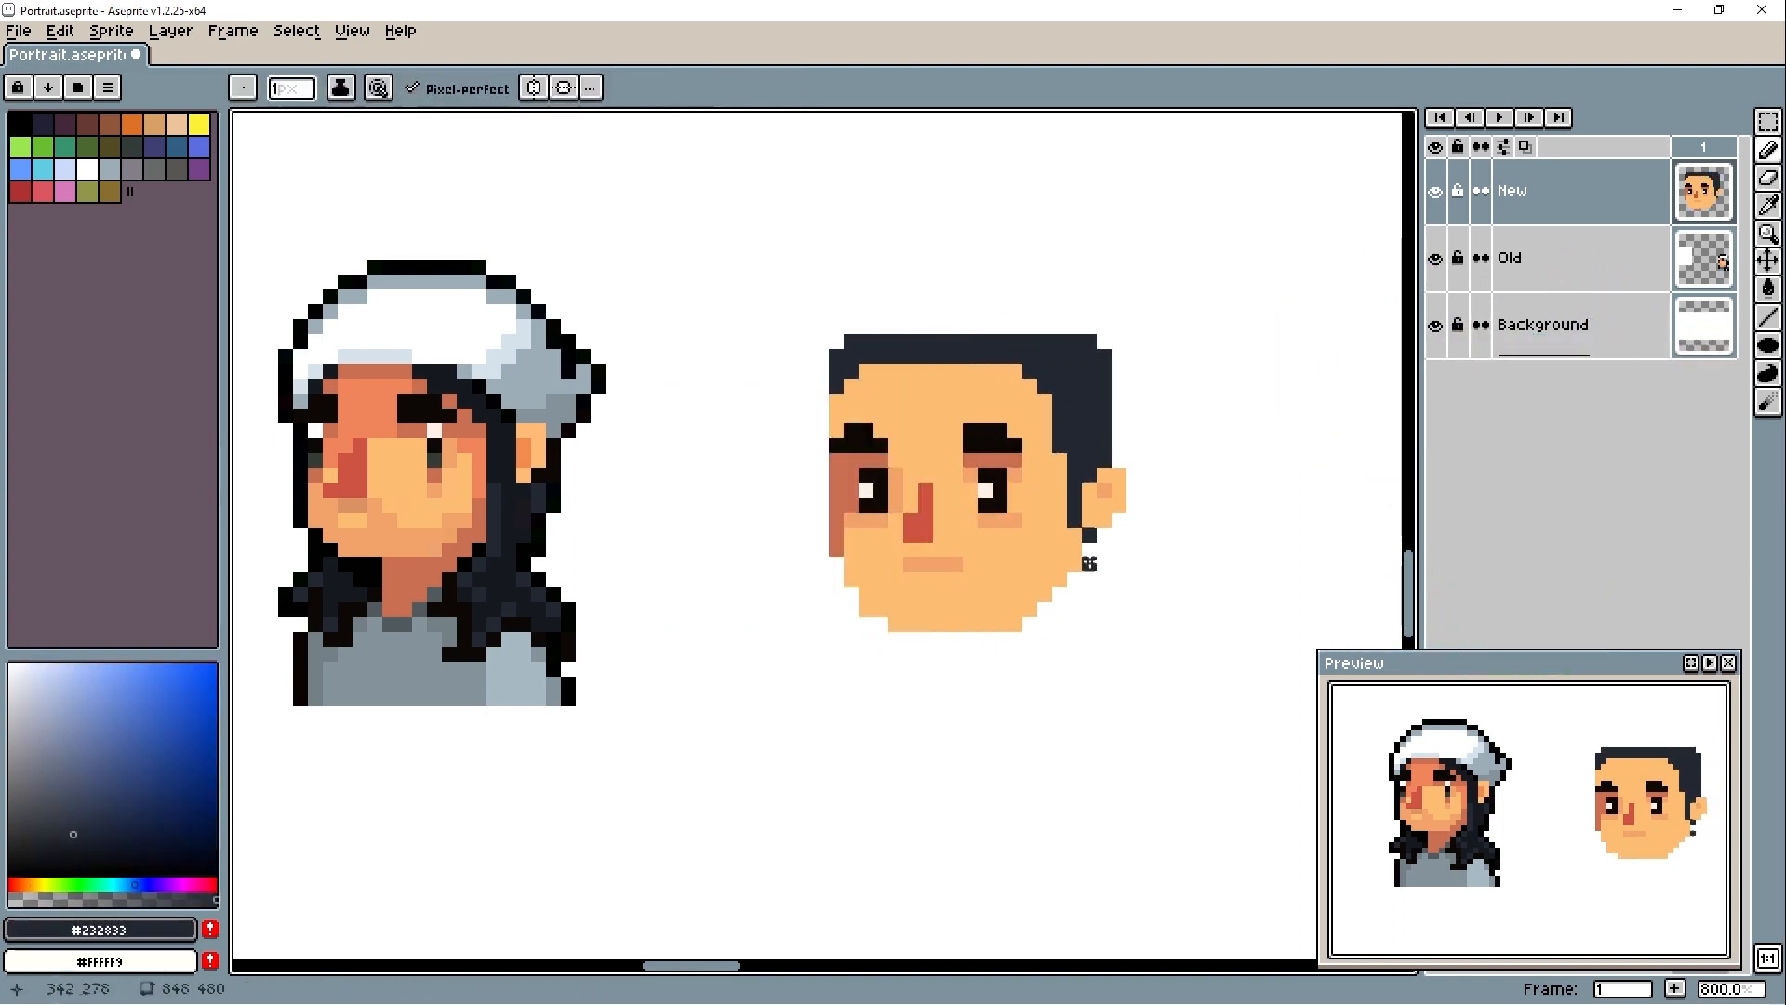
alt+click(939, 565)
drag(896, 624, 1044, 594)
alt+click(1056, 579)
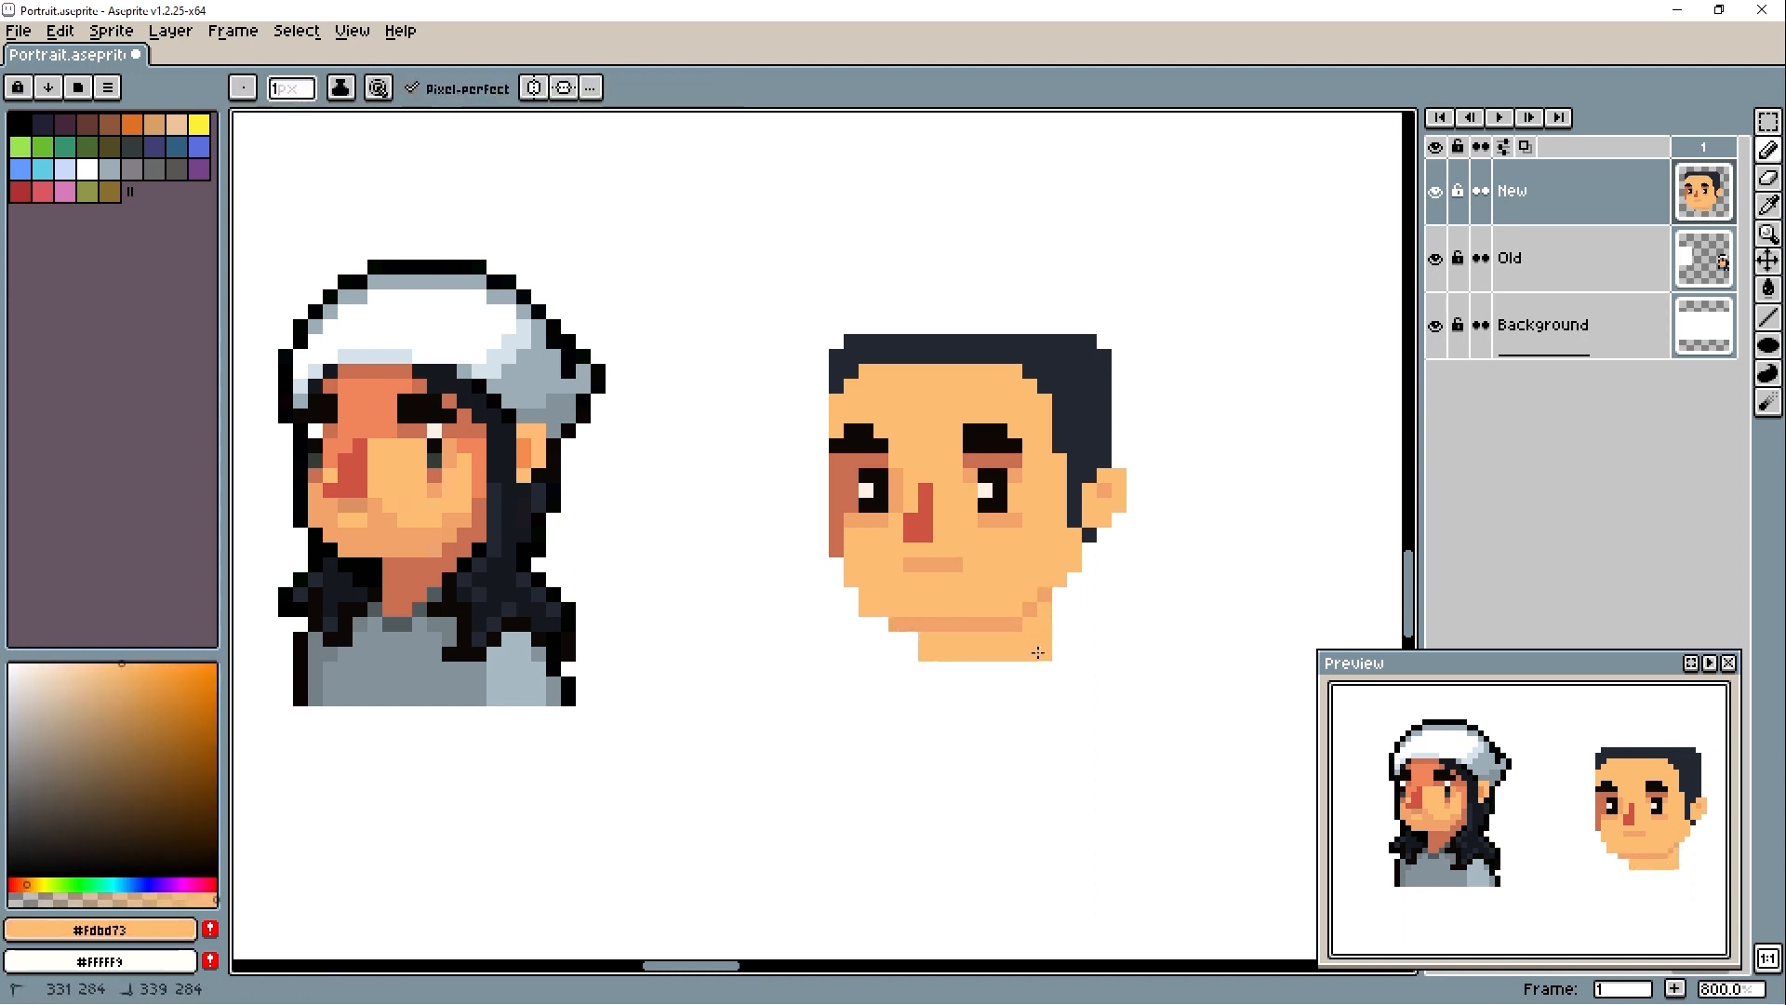
- Build a neck below the jaw in #fdbd73, round its lower right corner and taper the left jaw toward the chin
drag(991, 683, 999, 684)
key(e)
drag(1044, 654, 1029, 669)
key(b)
alt+click(998, 622)
mouse_move(896, 624)
mouse_down()
mouse_move(988, 693)
mouse_move(925, 626)
mouse_move(895, 626)
mouse_move(852, 579)
mouse_up()
click(849, 565)
mouse_move(959, 674)
mouse_down()
mouse_move(997, 683)
mouse_move(866, 660)
mouse_move(933, 646)
mouse_move(978, 633)
mouse_up()
- Add a #c96f51 shadow strip directly under the chin
alt+click(815, 525)
alt+click(958, 605)
click(964, 619)
- Build the top of the hair upward in #232833 into a rounded crown
alt+click(1052, 338)
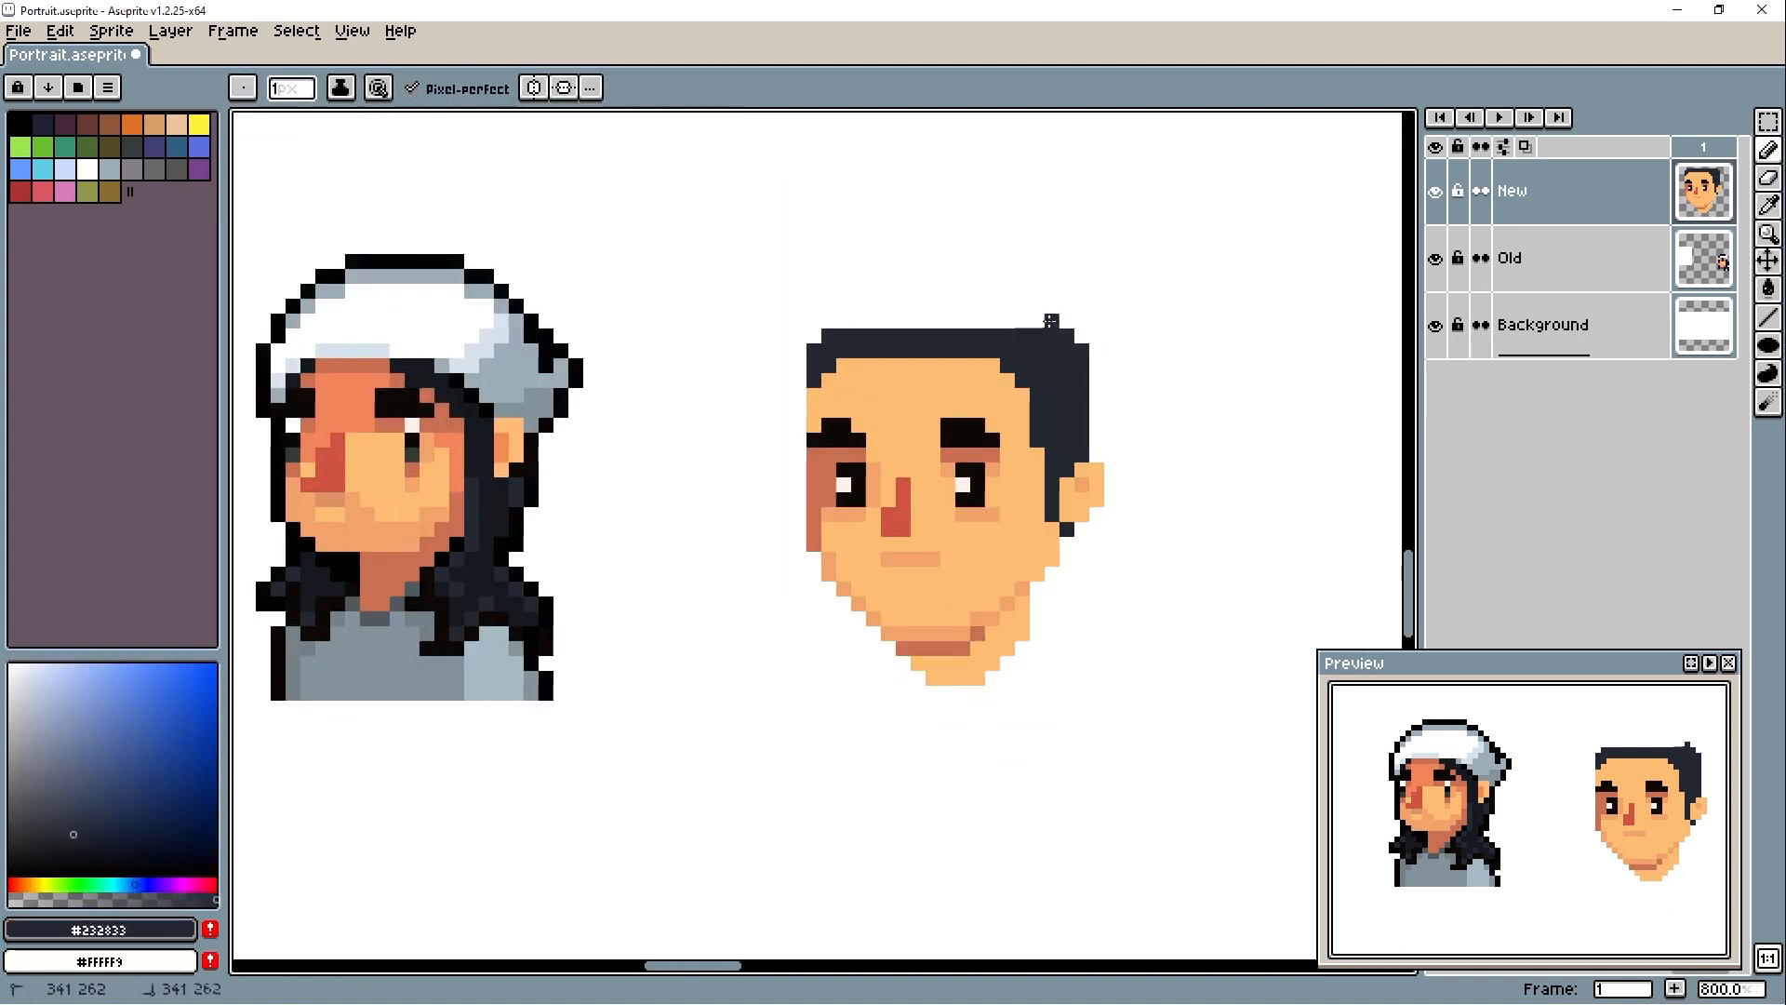
drag(1052, 320, 844, 321)
mouse_move(859, 306)
mouse_down()
mouse_move(1033, 306)
mouse_move(814, 336)
mouse_up()
- Extend the front fringe over the forehead and texture it with #1b1821 strands
alt+click(517, 517)
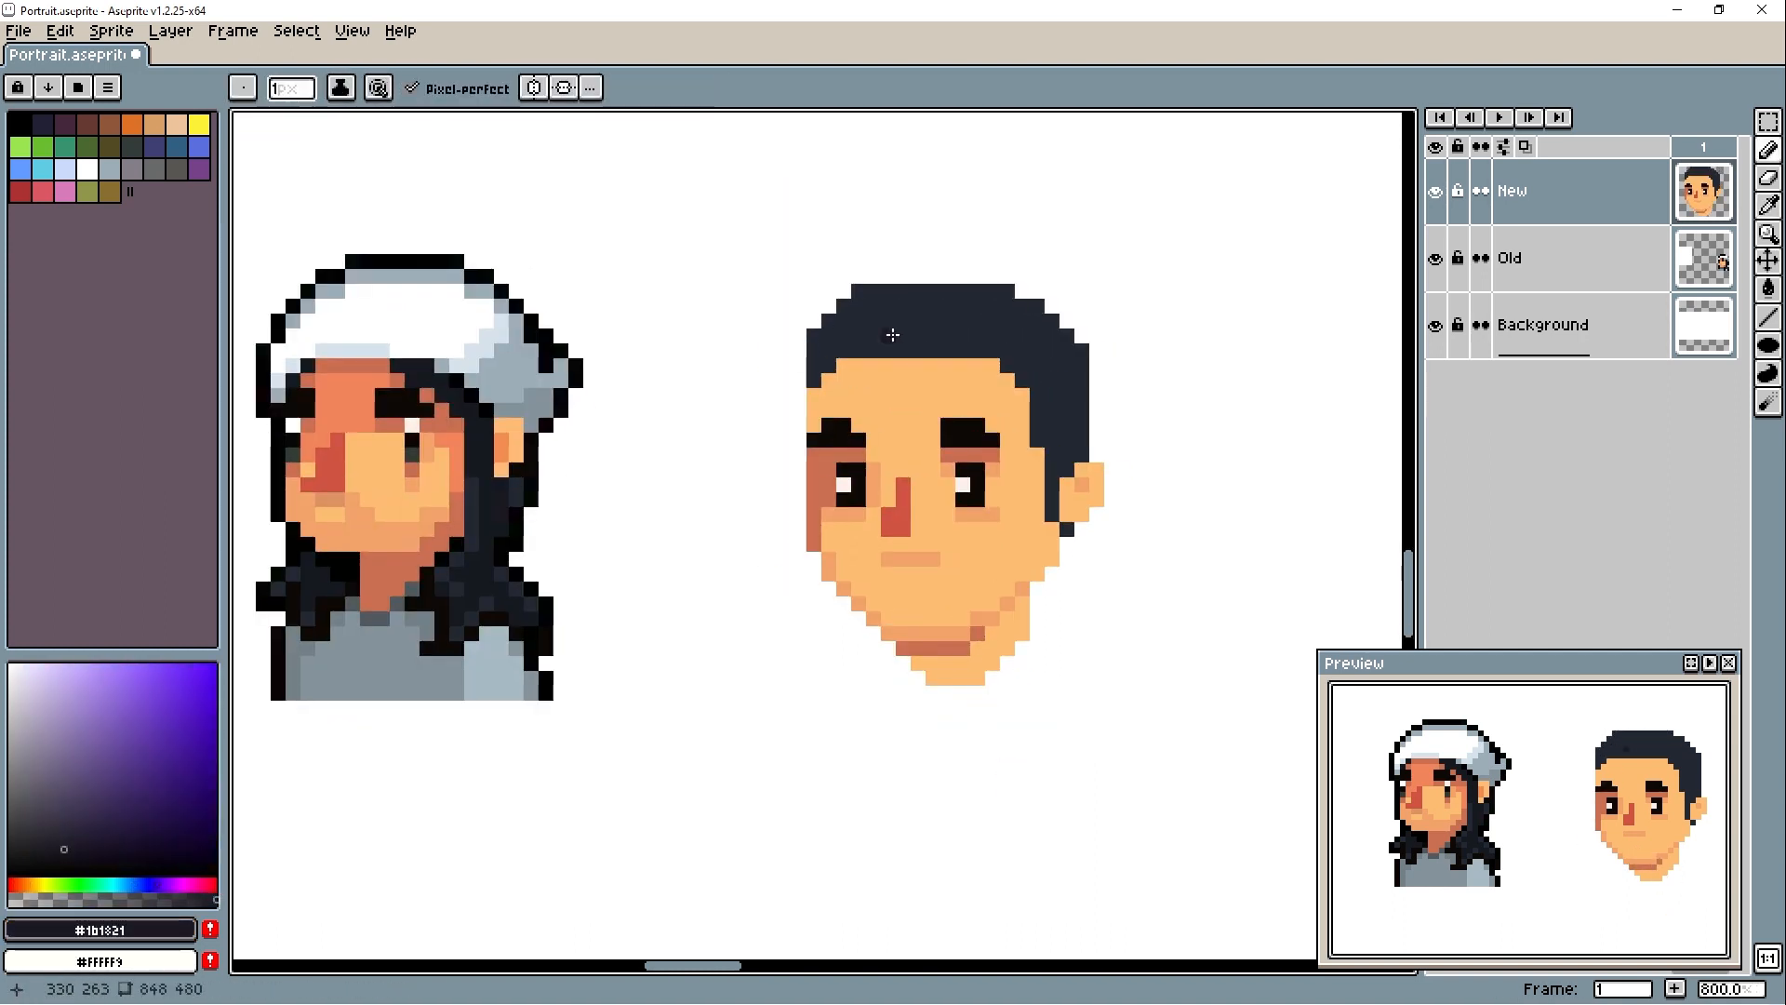
drag(915, 369, 888, 381)
alt+click(918, 335)
drag(933, 351, 844, 366)
alt+click(877, 363)
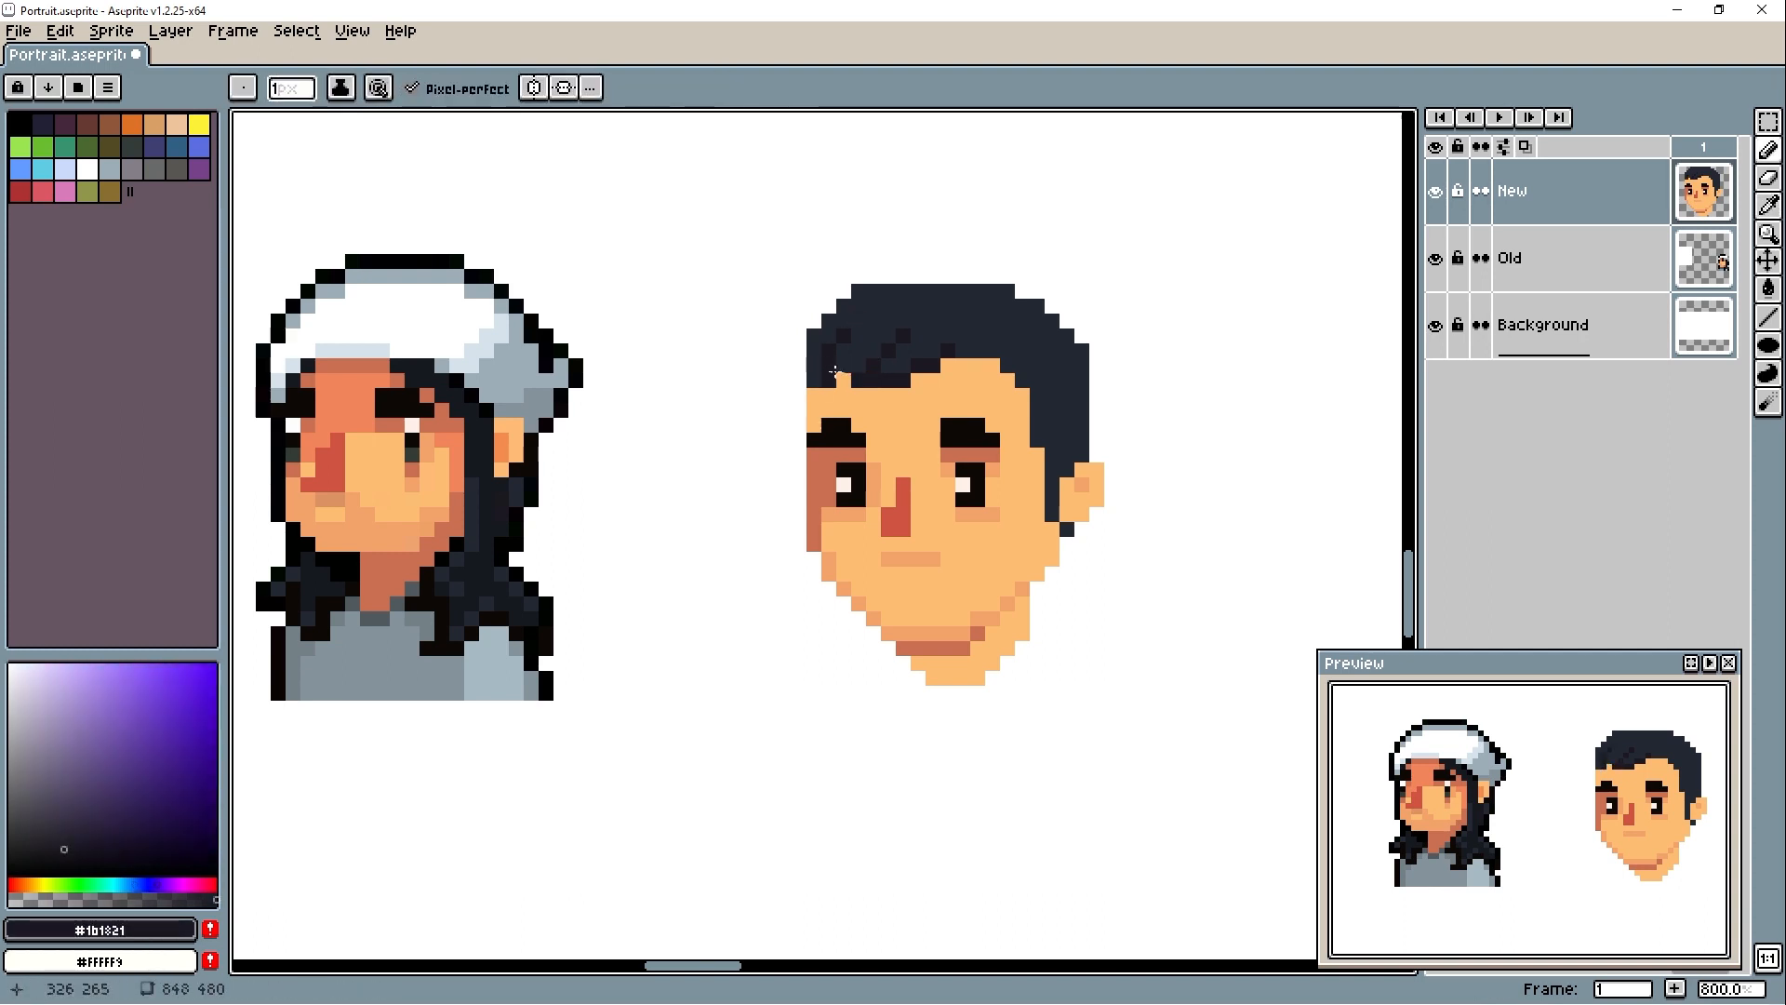
- Raise the hair's crown in #232833 and erase stray pixels to keep its top edge rounded
alt+click(854, 378)
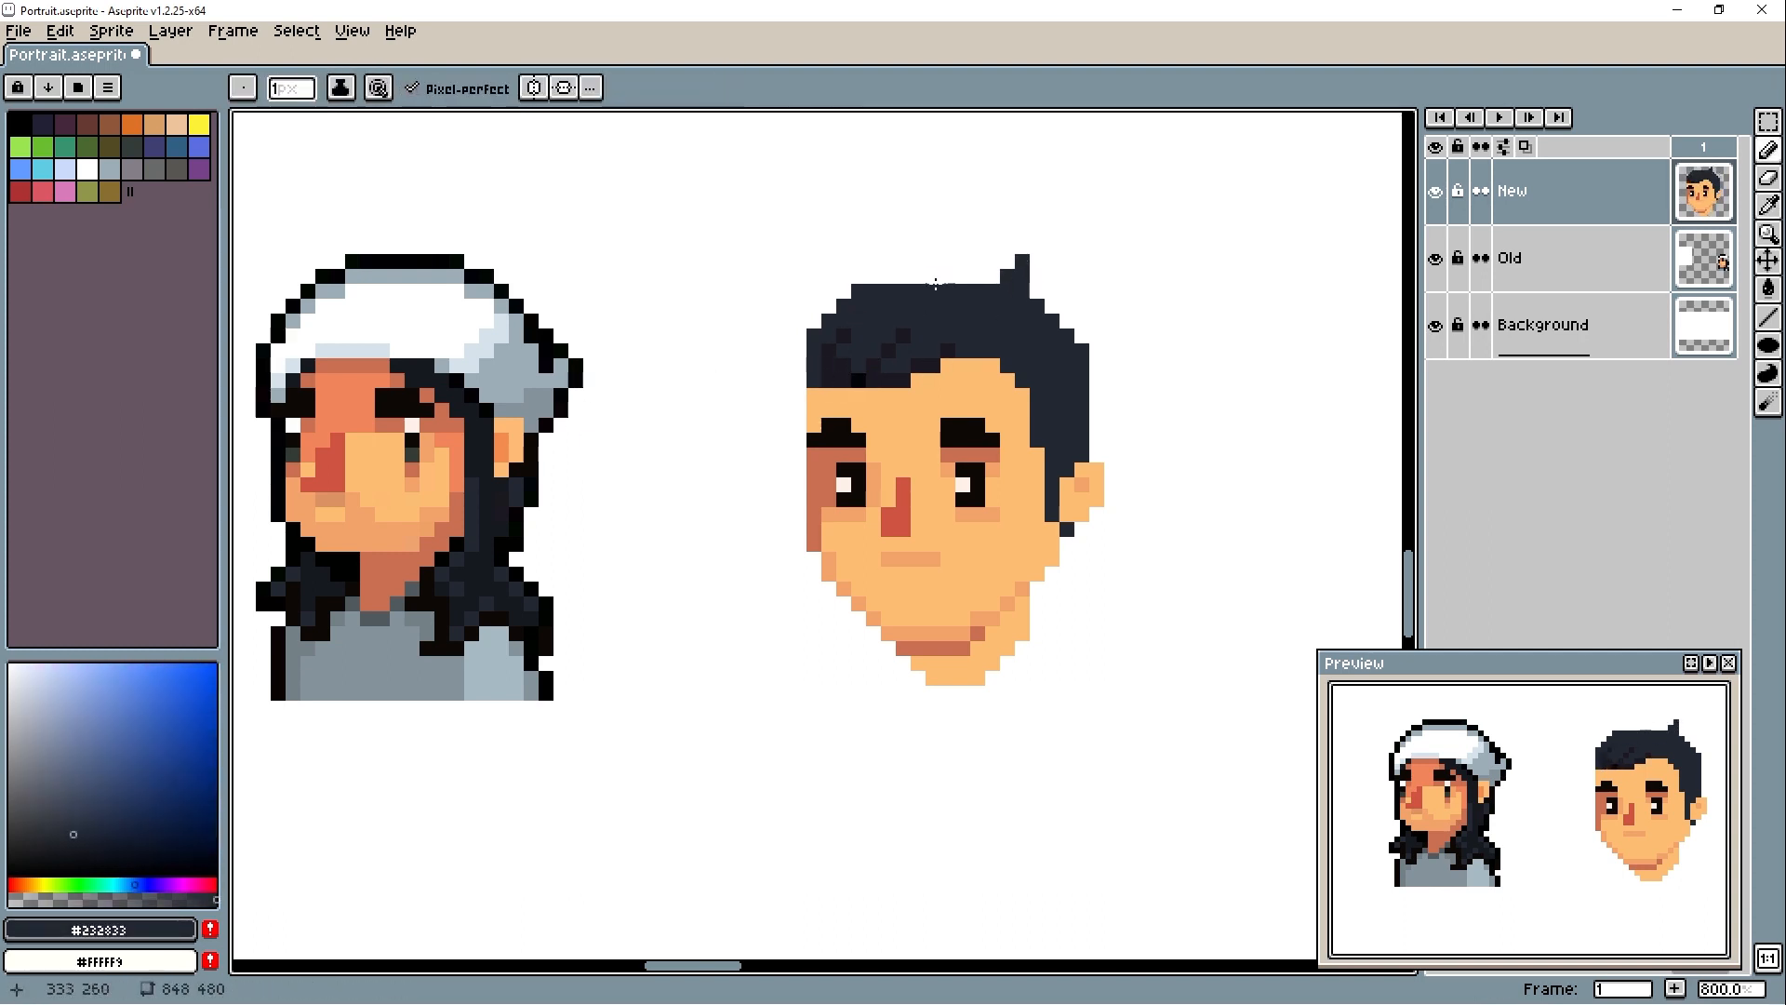
key(e)
mouse_move(977, 277)
mouse_down()
mouse_move(903, 277)
mouse_move(1022, 262)
mouse_move(1050, 290)
mouse_up()
key(b)
key(e)
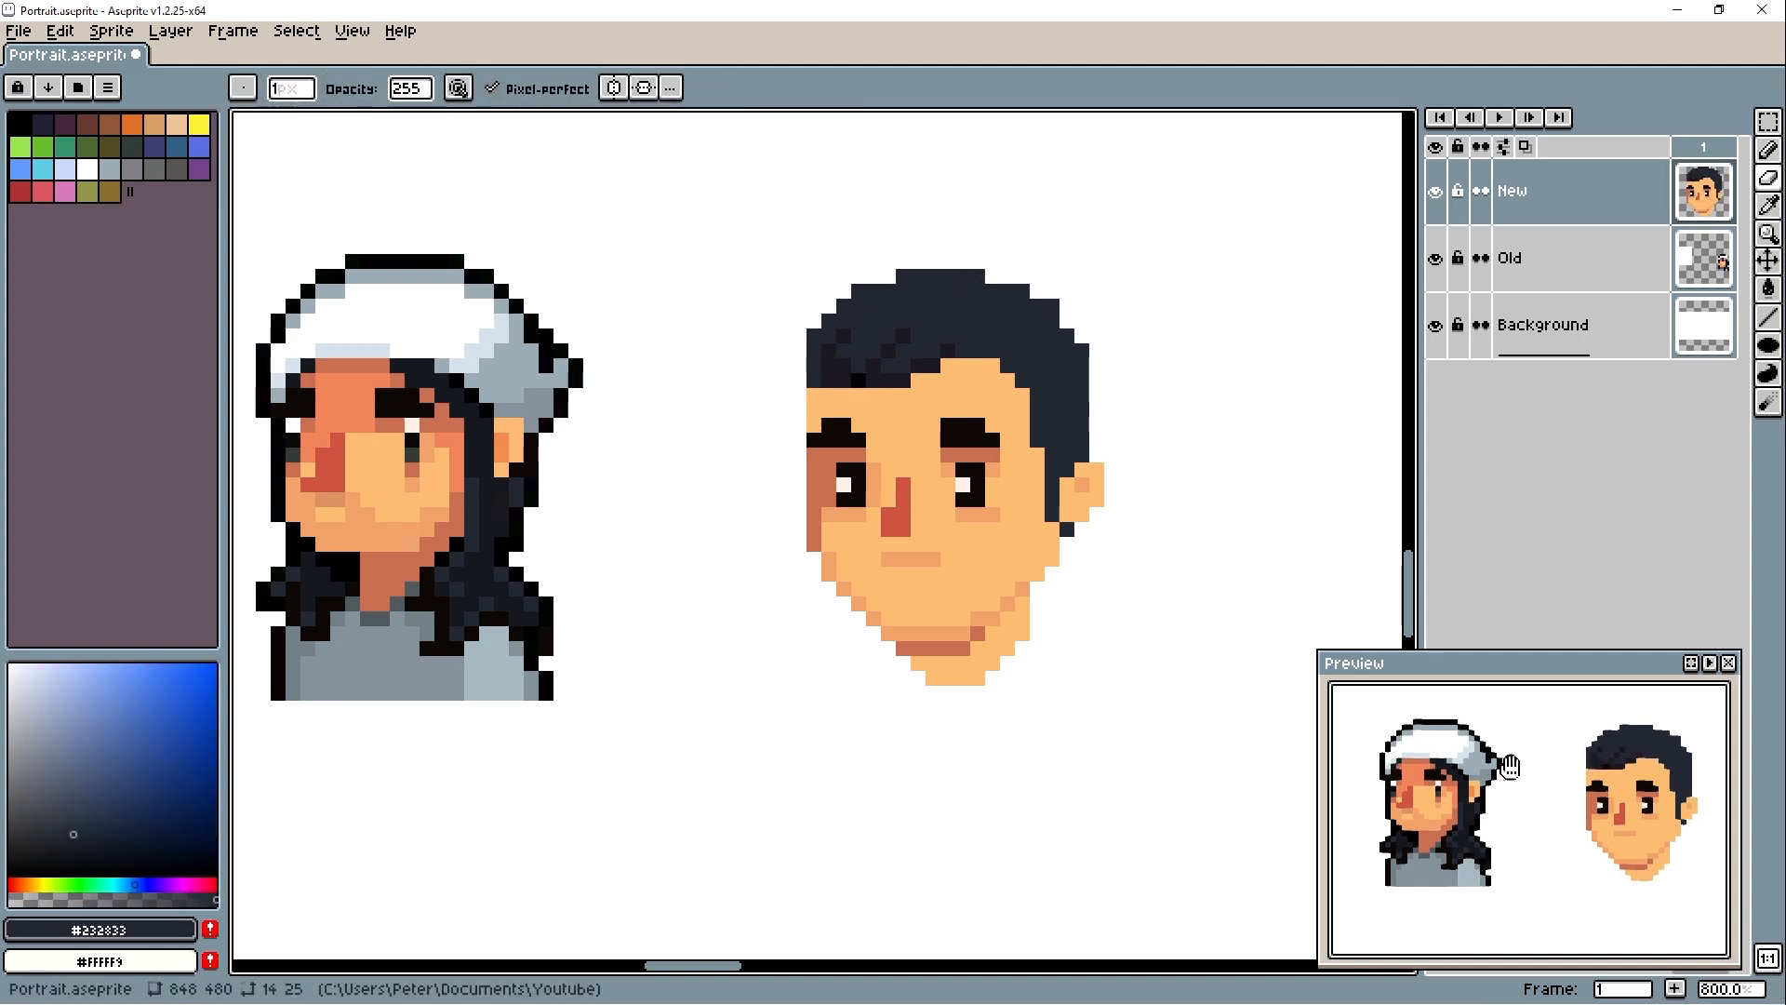
- Shade the forehead directly below the hairline with a darker skin tone and fill the enclosed area
key(b)
alt+click(874, 470)
drag(814, 396, 1022, 396)
key(g)
click(992, 380)
- Widen the neck's right side below the jaw with #fdbd73
key(b)
mouse_move(1046, 543)
mouse_down()
mouse_move(1069, 638)
mouse_move(1019, 628)
mouse_move(1036, 603)
mouse_move(993, 678)
mouse_up()
alt+click(1022, 623)
- Add #f1845b shading along the hairline and break up the fringe with #232833 strands
alt+click(869, 381)
alt+click(346, 402)
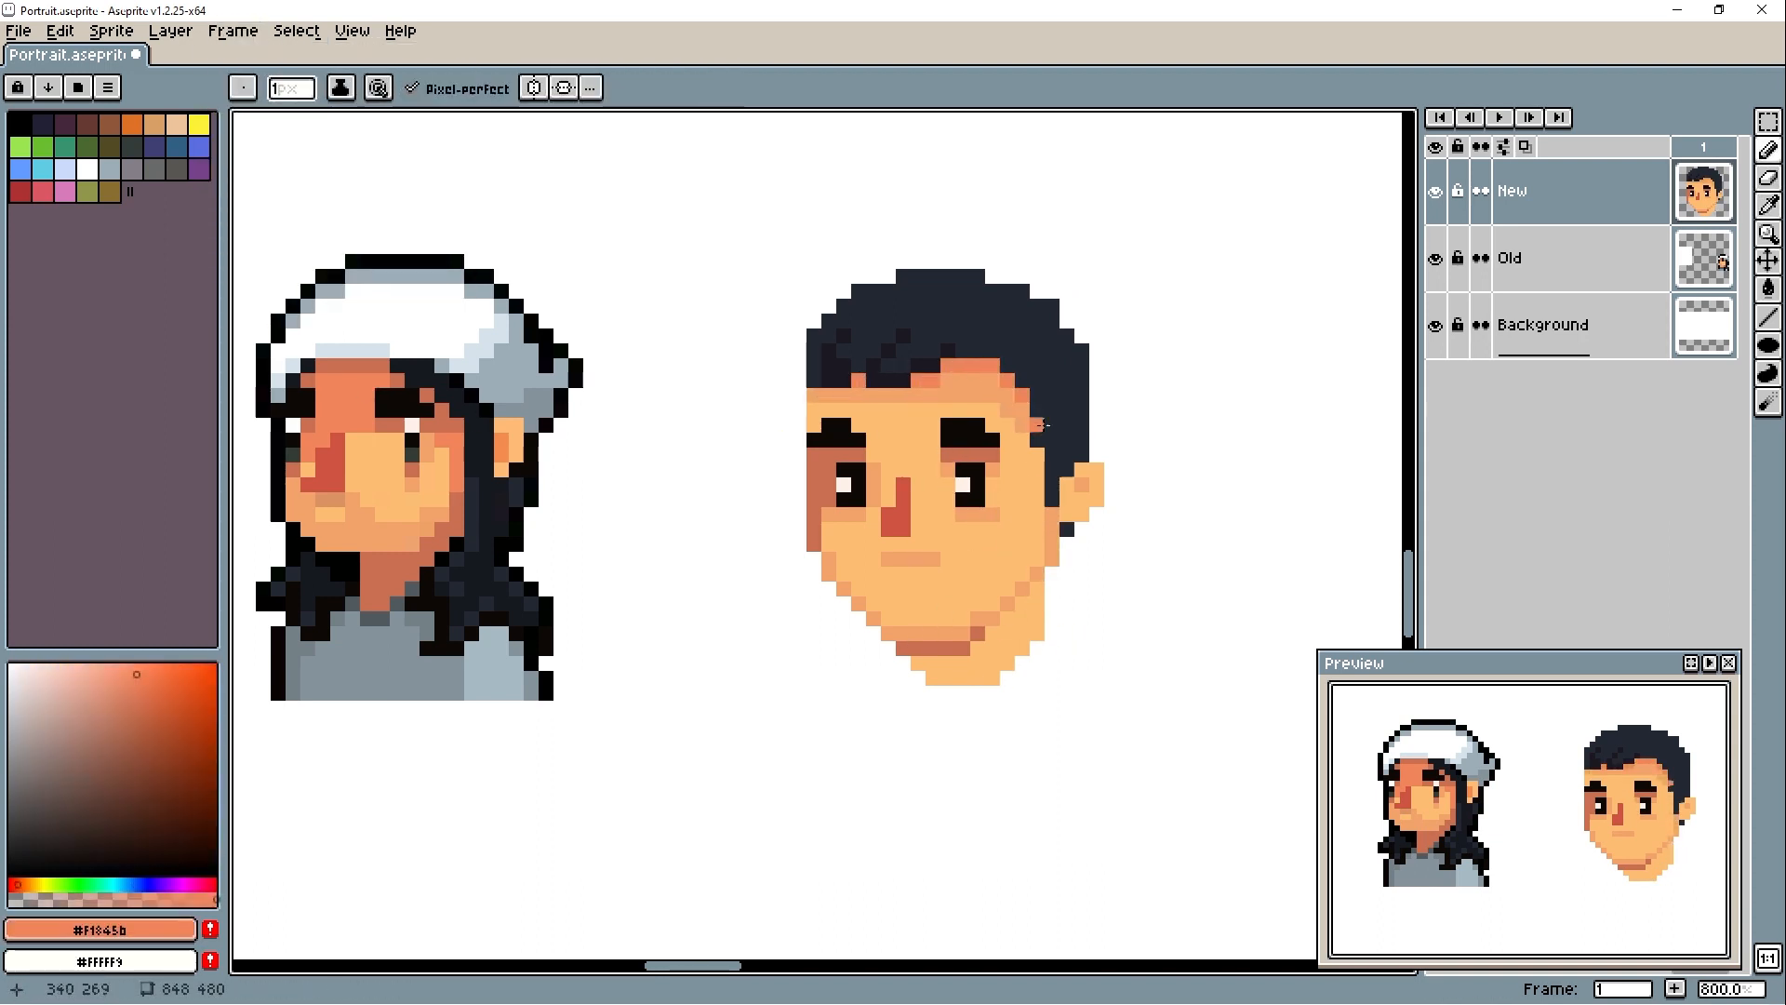
alt+click(1036, 404)
click(979, 365)
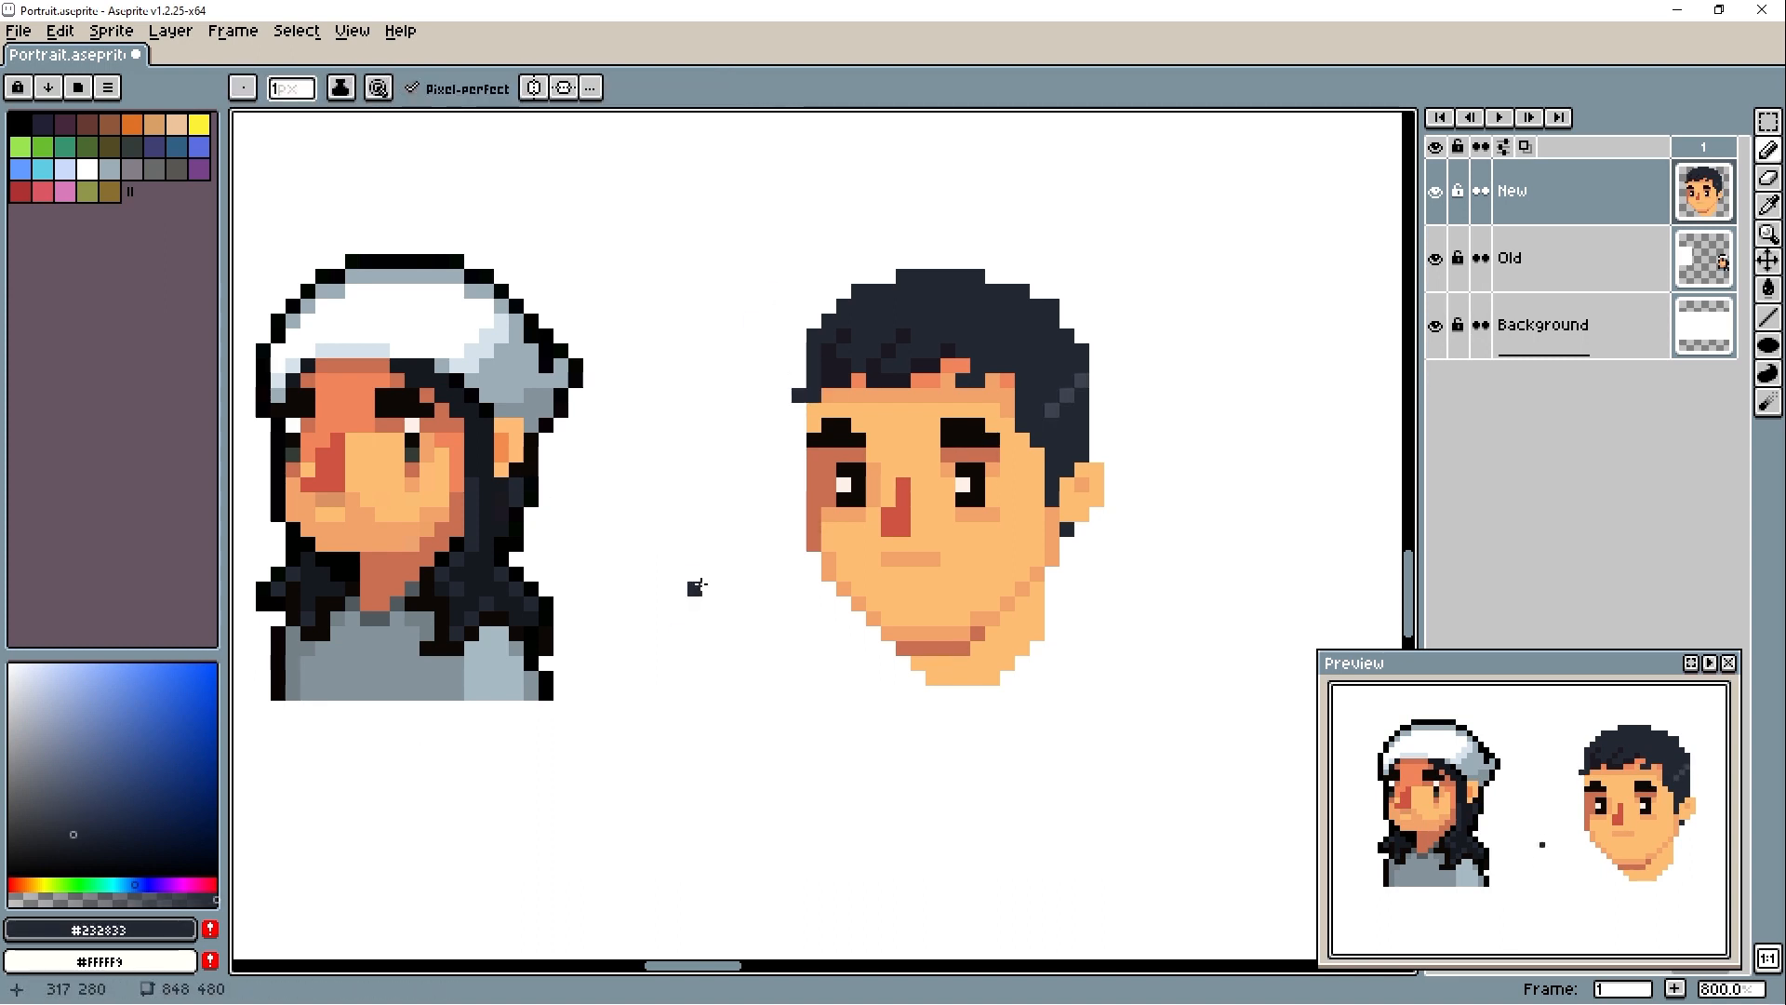
- Outline the top and upper left of the hair in #000004, with a small spike at the front
alt+click(576, 372)
alt+click(958, 288)
mouse_move(933, 262)
mouse_down()
mouse_move(990, 275)
mouse_move(930, 250)
mouse_up()
alt+click(576, 372)
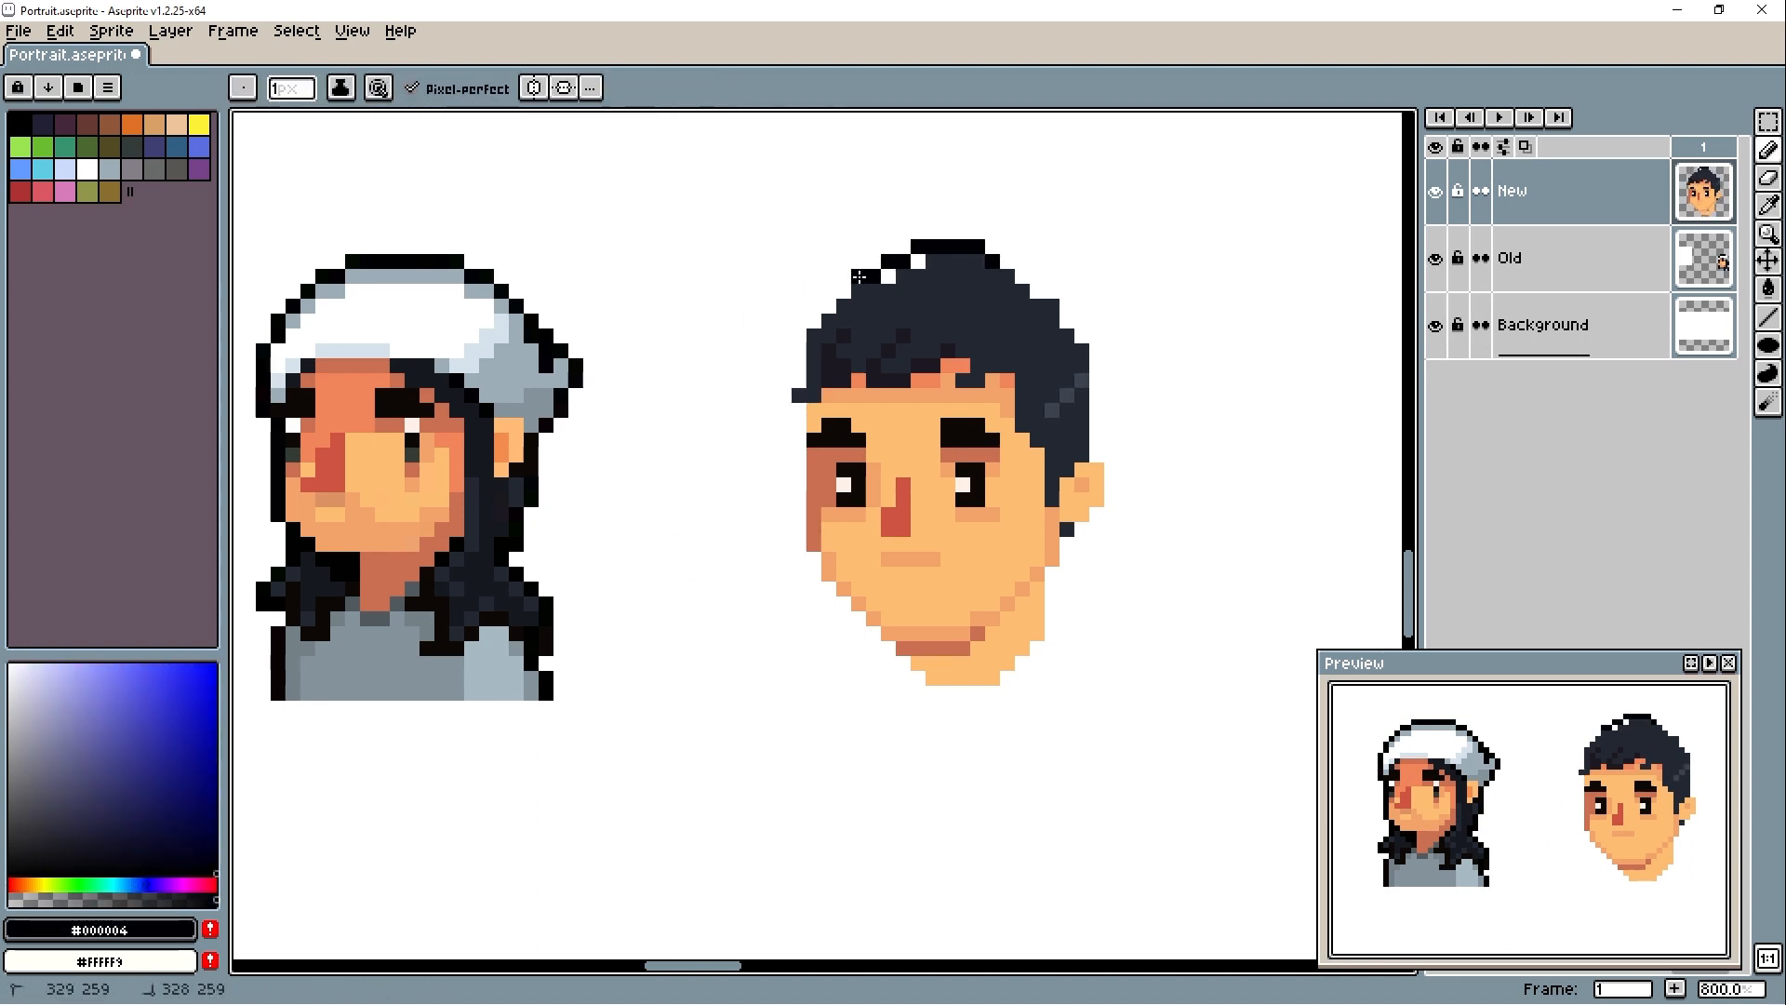
drag(814, 306, 784, 321)
alt+click(836, 321)
- Tighten the crown outline and continue it in #000004 down the head's right side, around the ear and along the neck
mouse_move(814, 321)
mouse_down()
mouse_move(855, 316)
mouse_move(939, 245)
mouse_move(977, 247)
mouse_move(907, 275)
mouse_move(1008, 267)
mouse_move(1081, 336)
mouse_up()
alt+click(949, 247)
key(e)
key(b)
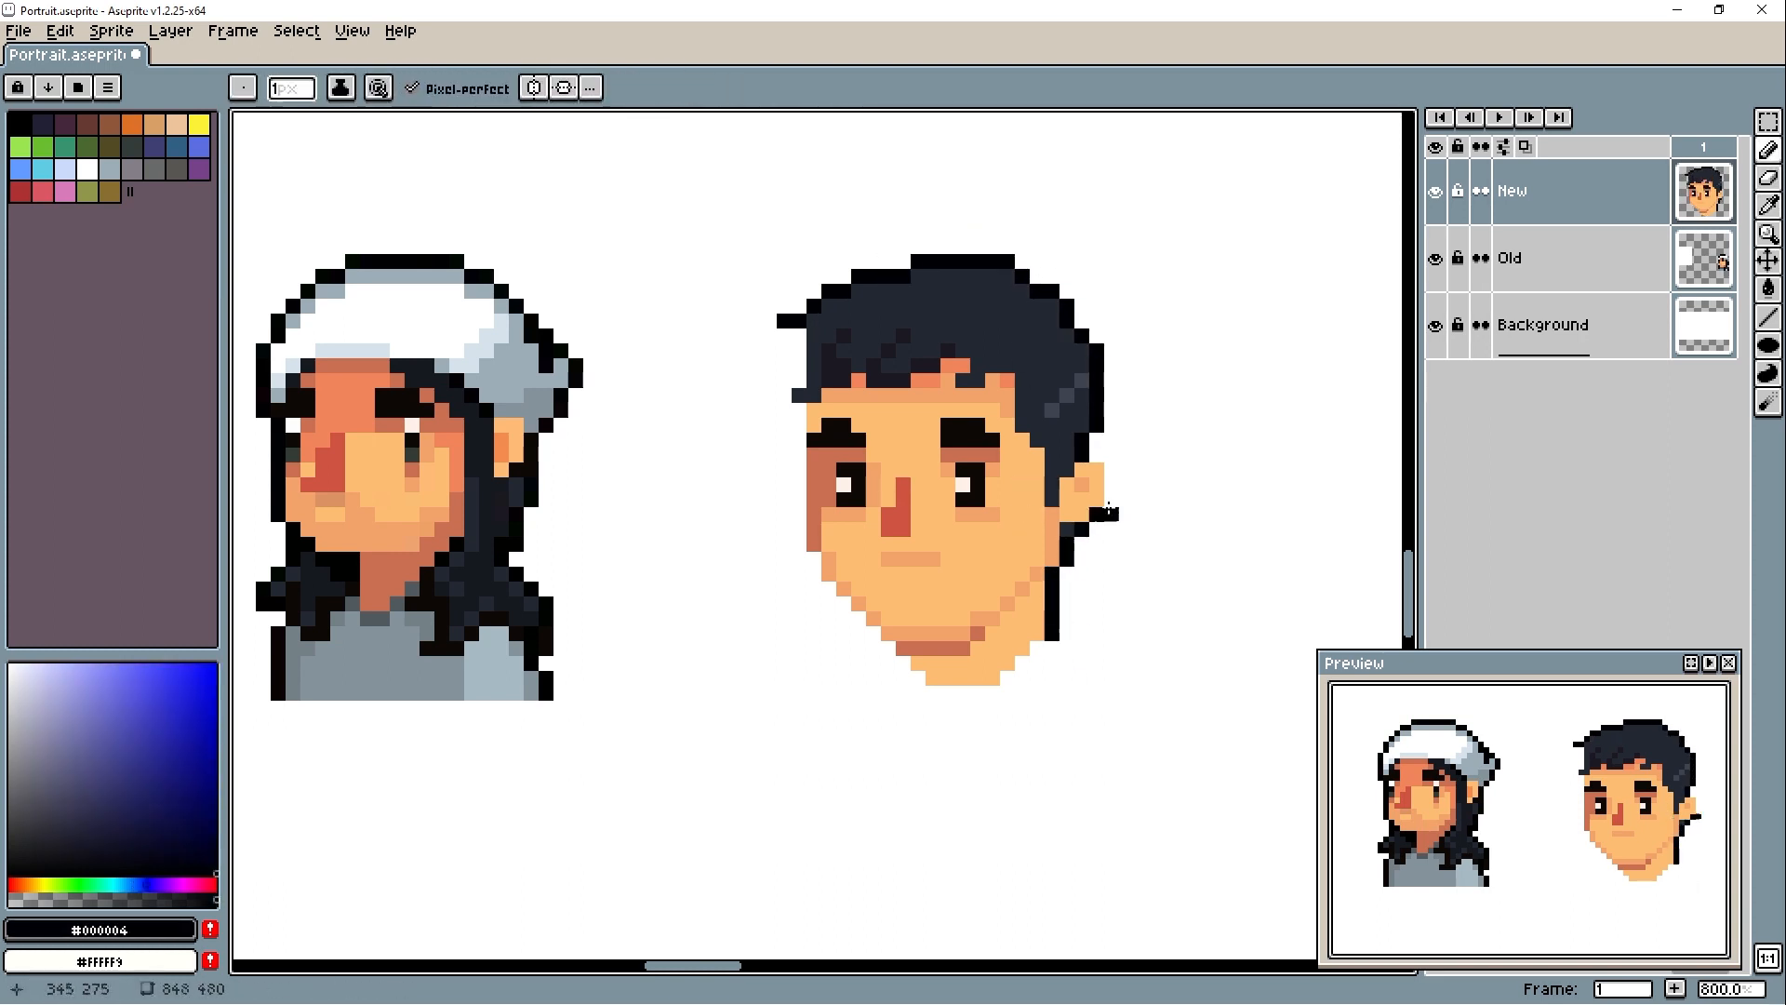
alt+click(1052, 544)
- Refine the reddish skin shading inside the ear and around the right eye
alt+click(457, 502)
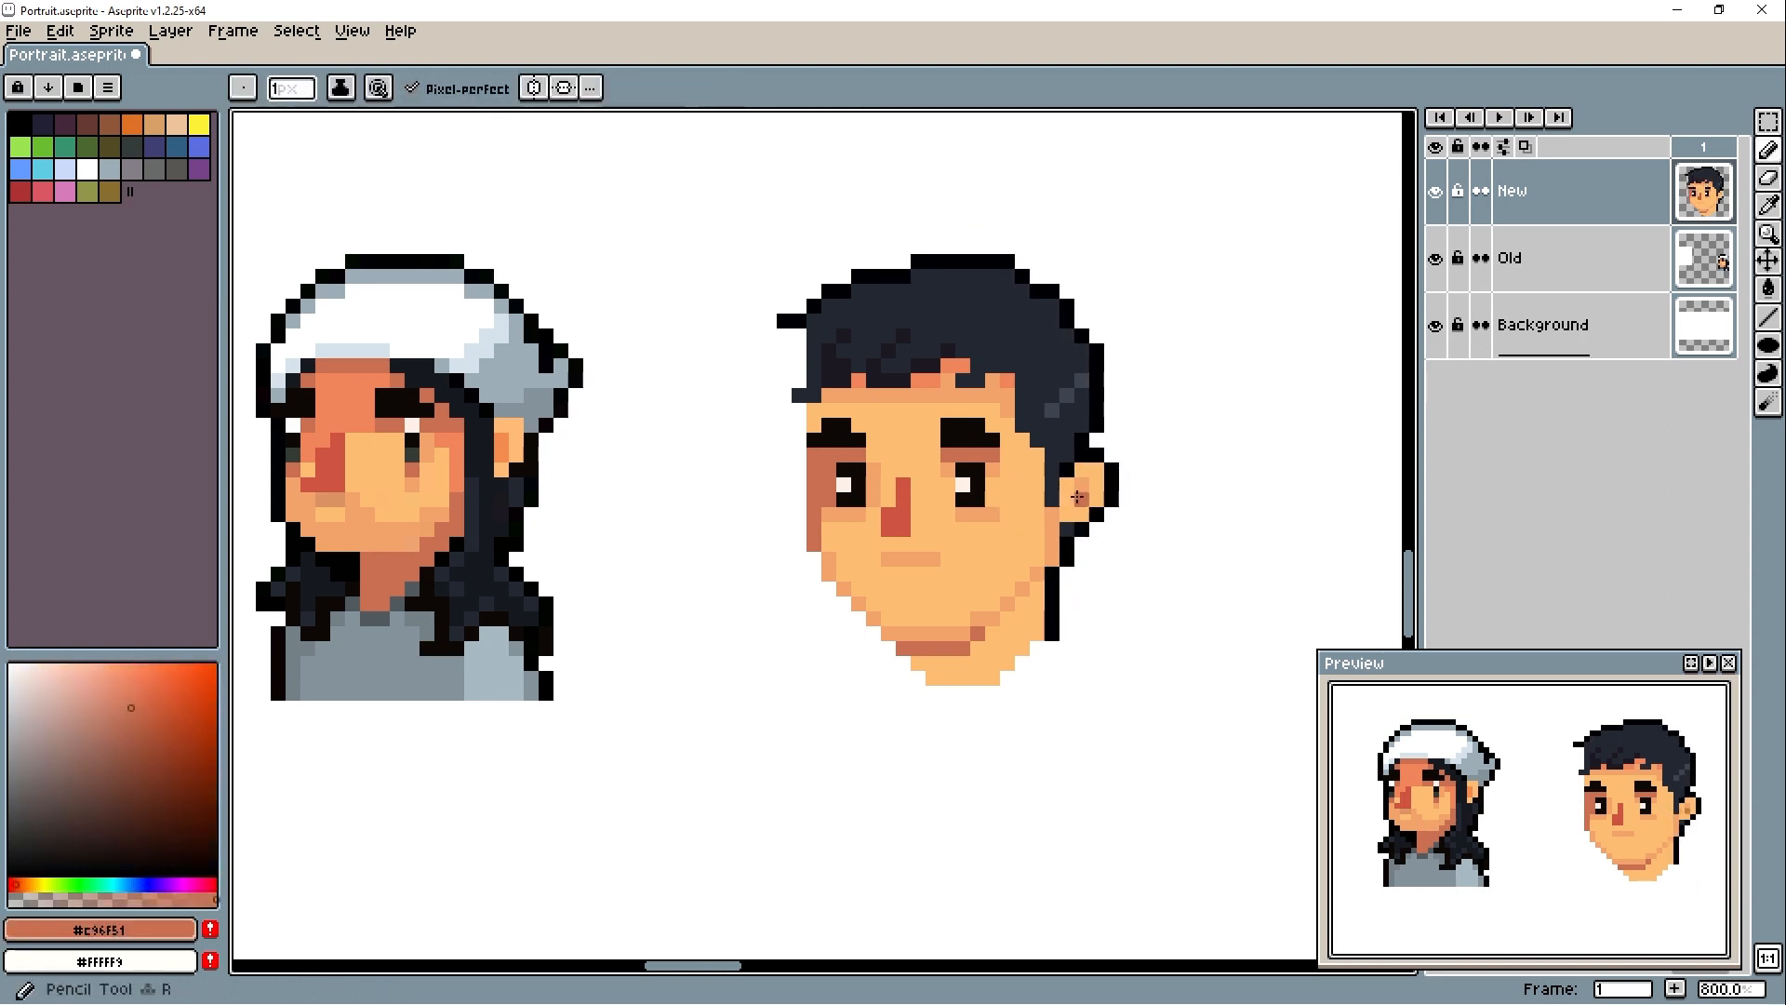
alt+click(457, 456)
click(1082, 499)
click(992, 469)
alt+click(932, 458)
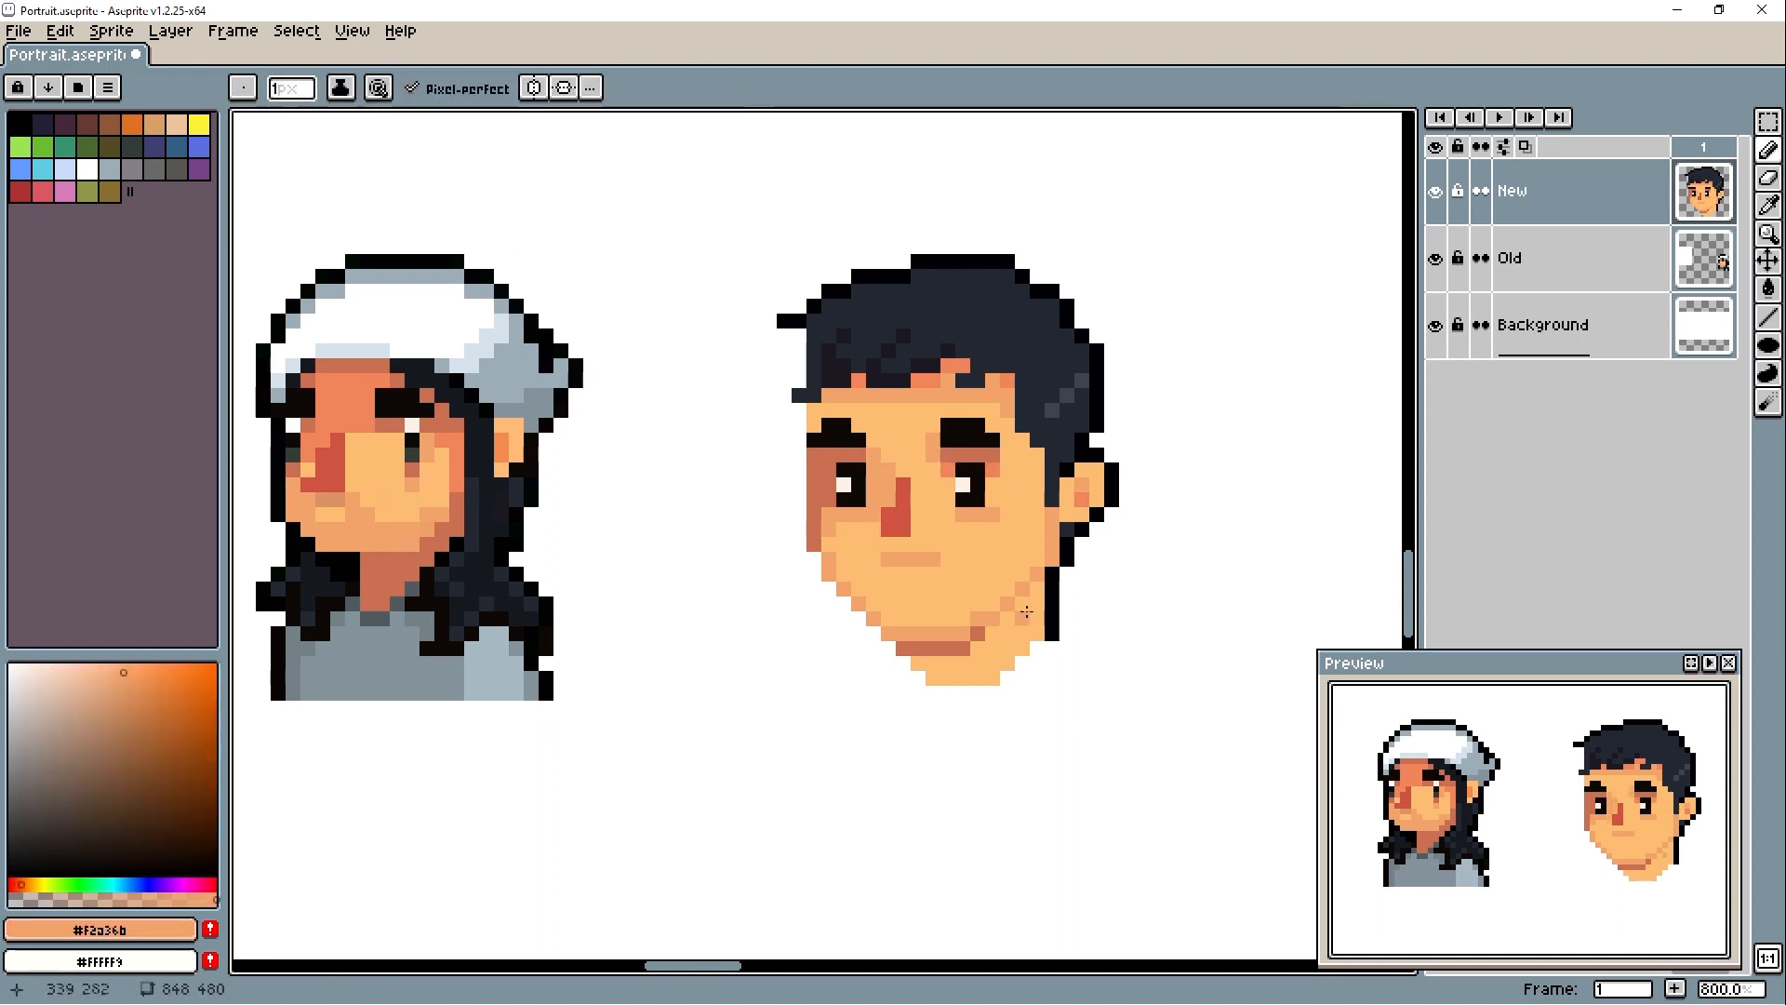
- Redden the mouth and deepen the shadow under the chin onto the upper neck
alt+click(974, 651)
alt+click(916, 553)
click(933, 558)
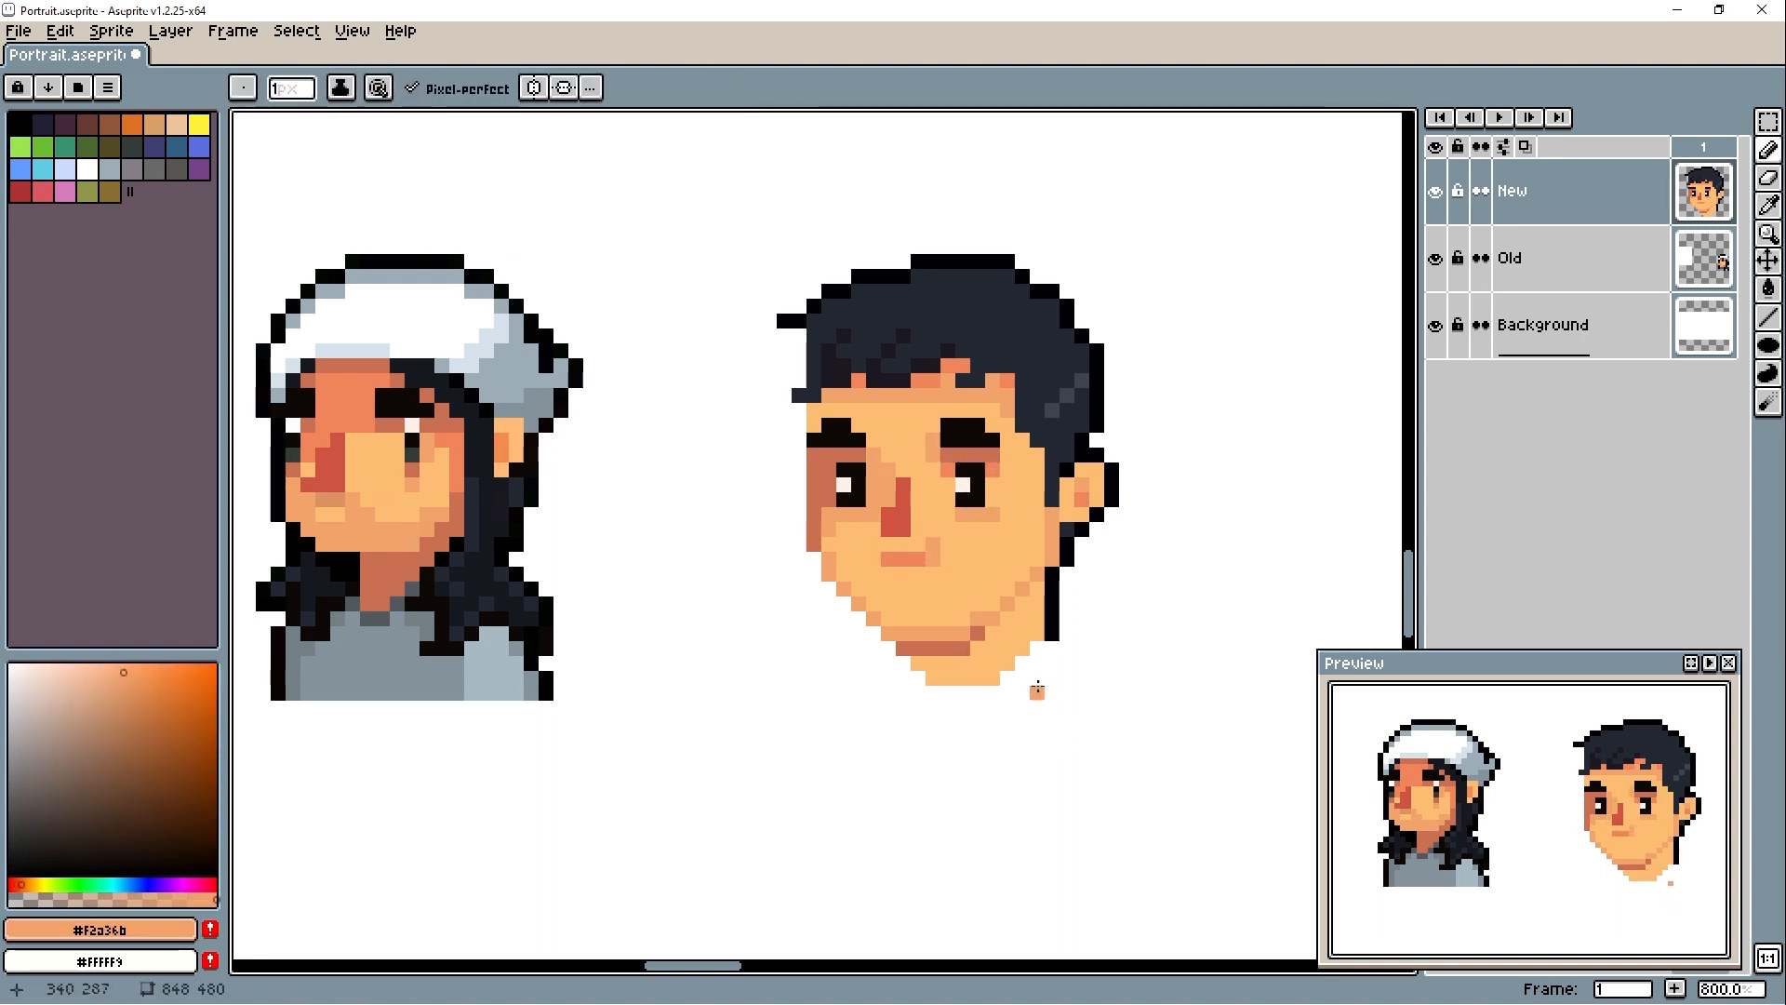
alt+click(904, 559)
mouse_move(992, 633)
mouse_down()
mouse_move(1008, 619)
mouse_move(919, 663)
mouse_move(889, 648)
mouse_up()
alt+click(941, 678)
- Outline the face's left side, jaw and neck in #000004, erasing the excess pixels along the edge
alt+click(1052, 628)
drag(814, 559, 815, 574)
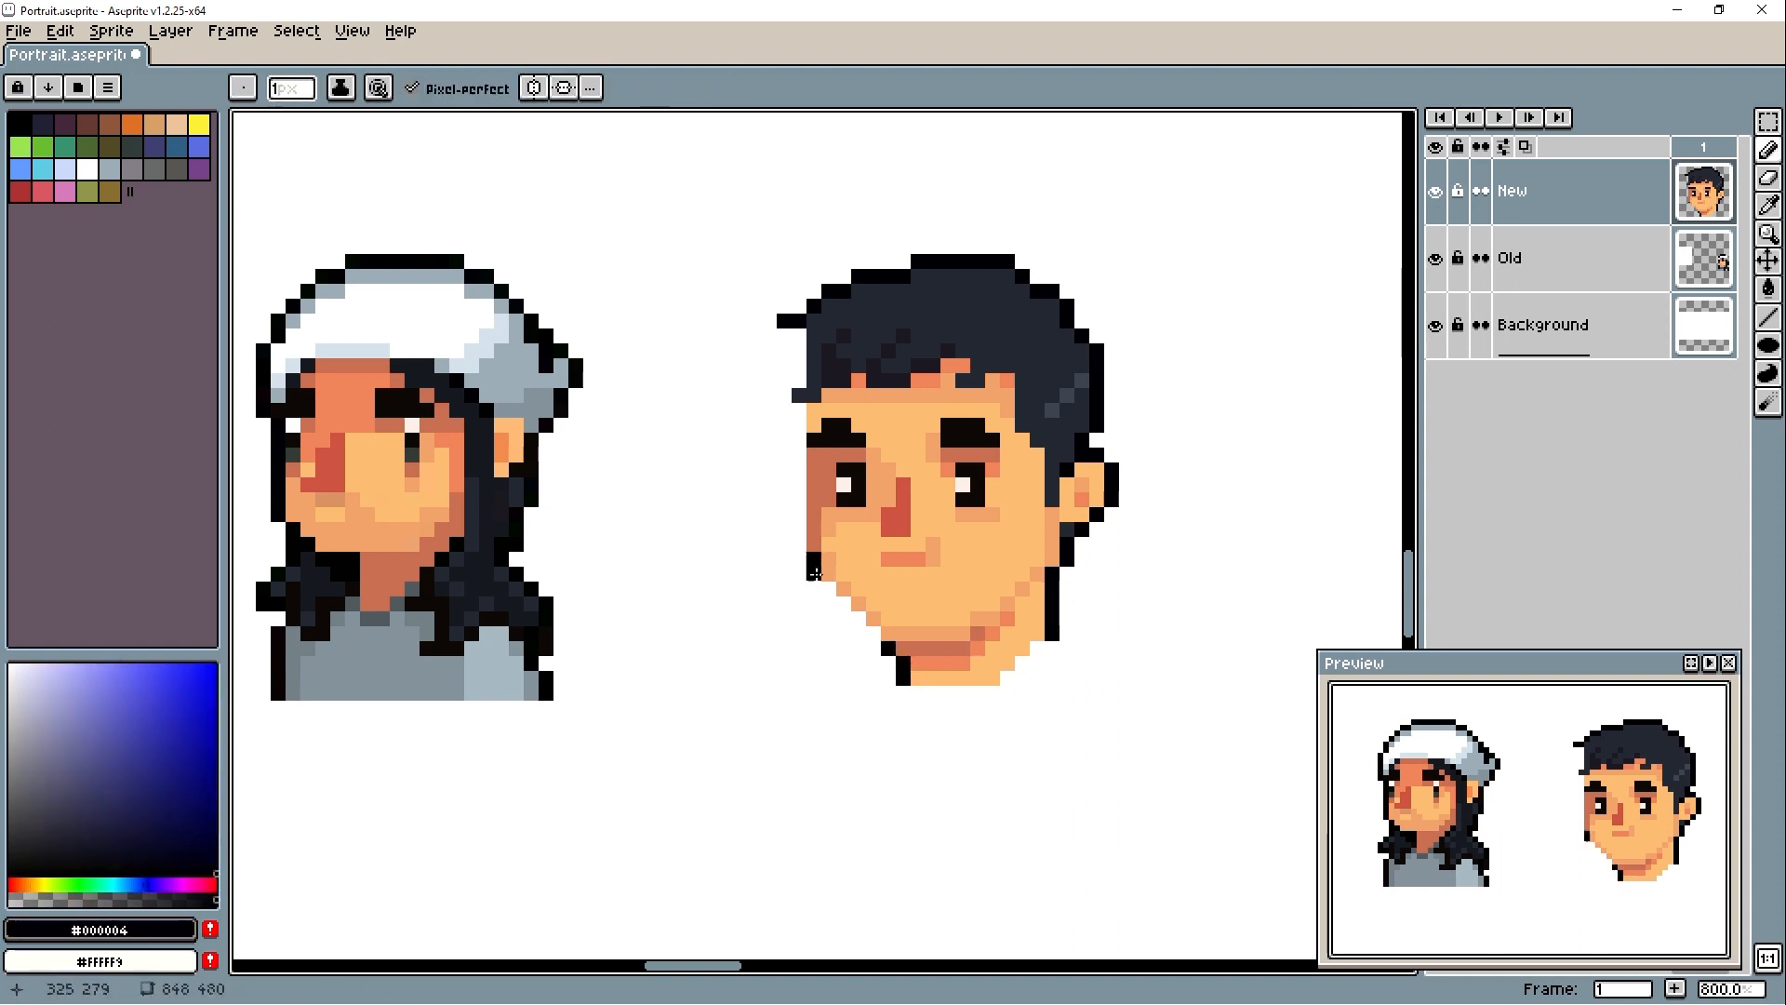
drag(810, 467, 813, 455)
key(e)
mouse_move(799, 500)
mouse_down()
mouse_move(799, 410)
mouse_move(814, 410)
mouse_up()
key(b)
key(e)
key(b)
- Touch up the skin beside the left eye with #c96f51 and repaint both eyes solid in #0d0906
alt+click(829, 507)
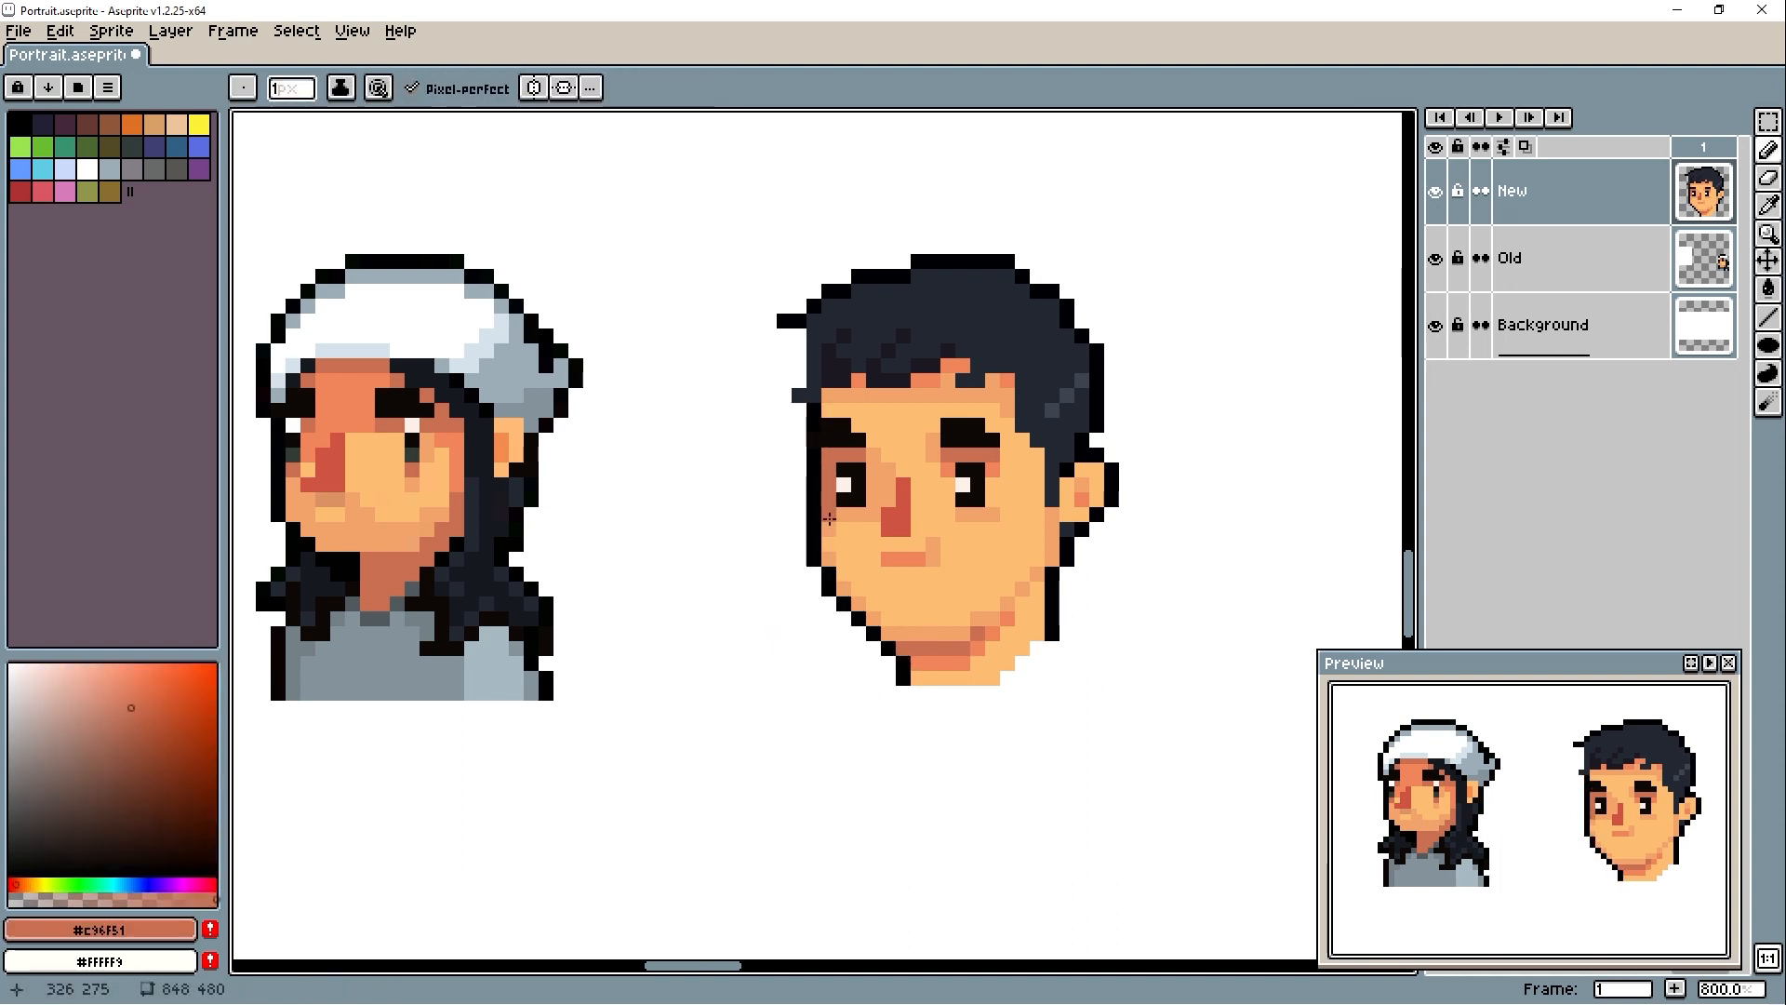
alt+click(970, 500)
click(967, 513)
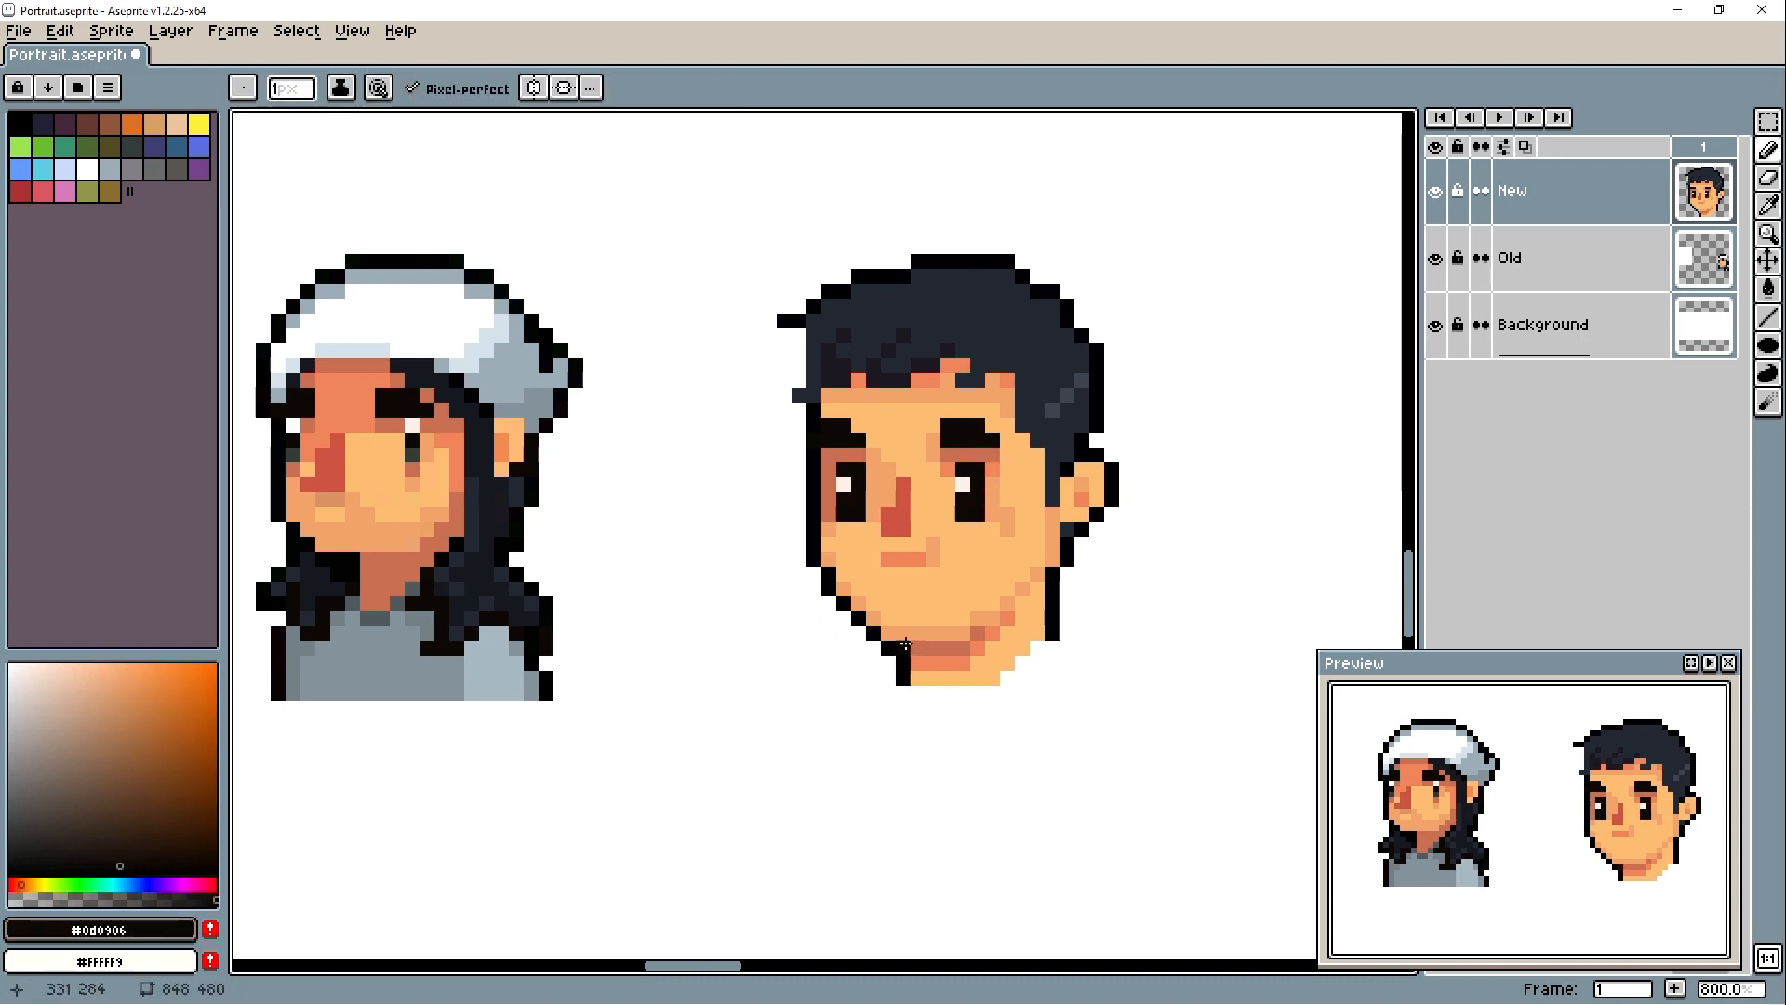
alt+click(963, 483)
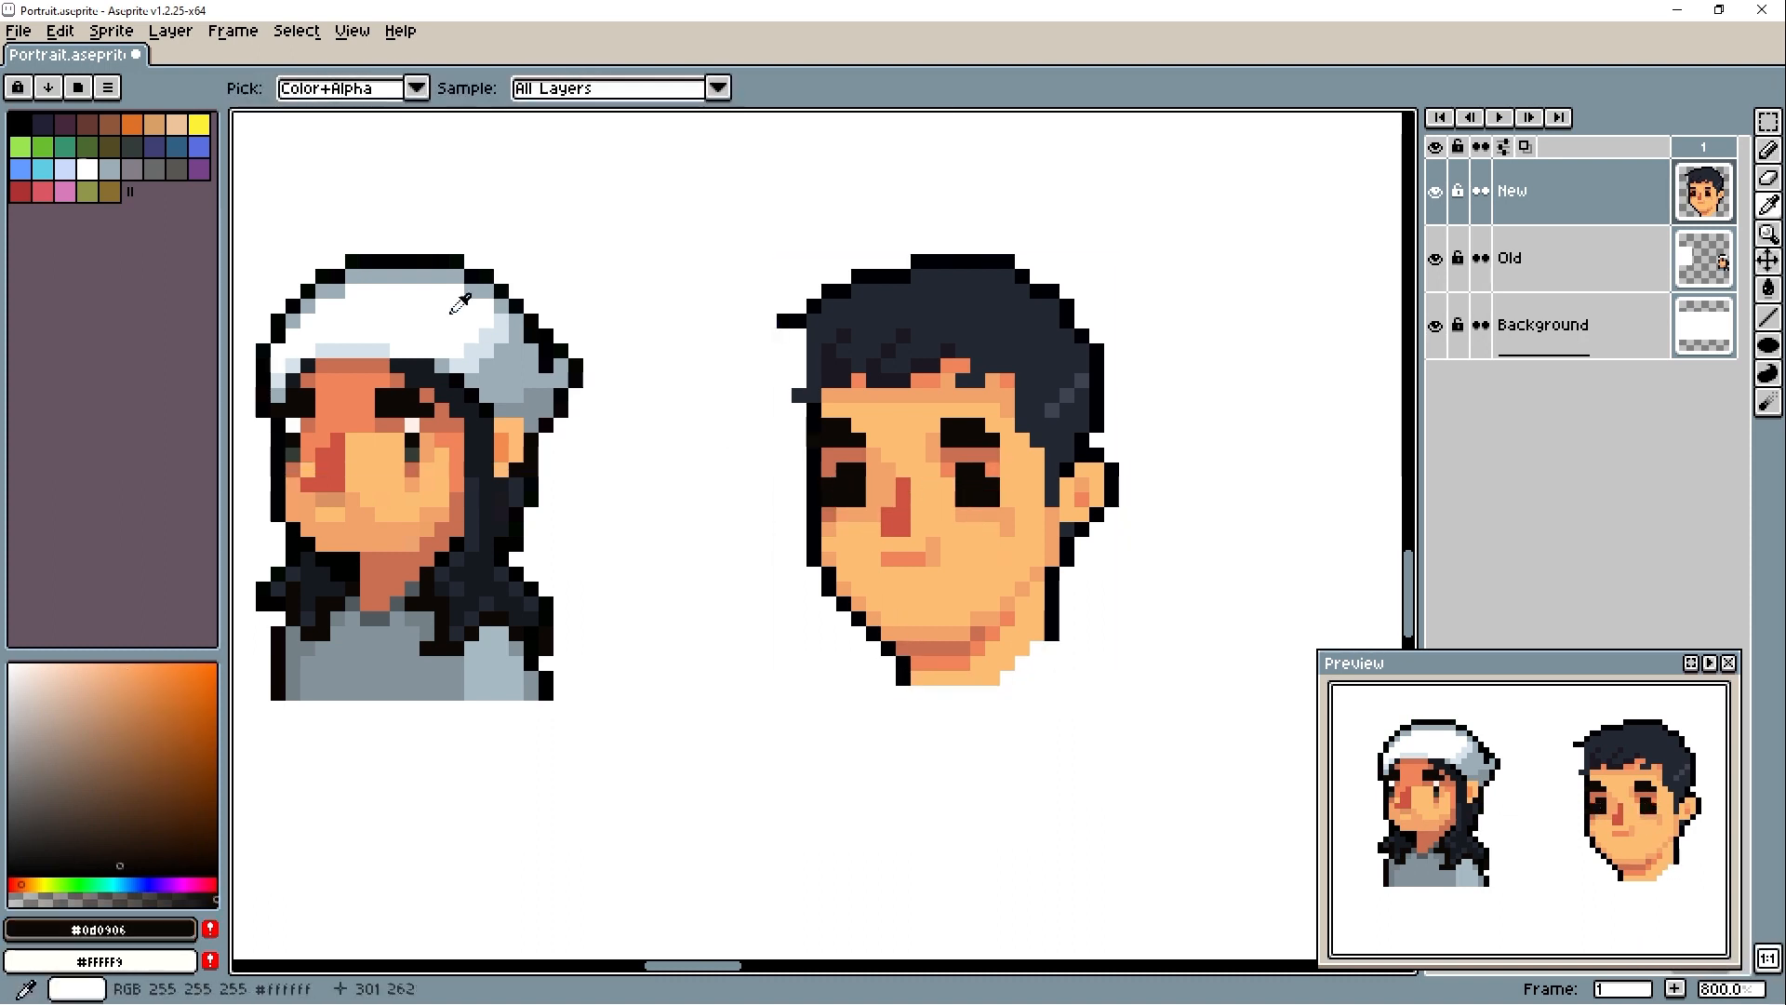
click(828, 492)
- Add #ffffff highlights to both eyes and clean up the left eye's outer edge with skin shading
alt+click(983, 496)
click(962, 500)
click(962, 470)
alt+click(963, 484)
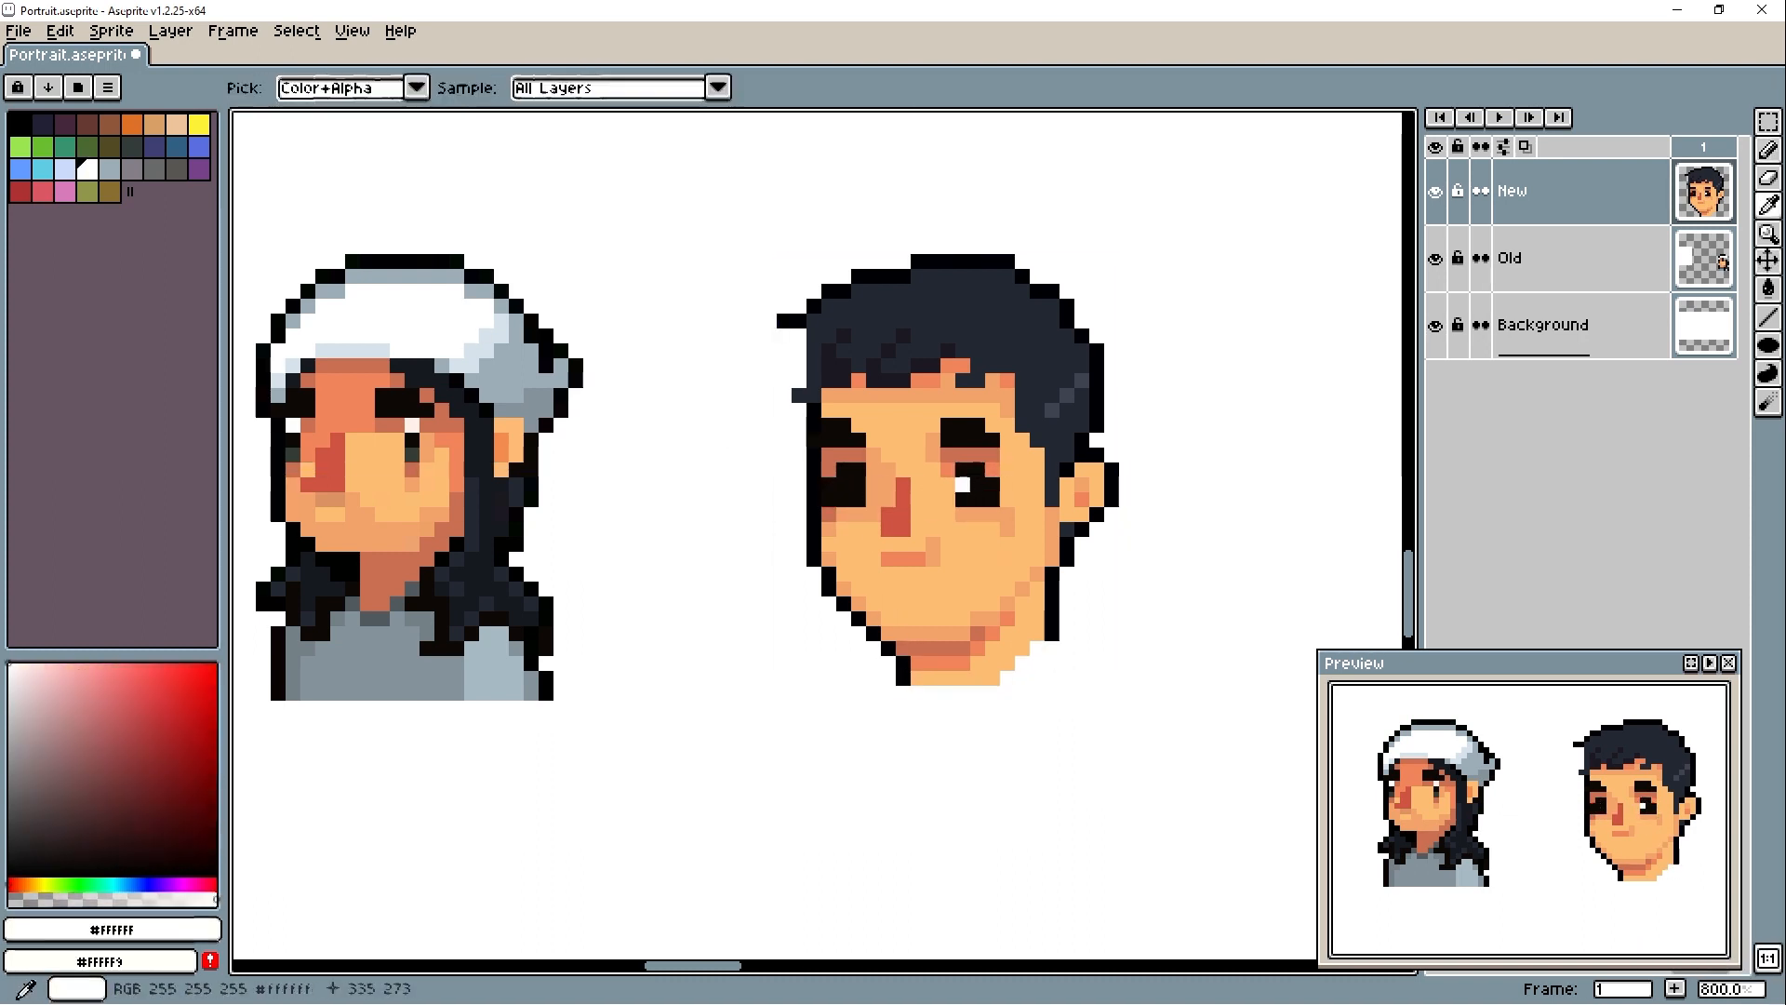
click(843, 484)
alt+click(828, 468)
drag(829, 485, 829, 499)
- Try #663929 brown along the right eye's outer edge
alt+click(993, 470)
click(128, 790)
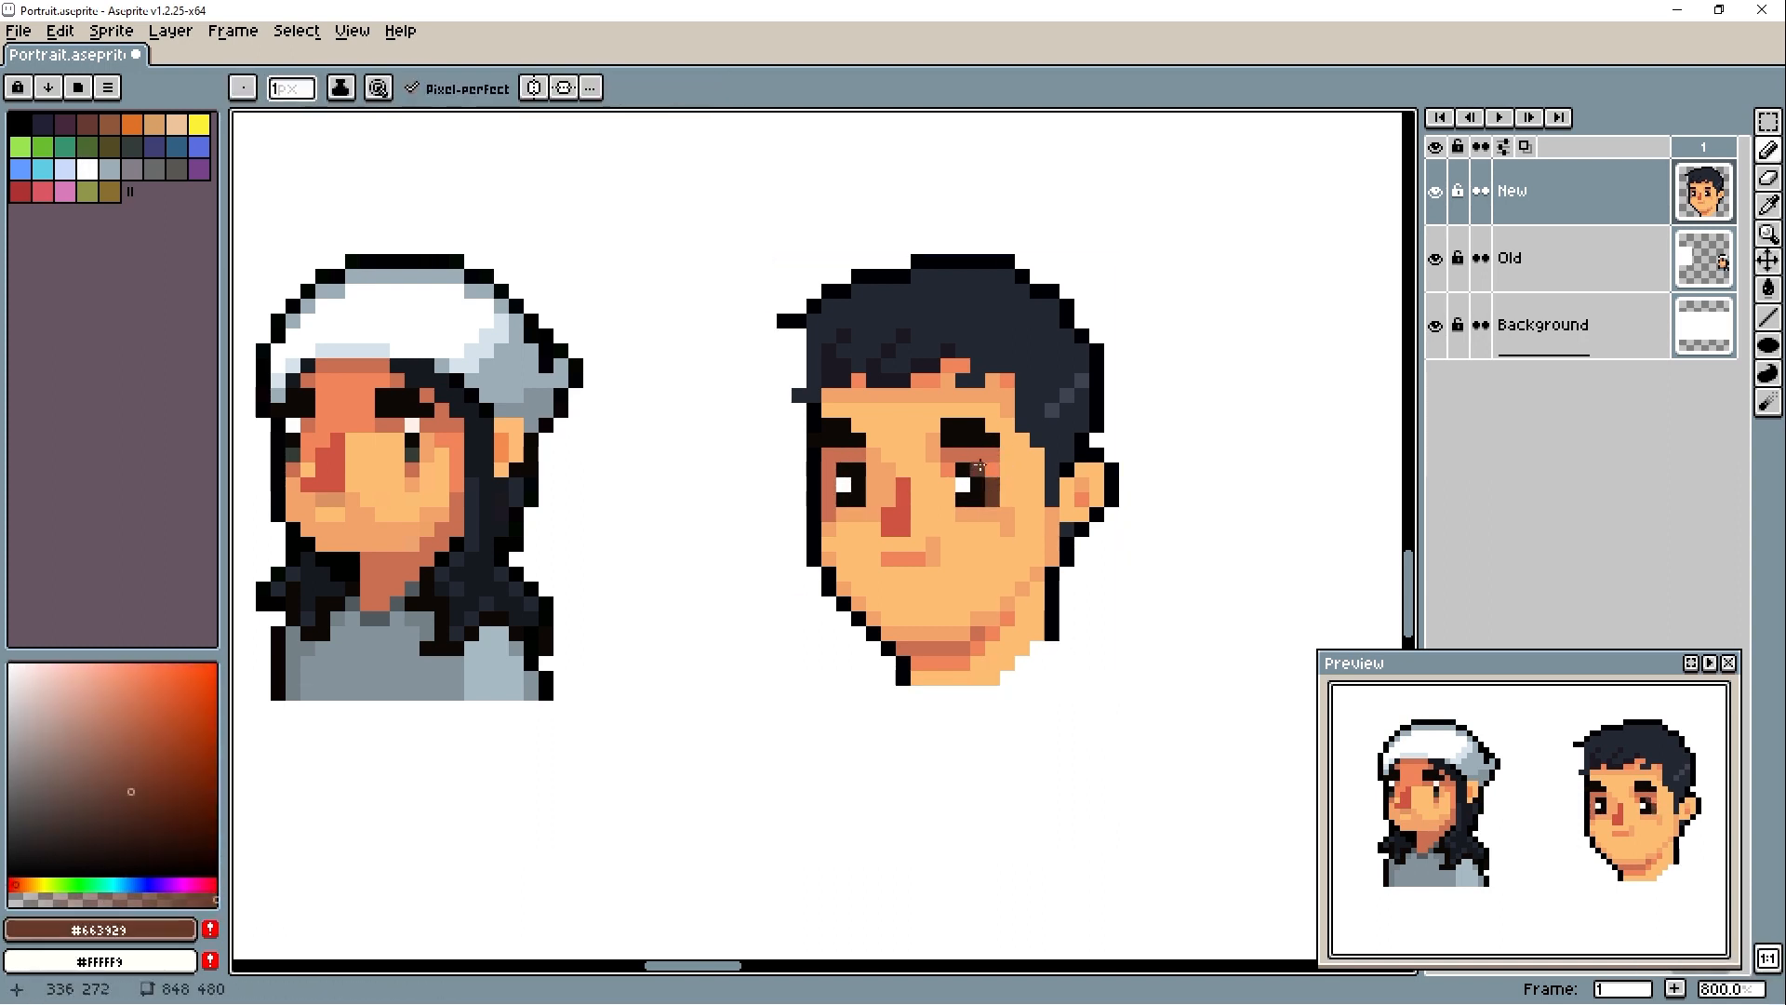
alt+click(990, 484)
- Refine the outline beneath the ear with #000004 and clean up its lower corner
alt+click(1082, 515)
alt+click(1082, 529)
click(1066, 529)
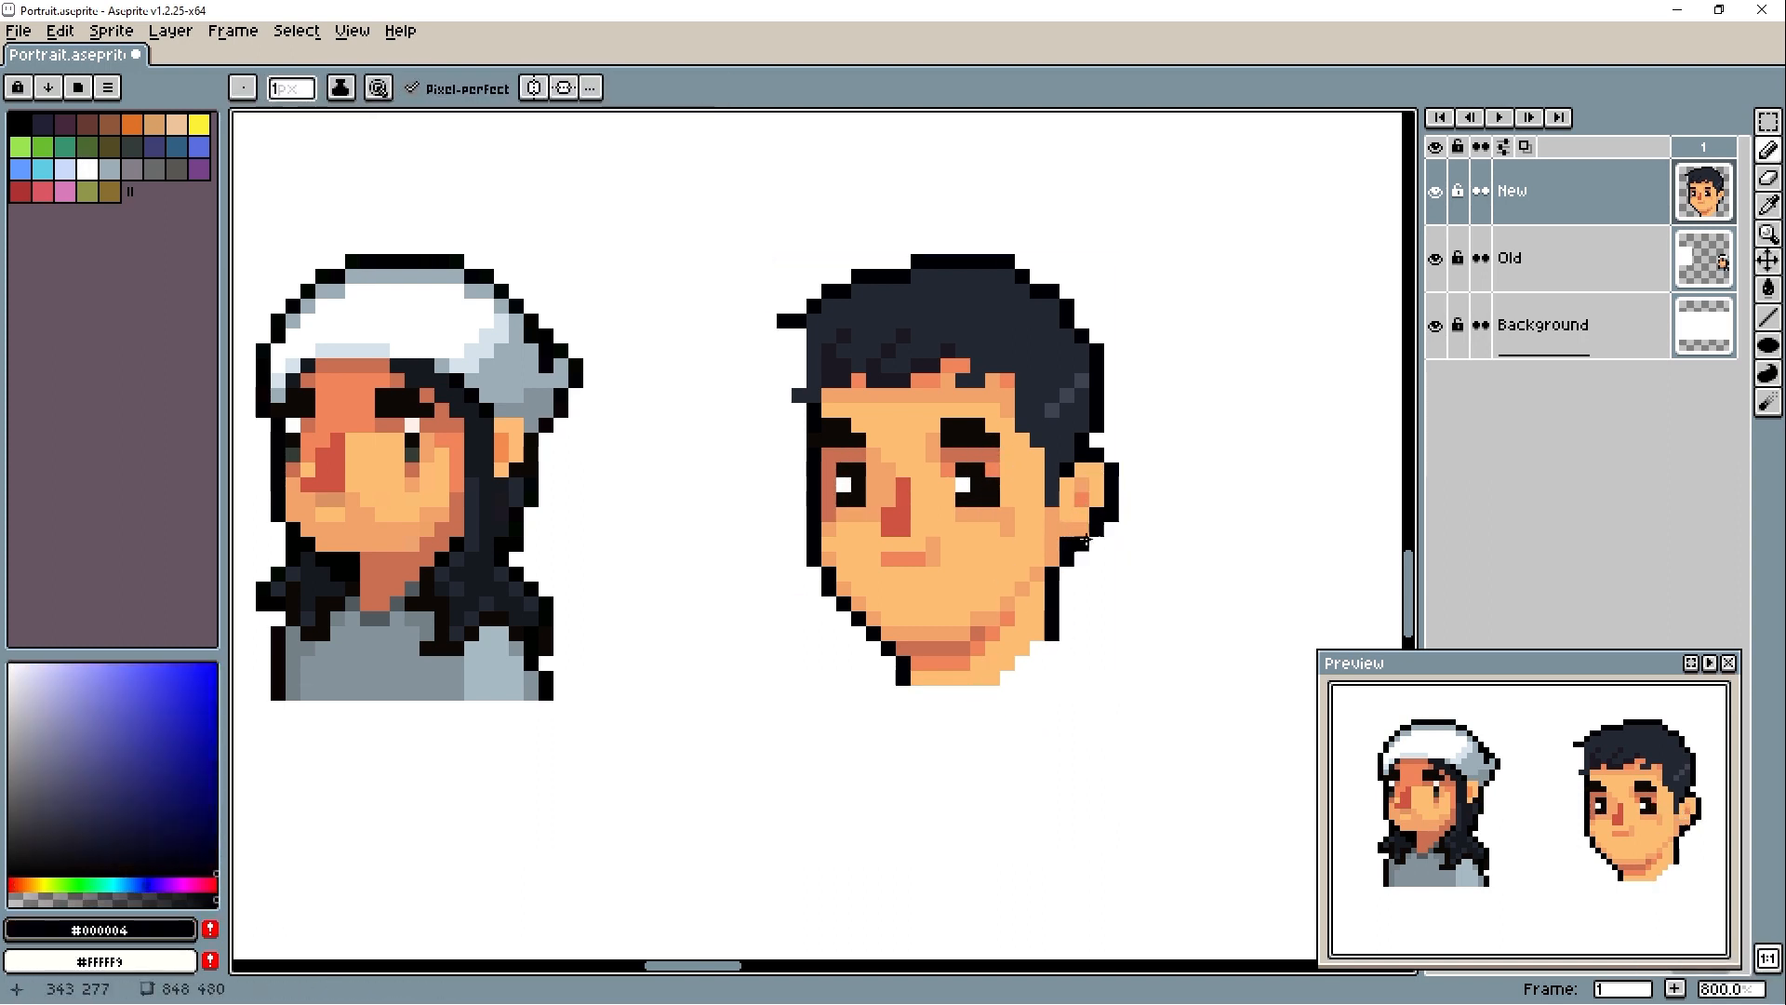
alt+click(1082, 514)
alt+click(1097, 514)
right_click(1096, 529)
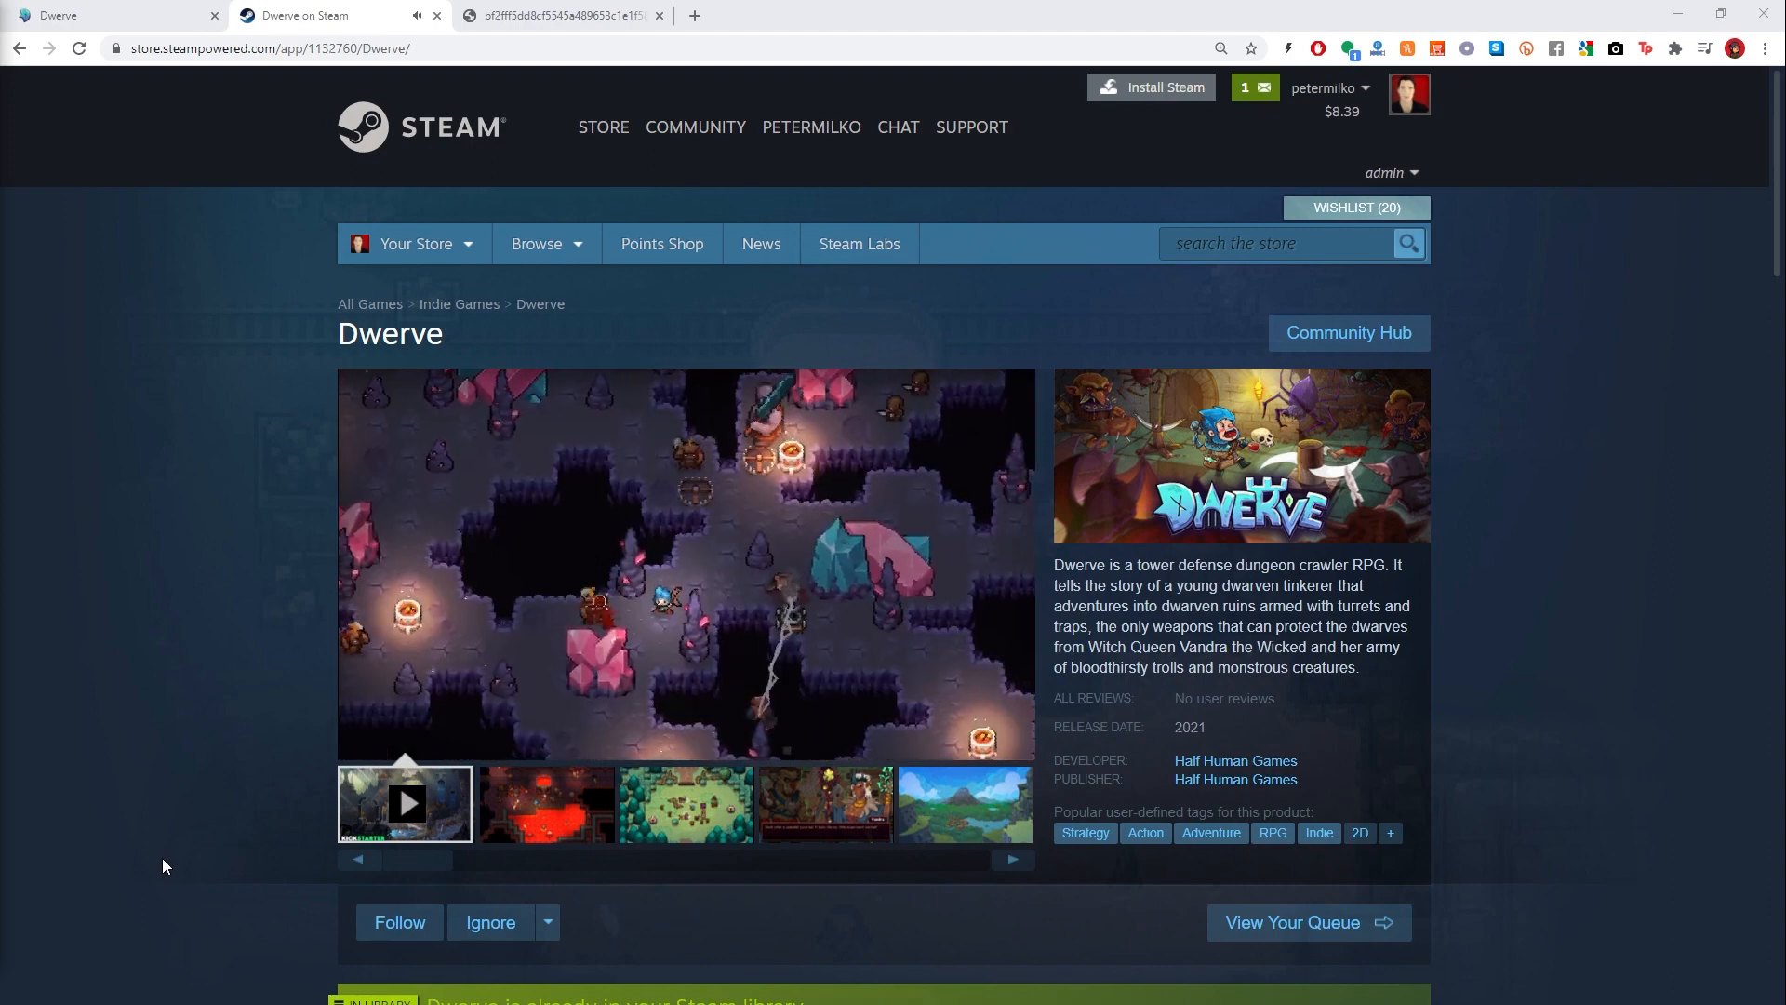
- Switch to the browser image of the Dwerve characters, enlarge it and examine the pixel art portraits
click(580, 15)
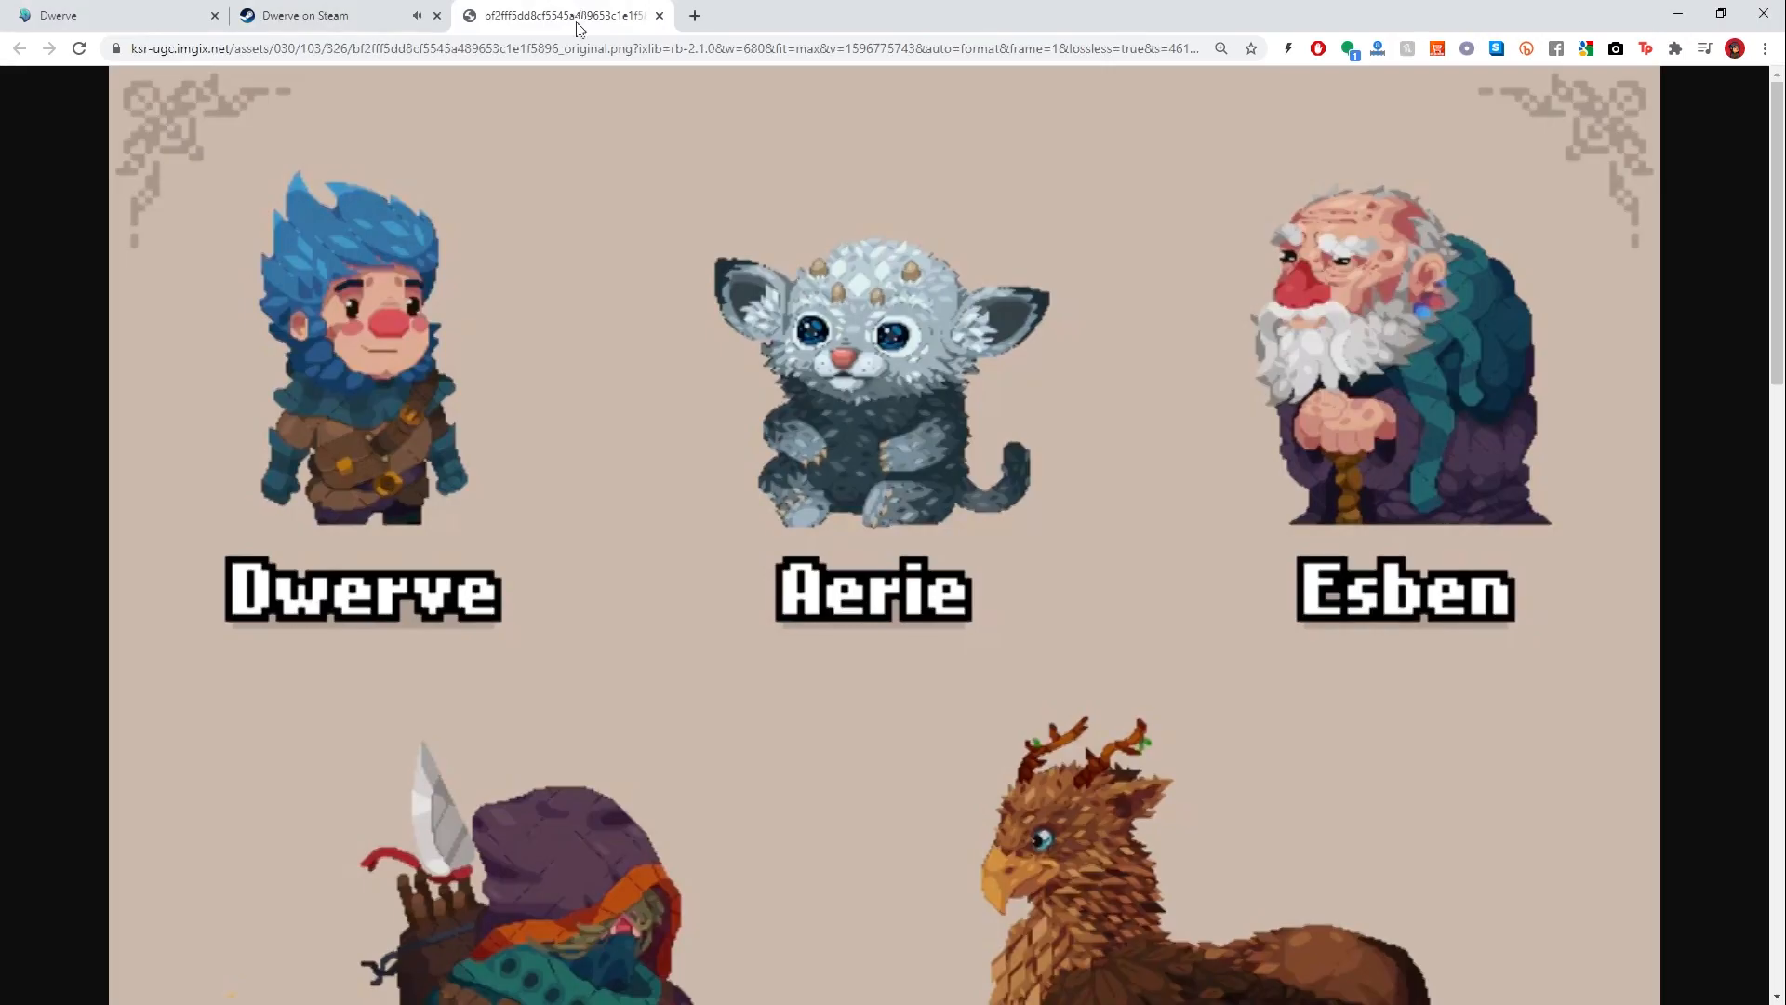
click(760, 612)
scroll(758, 609, down, 15)
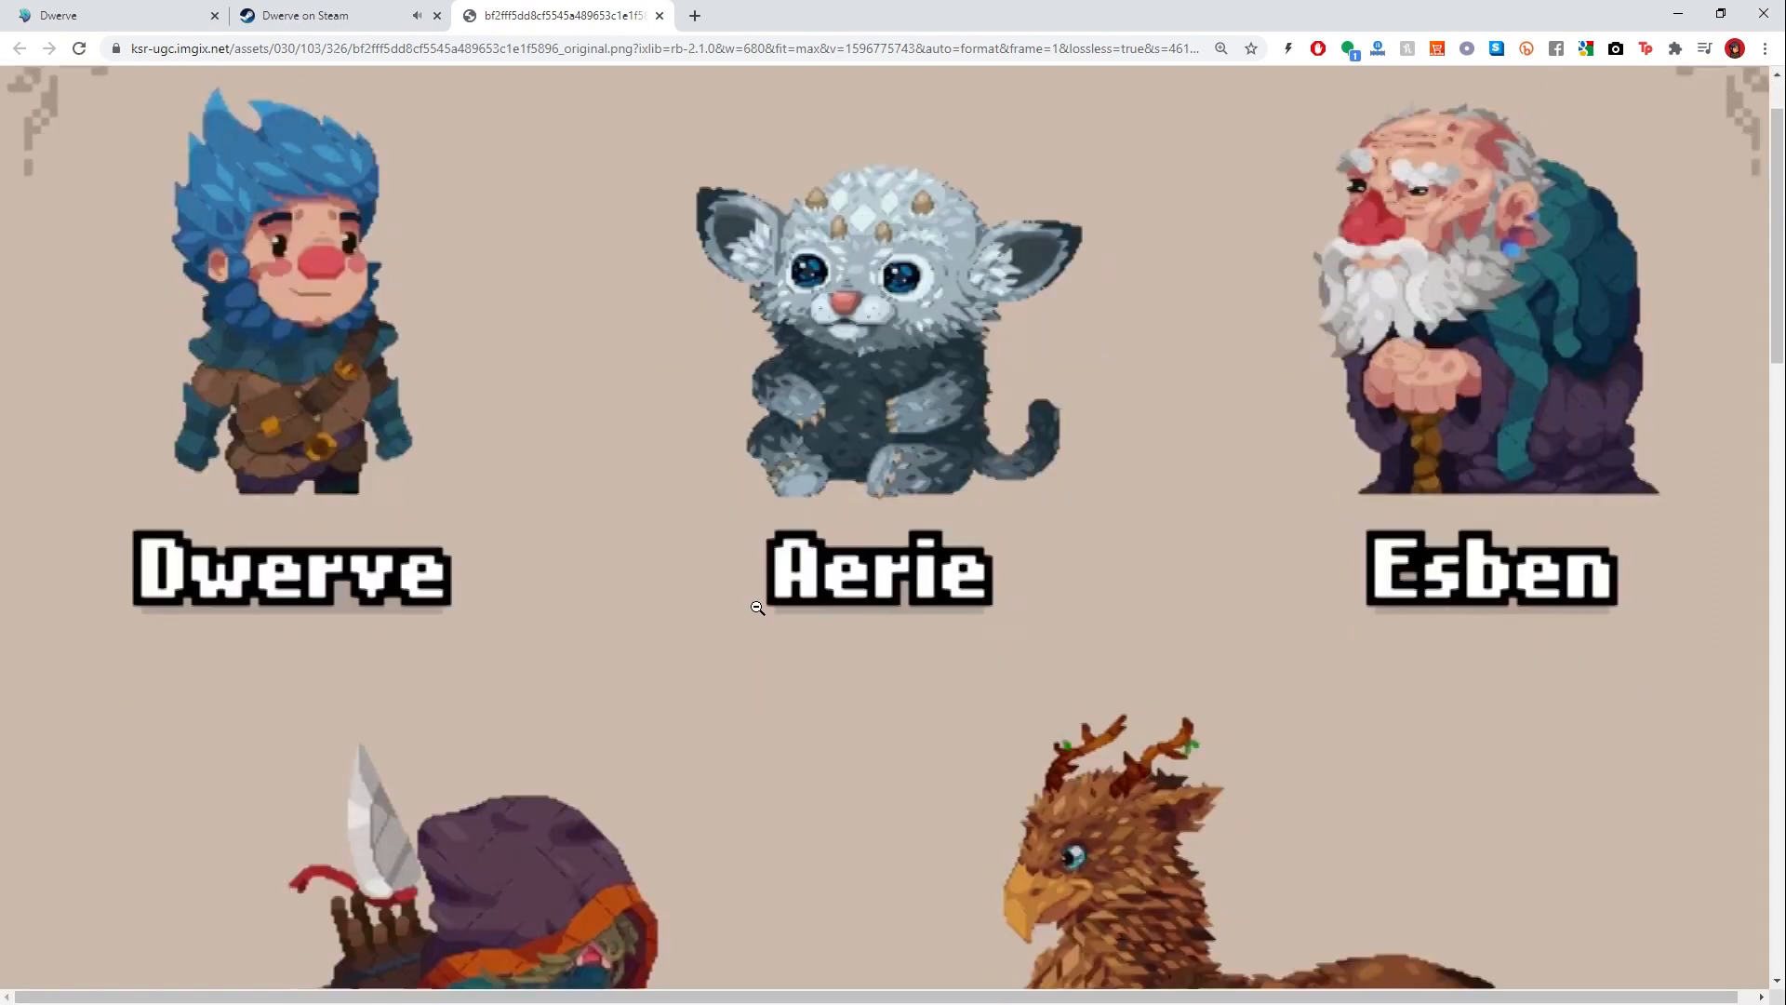
scroll(758, 608, down, 6)
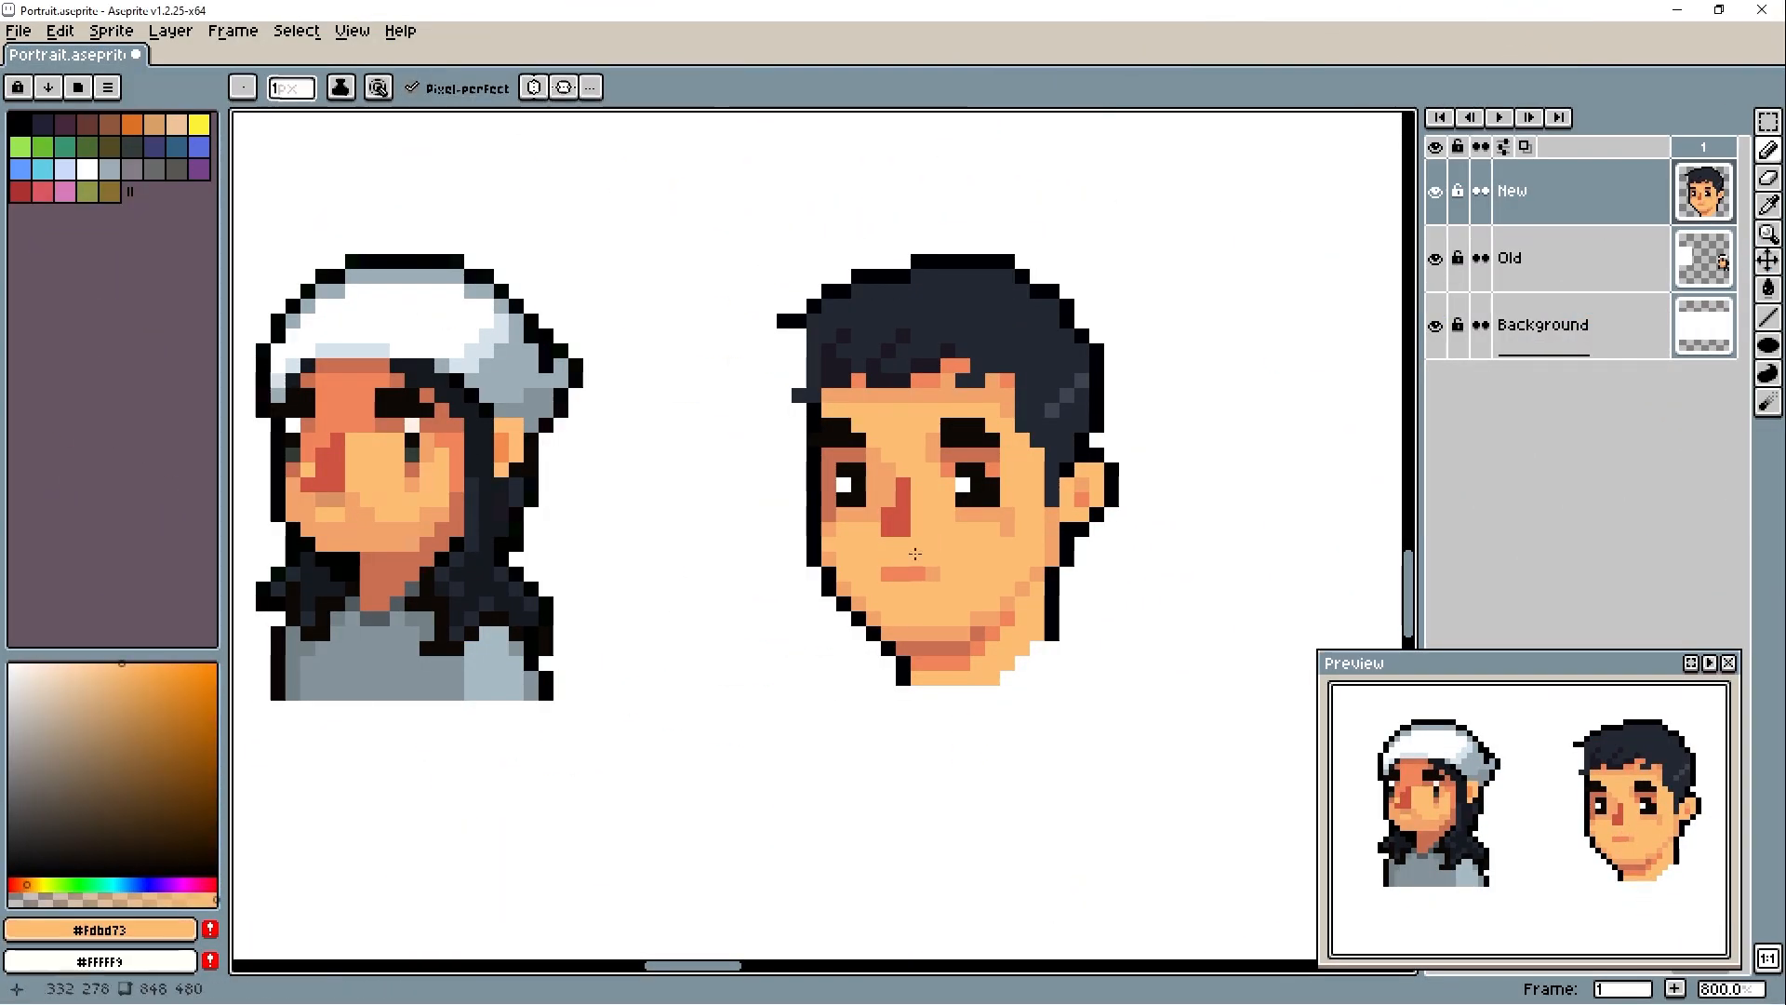
- Retouch the mouth in #f1845b, then select the lower right jaw and neck and move that area one pixel left
alt+click(933, 574)
alt+click(902, 574)
key(m)
drag(1052, 574, 963, 723)
key(Left)
key(Left)
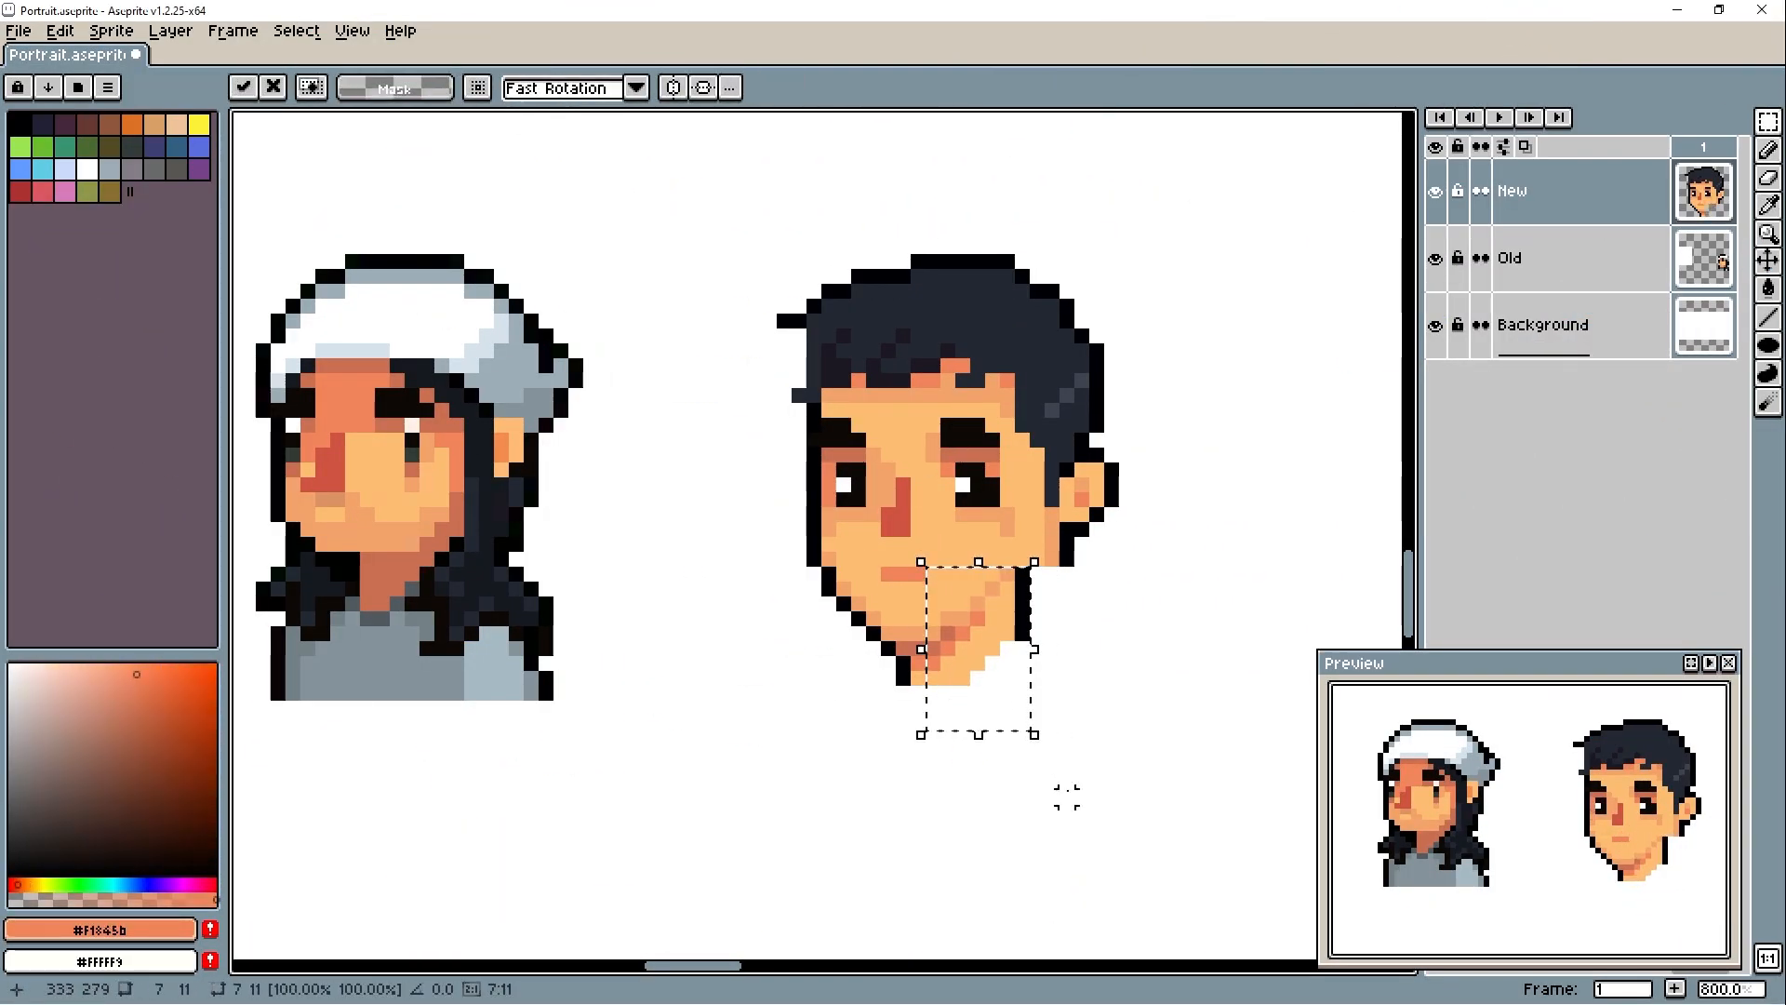
key(Right)
key(ctrl+d)
- Erase the leftover outline below the ear and redraw the jaw and neck outline in #000004 to close the gaps
alt+click(891, 644)
key(e)
drag(1066, 544, 1067, 559)
key(b)
alt+click(1052, 498)
drag(1052, 542, 1052, 574)
alt+click(1069, 529)
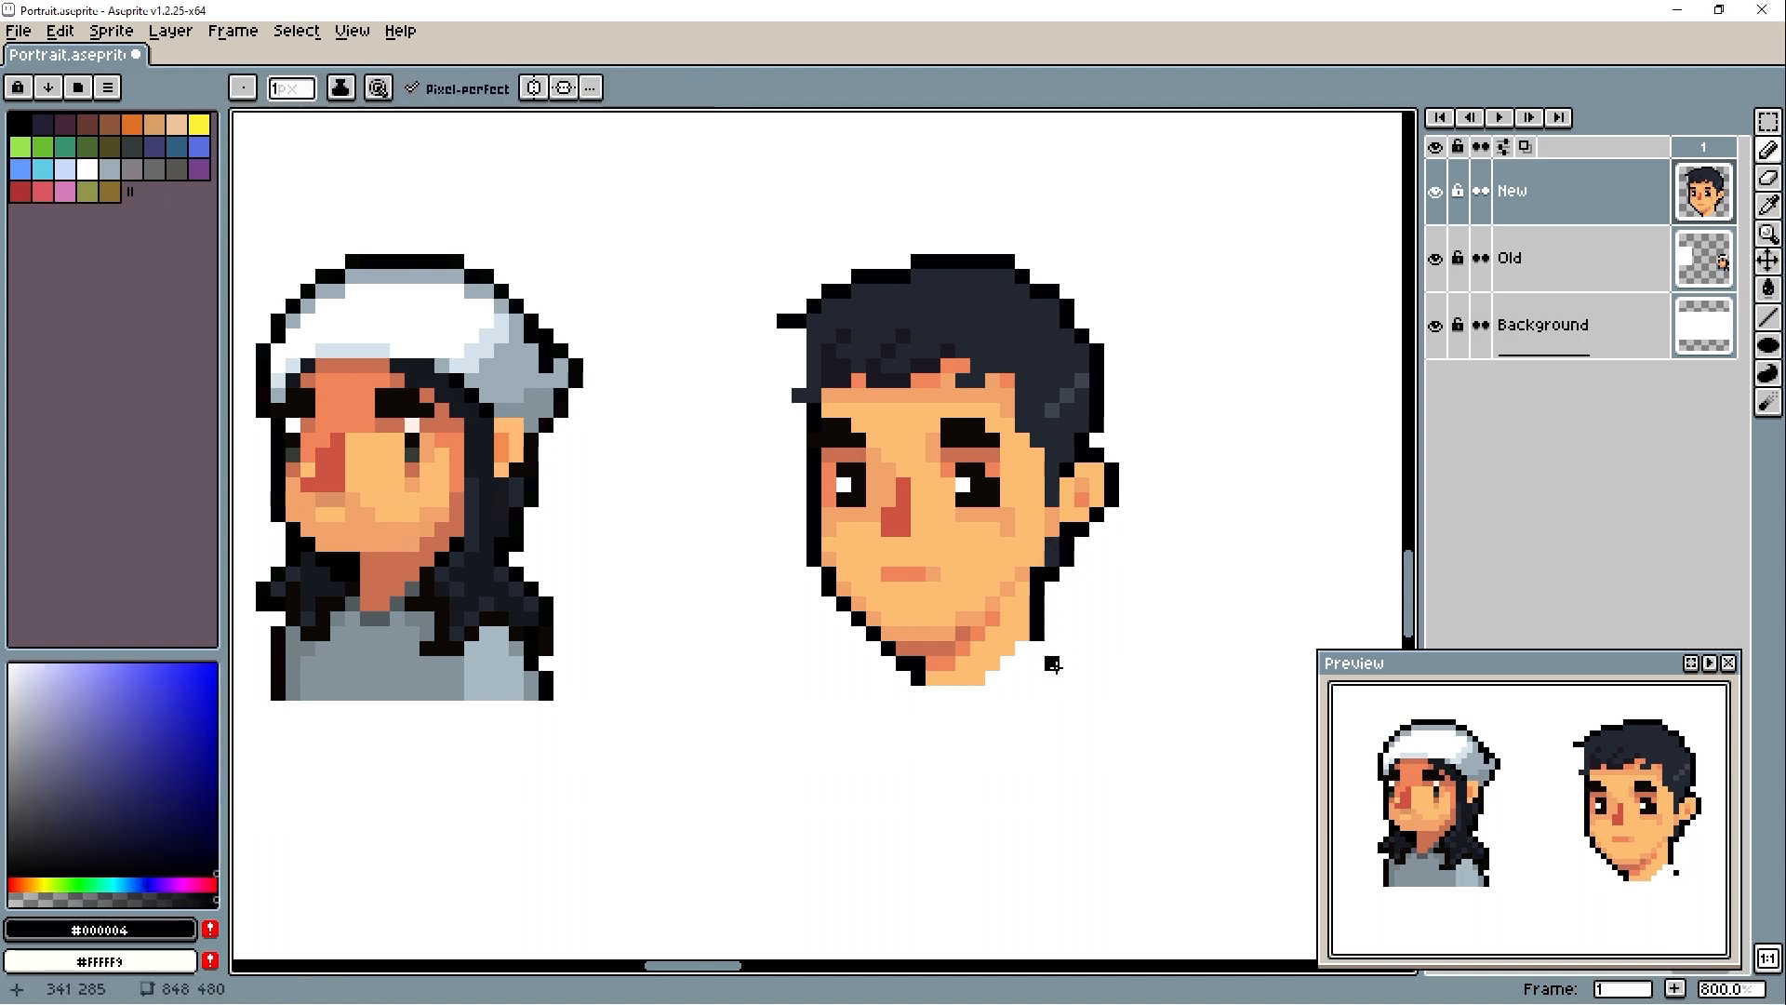
- Clean up the shadow under the chin and fill out the neck's lower right side with #fdbd73
alt+click(961, 646)
alt+click(1007, 644)
drag(1023, 649, 993, 678)
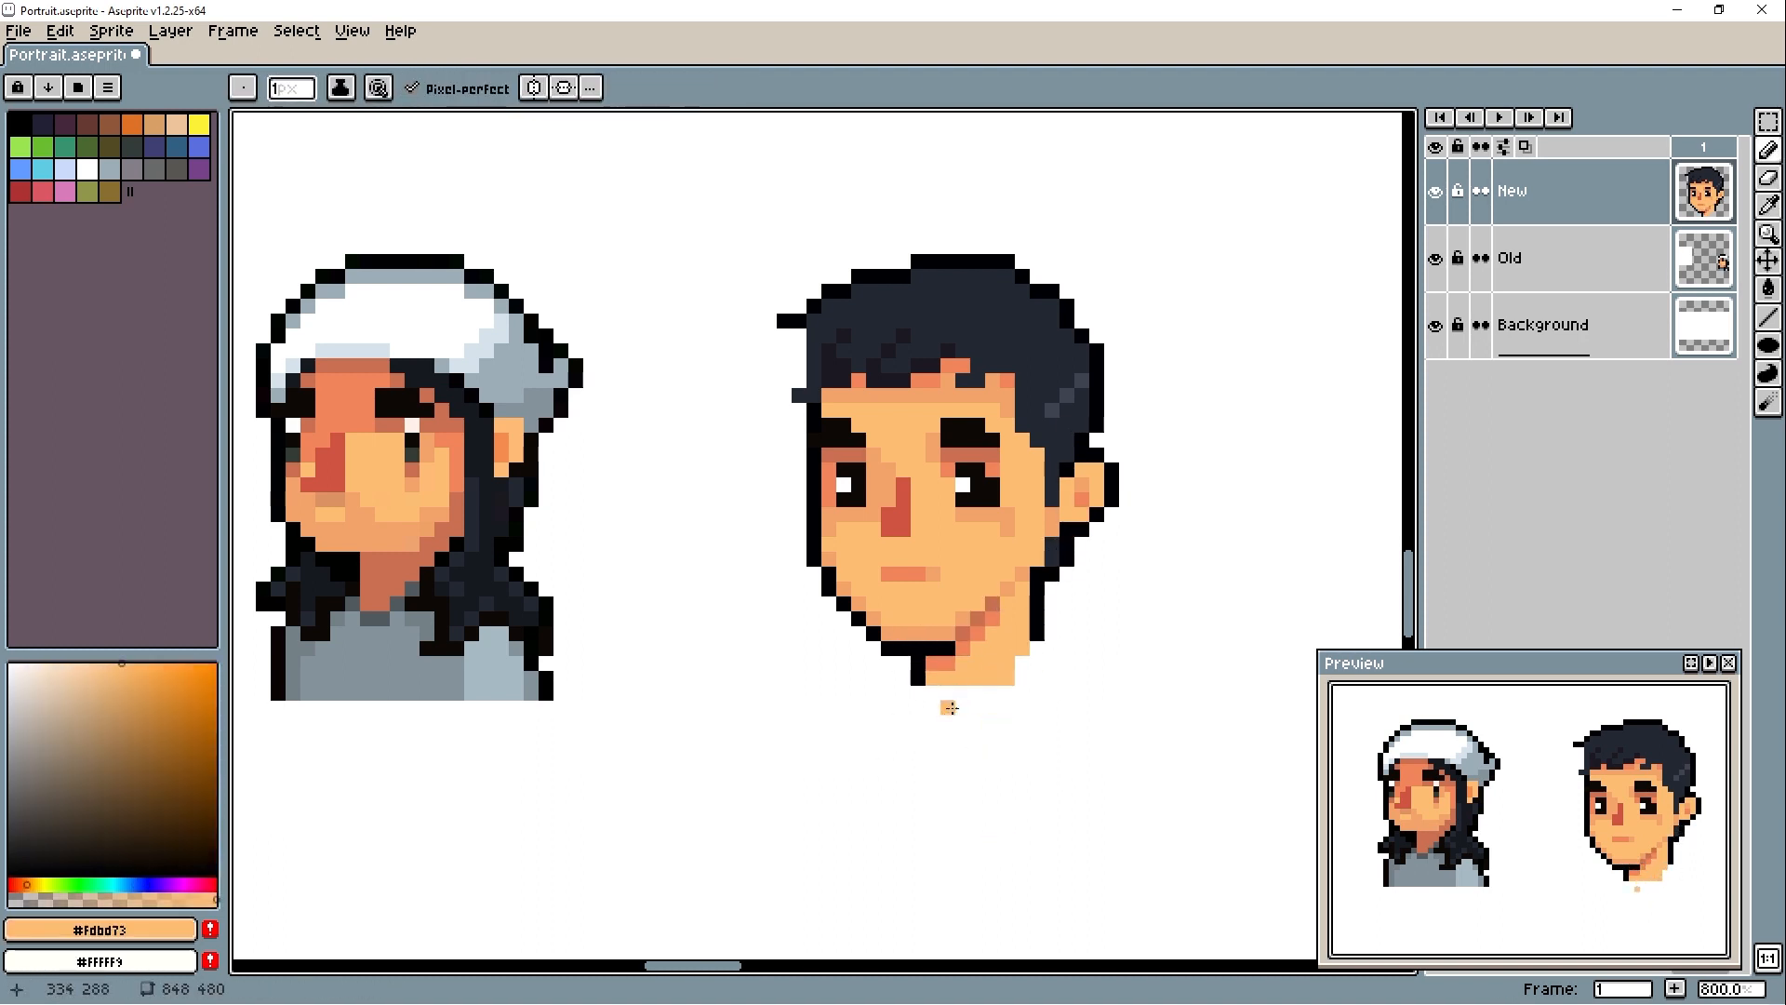
- Move the lower edge of the chin outline up one pixel and patch the neck outline beneath it
key(m)
drag(873, 634, 963, 648)
key(Up)
key(ctrl+d)
key(b)
alt+click(918, 663)
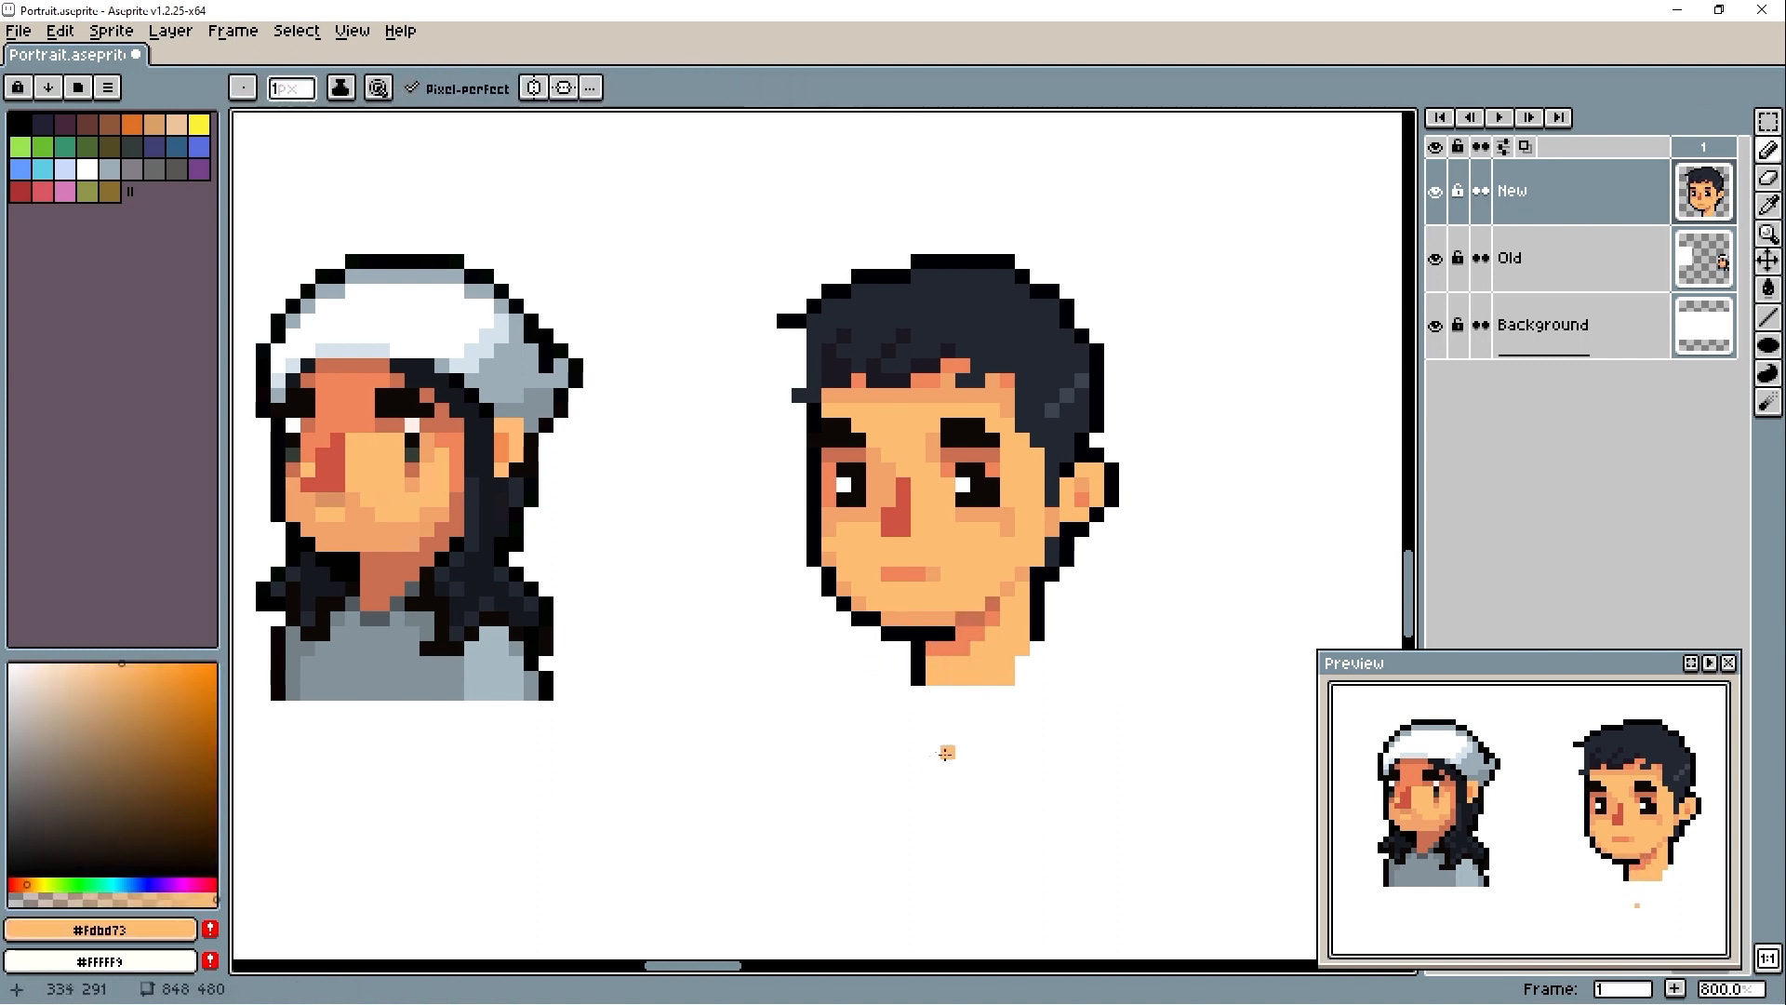
- Reshape the hair tufts on the left side of the new head into longer spikes in #000004
alt+click(783, 393)
click(784, 366)
alt+click(814, 410)
drag(799, 381, 769, 366)
alt+click(814, 351)
alt+click(799, 321)
click(799, 350)
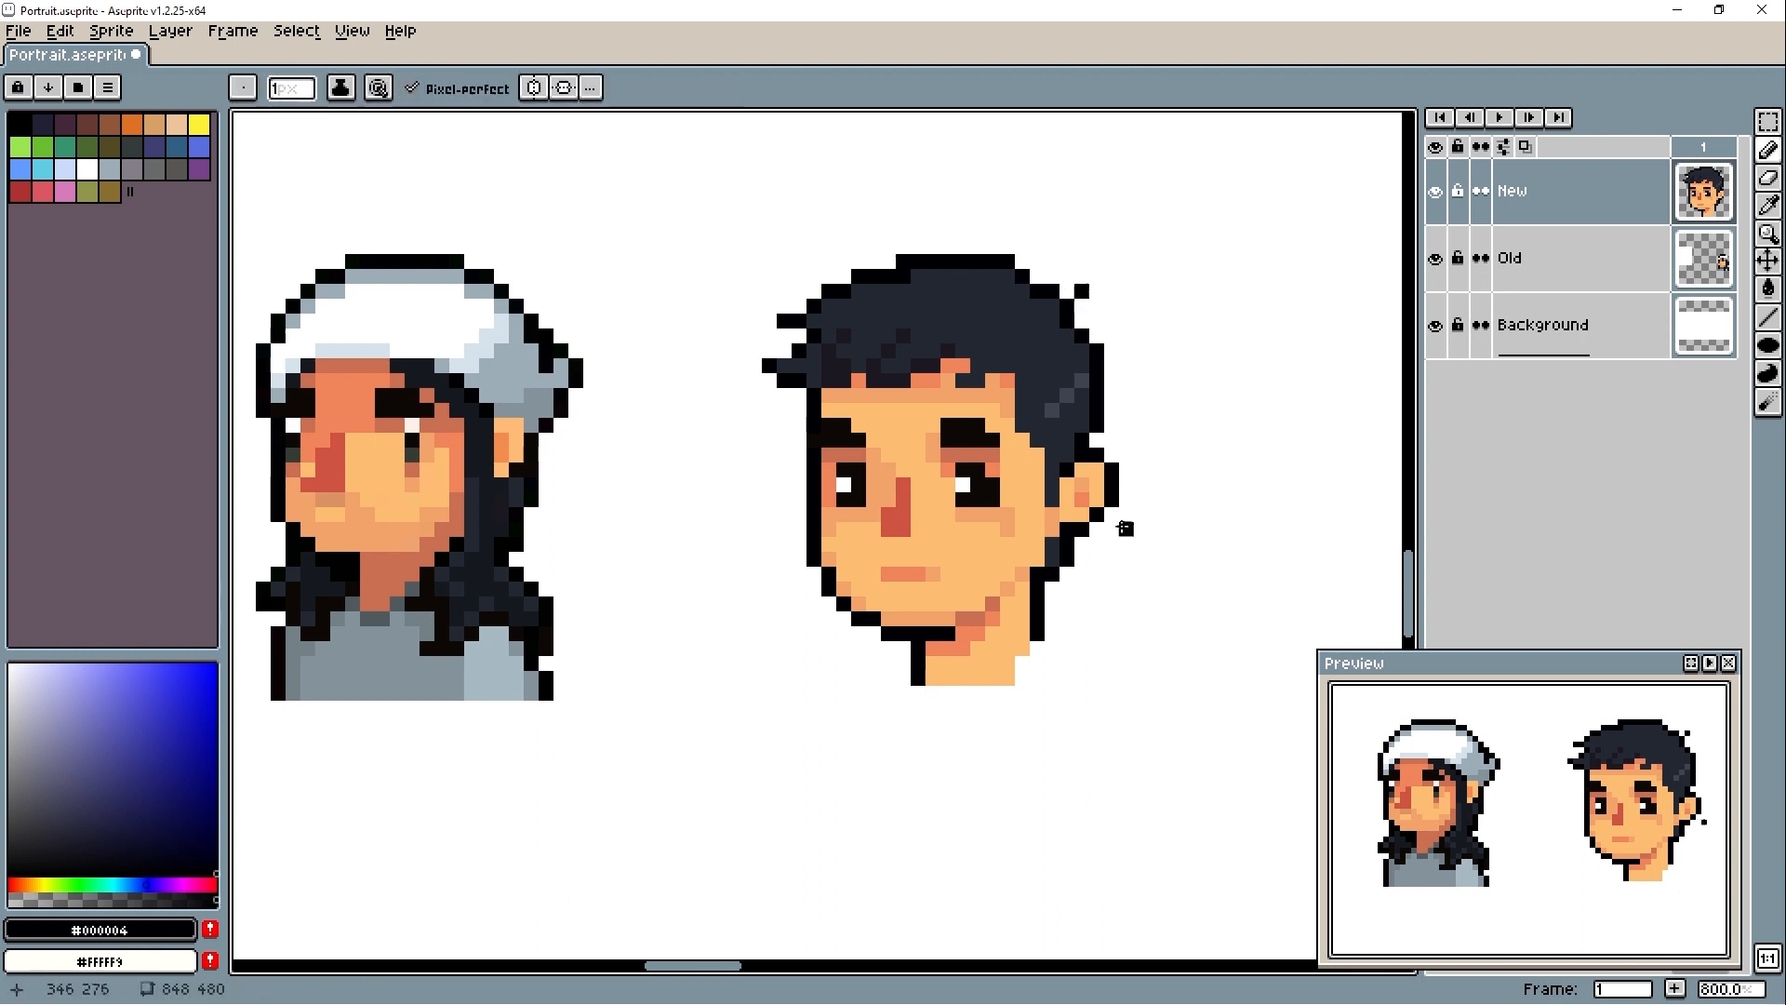
- Try adding a pointed hair tuft at the upper right of the new head in #000004
alt+click(1053, 337)
mouse_move(1068, 321)
mouse_down()
mouse_move(1080, 278)
mouse_move(1058, 379)
mouse_move(1060, 323)
mouse_move(1005, 341)
mouse_move(1012, 389)
mouse_move(1082, 292)
mouse_up()
alt+click(1082, 322)
click(1068, 292)
alt+click(1053, 322)
alt+click(1083, 322)
key(m)
key(ctrl+z)
key(ctrl+z)
key(e)
alt+click(1053, 322)
key(b)
click(1068, 322)
alt+click(1083, 322)
click(1067, 276)
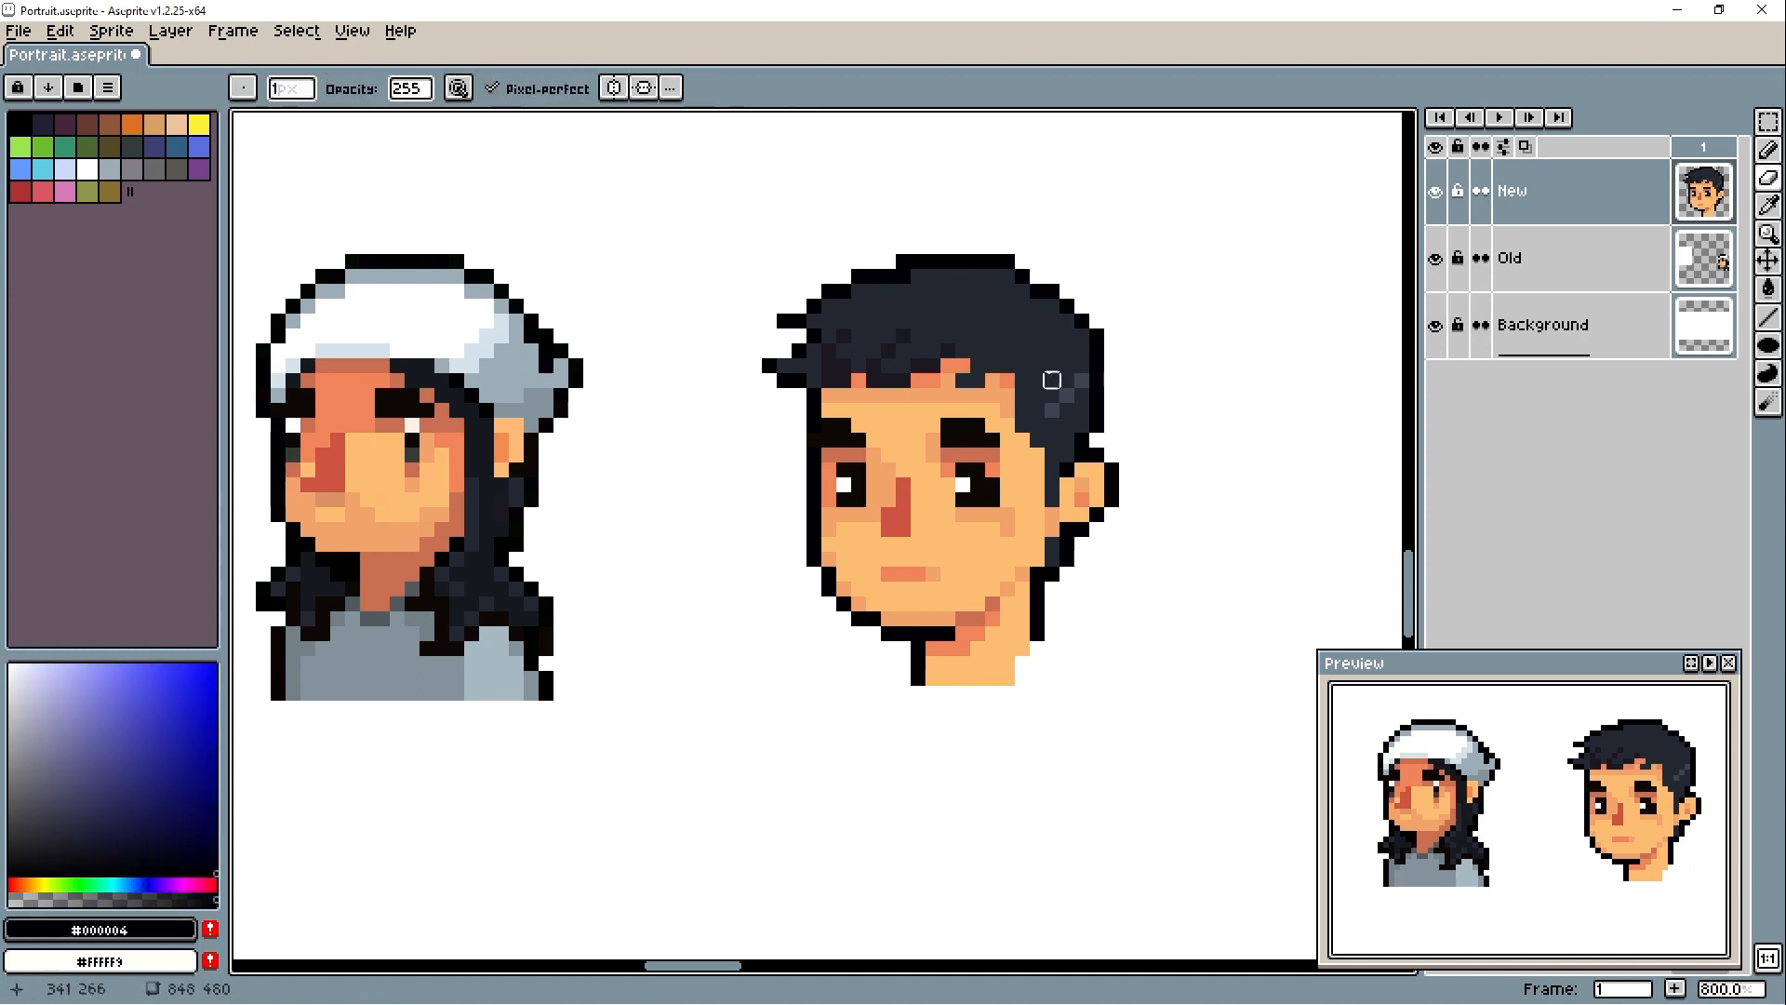
- Add lighter shading to the right side of the hair and retouch the hair around the ear in #232833
alt+click(1048, 334)
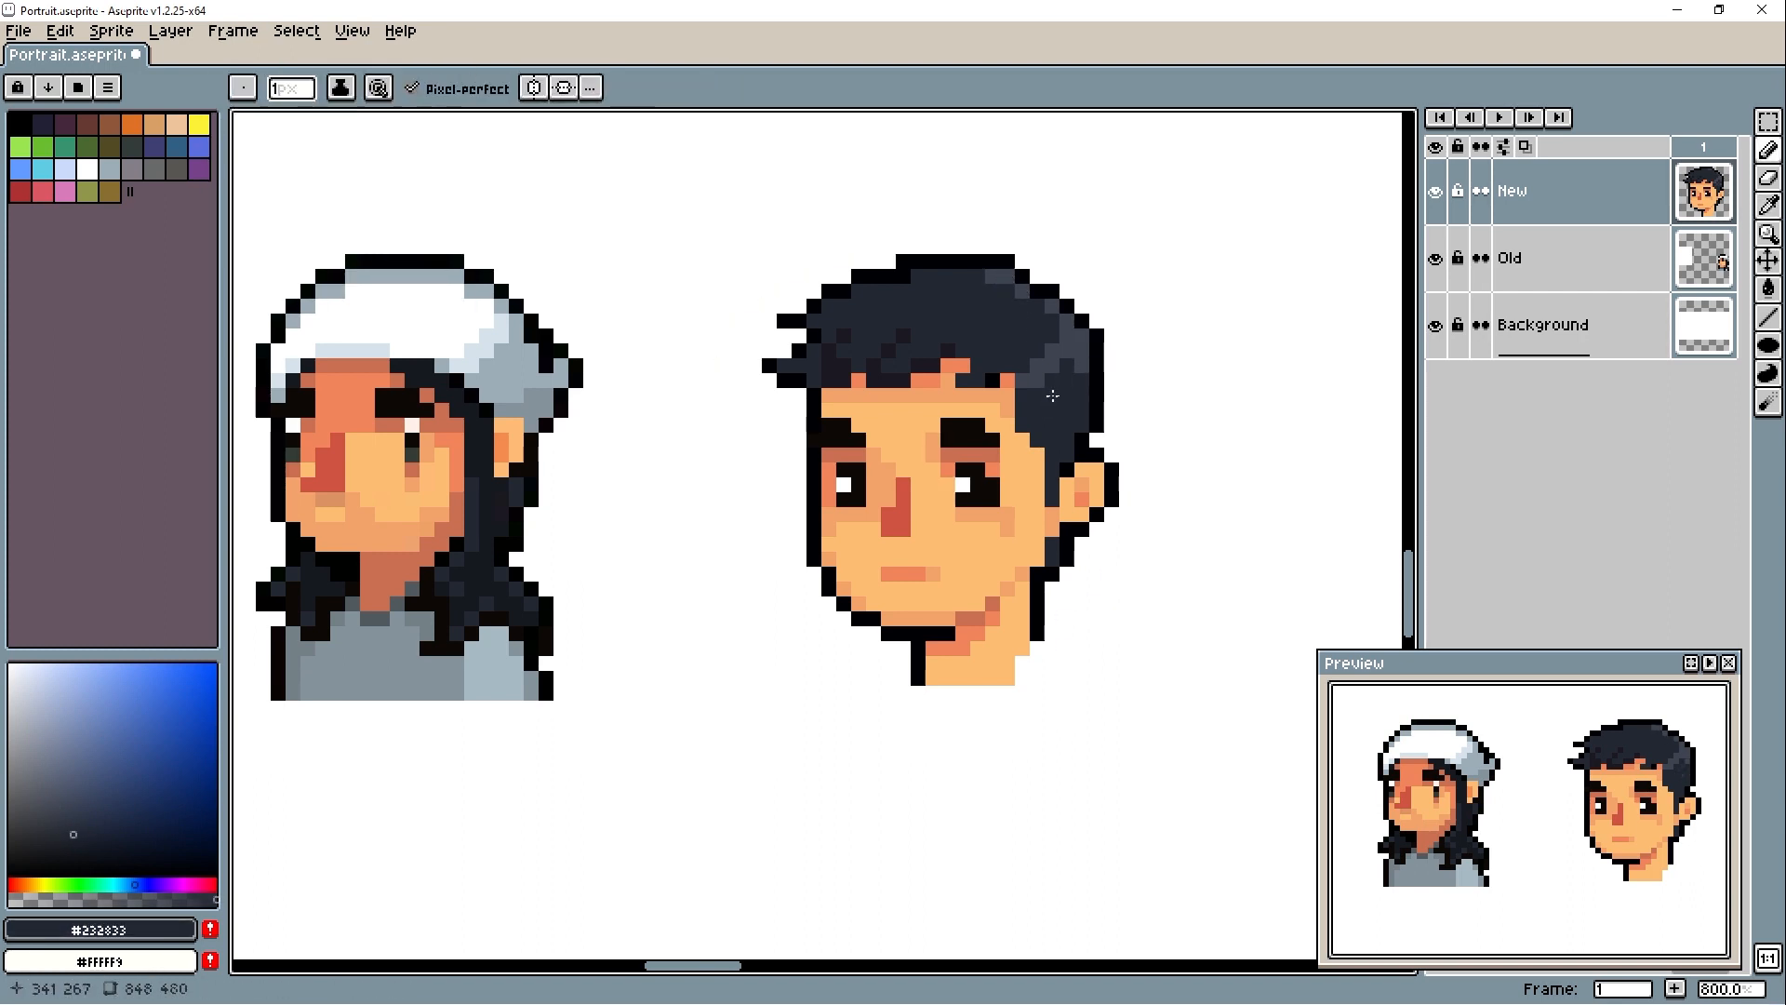
alt+click(1033, 443)
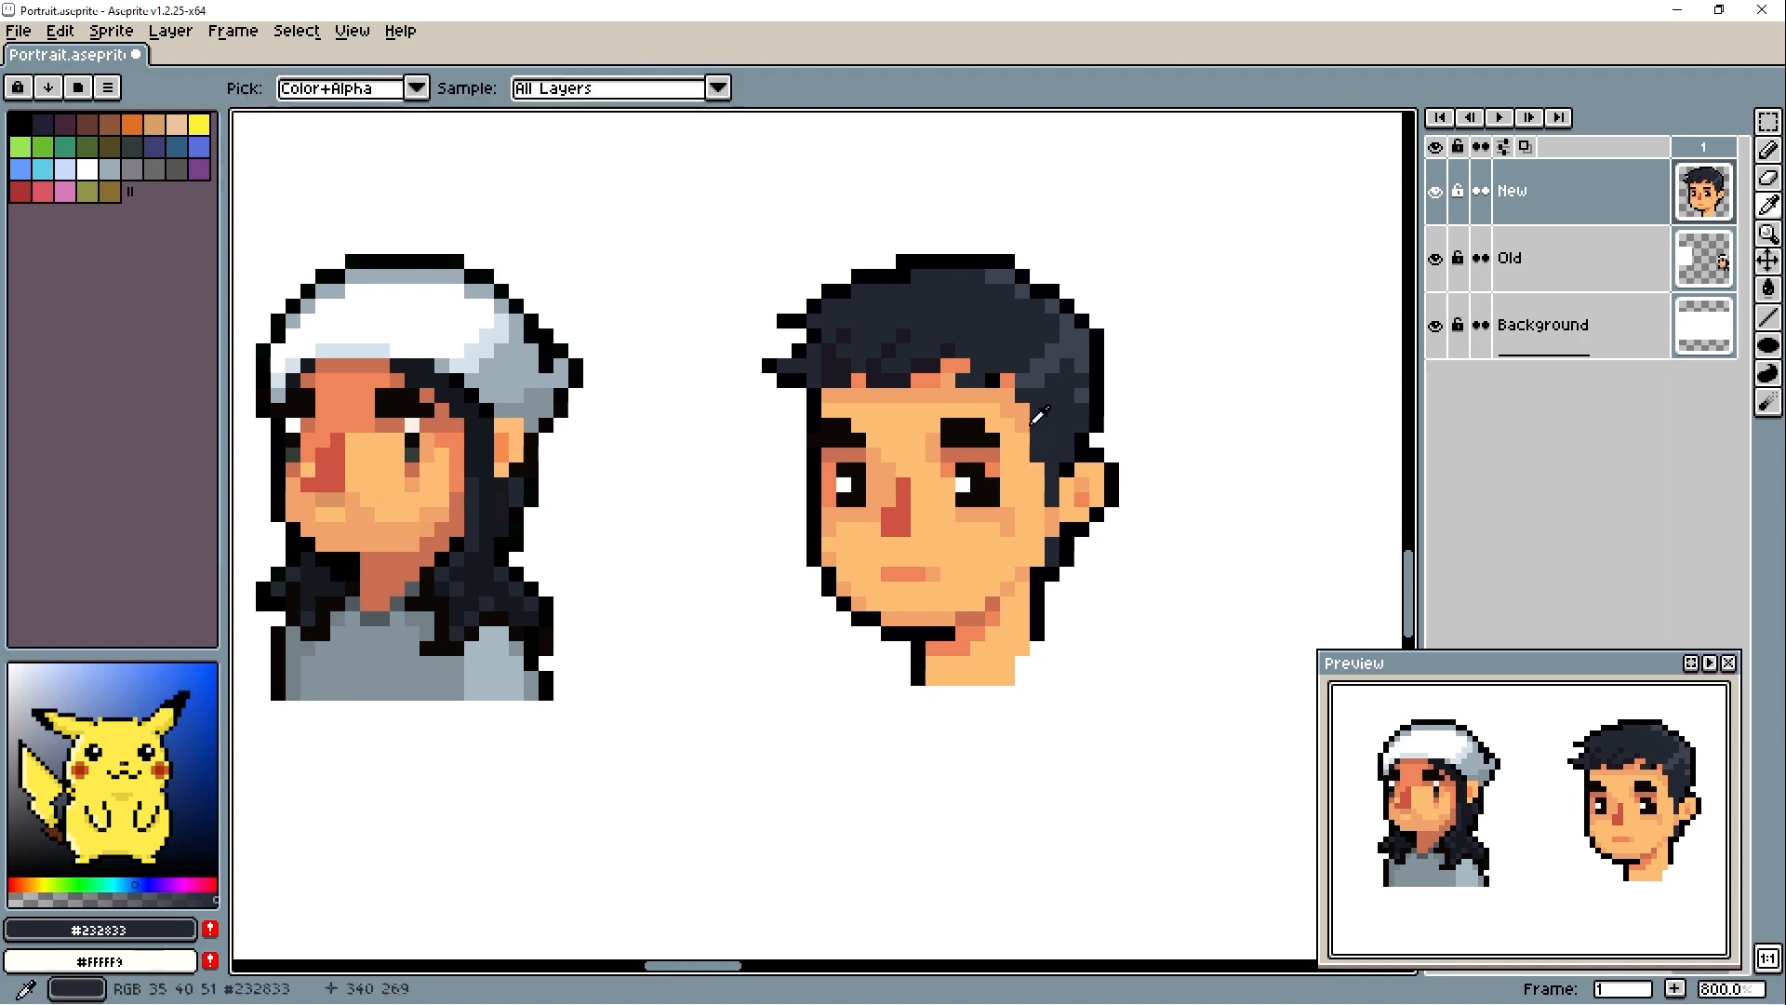
alt+click(1048, 546)
alt+click(1052, 559)
- Extend the base of the neck in #fdbd73 and draw the shirt's neckline below it in #84939c
alt+click(977, 666)
mouse_move(993, 693)
mouse_down()
mouse_move(933, 693)
mouse_move(978, 708)
mouse_up()
mouse_move(1020, 722)
mouse_down()
mouse_move(976, 710)
mouse_move(1011, 696)
mouse_up()
alt+click(432, 652)
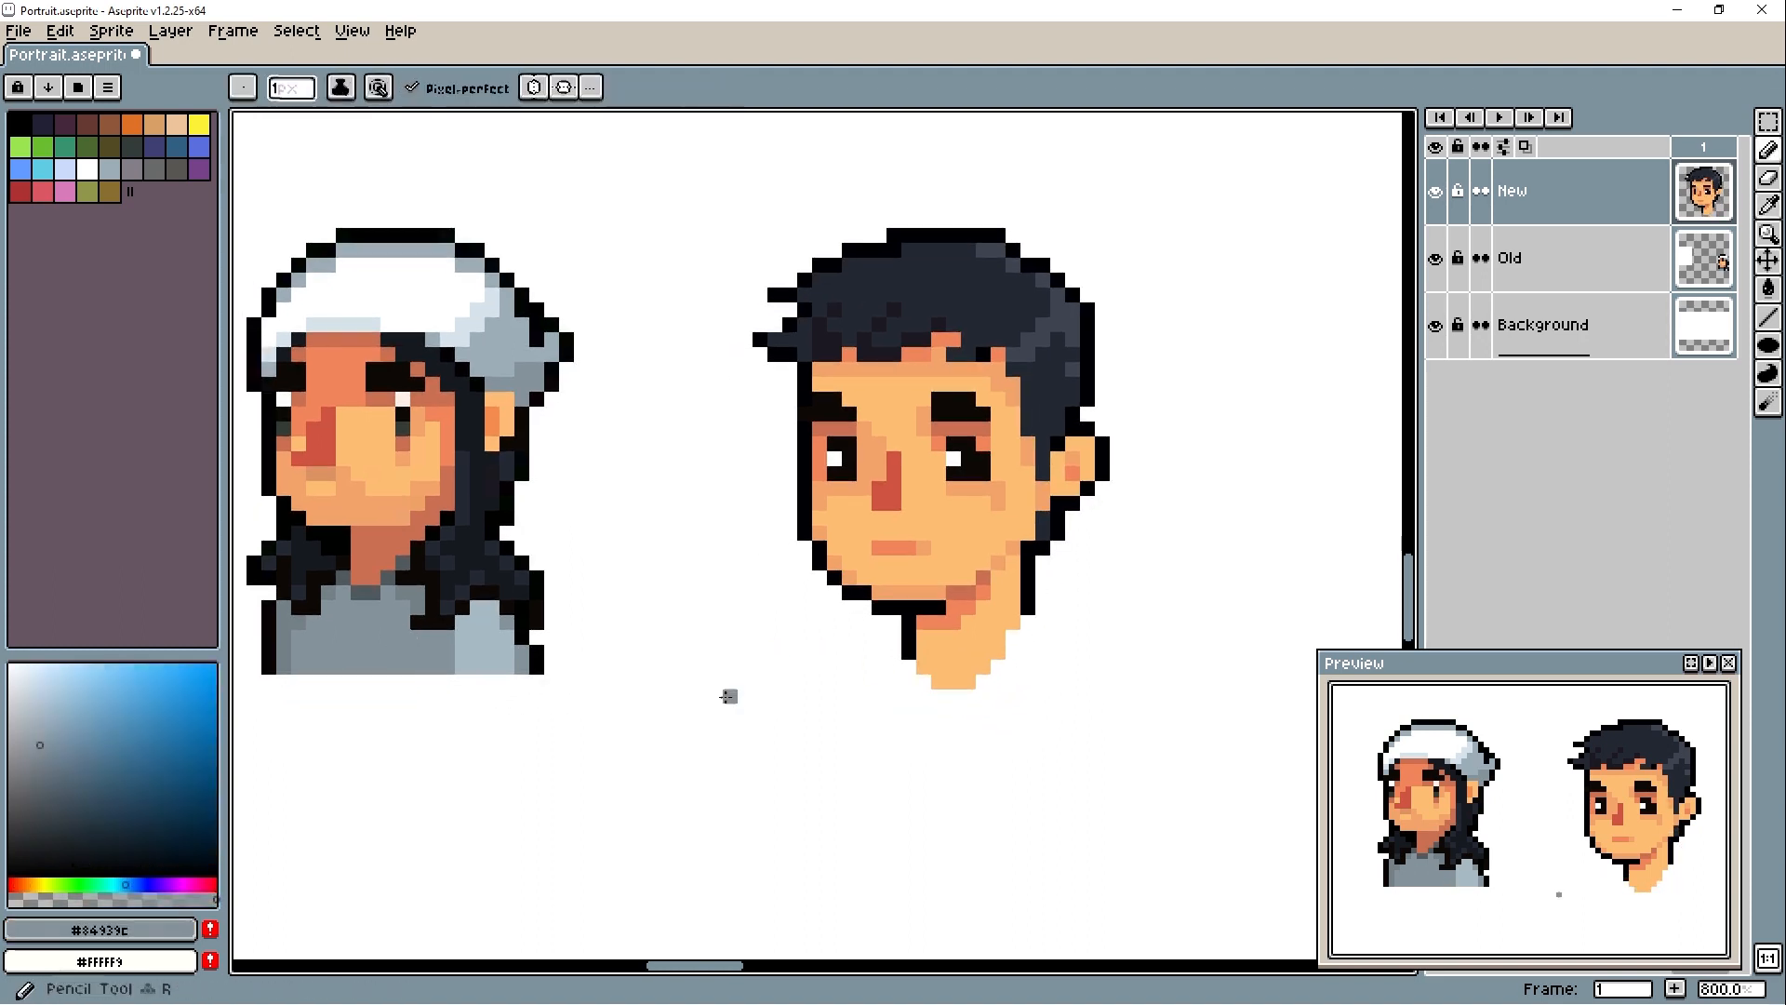
alt+click(1027, 646)
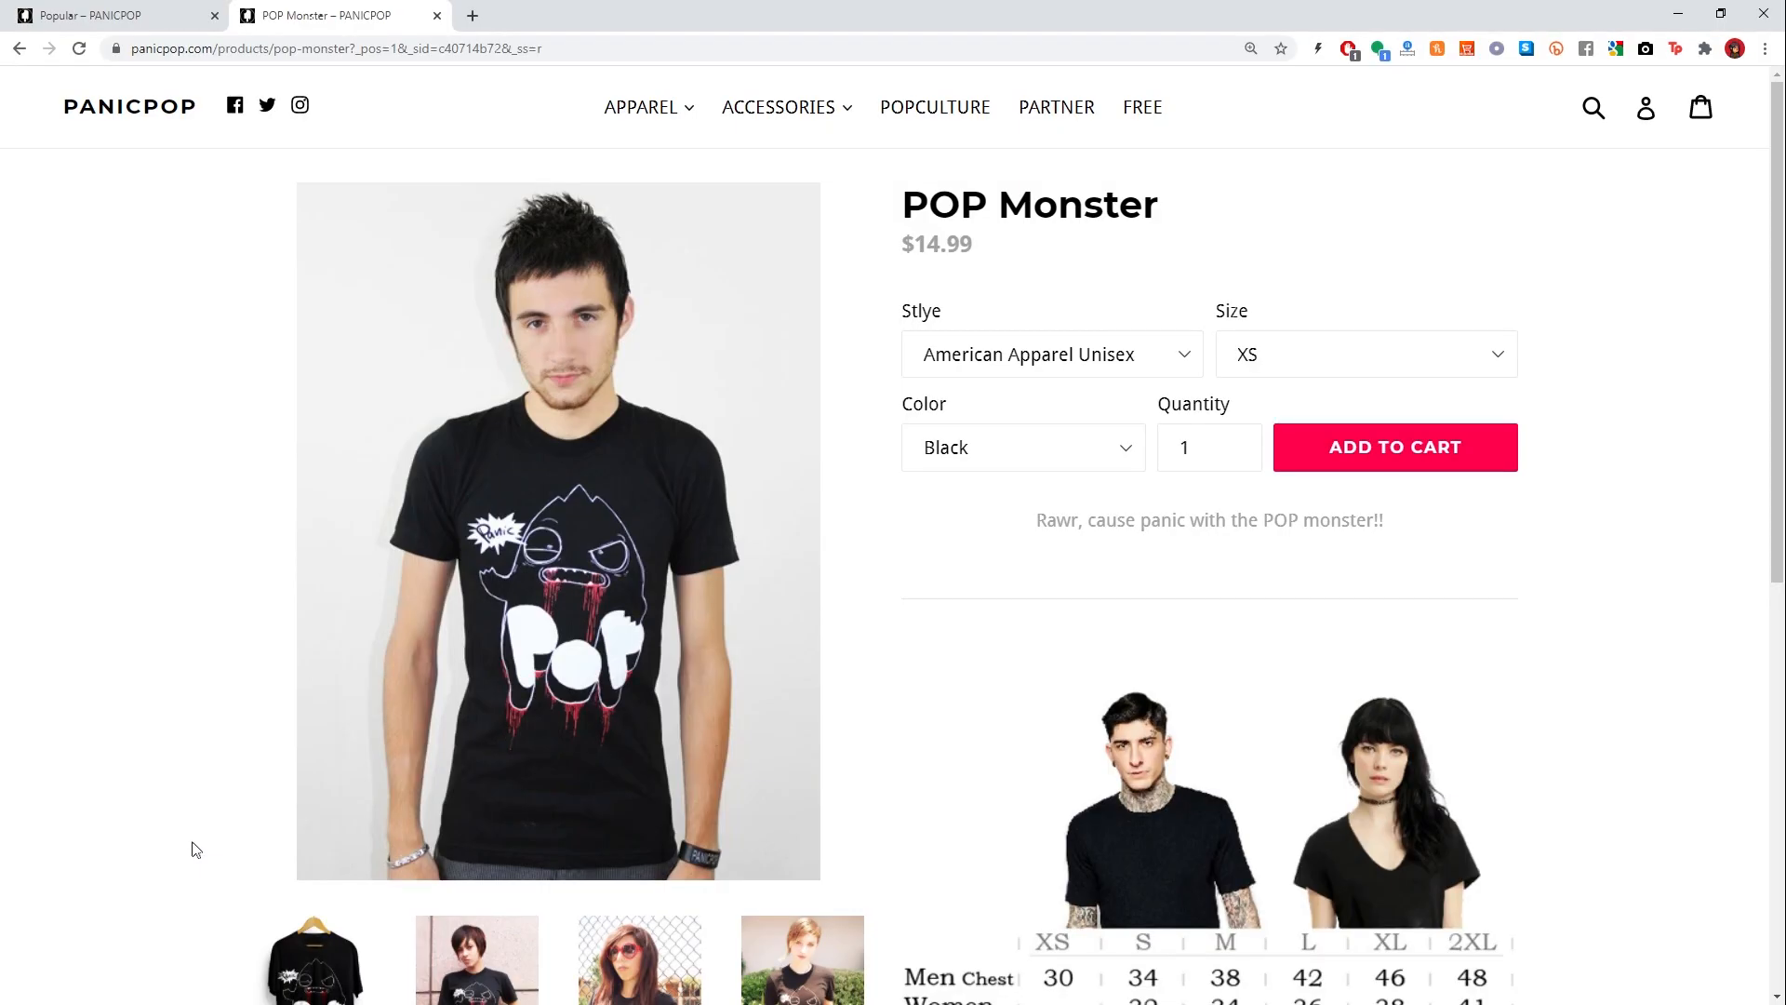
- Switch to the browser page of the POP Monster shirt and view its product photos
click(290, 958)
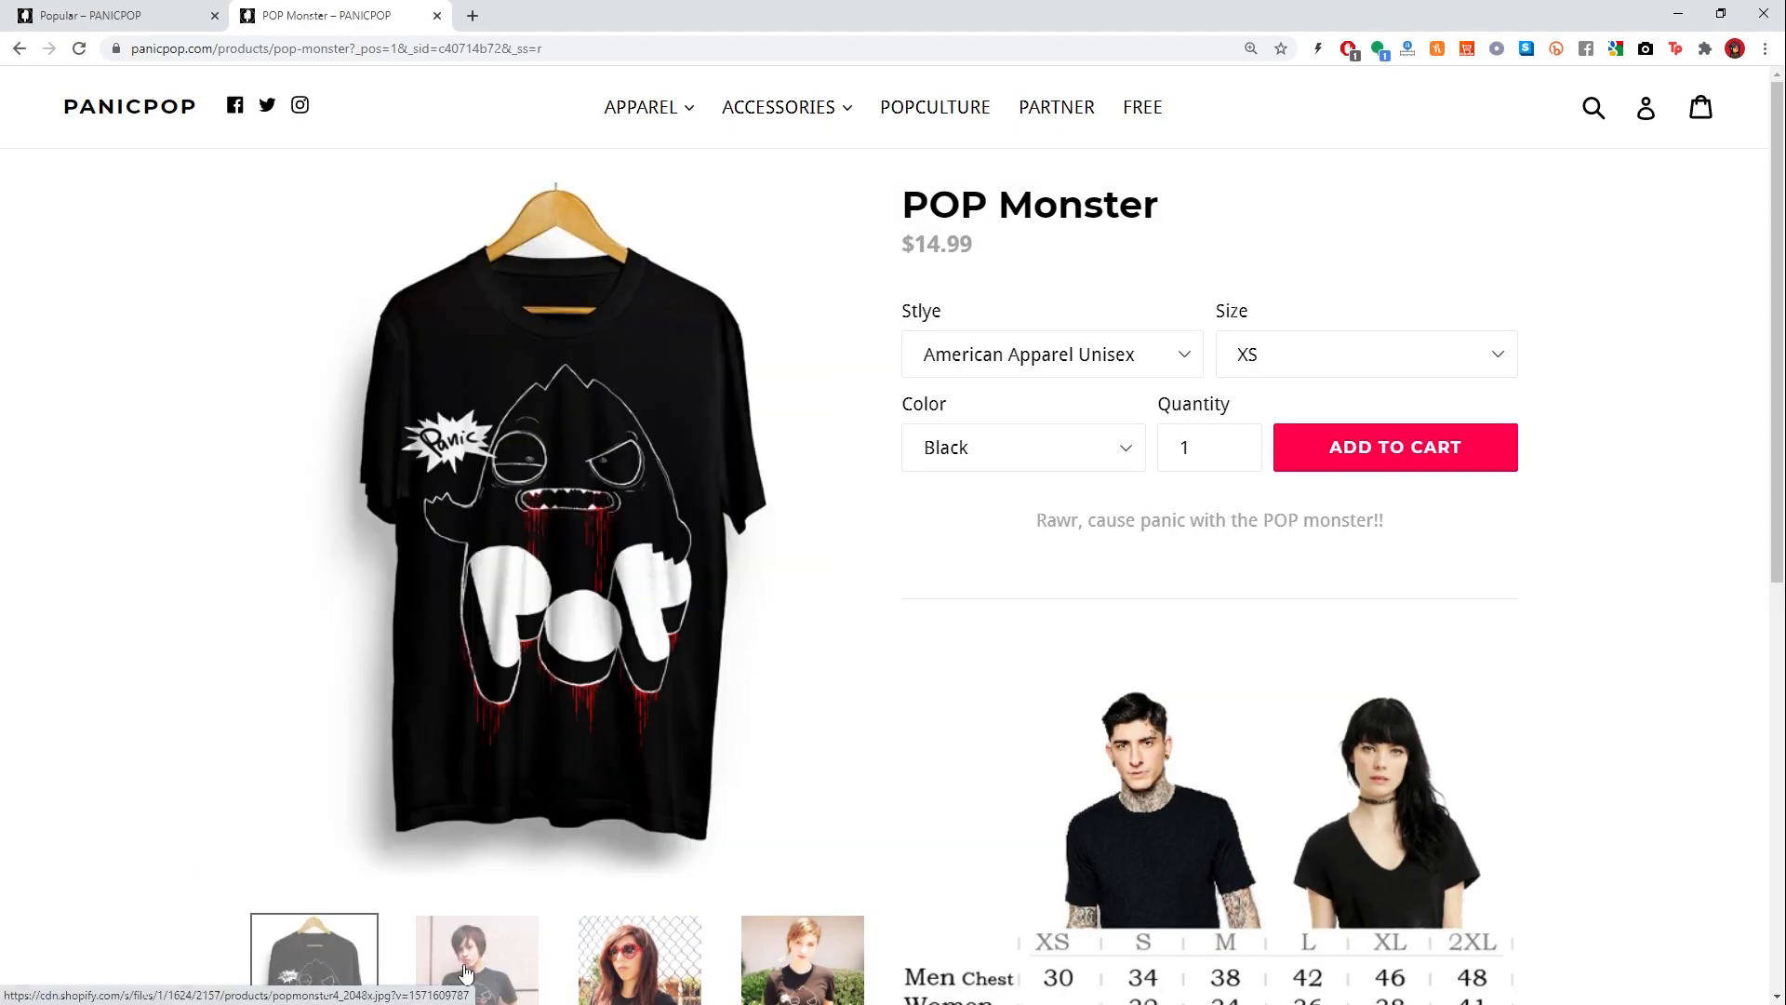
click(505, 972)
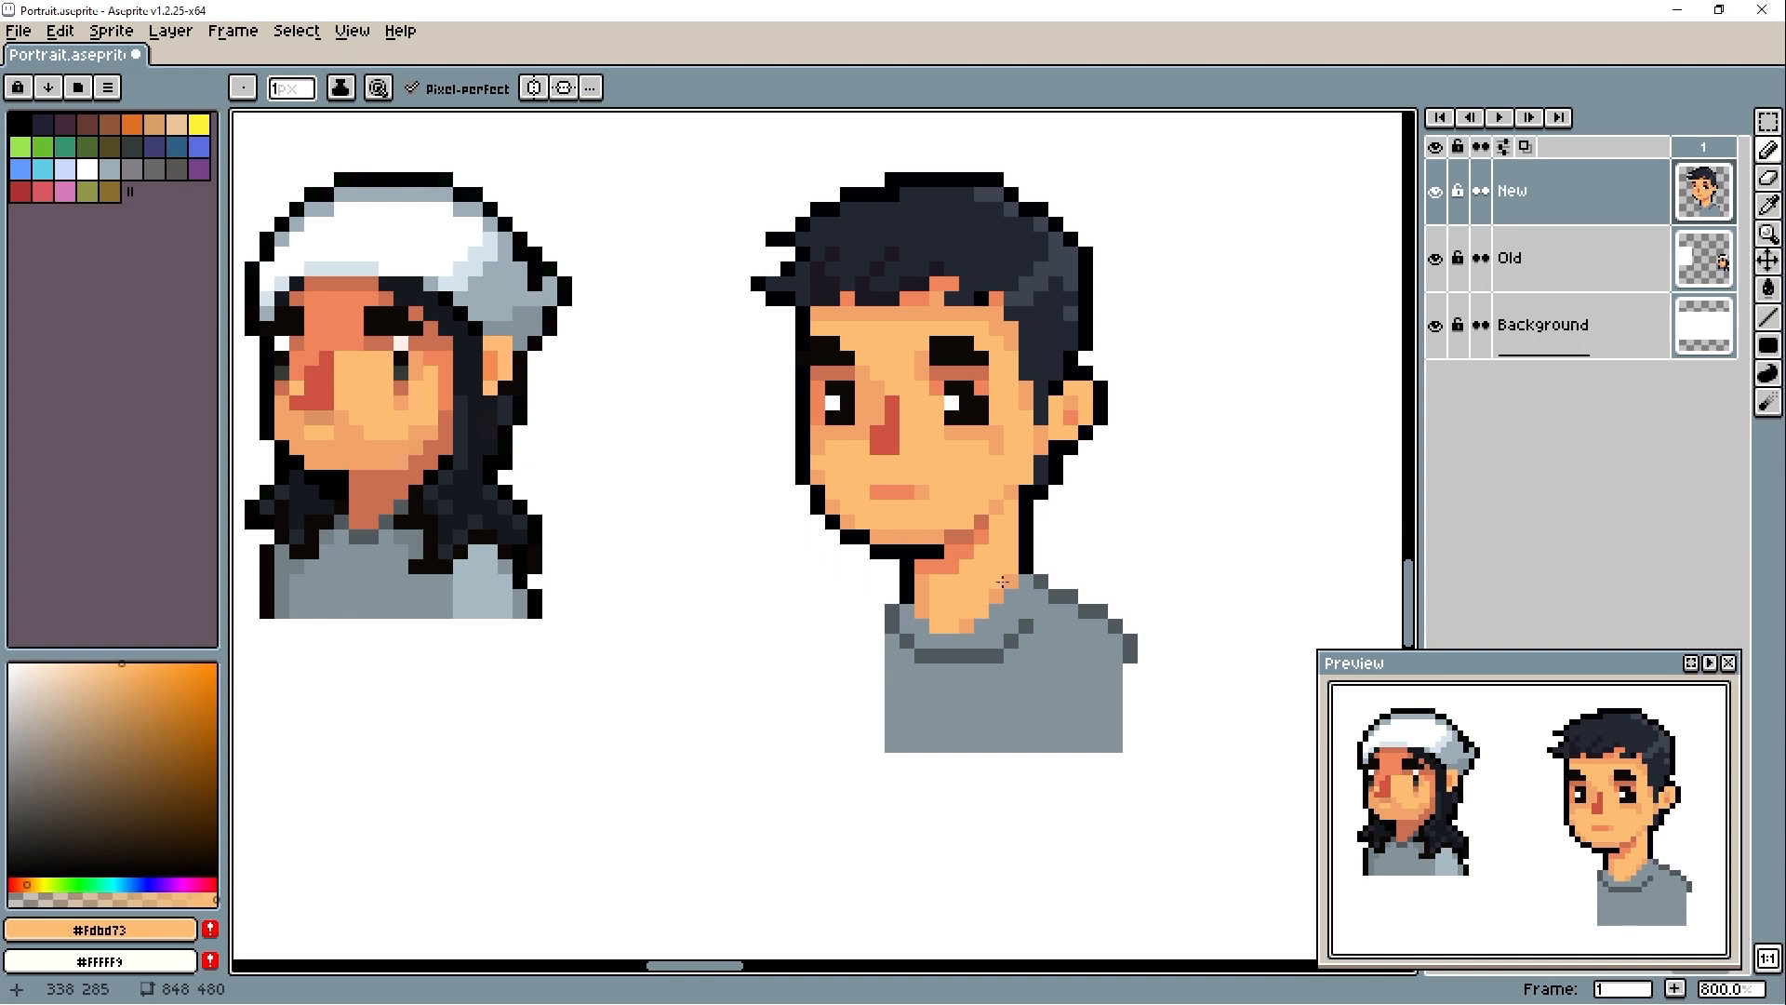
- Clean up the collar fold with #84939c and shade the sleeve creases in #6d7a81 and #50595c
alt+click(999, 652)
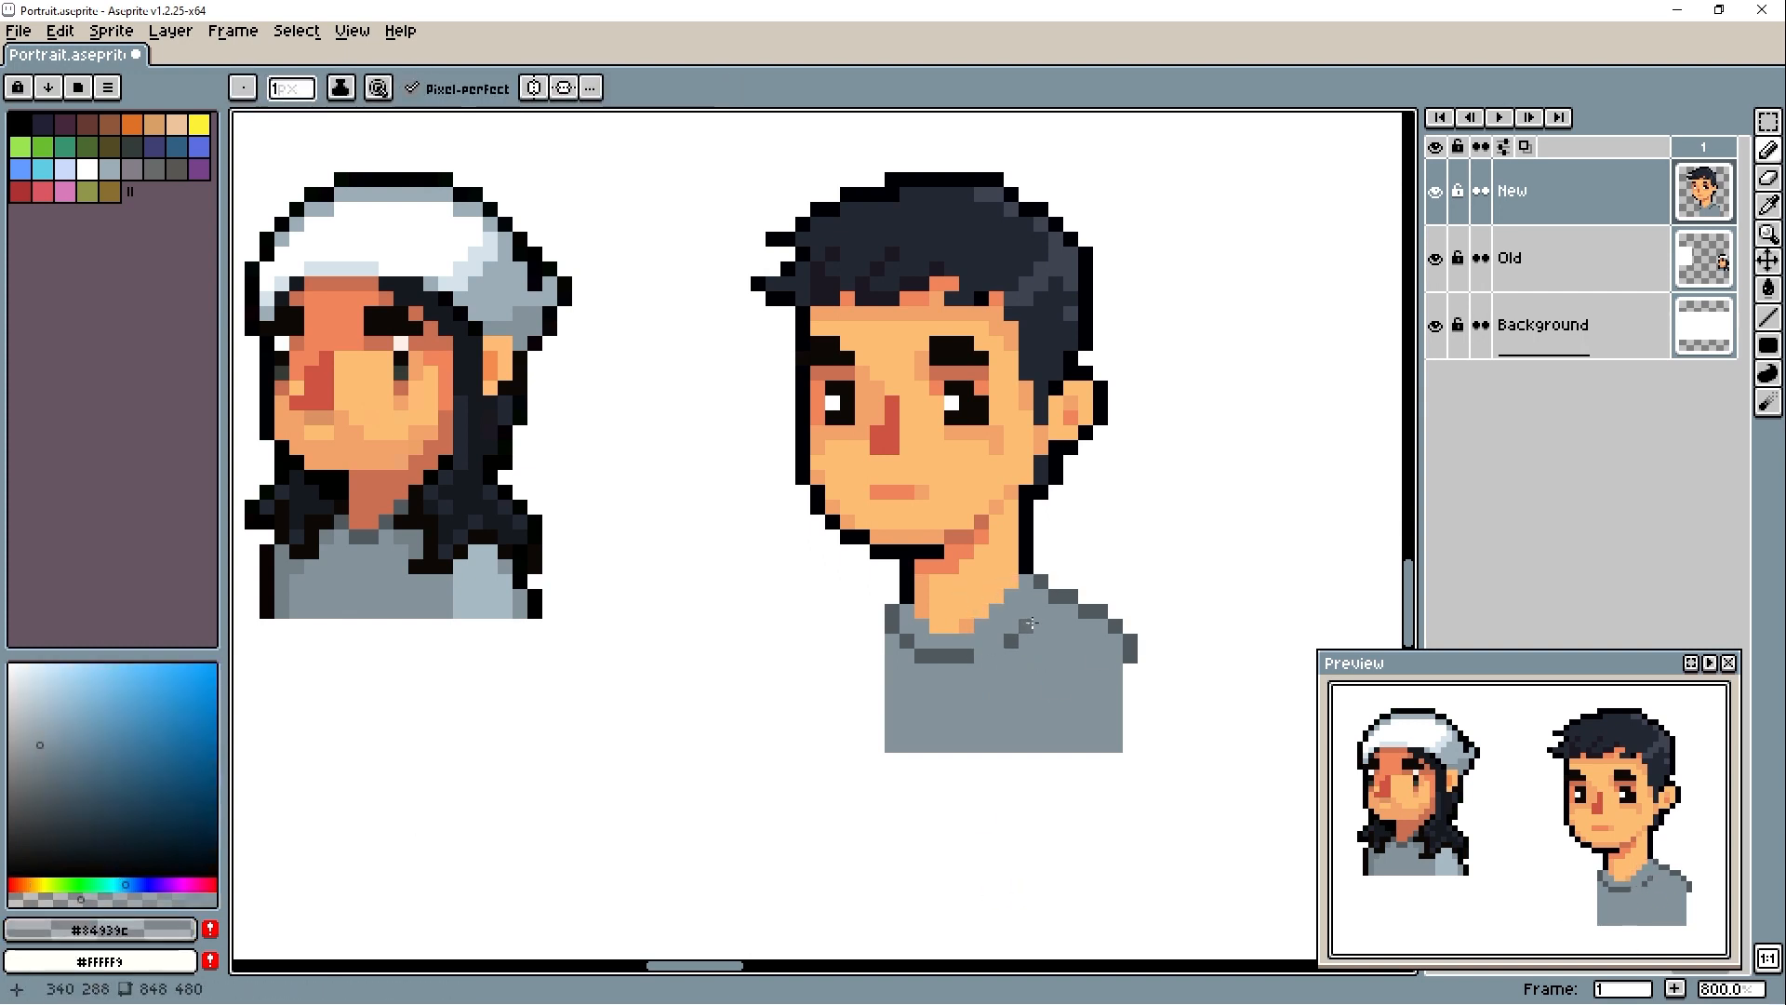
alt+click(894, 626)
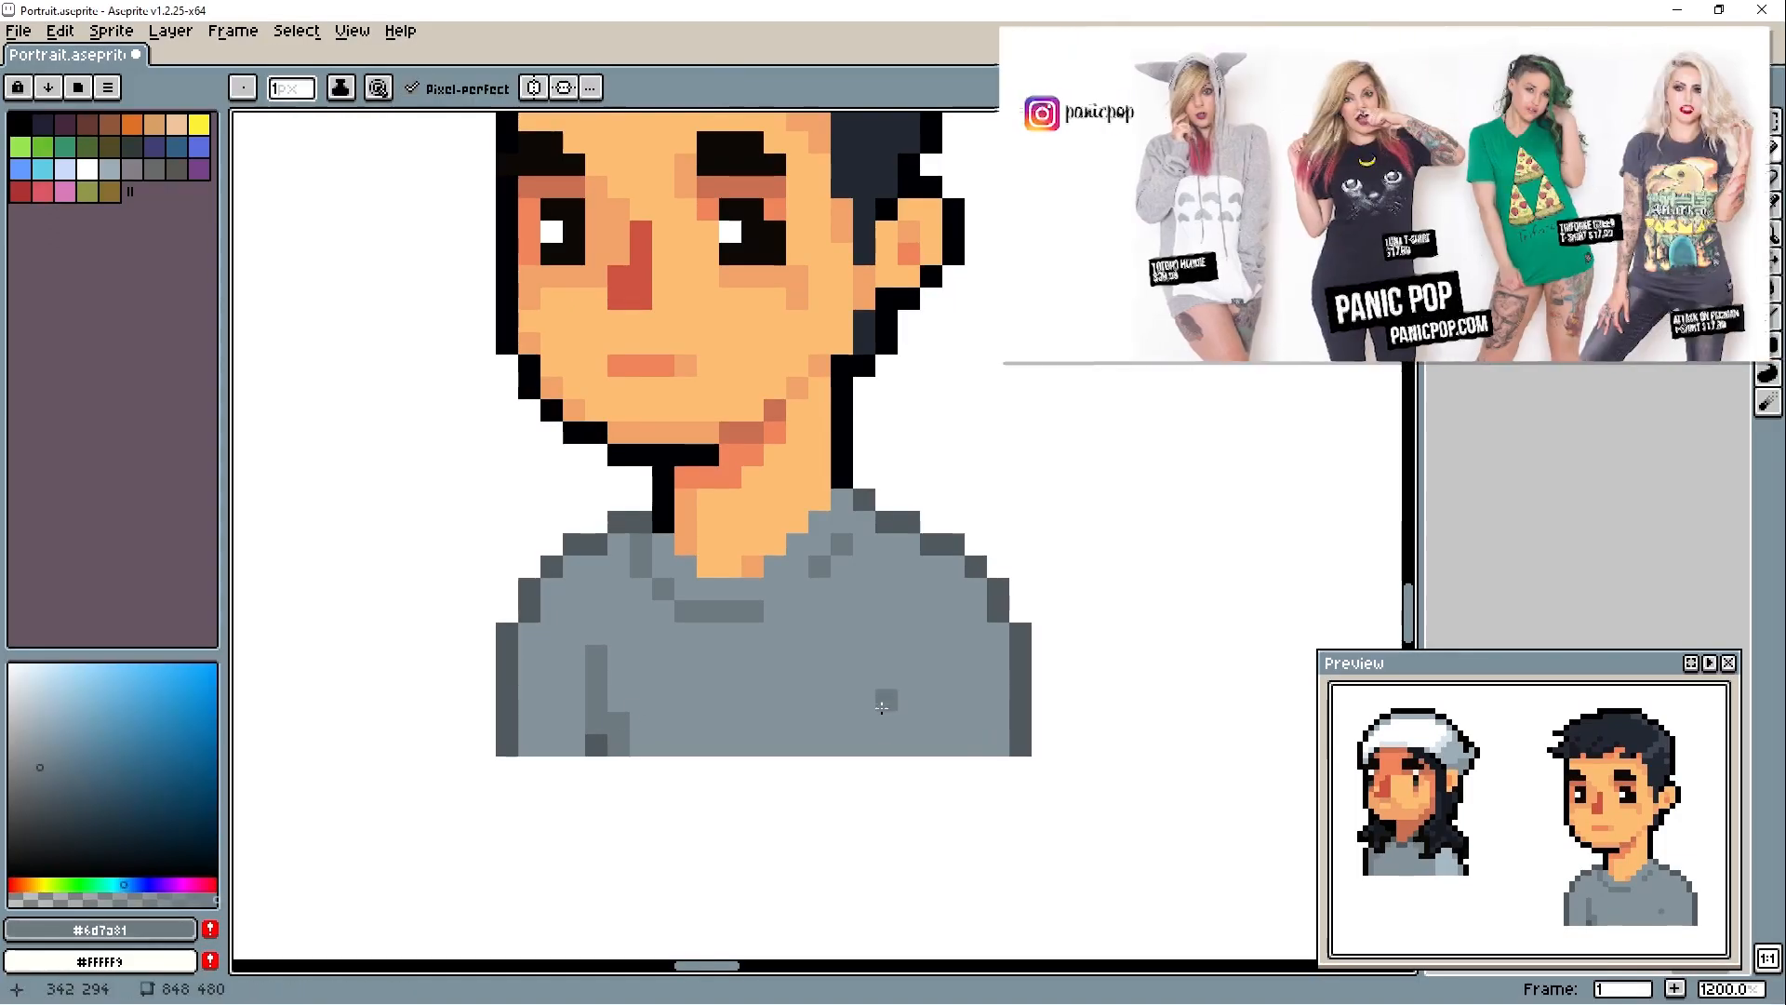
alt+click(596, 745)
click(886, 745)
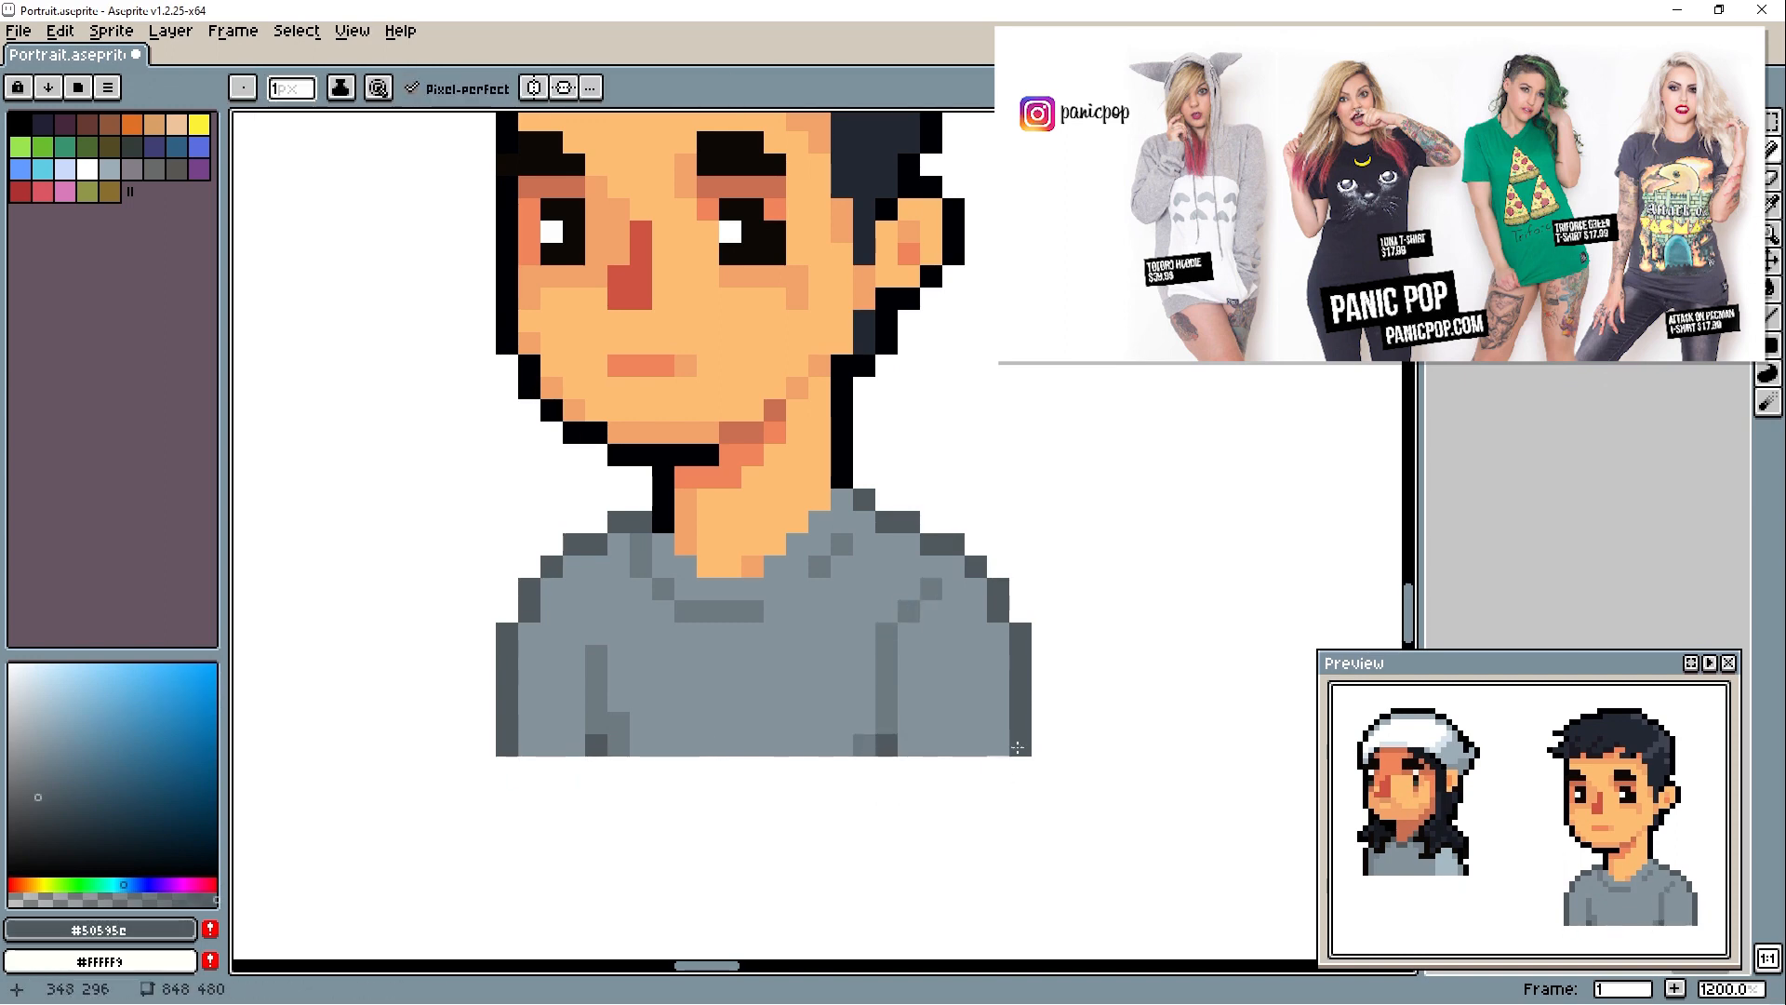
- Darken the left neck base and lower sleeve outlines in #000004, and shade the left shoulder's inner edge in #6d7a81
alt+click(663, 510)
click(507, 745)
drag(1019, 745, 1018, 721)
alt+click(641, 547)
click(529, 633)
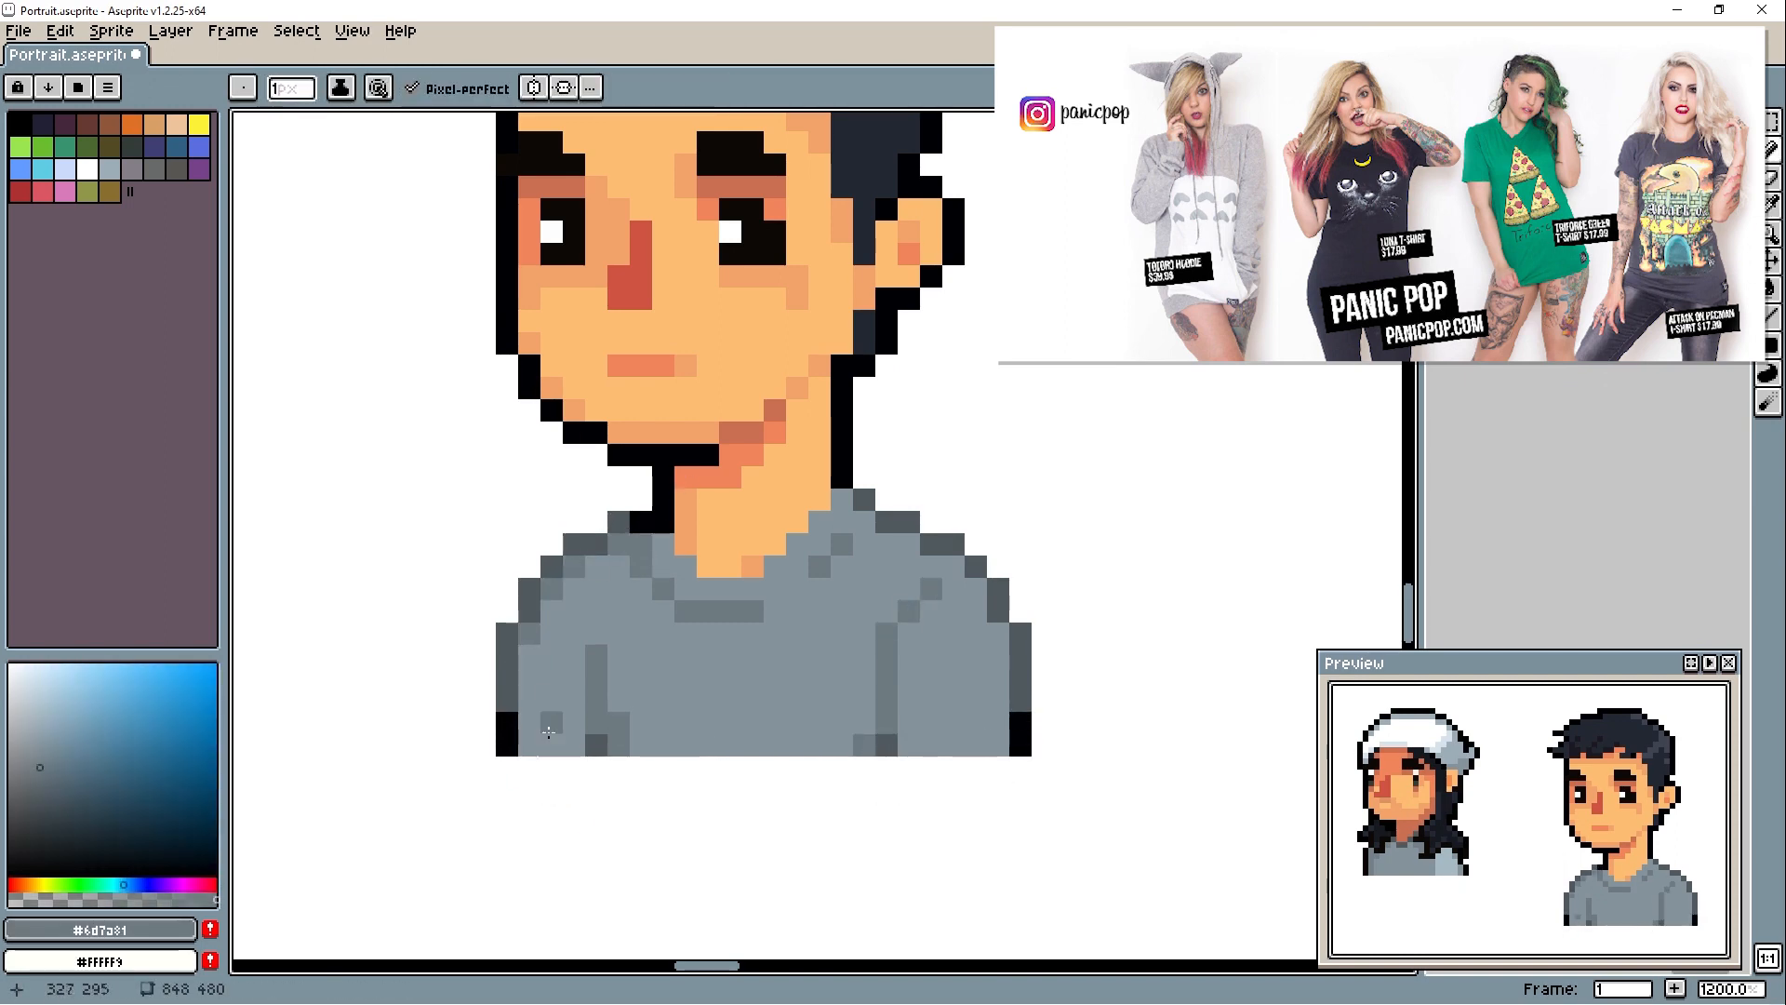
- Try filling the left sleeve with the shirt shade #6d7a81
drag(618, 589, 596, 633)
key(g)
click(568, 677)
key(b)
scroll(1449, 830, down, 2)
key(ctrl+z)
key(ctrl+z)
scroll(796, 724, up, 1)
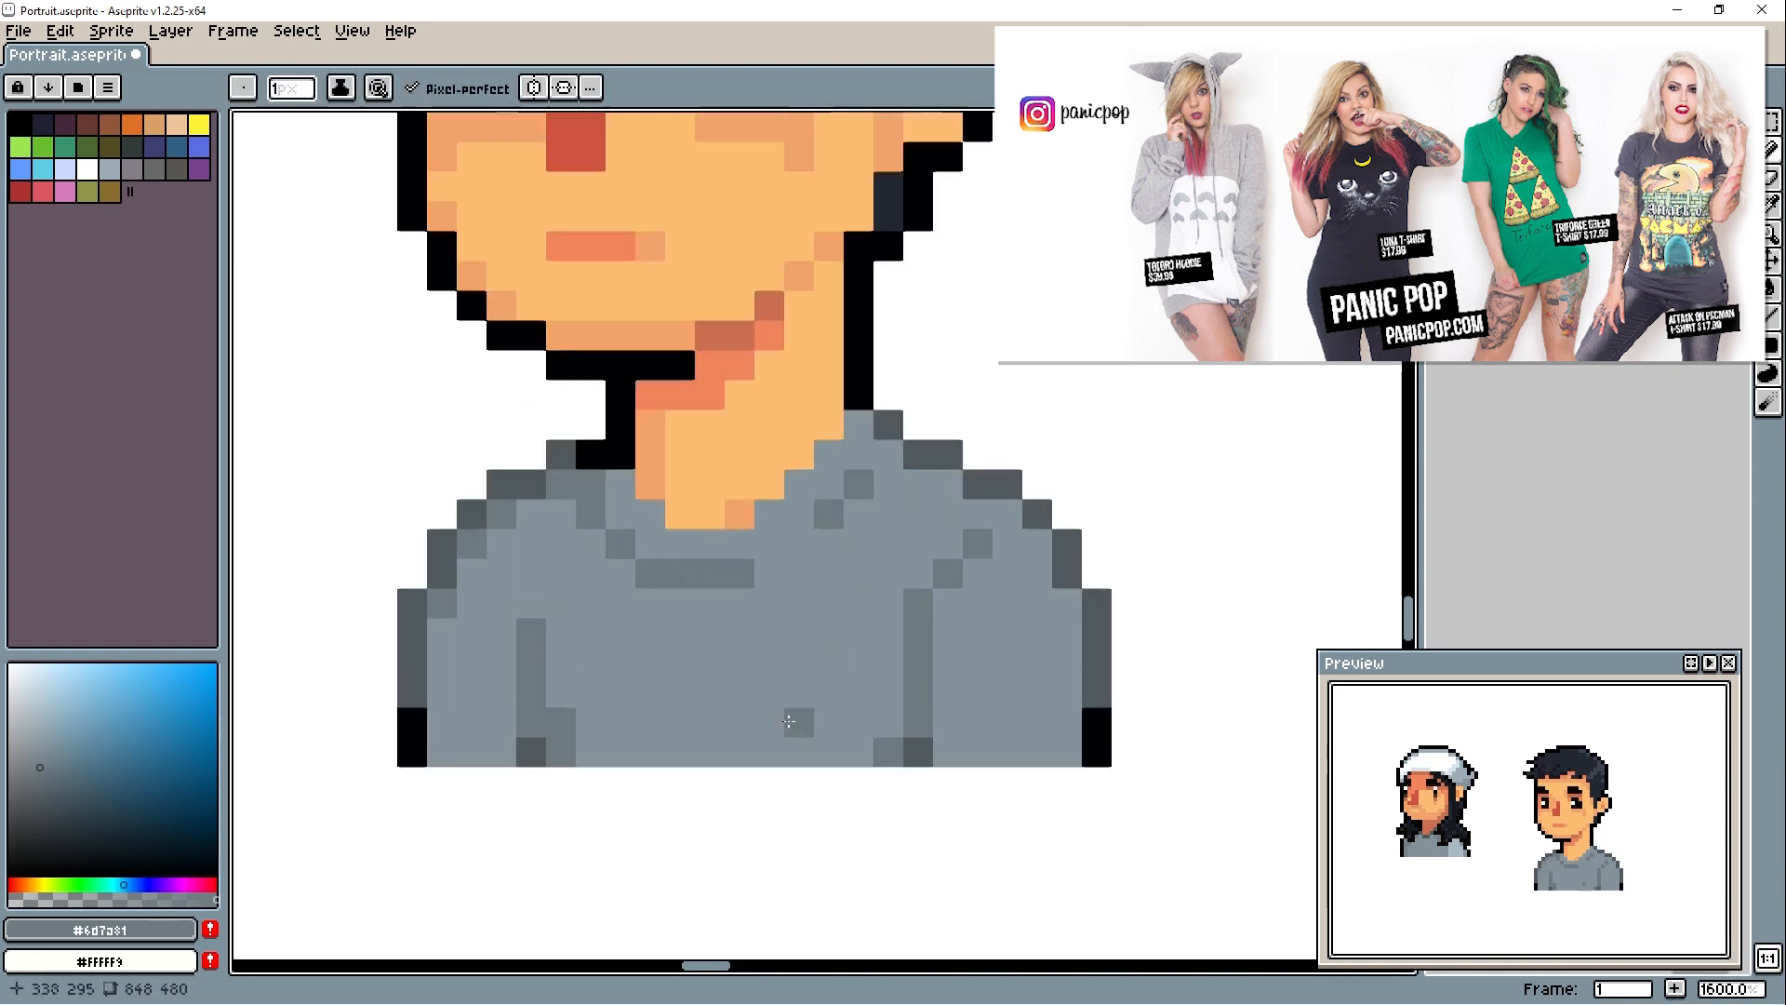
- Try a white outlined print and straight white lines on the chest of the shirt
scroll(548, 690, down, 1)
alt+click(531, 741)
click(10, 664)
mouse_move(689, 747)
mouse_down()
mouse_move(696, 676)
mouse_move(750, 661)
mouse_move(824, 750)
mouse_up()
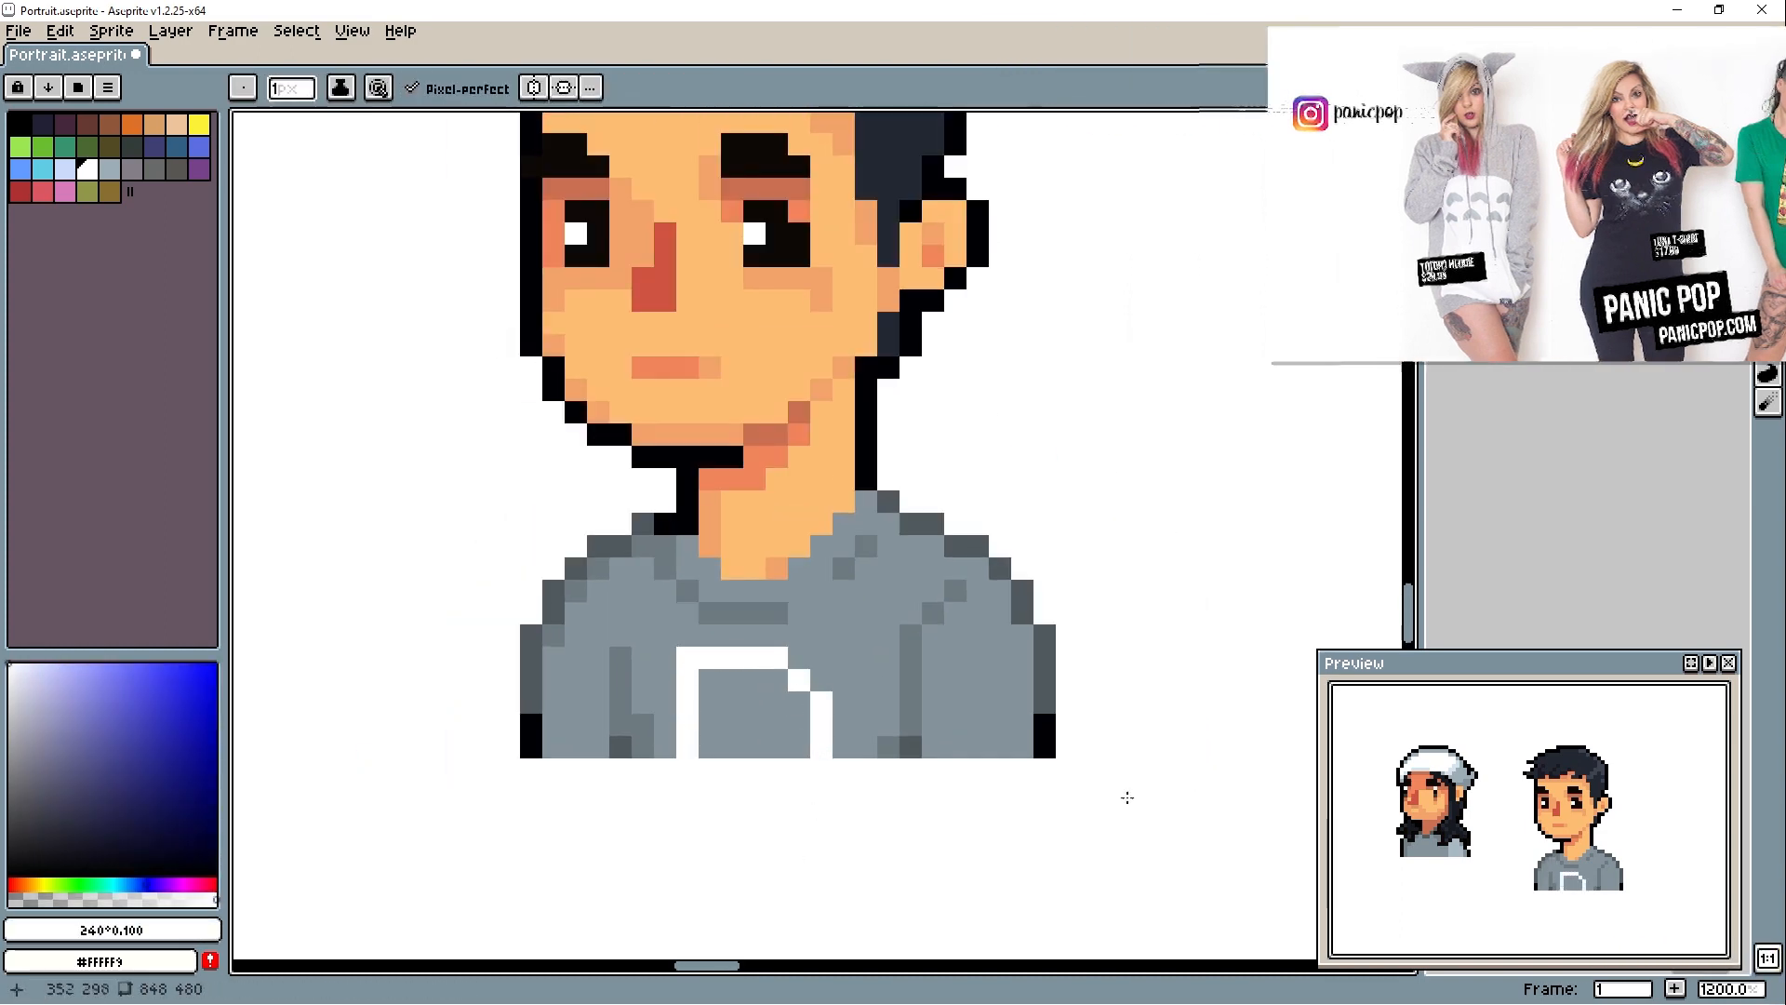
key(ctrl+z)
drag(688, 703, 822, 702)
drag(688, 747, 806, 747)
key(ctrl+z)
key(ctrl+z)
- Try a white vertical bar with a dot on each side as a chest emblem, plus extra strokes around it
drag(755, 680, 754, 726)
click(709, 703)
click(799, 702)
drag(1477, 811, 1475, 809)
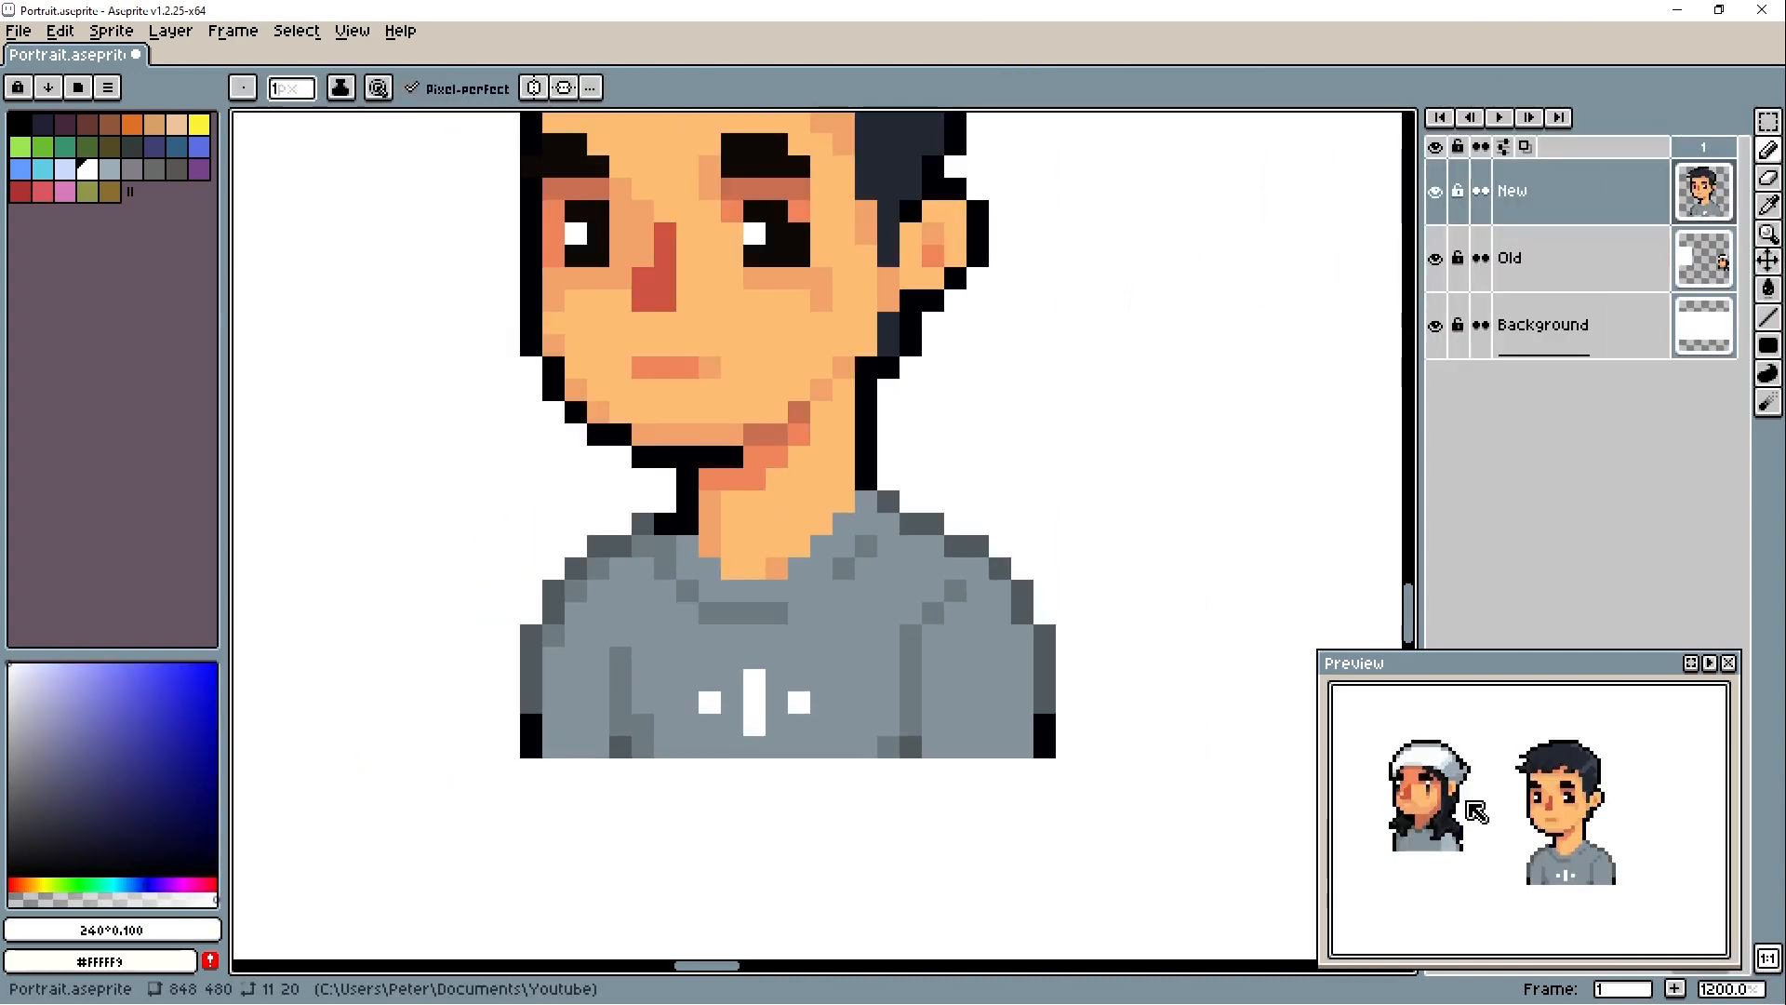
alt+click(822, 705)
mouse_move(799, 702)
mouse_down()
mouse_move(704, 700)
mouse_move(688, 723)
mouse_up()
alt+click(531, 735)
drag(755, 747, 778, 724)
key(ctrl+z)
key(ctrl+z)
key(ctrl+z)
key(ctrl+z)
key(ctrl+z)
key(ctrl+z)
key(ctrl+z)
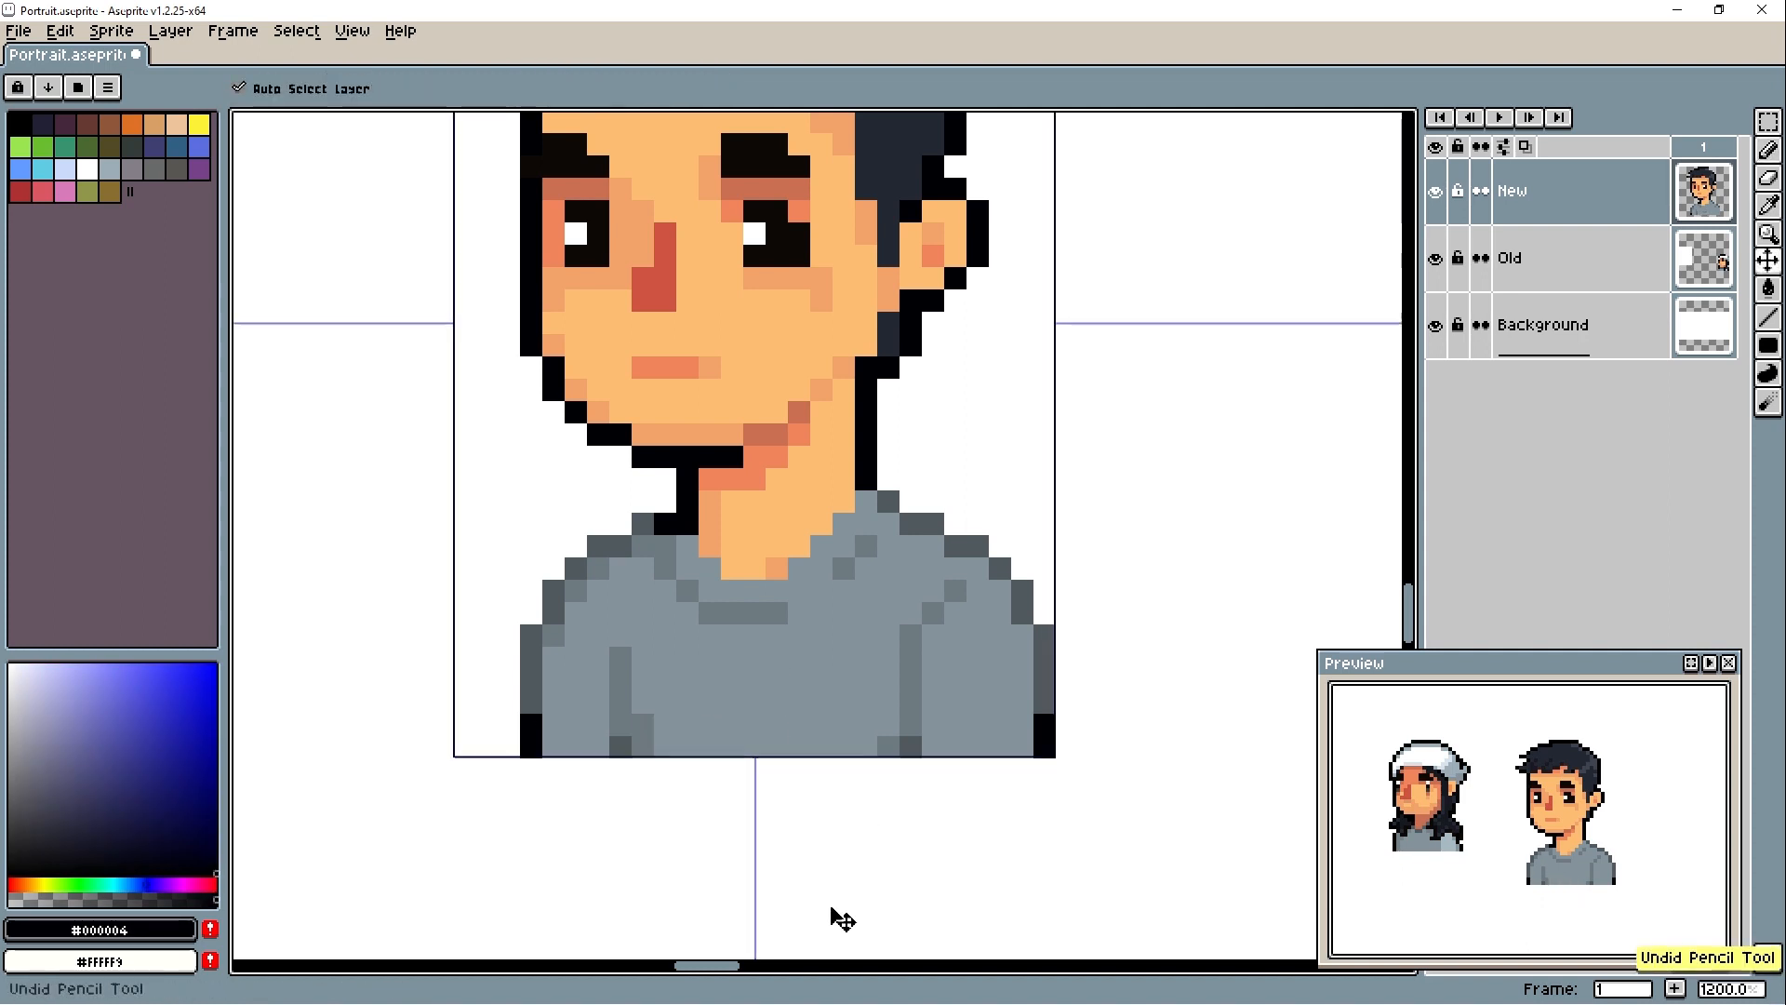
- Darken the bottom of the left sleeve crease and extend the dark part of the right sleeve outline in #000004
alt+click(644, 727)
alt+click(1046, 702)
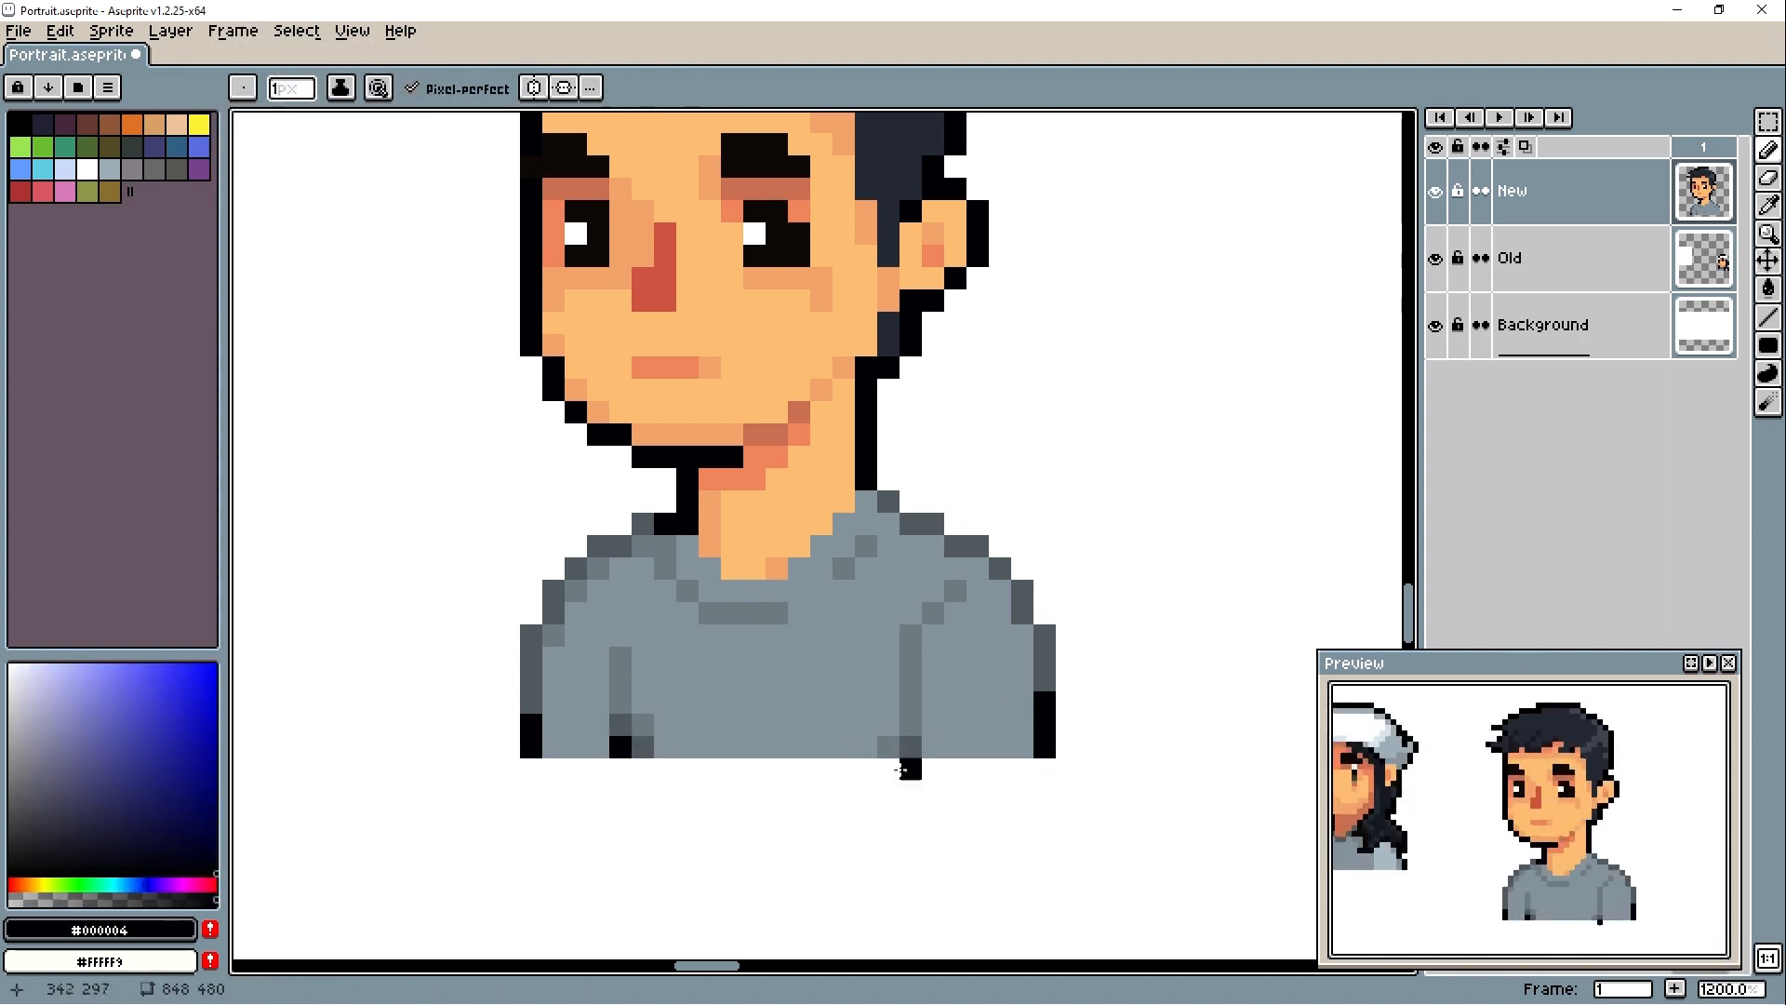
scroll(854, 628, down, 2)
scroll(683, 599, up, 1)
alt+click(683, 599)
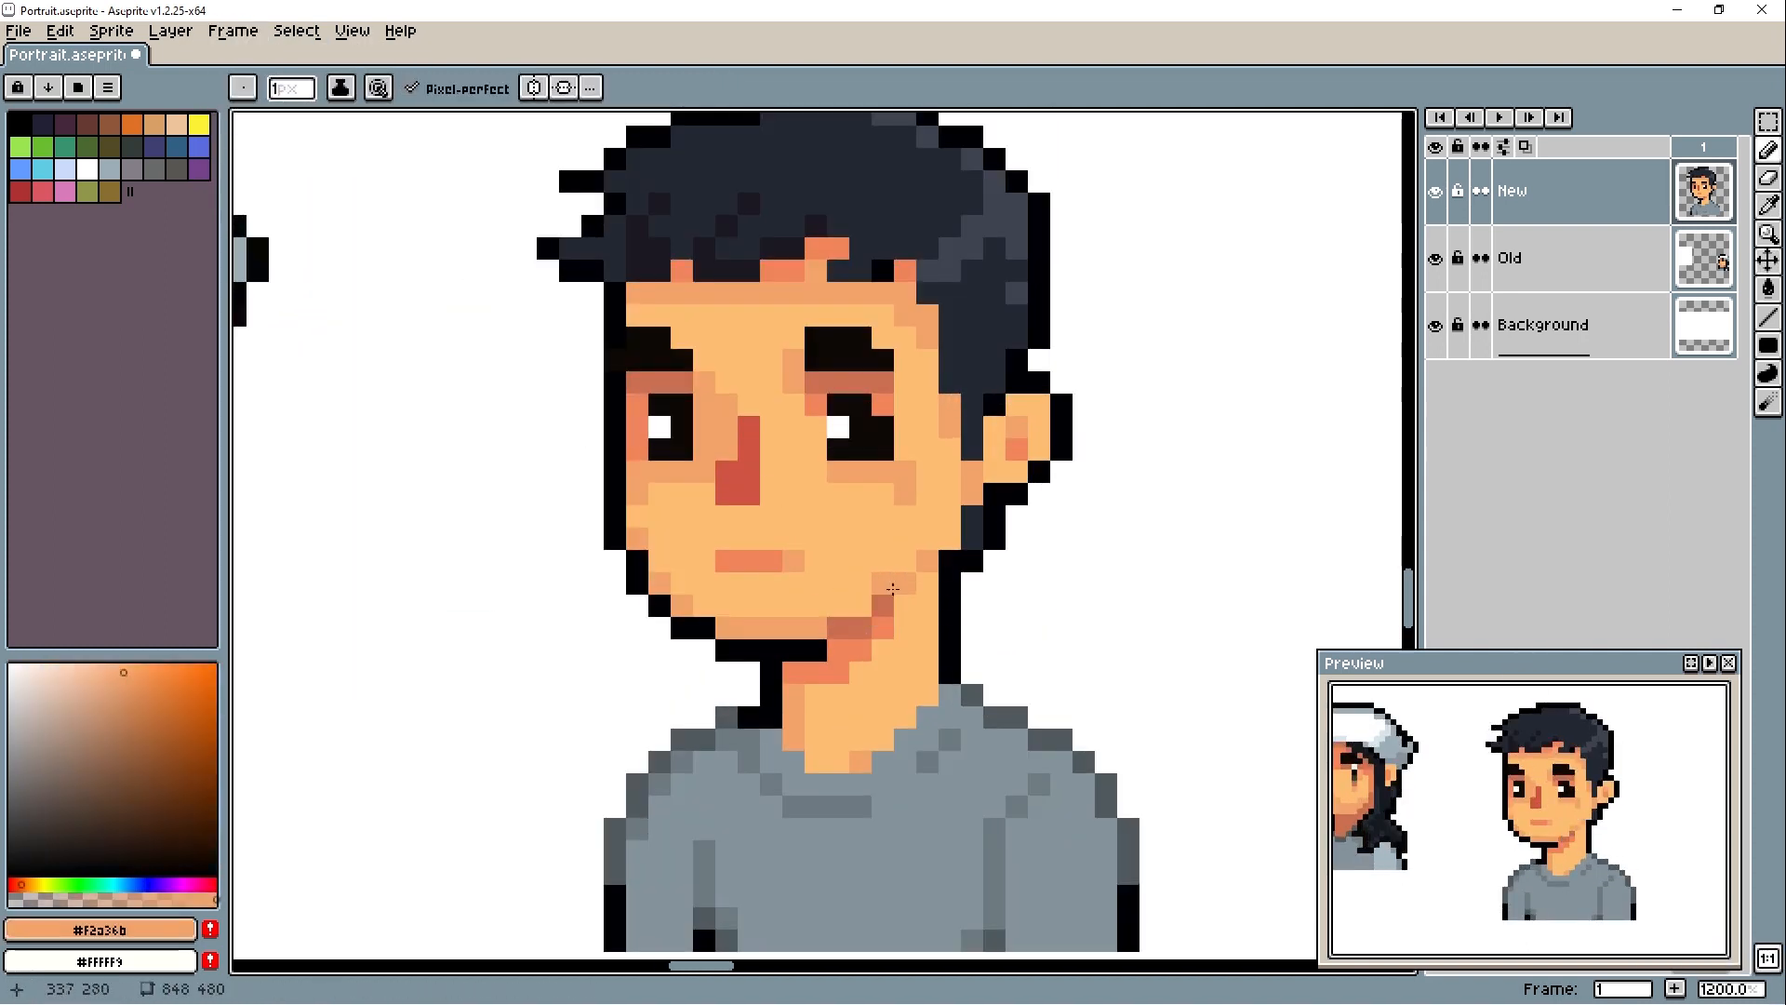
scroll(760, 572, down, 3)
scroll(760, 572, up, 3)
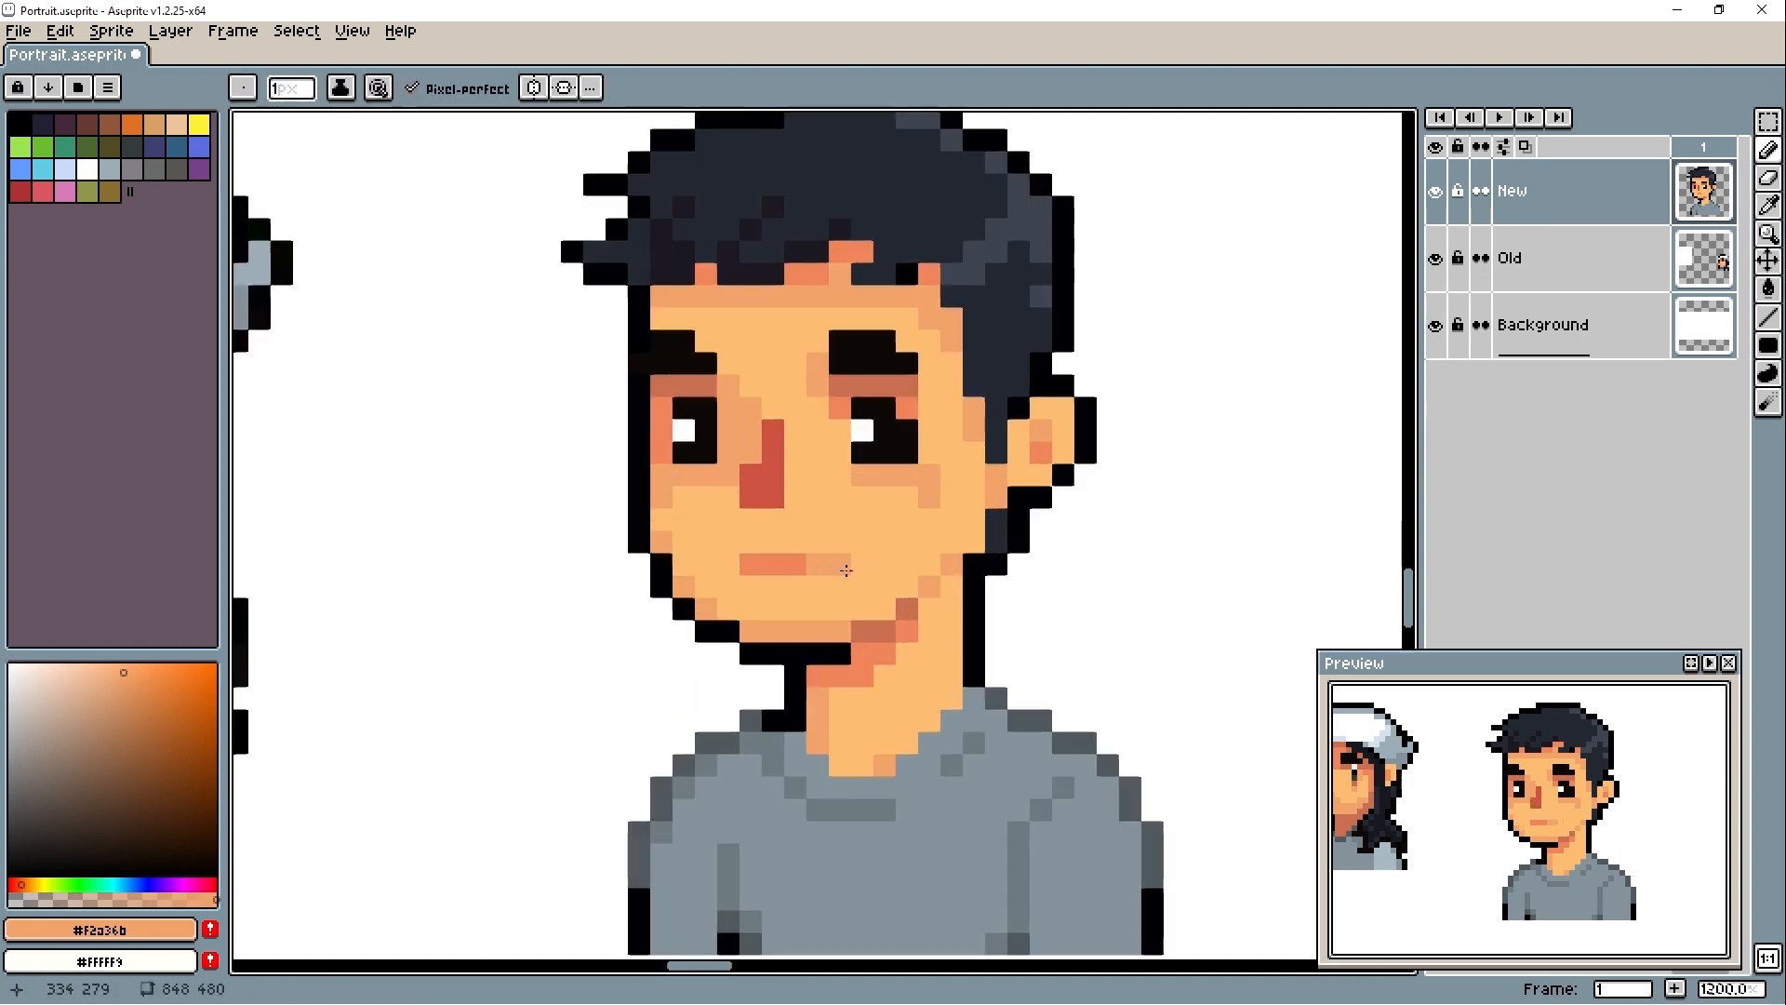
- Try a lighter grey highlight on the right side of the hair
scroll(758, 812, down, 1)
click(43, 786)
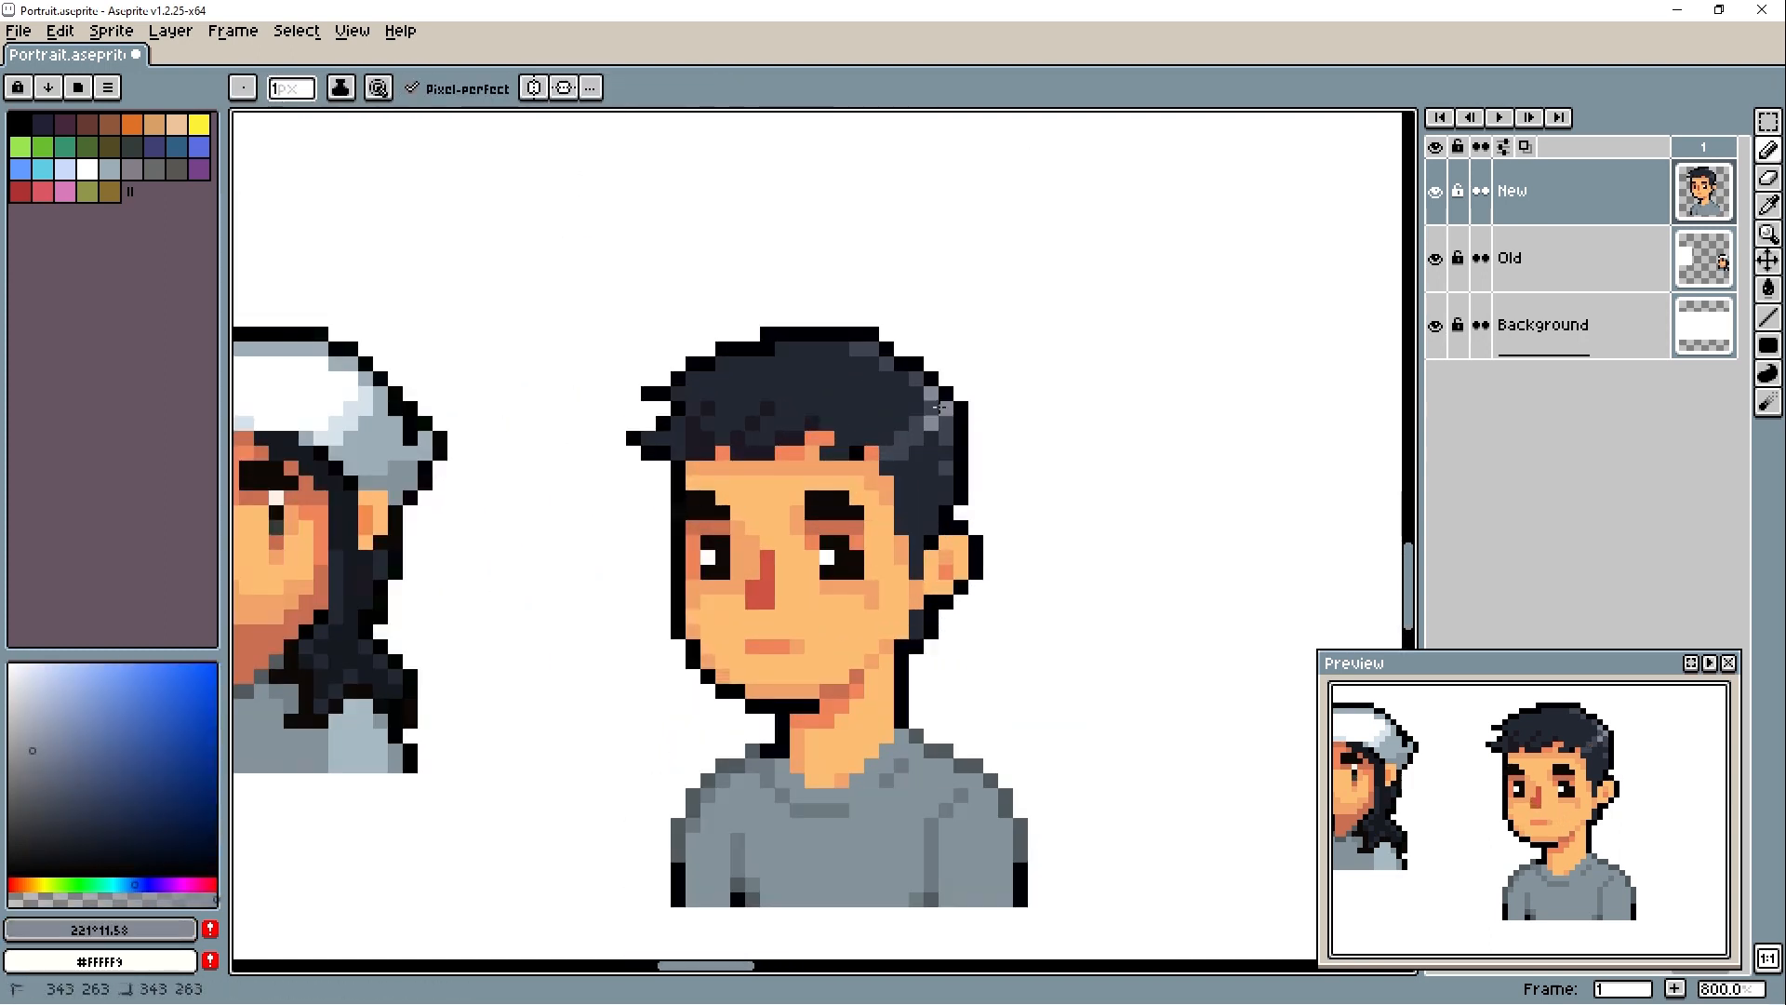
key(ctrl+z)
alt+click(827, 559)
key(ctrl+z)
- Add highlight strands in #3e4451 to the fringe on the front left of the hair
alt+click(934, 420)
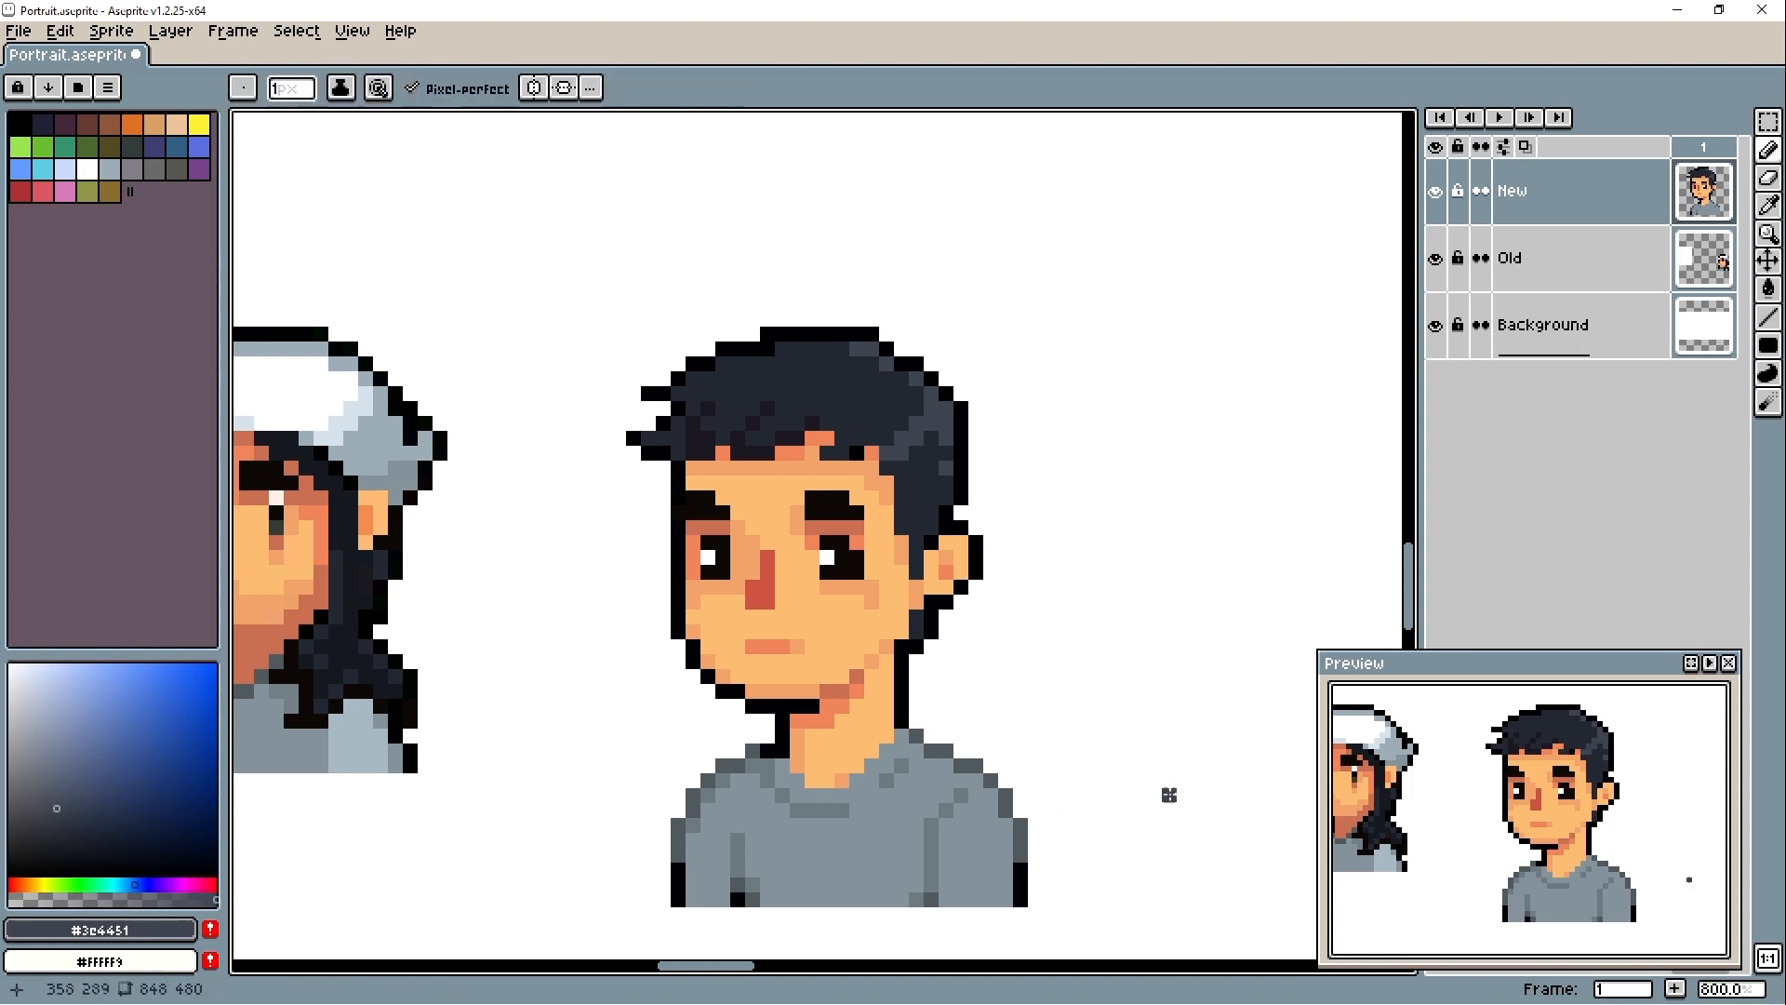
scroll(1396, 766, down, 1)
alt+click(938, 415)
drag(752, 438, 767, 424)
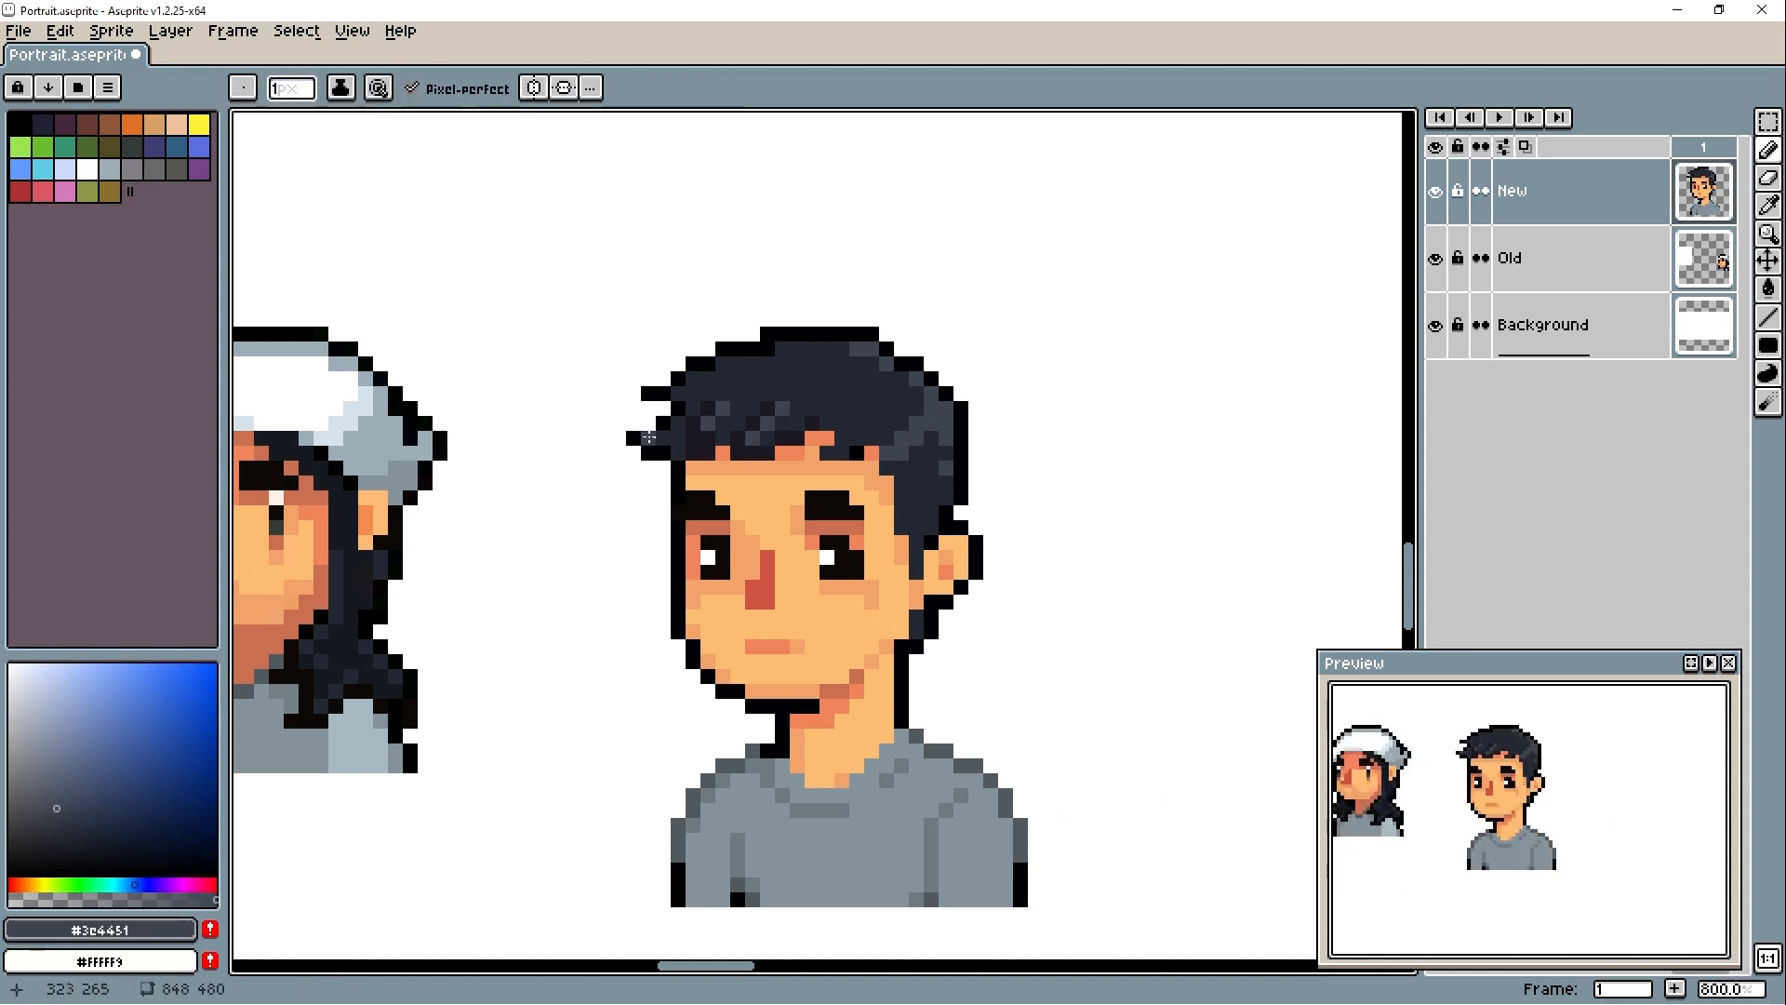
- Draw a dark hair strand hanging over the forehead above the right eye and undo the last stray mark
alt+click(852, 430)
drag(842, 468, 819, 468)
alt+click(857, 453)
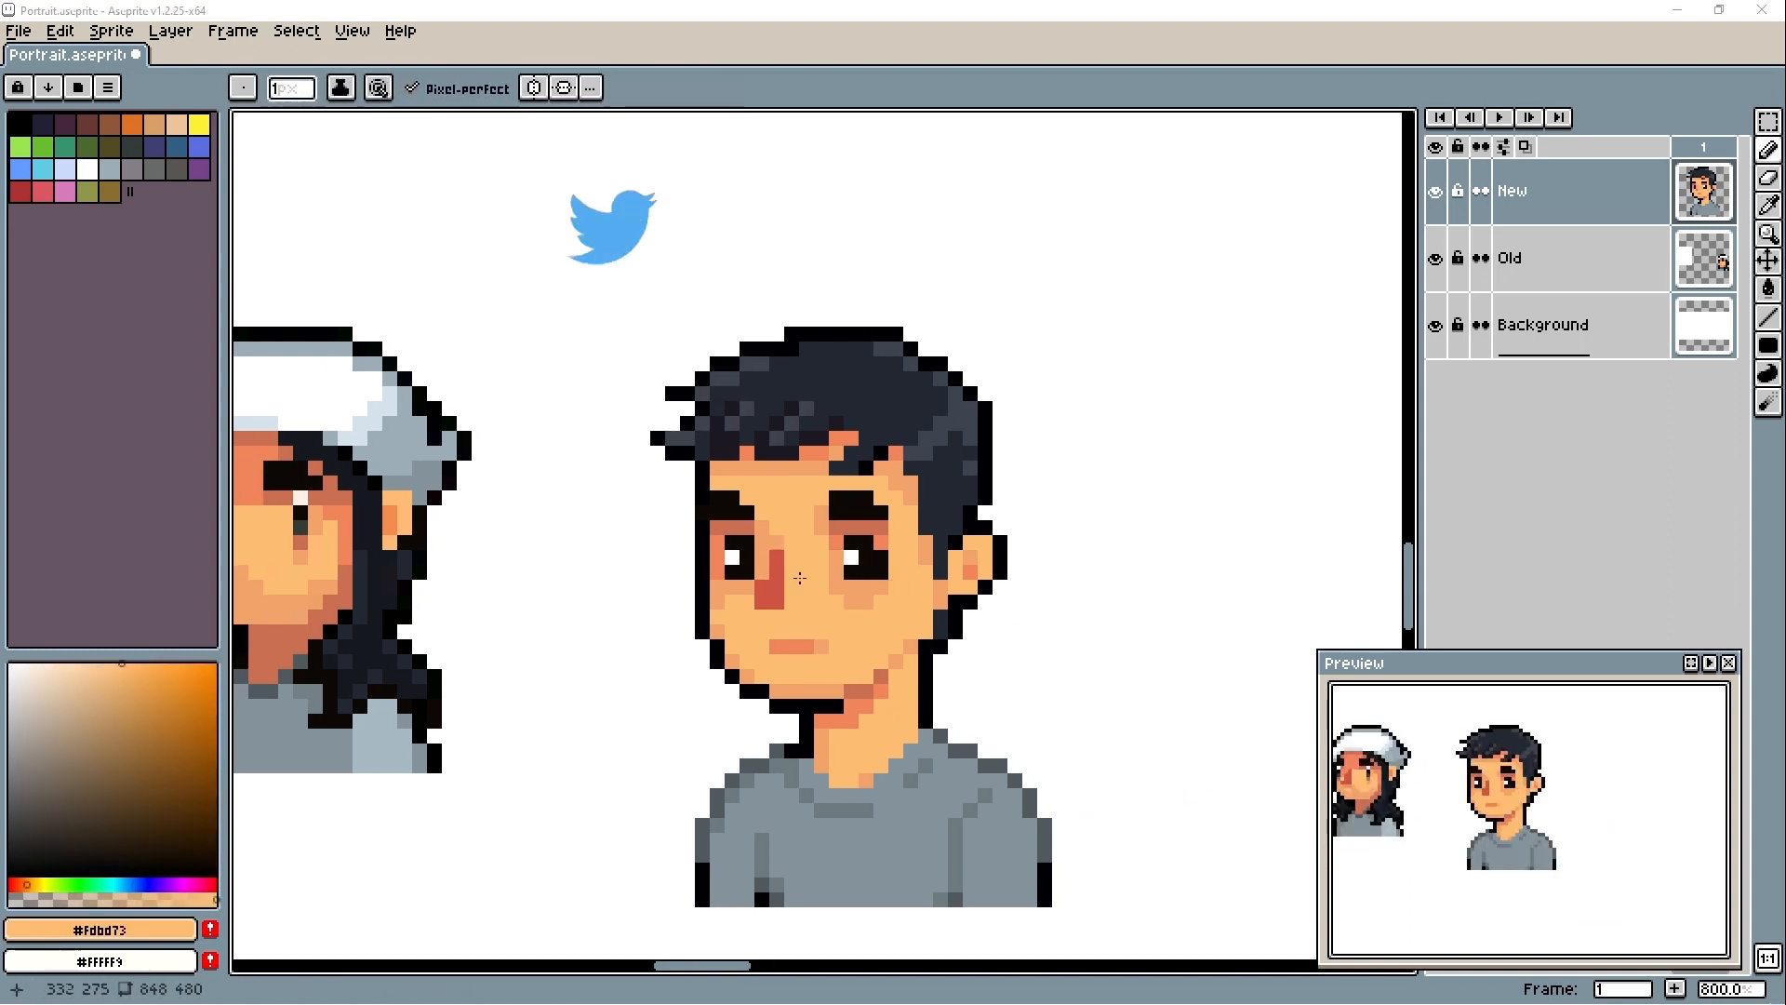
key(ctrl+z)
key(b)
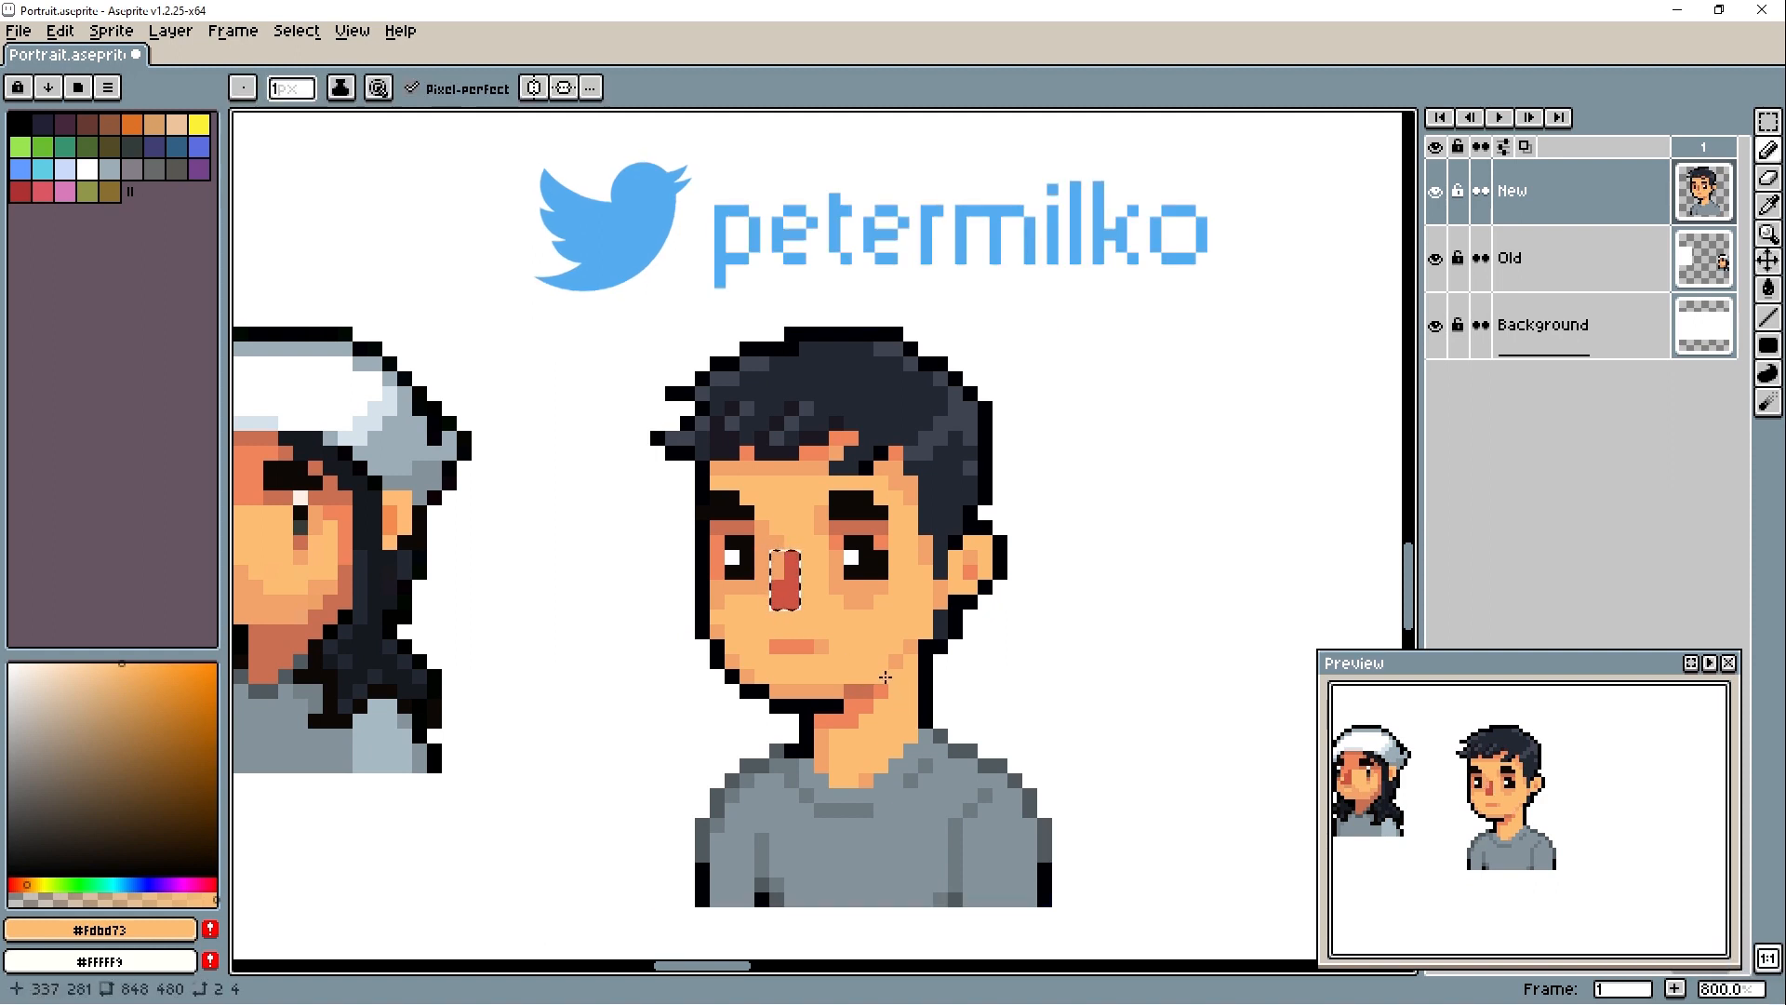
- Move the 2 × 4 px nose one pixel left and one down, then fill the gap with skin tones
key(m)
key(Left)
key(Down)
key(ctrl+d)
key(b)
alt+click(779, 544)
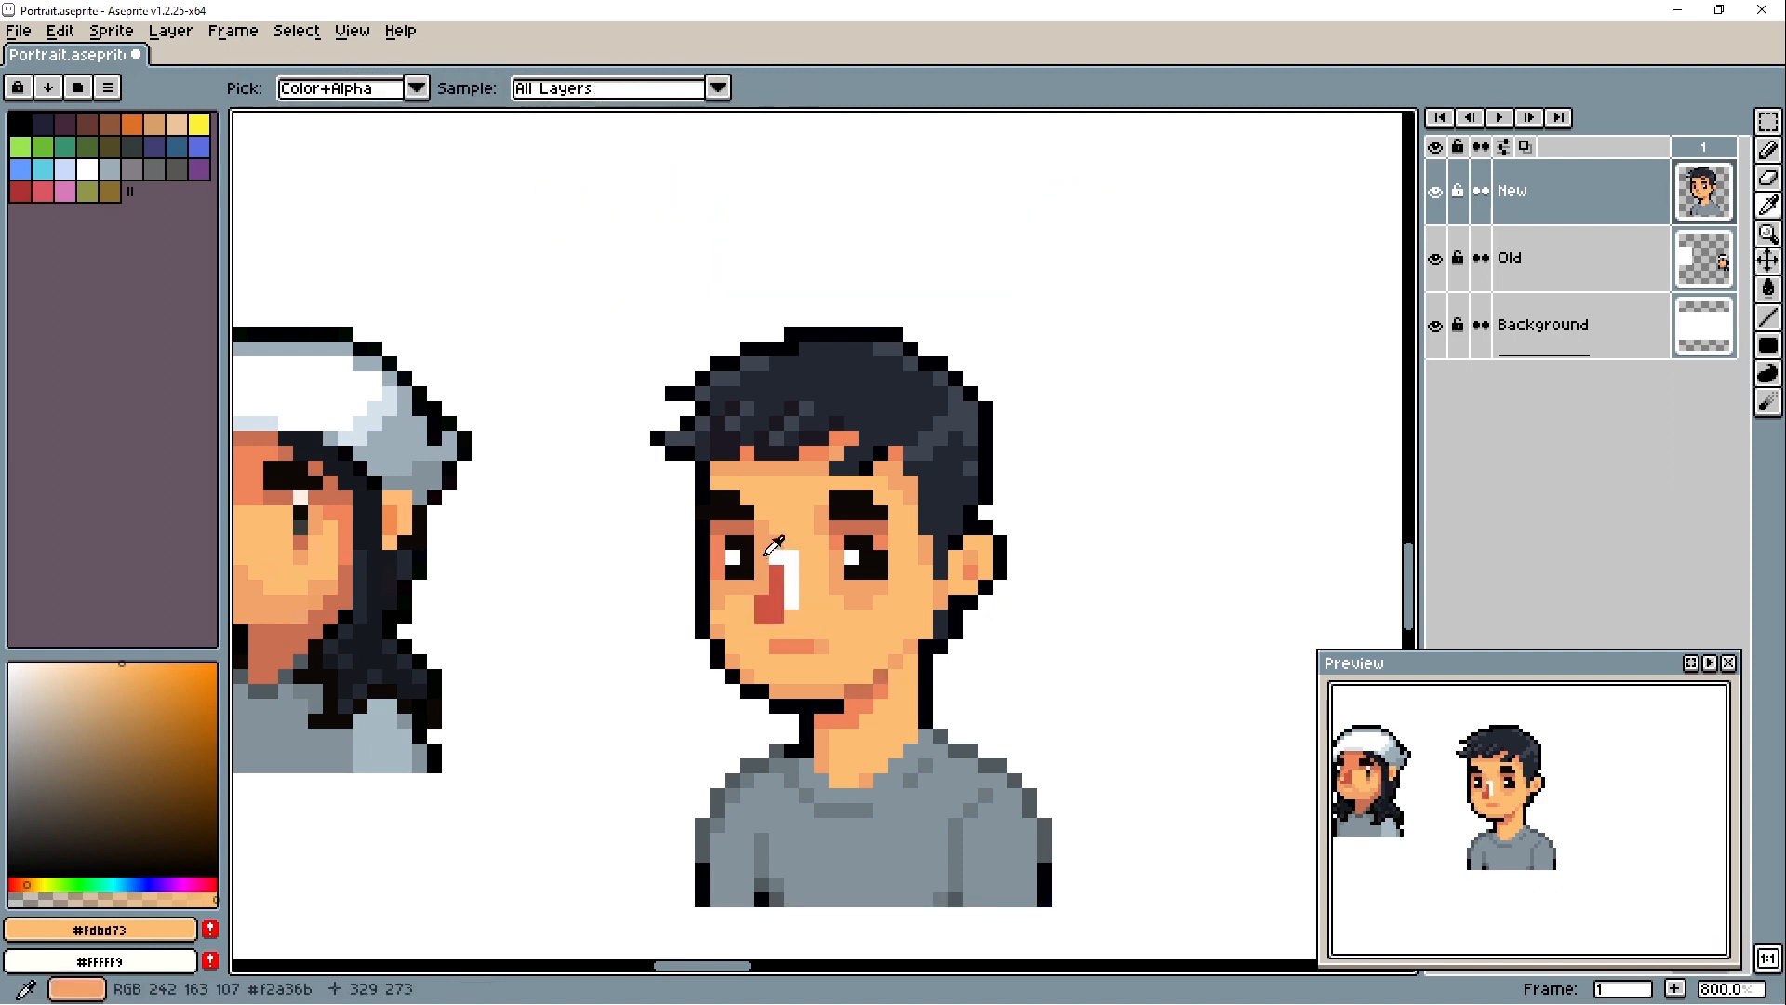
drag(793, 603, 779, 558)
- Select the new portrait, about 34 × 48 px, and place two copies of it in a row to its right
scroll(1027, 512, down, 3)
drag(1028, 511, 682, 440)
key(m)
drag(462, 316, 715, 674)
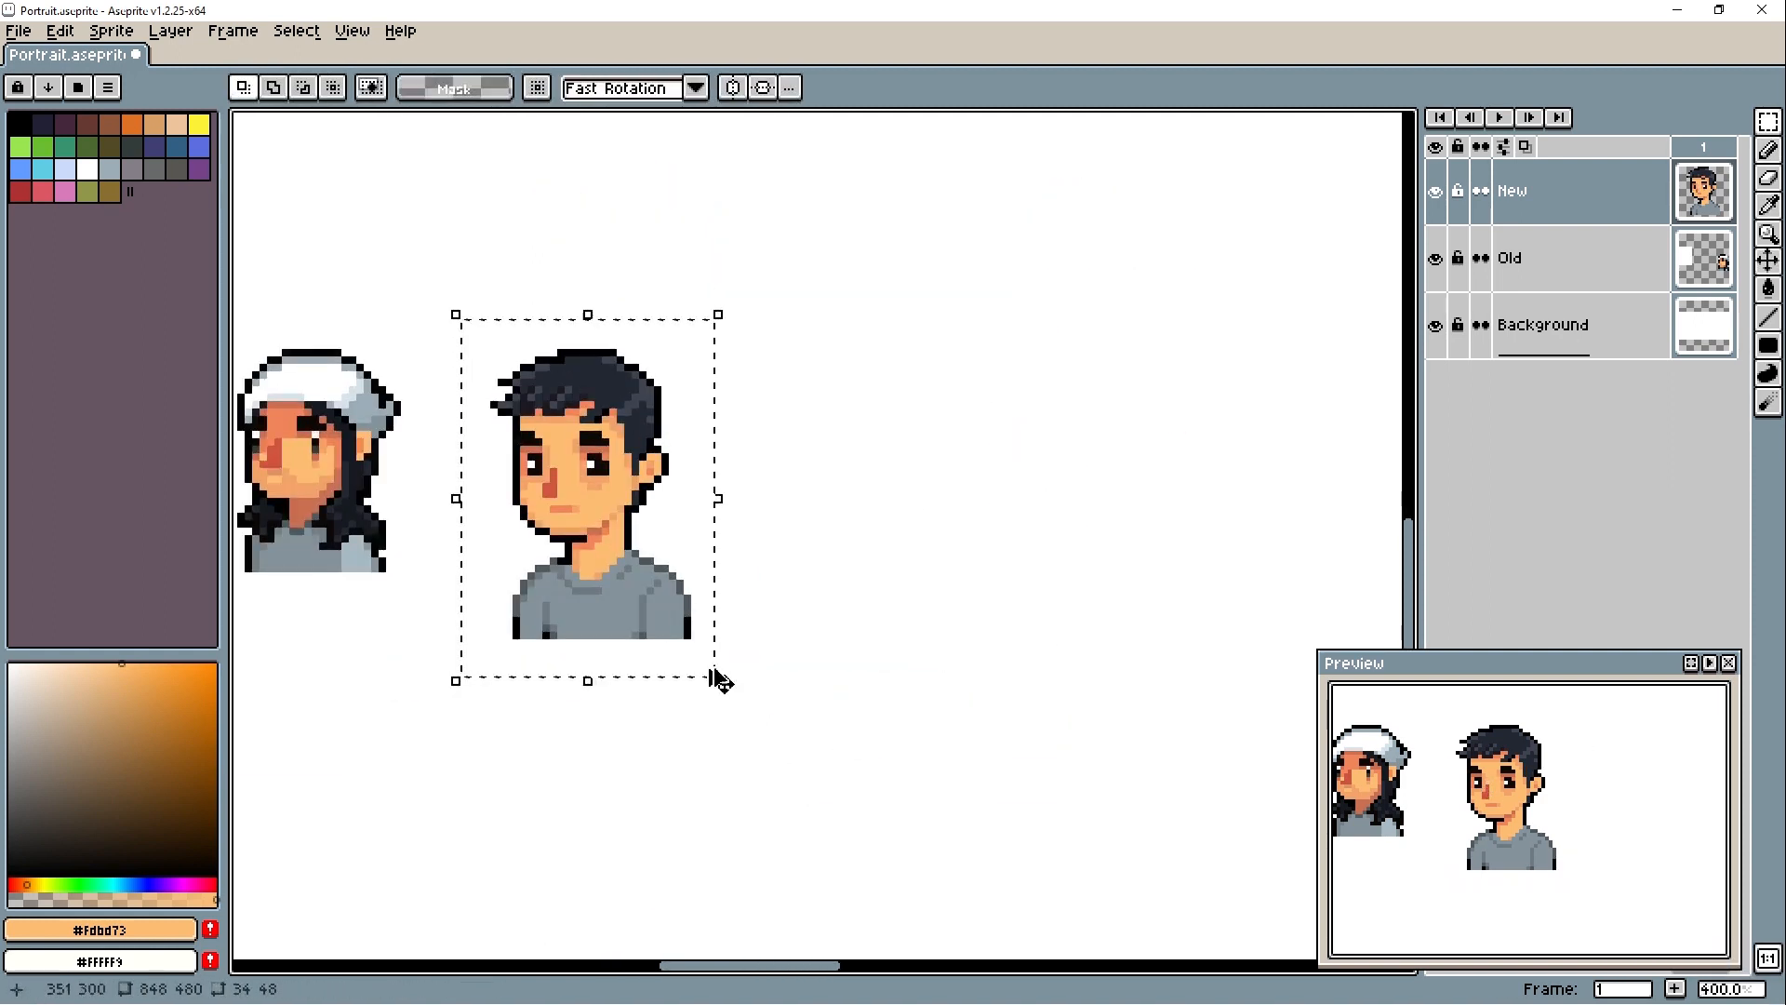
key(ctrl+c)
key(ctrl+v)
drag(605, 607, 978, 584)
key(ctrl+d)
drag(638, 503, 792, 511)
- Move the nose of the second portrait up one pixel and patch the skin around it
scroll(791, 511, up, 4)
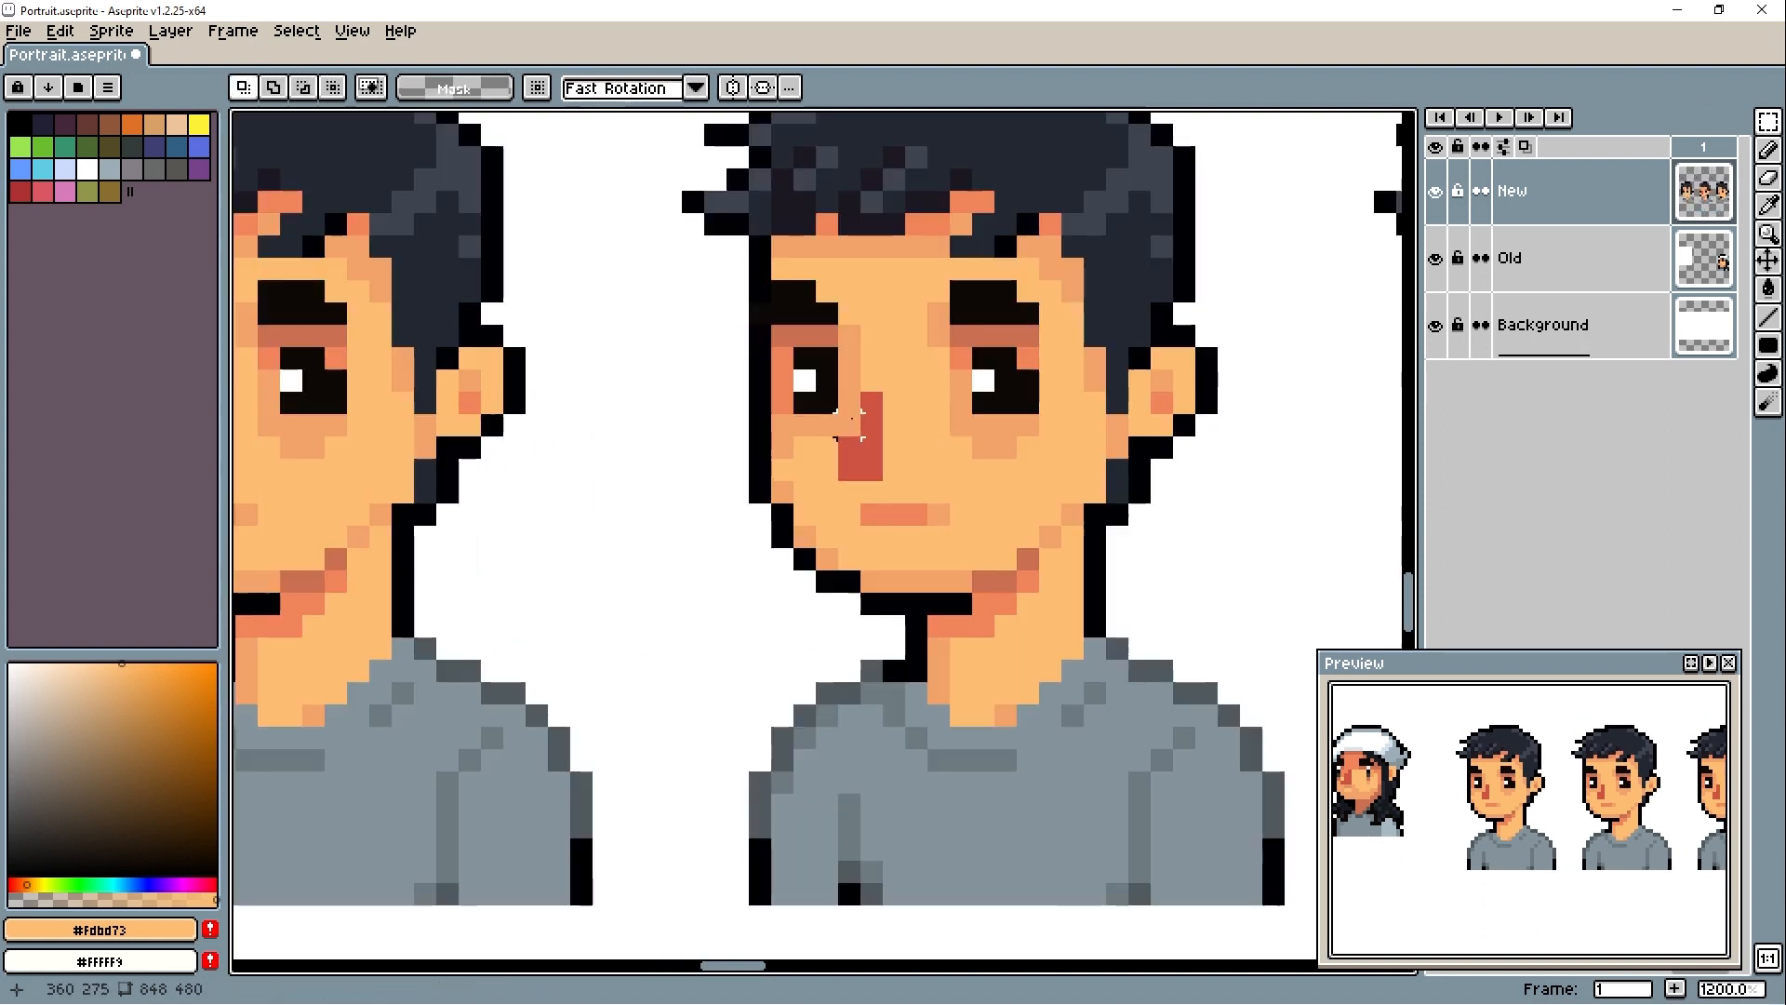
drag(847, 400, 876, 474)
key(Up)
key(ctrl+d)
key(b)
scroll(924, 449, down, 4)
- Shift the third portrait's nose one pixel right and one up, and patch the gaps with #f2a36b and #fdbd73
key(m)
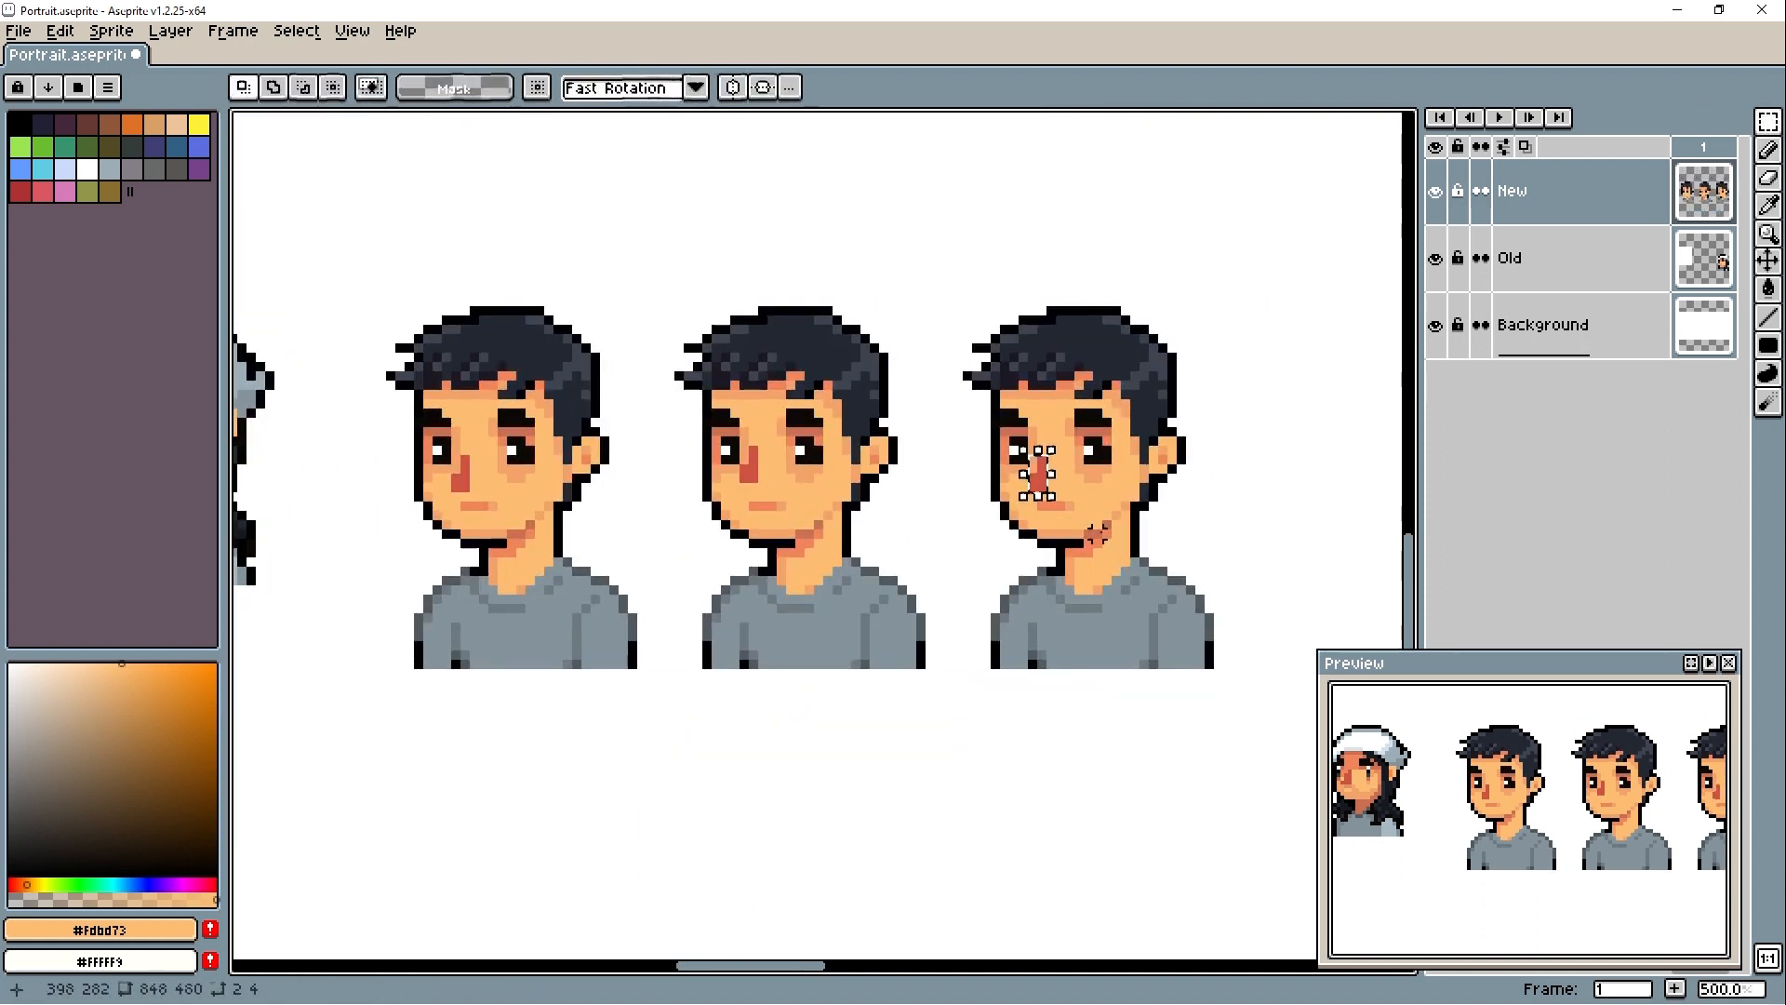
drag(1033, 461, 1042, 461)
drag(1520, 838, 1419, 830)
key(ctrl+d)
key(i)
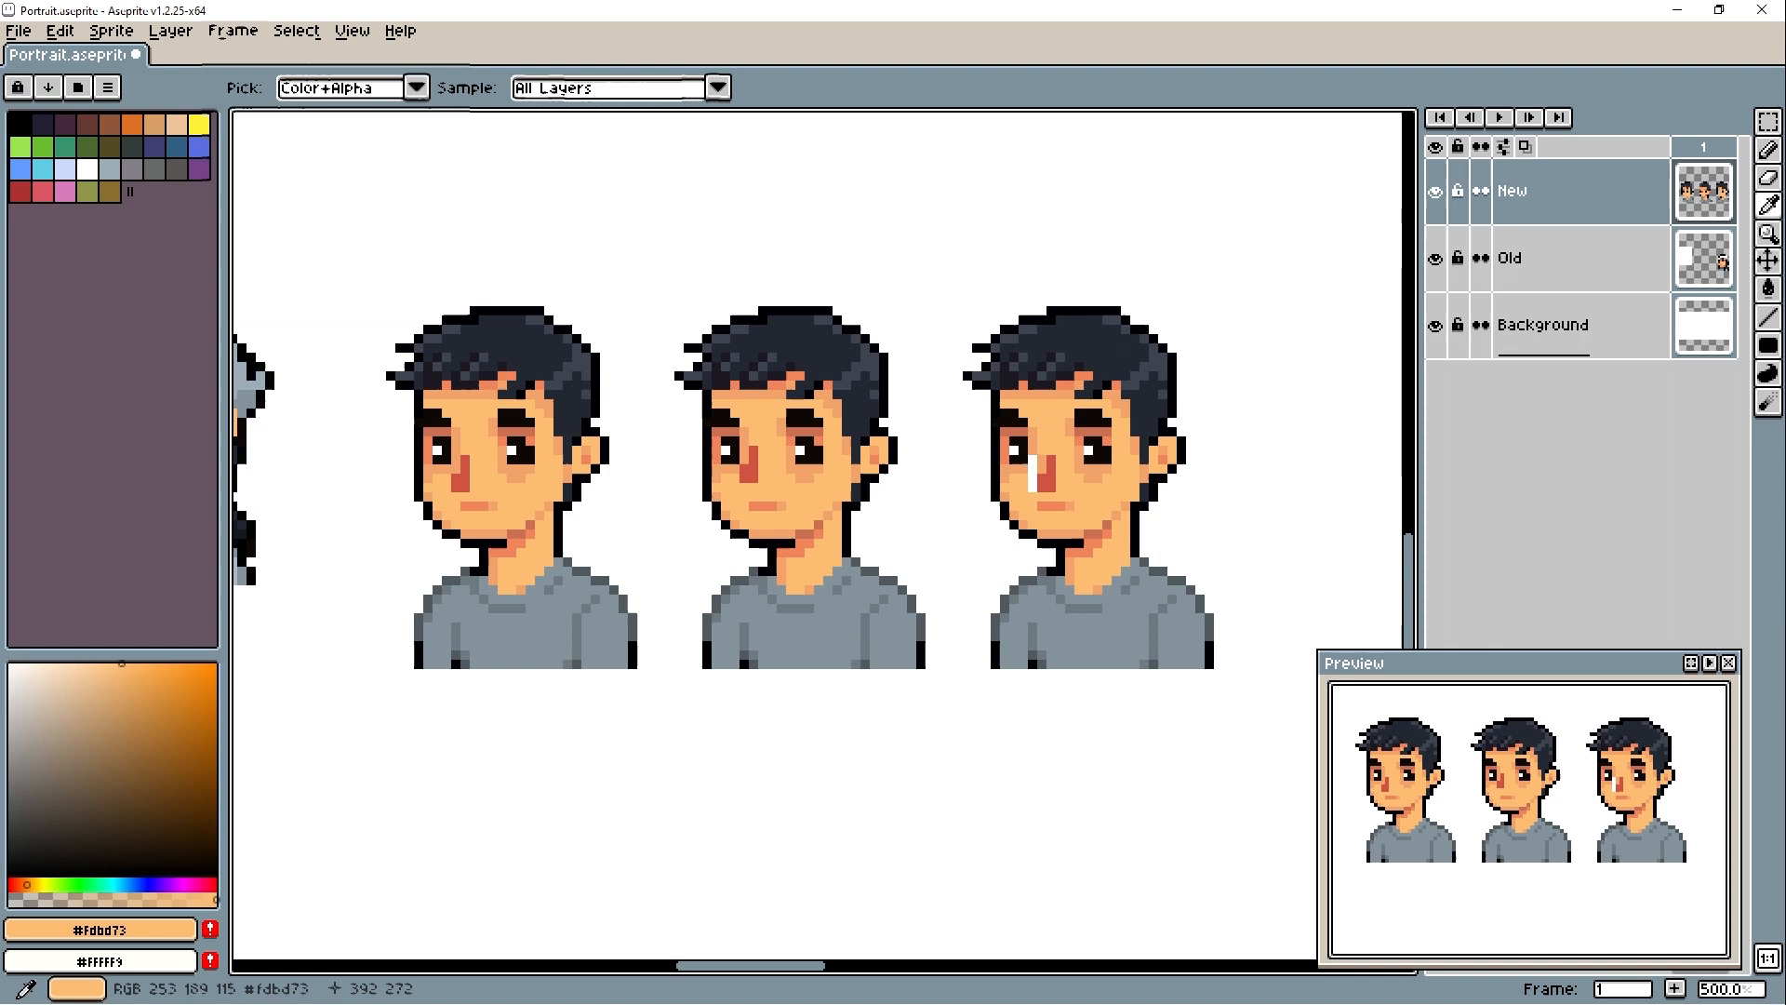
click(1040, 448)
key(b)
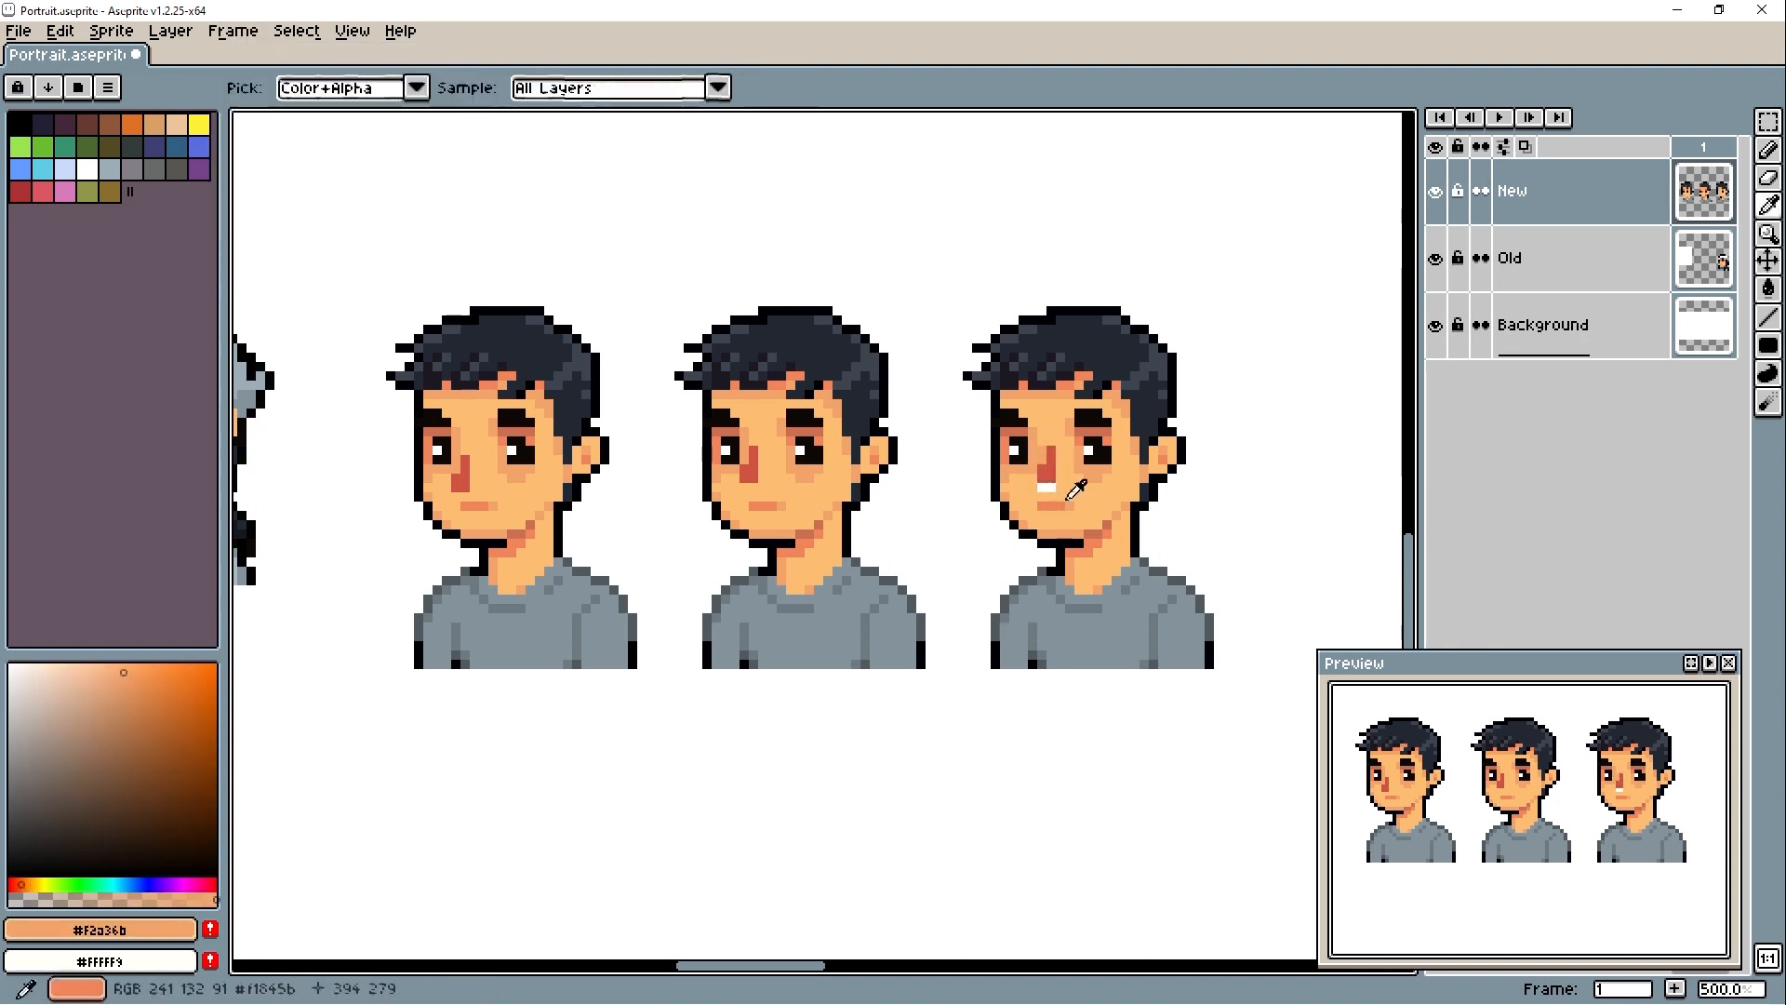
alt+click(1068, 497)
drag(1052, 487, 1042, 487)
- Duplicate the first new portrait below the row and copy it once more to form a second row of two
scroll(964, 647, down, 2)
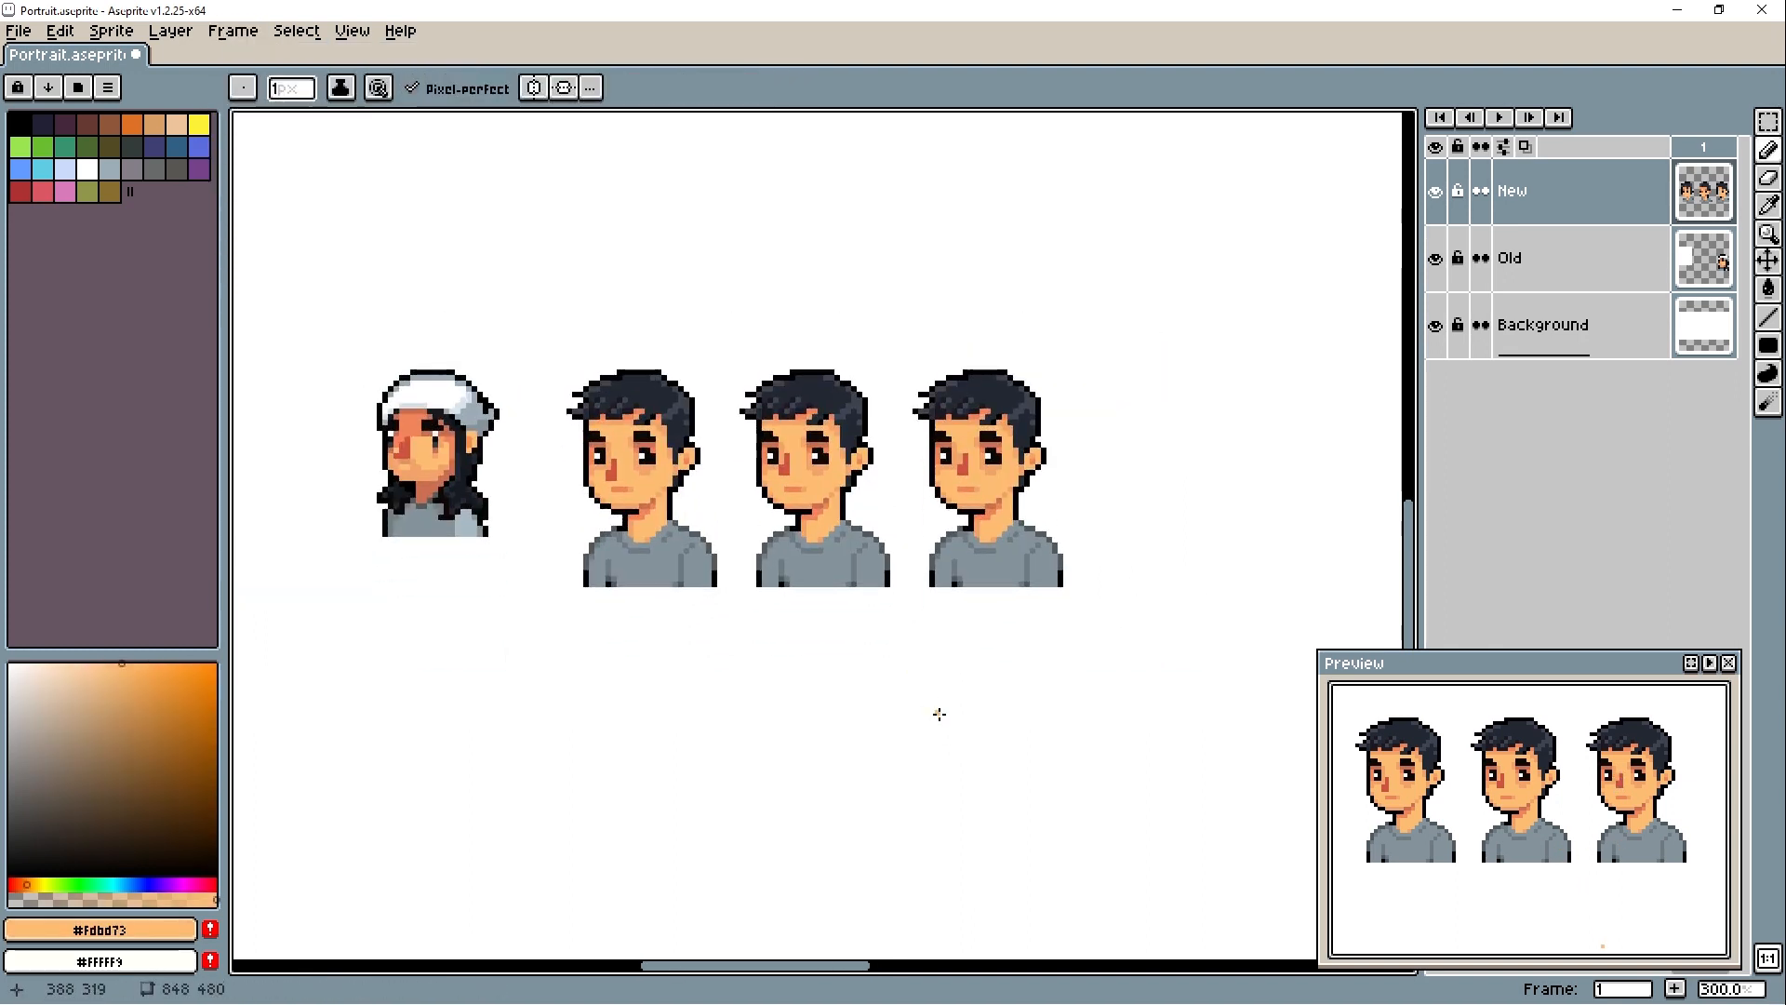
key(m)
drag(556, 347, 732, 618)
drag(686, 493, 692, 761)
drag(822, 765, 845, 528)
scroll(844, 528, up, 1)
drag(642, 610, 642, 633)
drag(620, 226, 865, 605)
key(ctrl+d)
- Retouch the skin around the nose of the second portrait in the lower row with #f2a36b
key(b)
scroll(845, 564, up, 2)
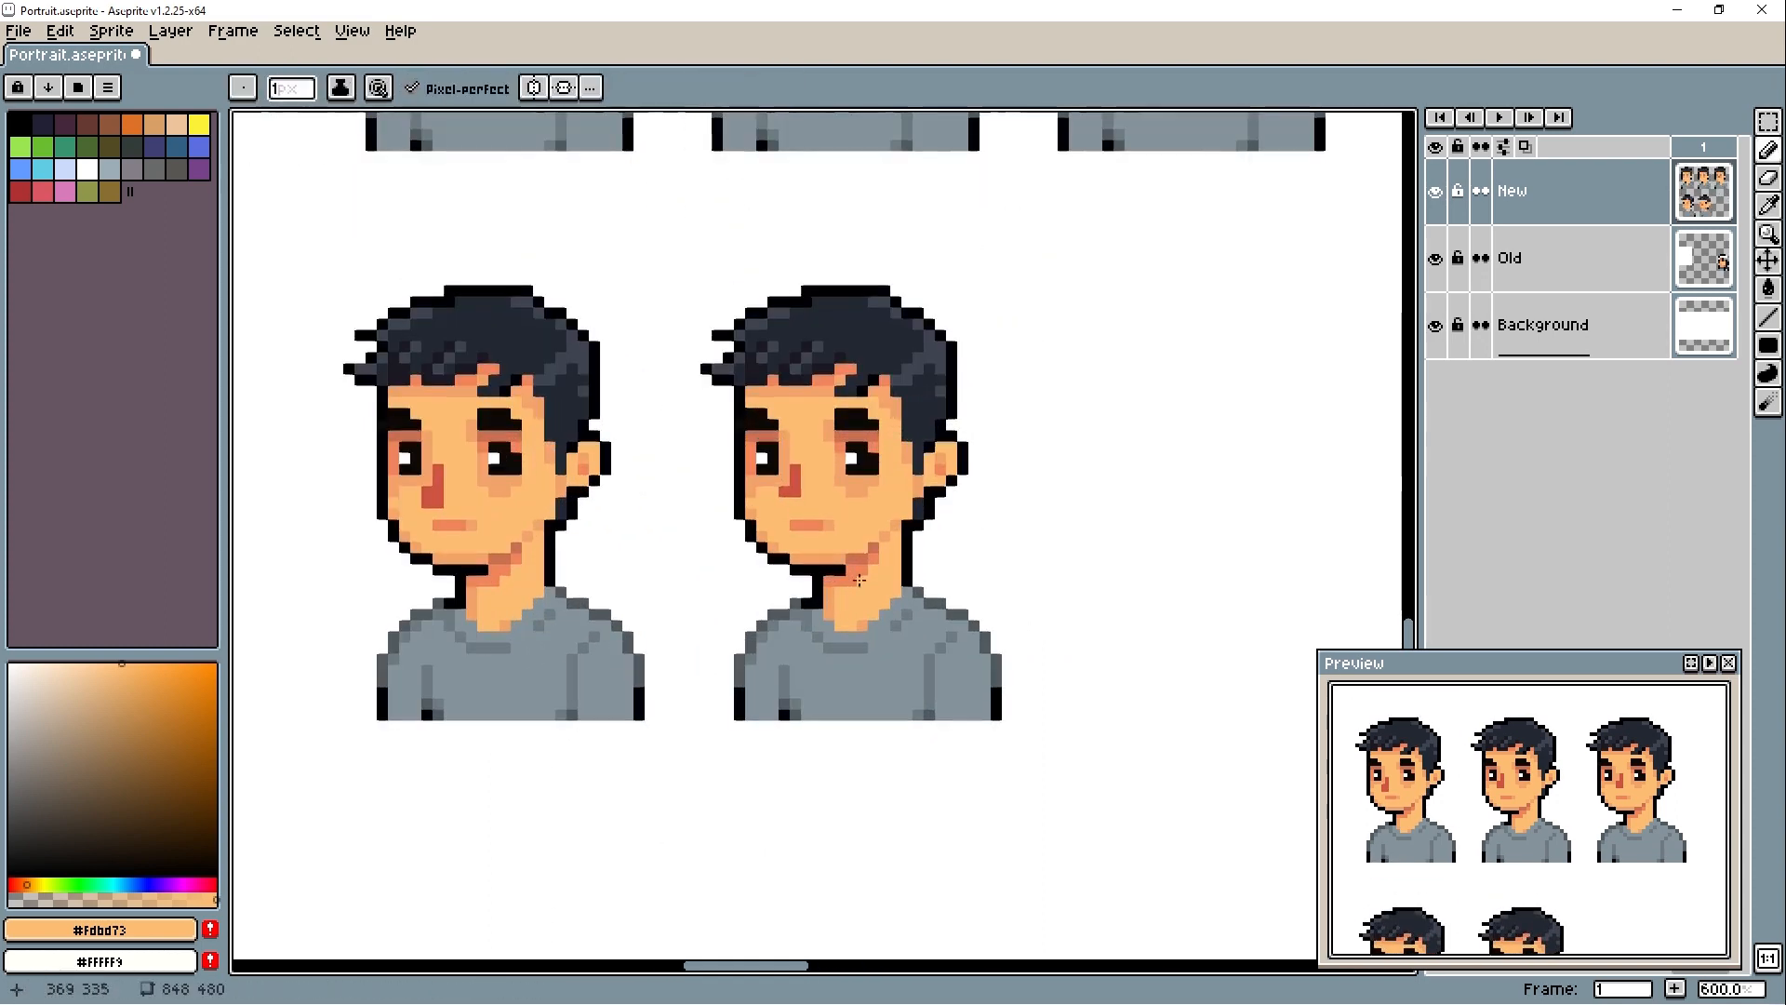
scroll(837, 558, down, 5)
scroll(831, 544, up, 4)
scroll(779, 602, down, 3)
scroll(808, 496, up, 2)
alt+click(808, 496)
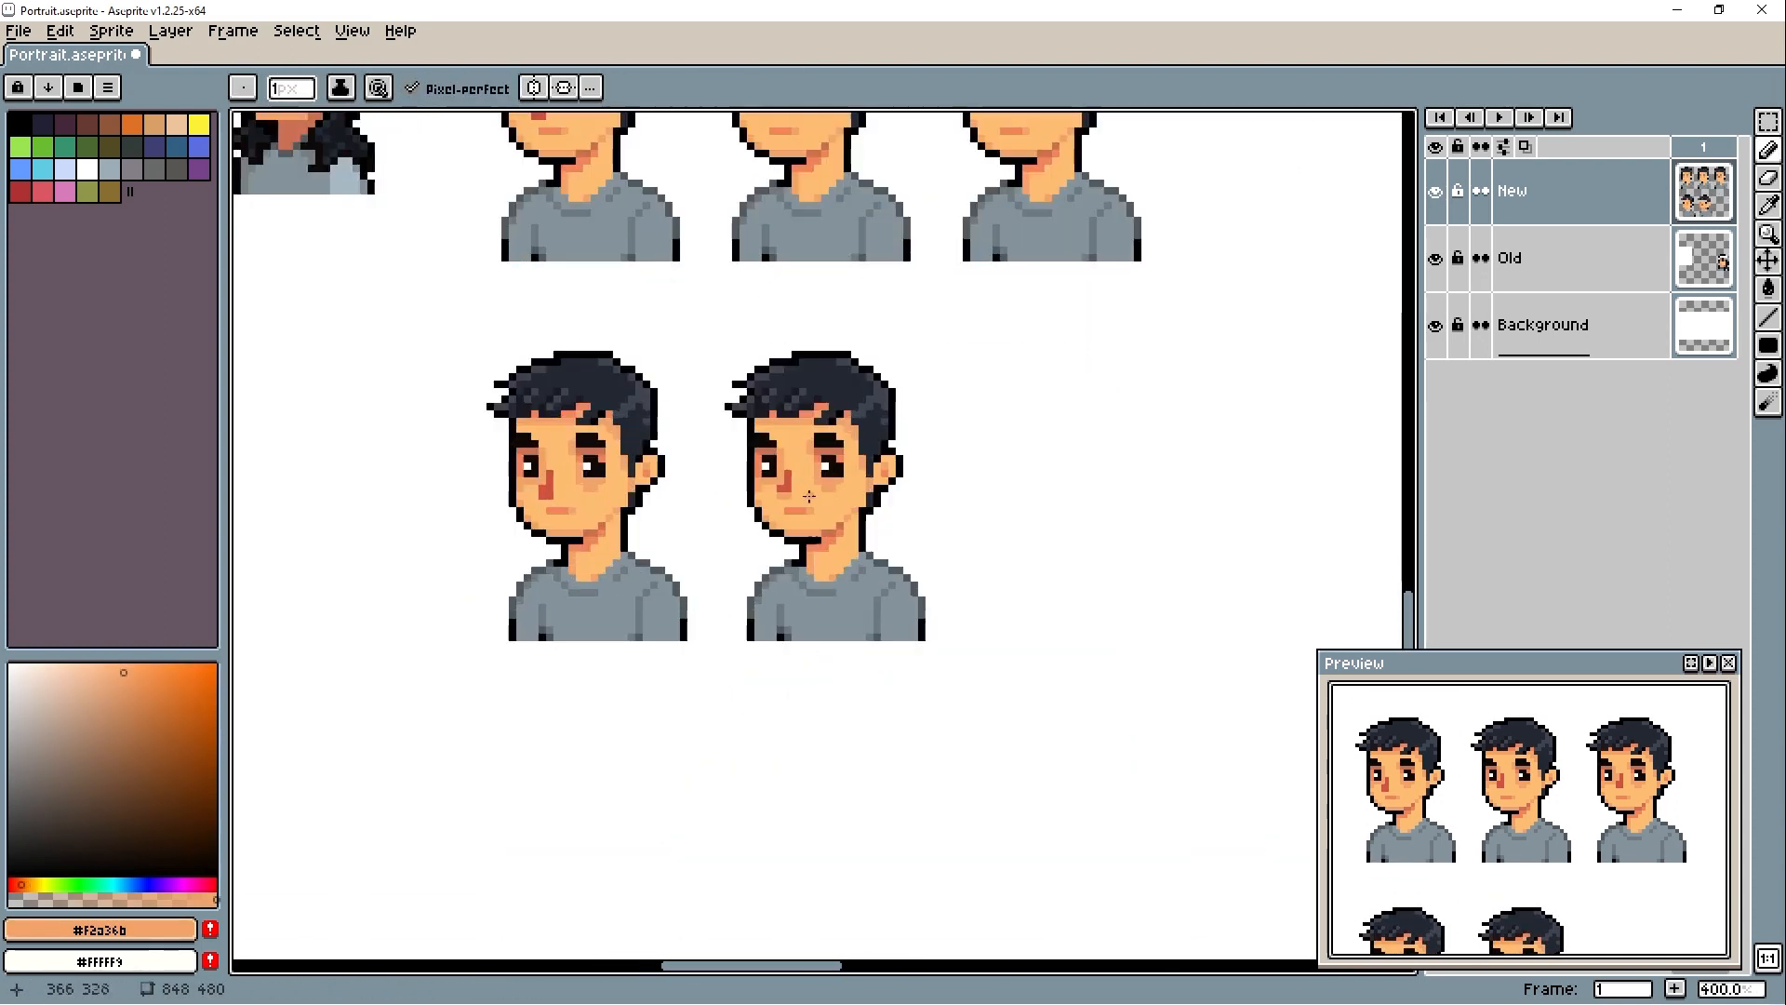
alt+click(807, 491)
- Enlarge the preview window and shift its view to compare all five portrait variants
scroll(837, 653, down, 1)
drag(1496, 790, 1491, 405)
drag(1488, 544, 1490, 637)
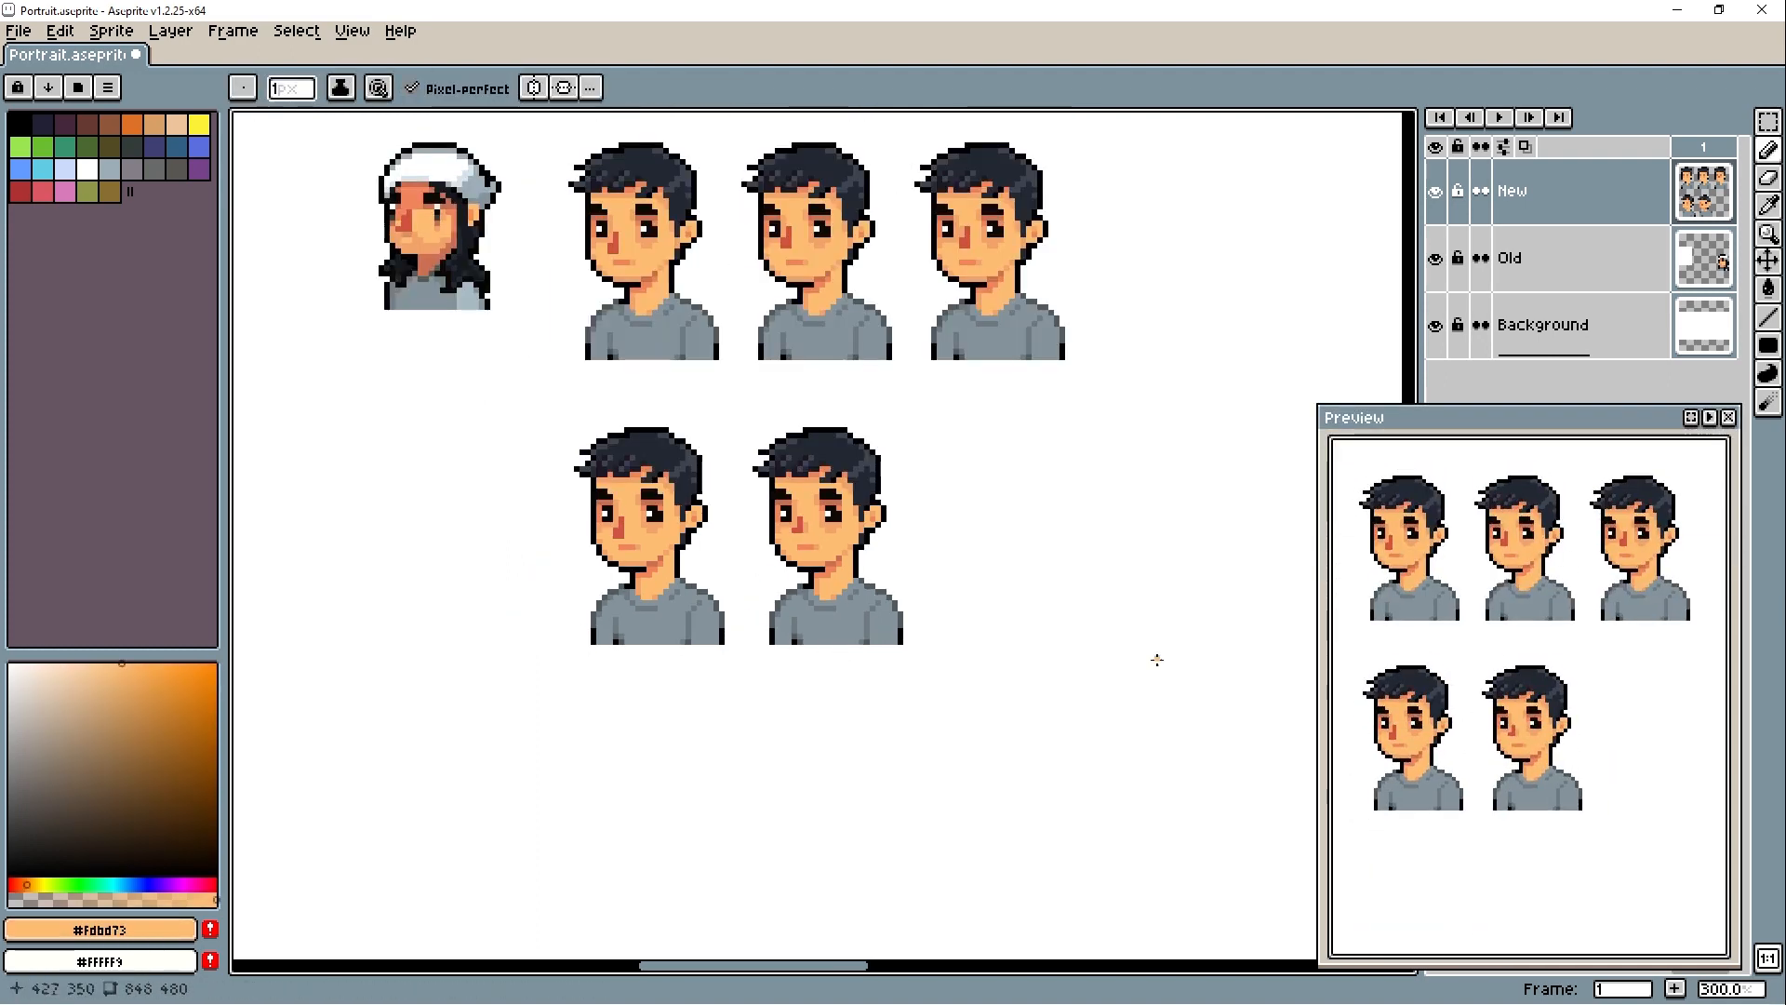
- Shade the skin around the eyes of the second portrait in the lower row with #f1845b
scroll(859, 573, up, 1)
drag(858, 573, 904, 594)
scroll(969, 571, up, 1)
alt+click(837, 500)
drag(846, 494, 856, 512)
alt+click(560, 496)
drag(772, 494, 831, 548)
click(846, 502)
click(764, 502)
- Repaint the second lower-row portrait's eyes with white and #0d0906 pupils
scroll(794, 558, up, 5)
click(909, 536)
alt+click(932, 537)
click(920, 536)
alt+click(809, 548)
click(931, 526)
drag(909, 548, 931, 548)
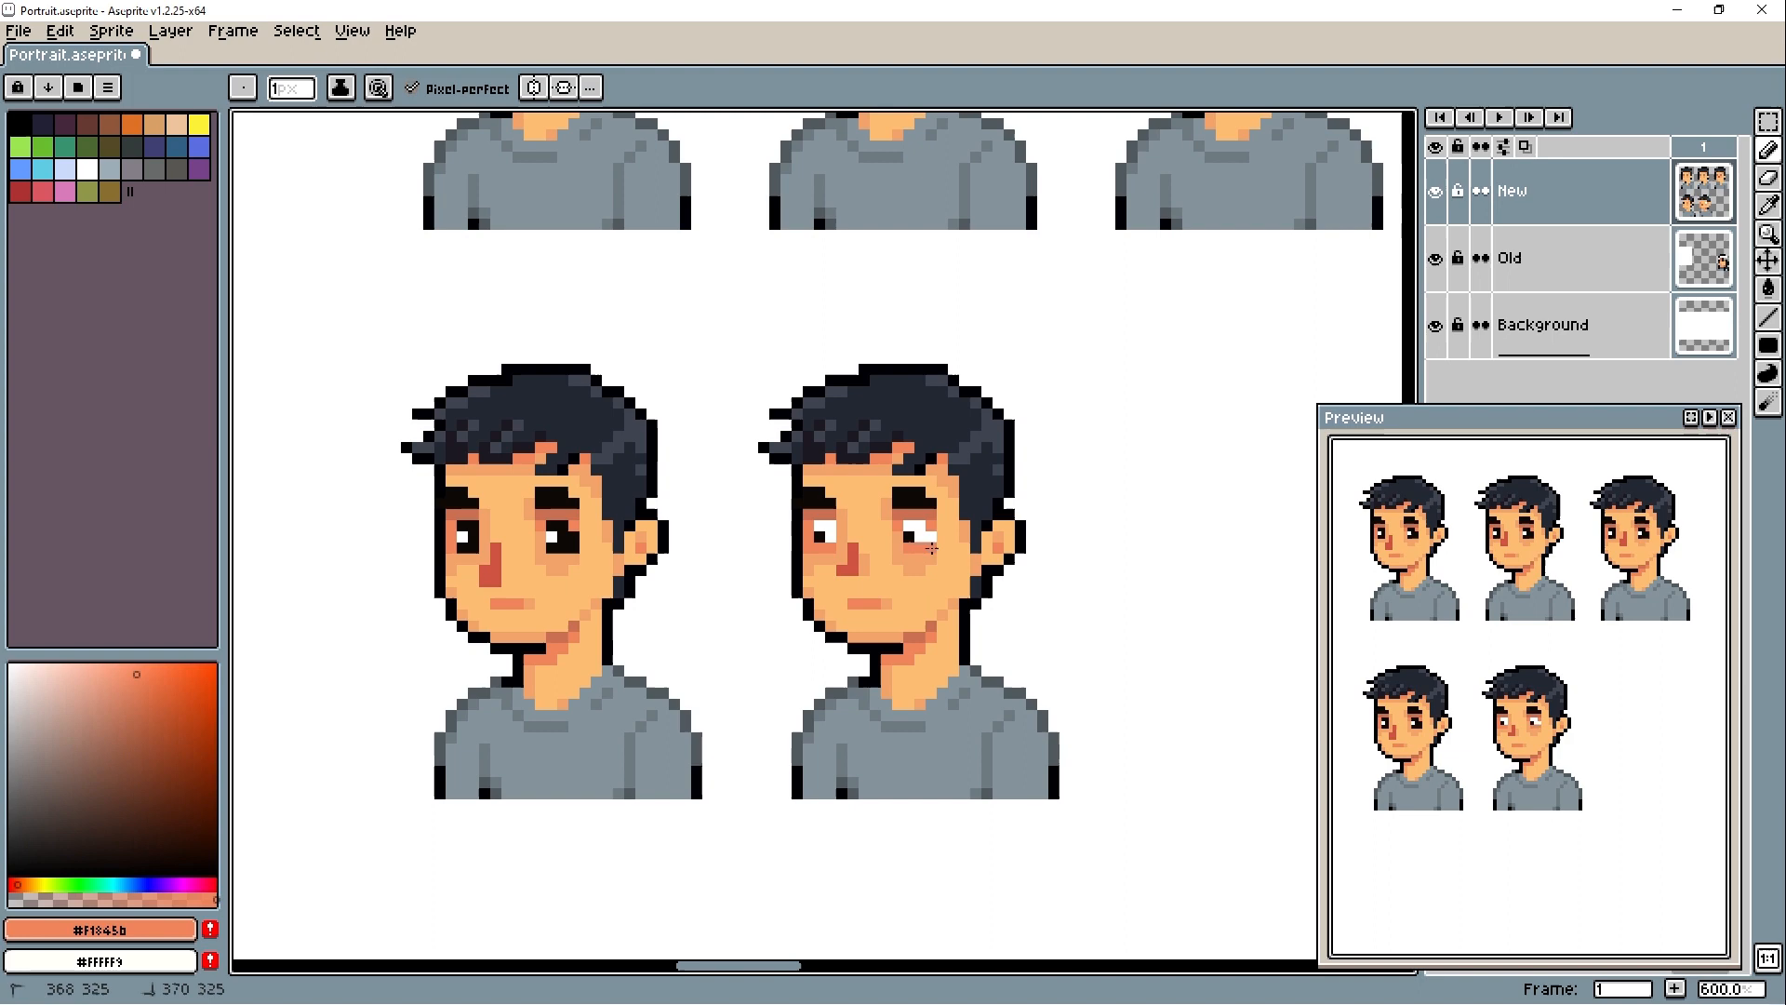
alt+click(822, 537)
click(908, 525)
- Duplicate the second lower-row portrait to its right as the third in the row
scroll(964, 783, down, 1)
key(m)
drag(586, 363, 869, 762)
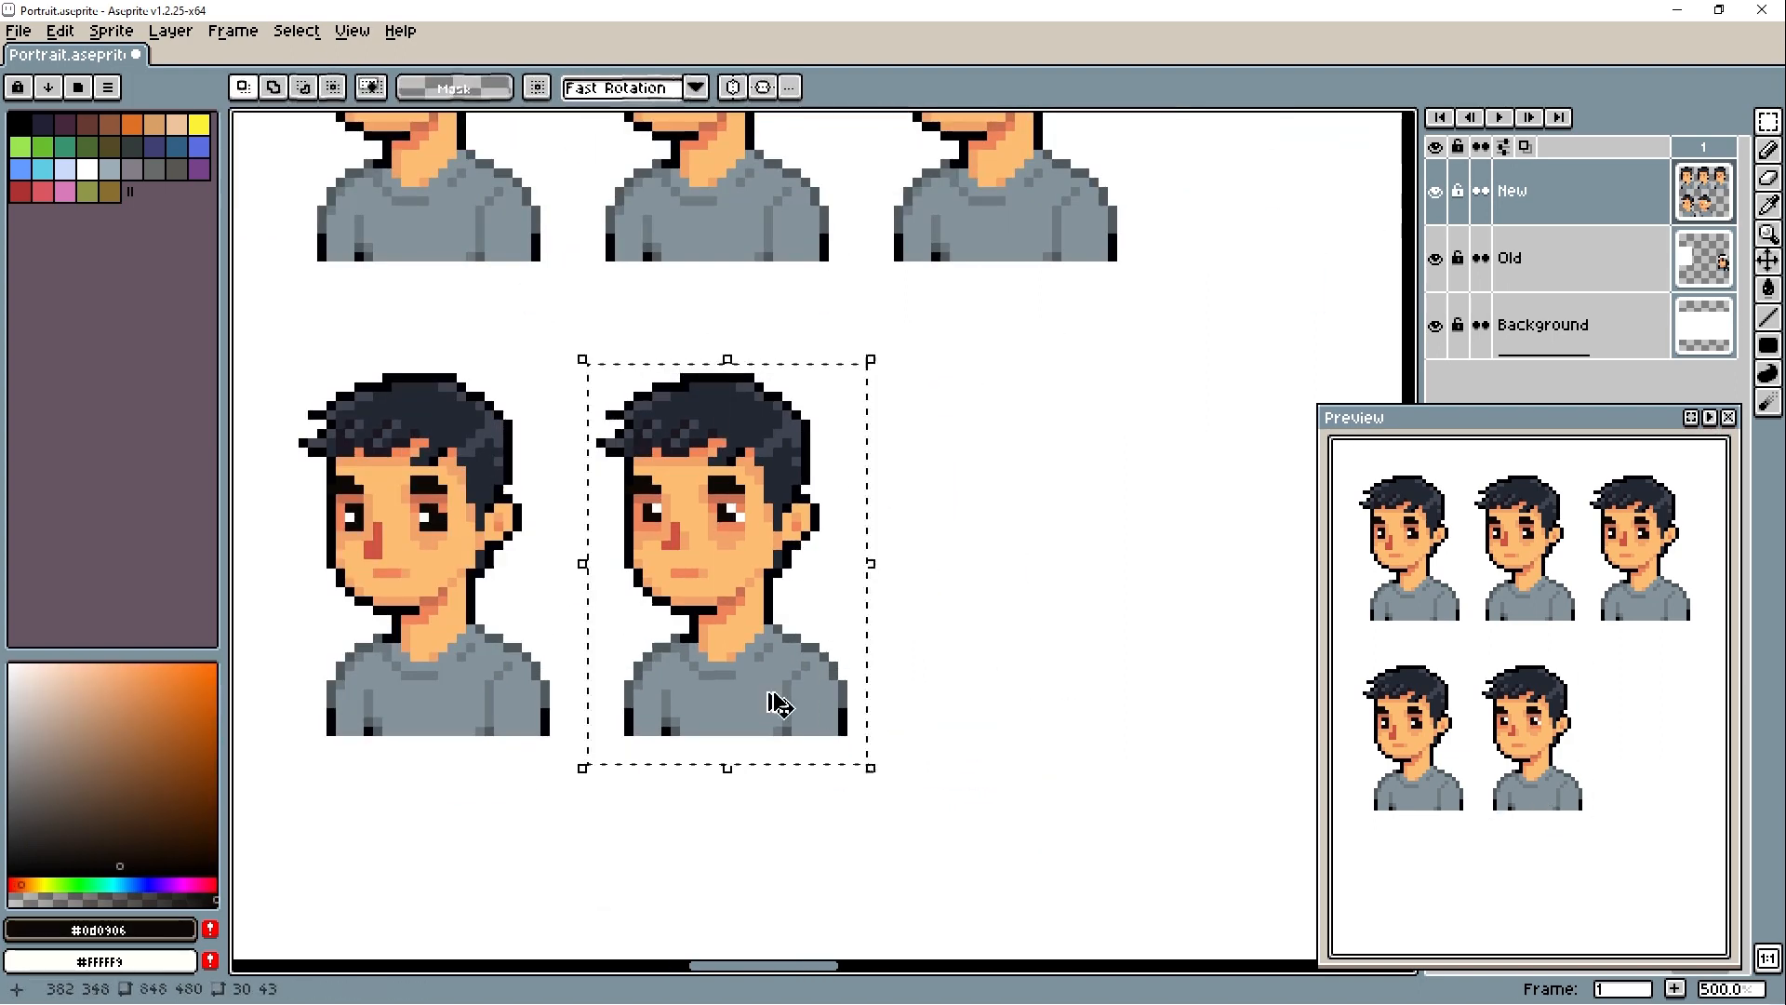
drag(778, 701, 1066, 702)
scroll(966, 575, up, 3)
key(b)
scroll(646, 498, down, 4)
- Copy the third lower-row portrait to its right to make a row of four
key(m)
drag(732, 365, 960, 686)
mouse_move(884, 670)
mouse_down()
mouse_move(1101, 670)
mouse_move(933, 687)
mouse_up()
key(ctrl+d)
- Paint #0d0906 pupils in the eyes of the third and fourth second-row portraits and widen the preview window
key(b)
alt+click(829, 510)
drag(1320, 688, 1196, 688)
click(898, 509)
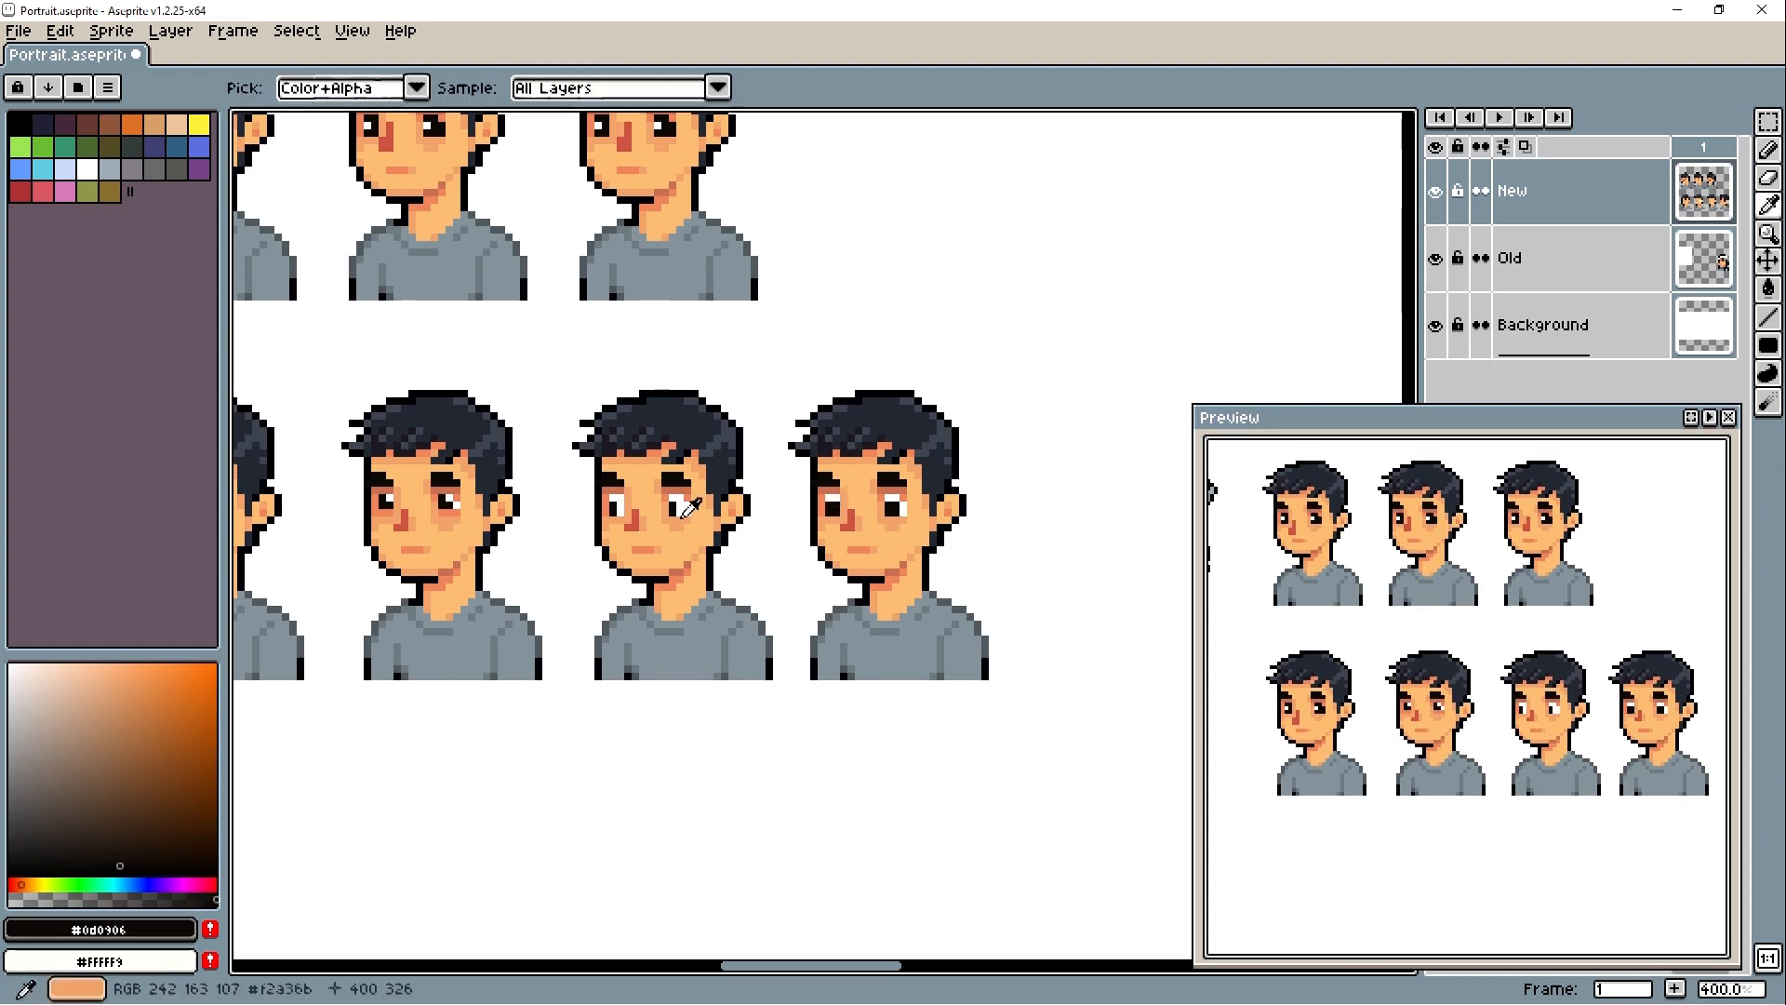
alt+click(890, 505)
alt+click(829, 509)
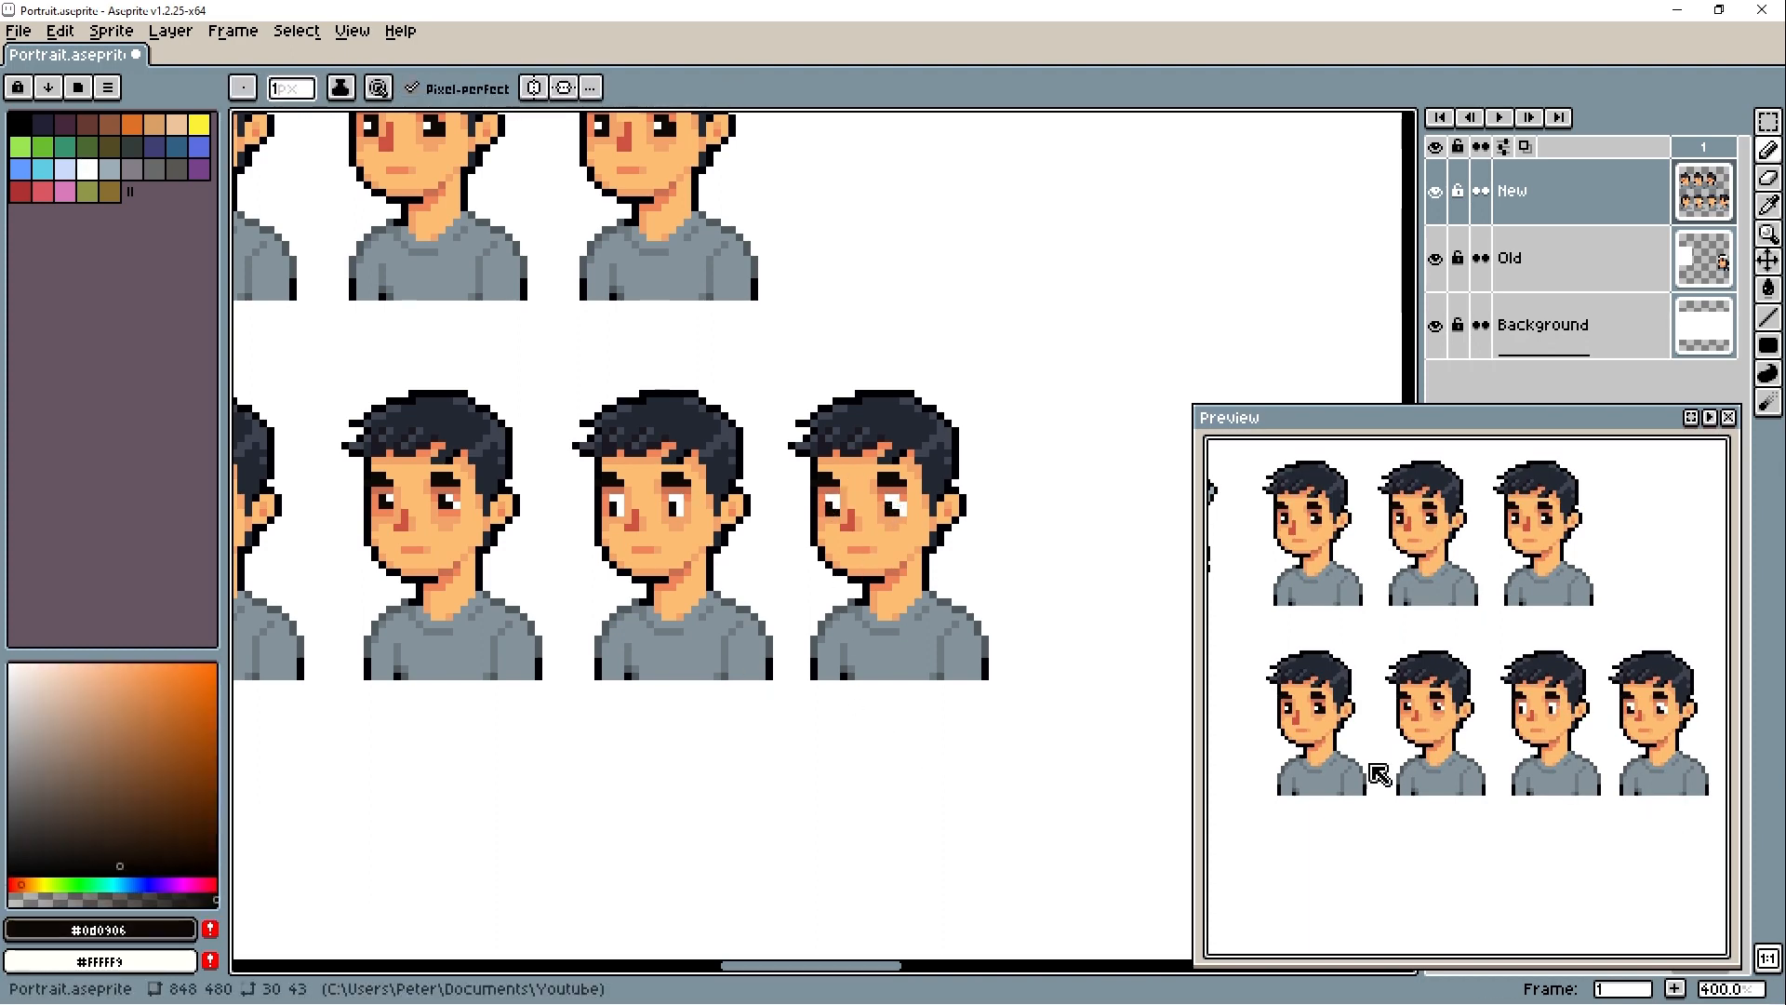
- Duplicate a second-row portrait into the space below to start a third row
scroll(819, 658, down, 3)
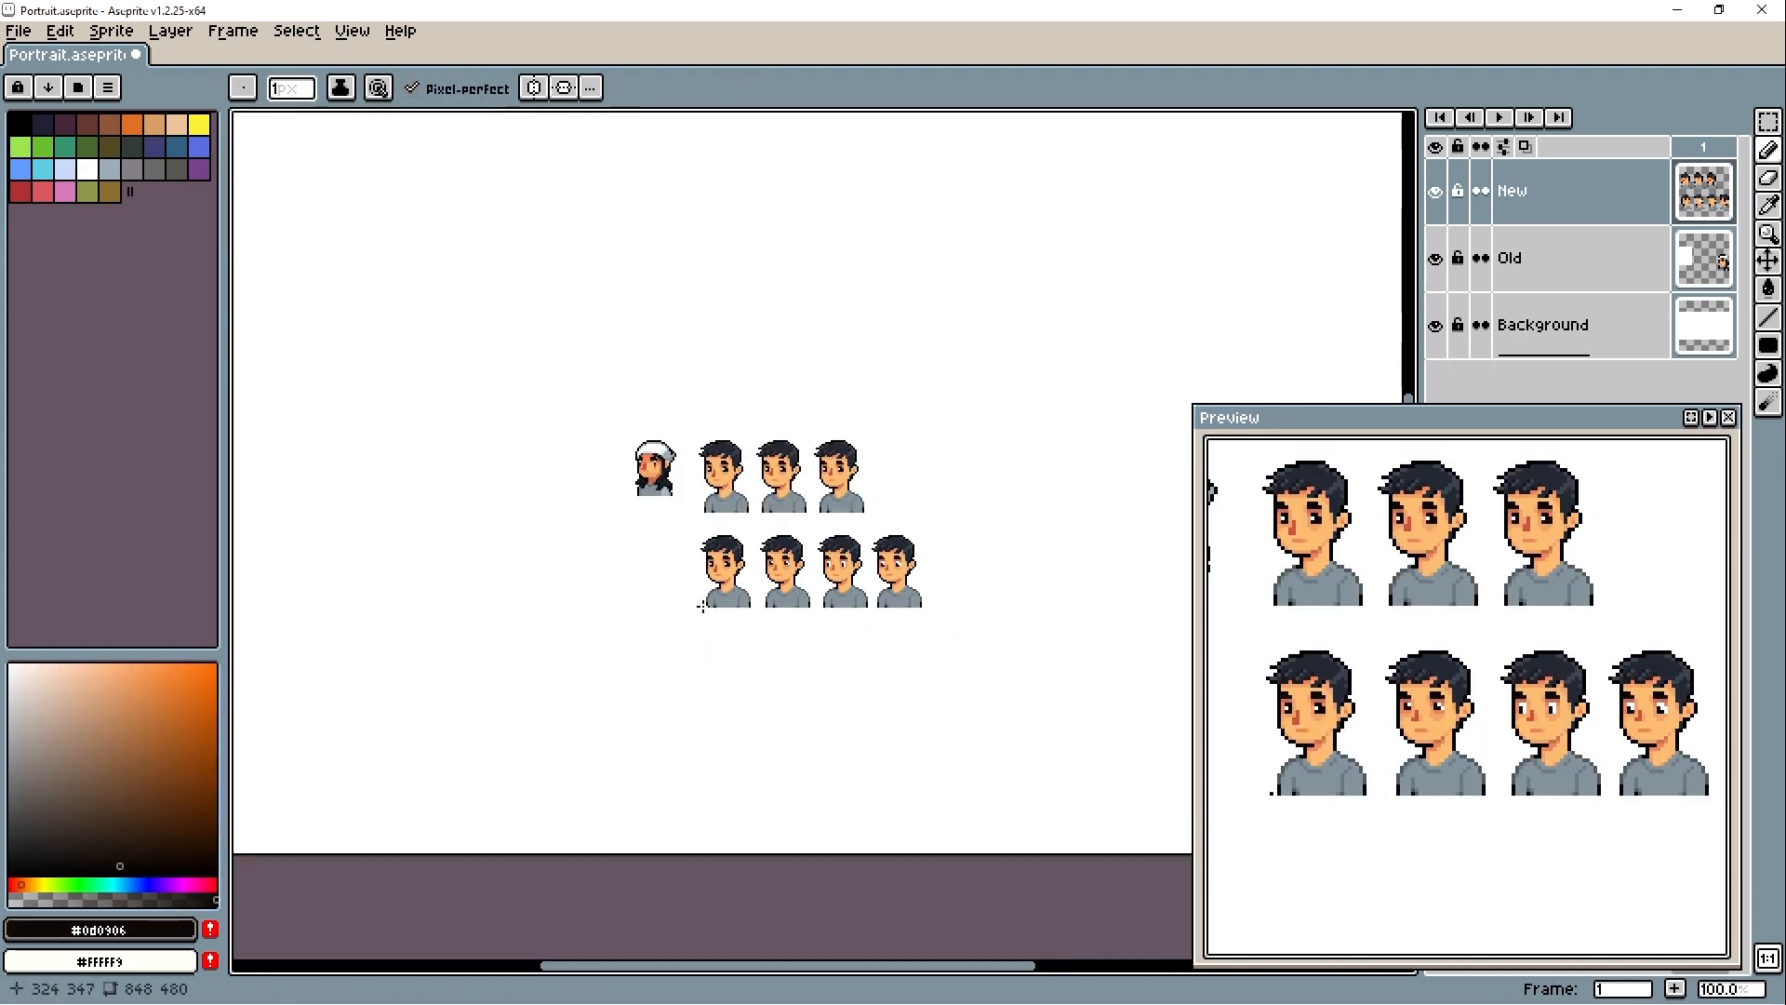
scroll(789, 610, up, 3)
key(m)
drag(673, 298, 884, 636)
drag(806, 535, 575, 890)
drag(574, 890, 598, 630)
scroll(546, 542, up, 3)
key(ctrl+d)
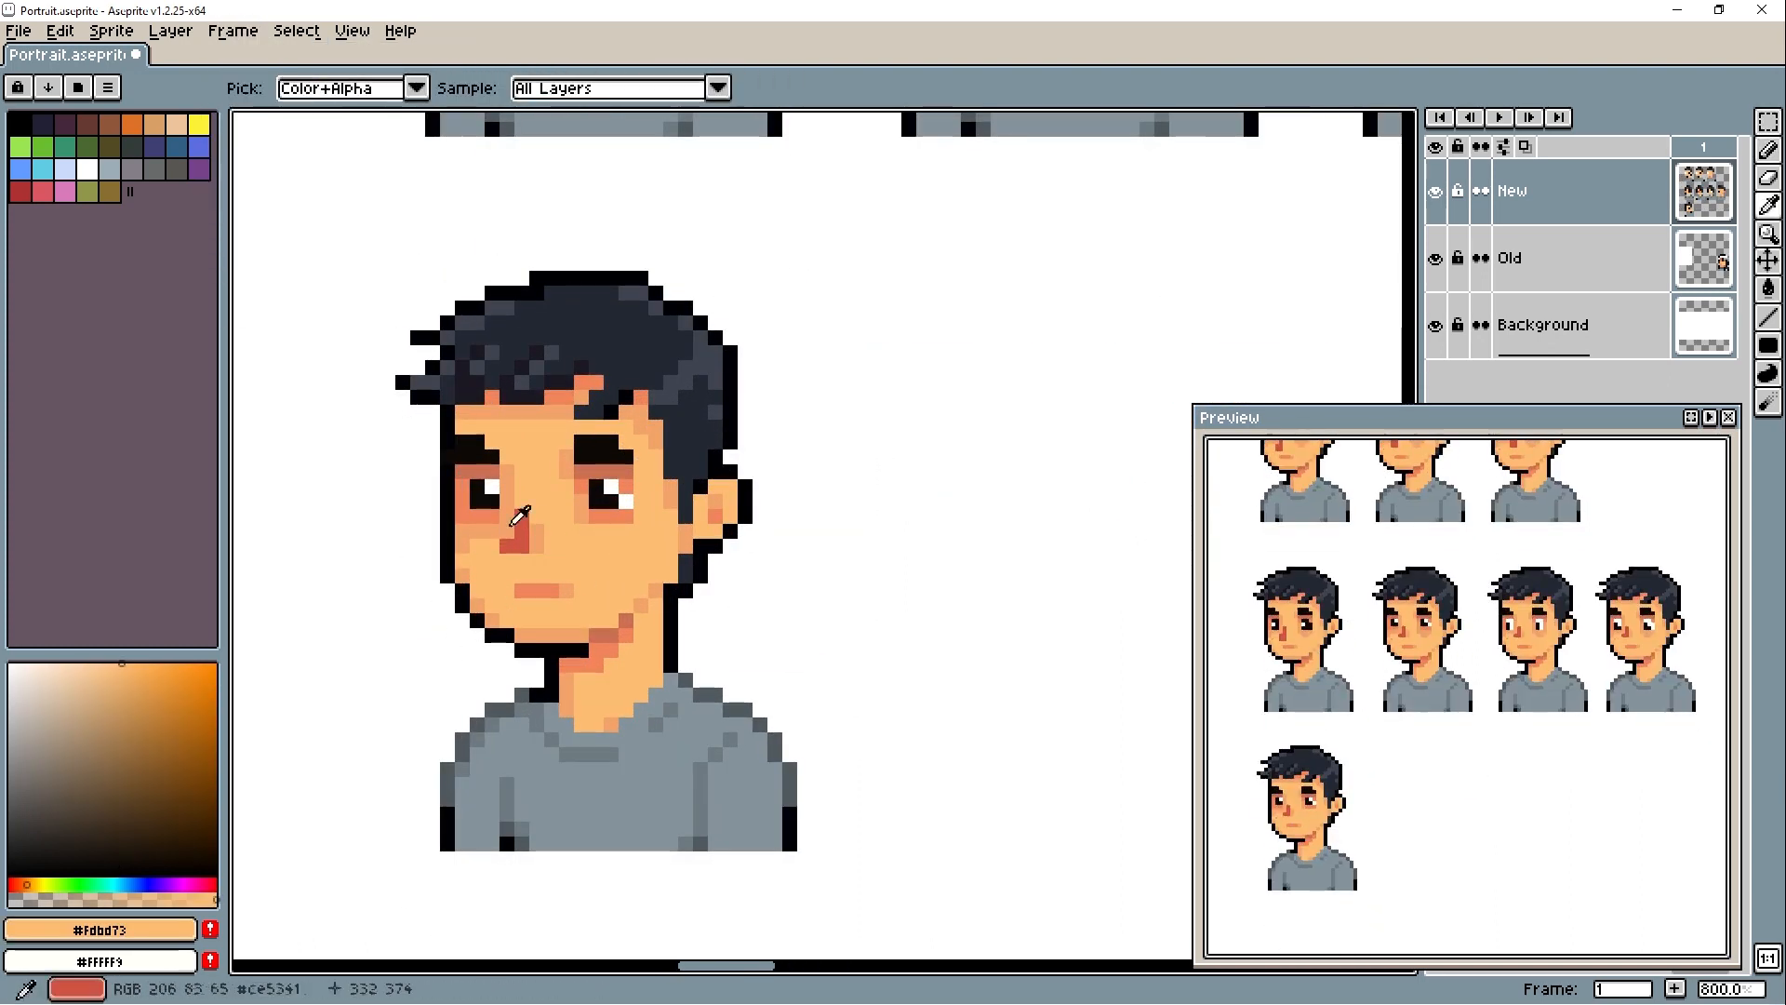
- Retouch the skin around the nose and cheeks of the third-row portrait
alt+click(507, 530)
drag(583, 530, 627, 531)
alt+click(600, 557)
drag(573, 601, 630, 563)
- Duplicate the third-row portrait to its right
scroll(630, 563, down, 3)
key(m)
drag(518, 382, 778, 718)
drag(658, 645, 881, 645)
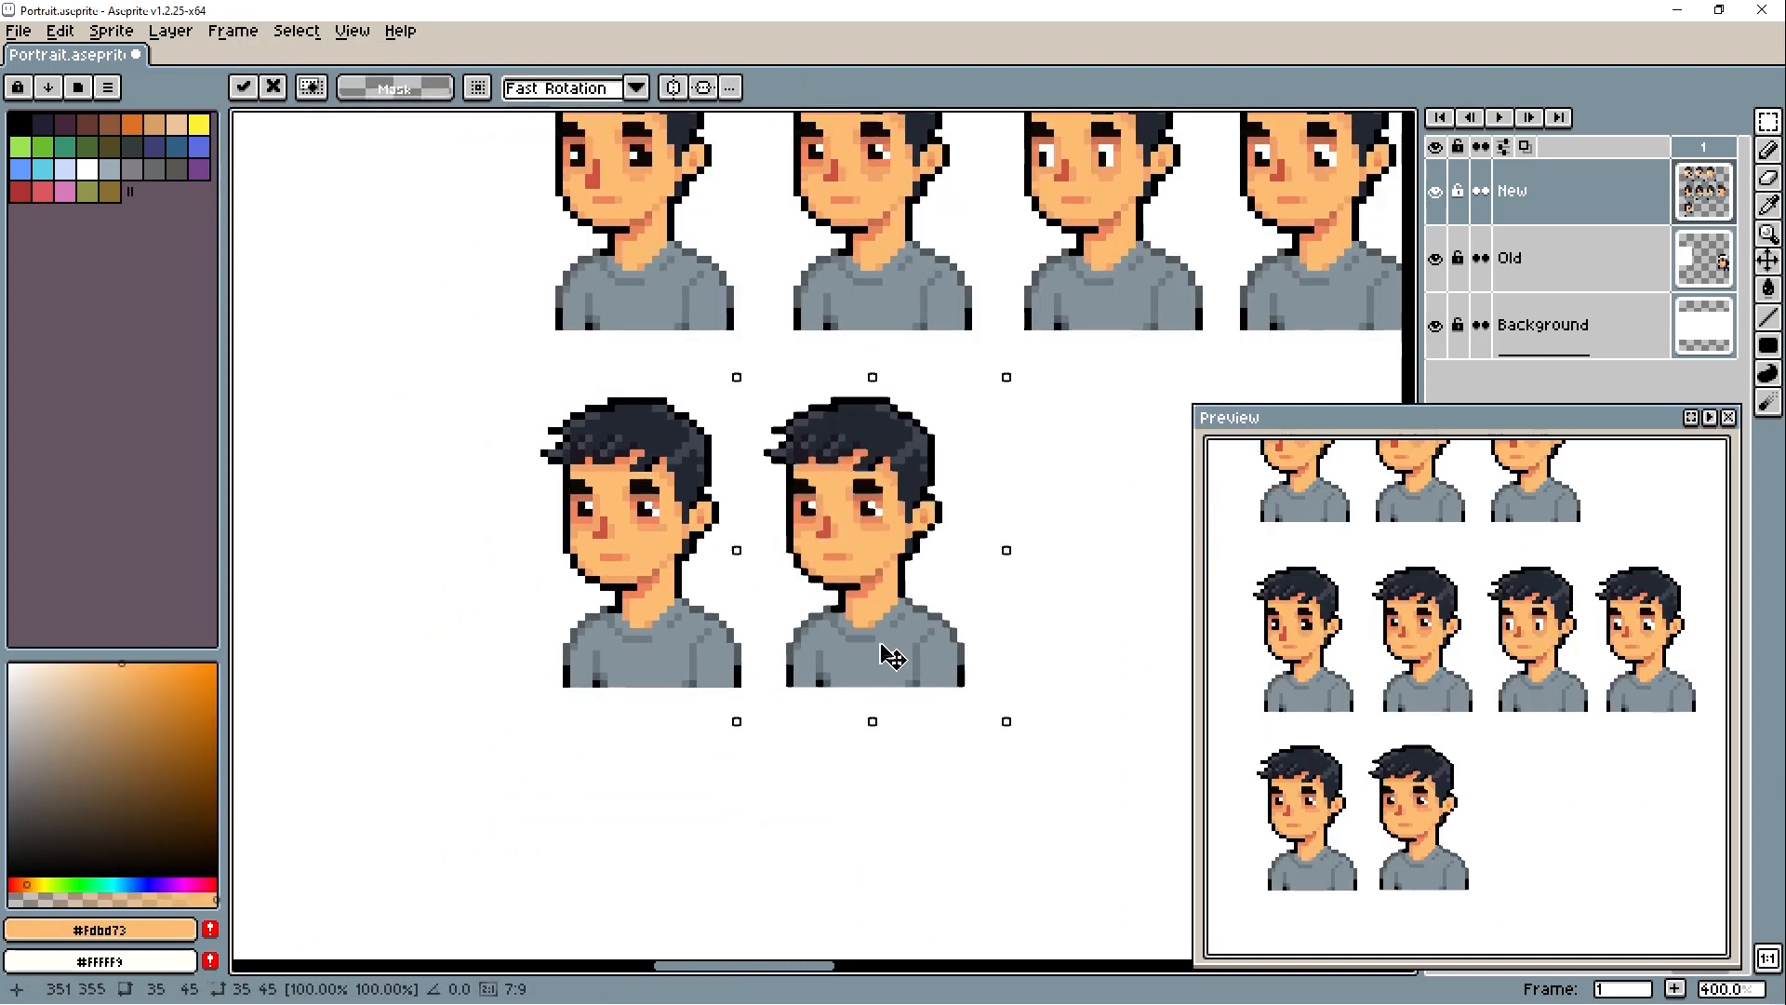
- Cover the reddish shading around the new copy's eyes and nose with #fdbd73
key(b)
scroll(879, 558, up, 5)
drag(618, 435, 617, 372)
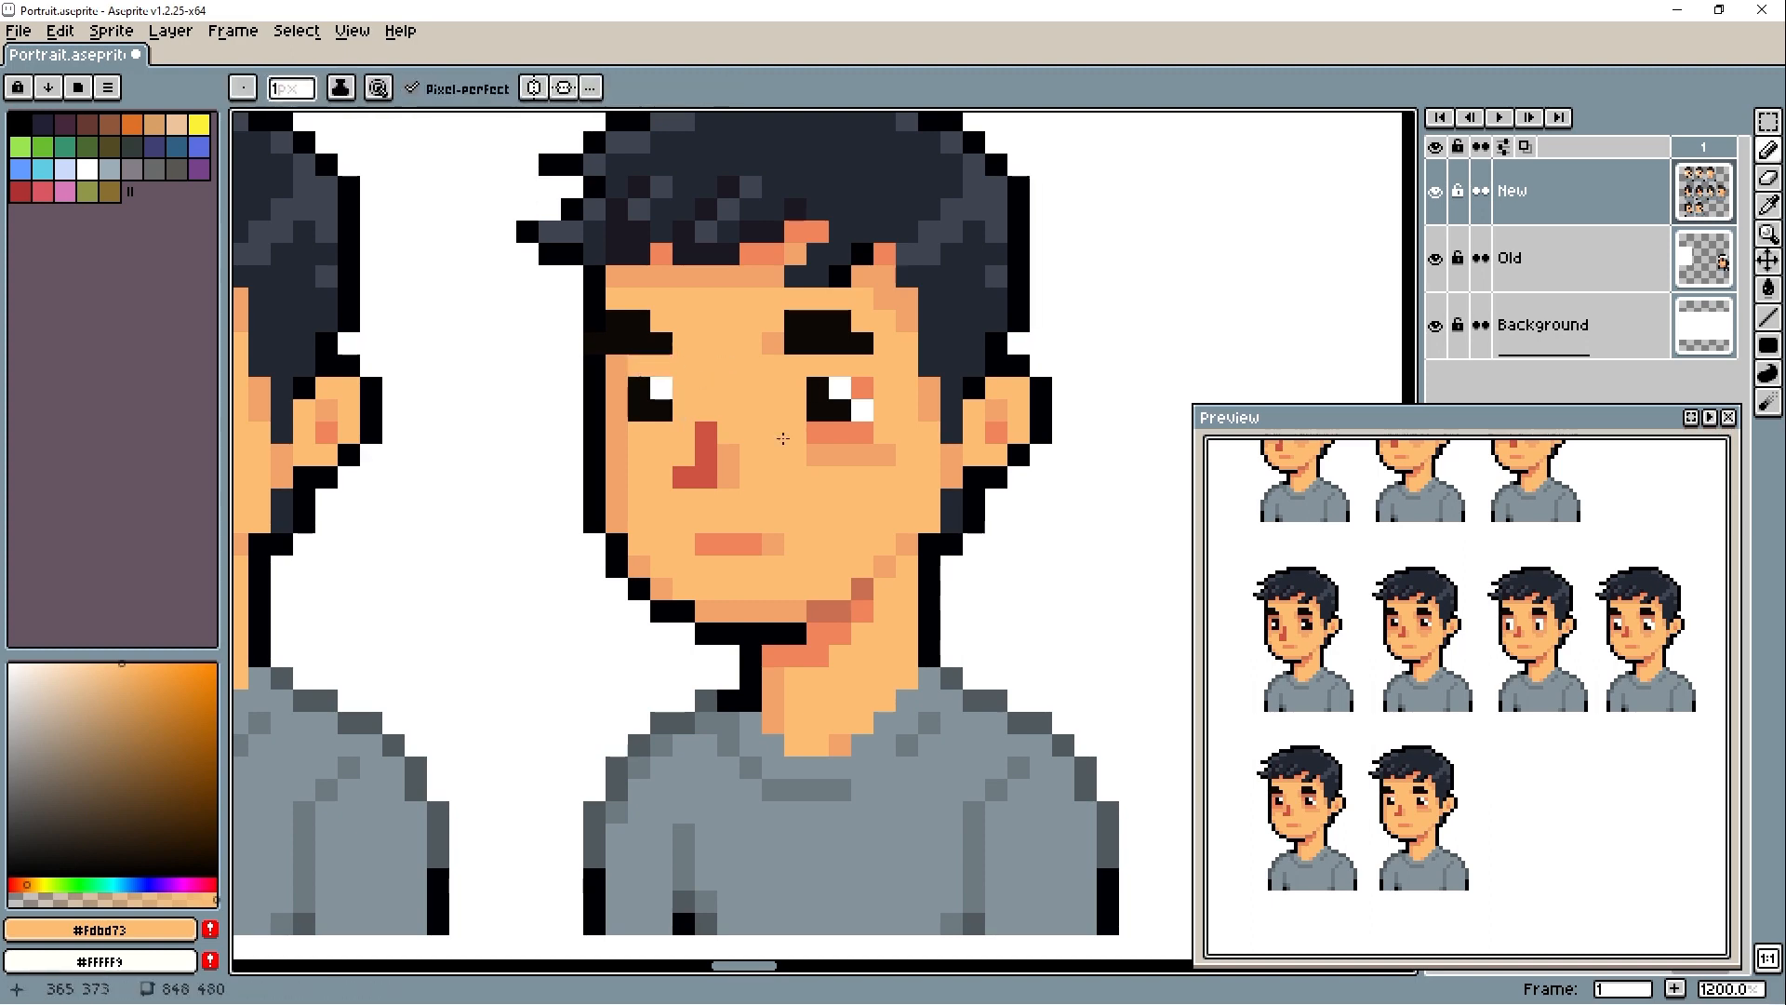
drag(817, 432, 884, 455)
drag(728, 455, 728, 477)
alt+click(706, 477)
click(684, 455)
- Lengthen the copy's nose and shade the skin around its left-hand eye with #f2a36b
scroll(622, 474, down, 3)
scroll(806, 608, down, 3)
scroll(711, 637, up, 3)
alt+click(814, 464)
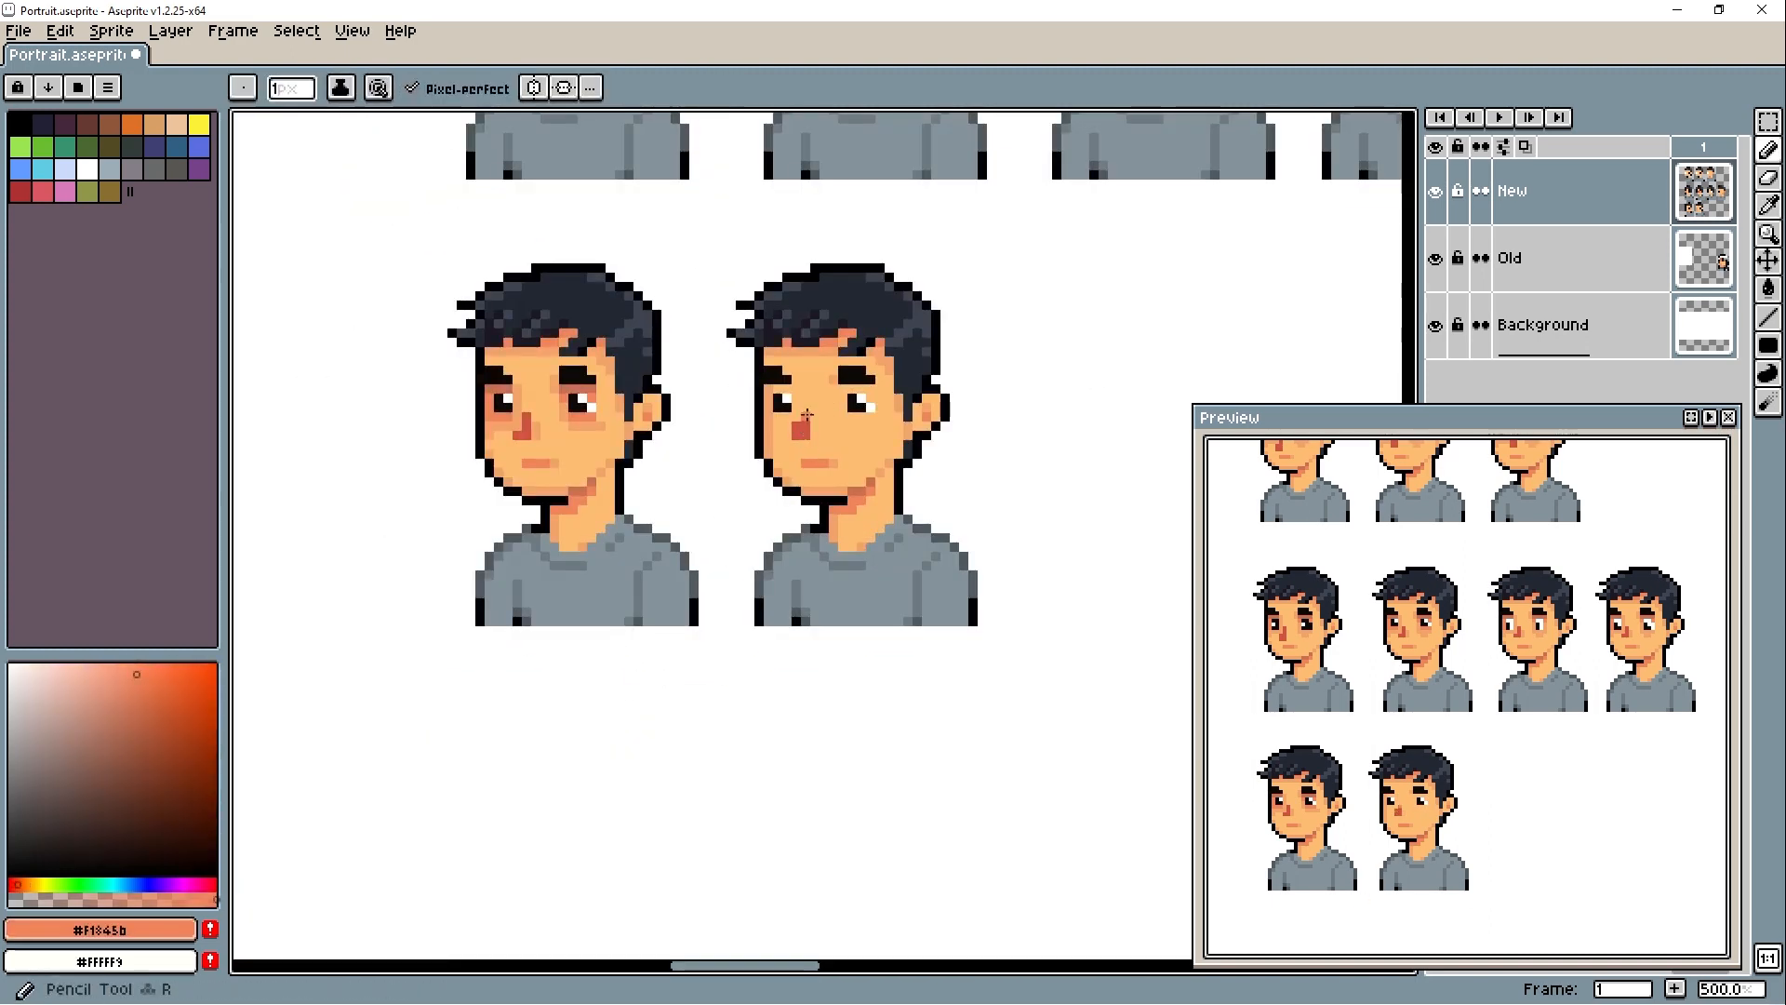
alt+click(761, 445)
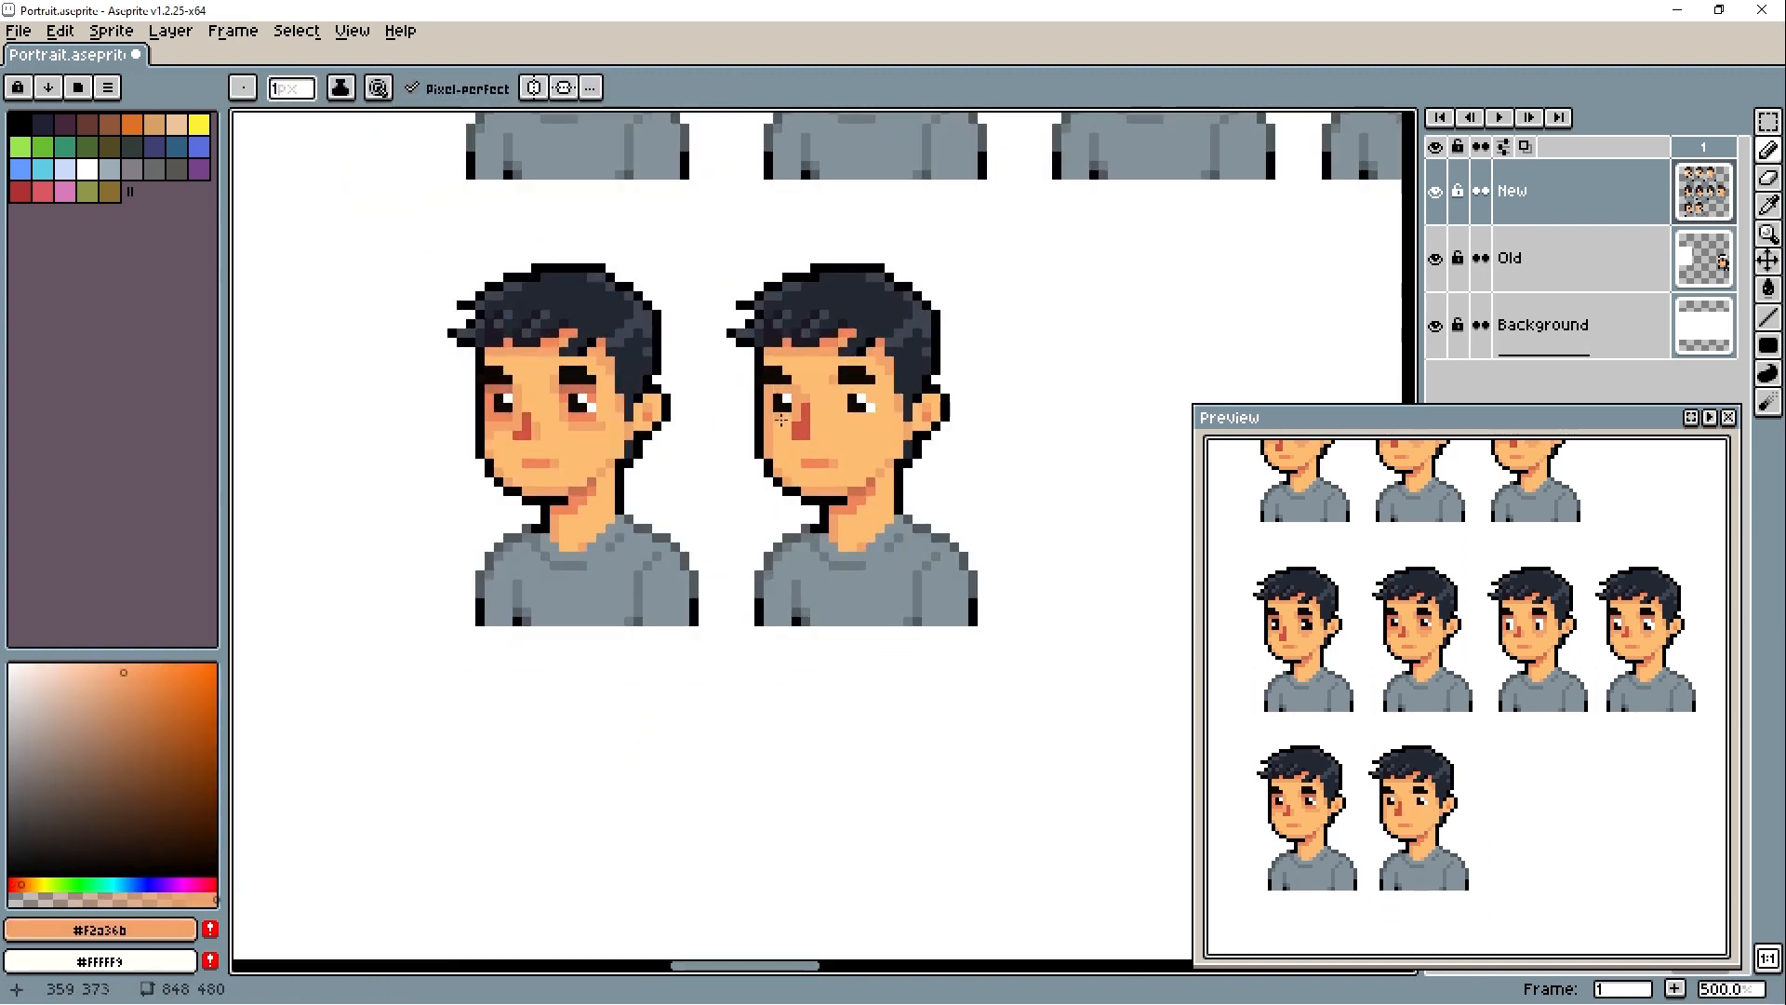
click(780, 420)
- Duplicate the second third-row portrait to its right as the third in the row
scroll(744, 559, down, 1)
key(m)
drag(586, 303, 853, 654)
drag(722, 570, 968, 570)
- Paint a small cheek patch below the right-hand eye of the third portrait, undoing the stray edit
key(b)
scroll(937, 483, up, 3)
alt+click(930, 455)
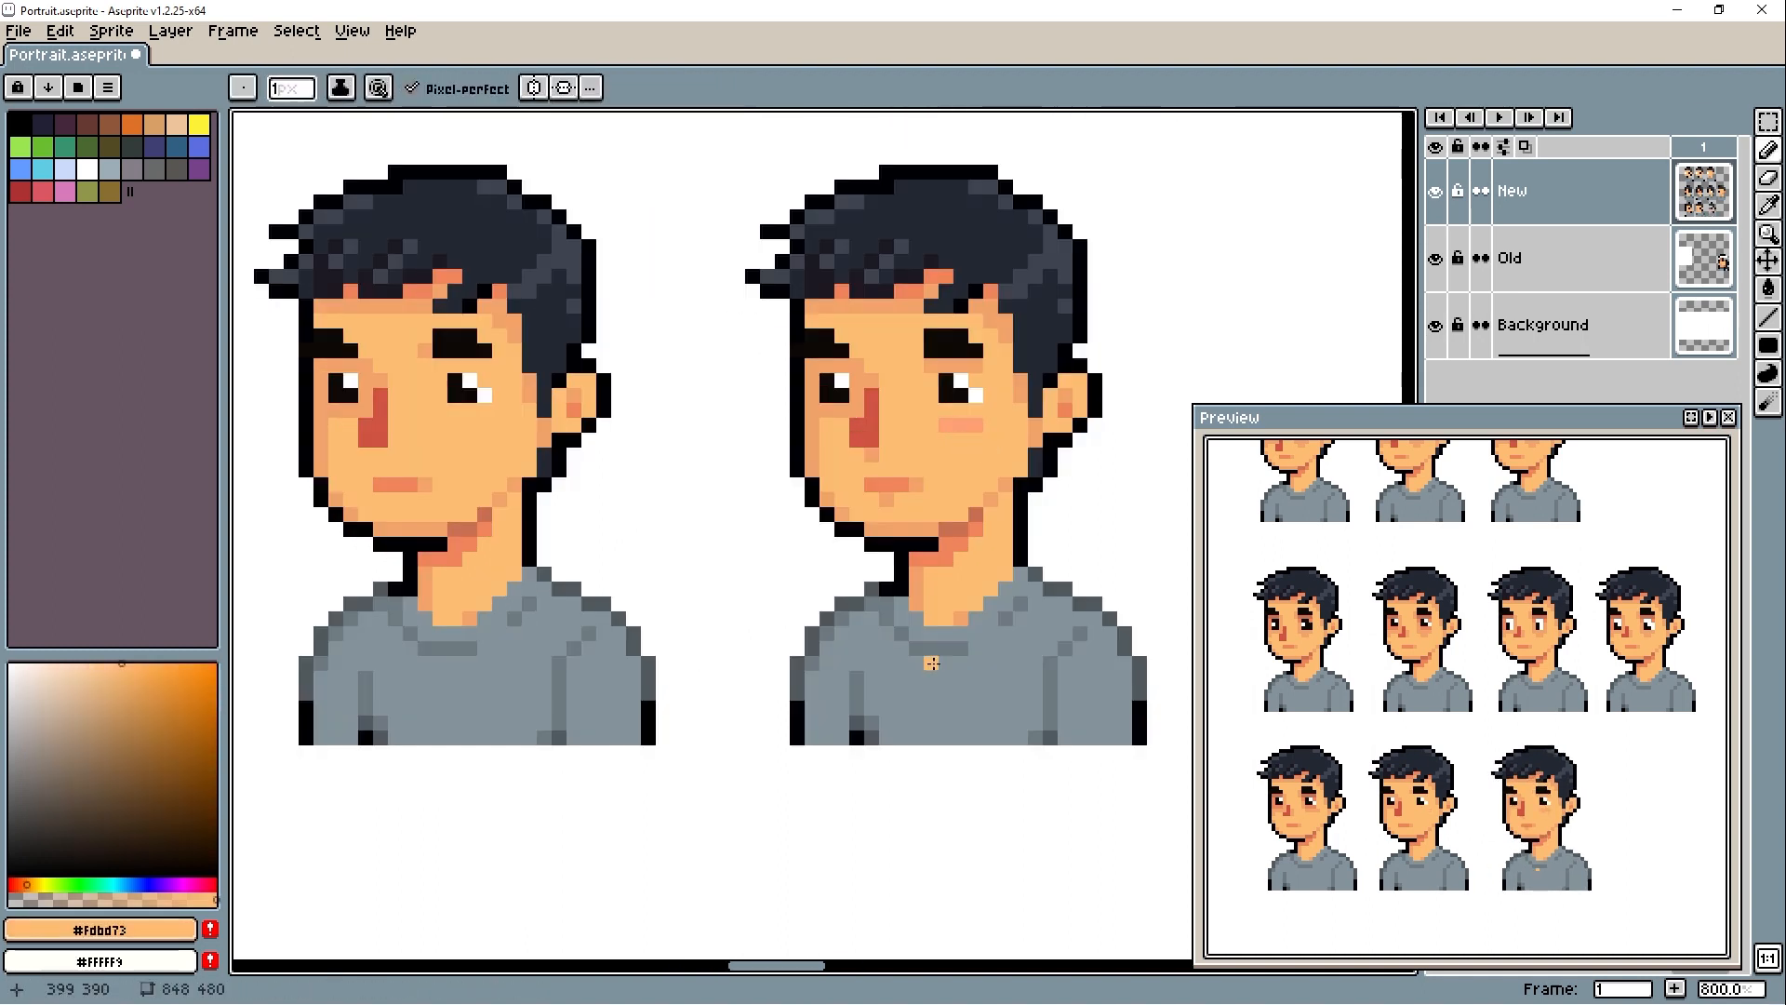
alt+click(951, 428)
key(g)
key(ctrl+z)
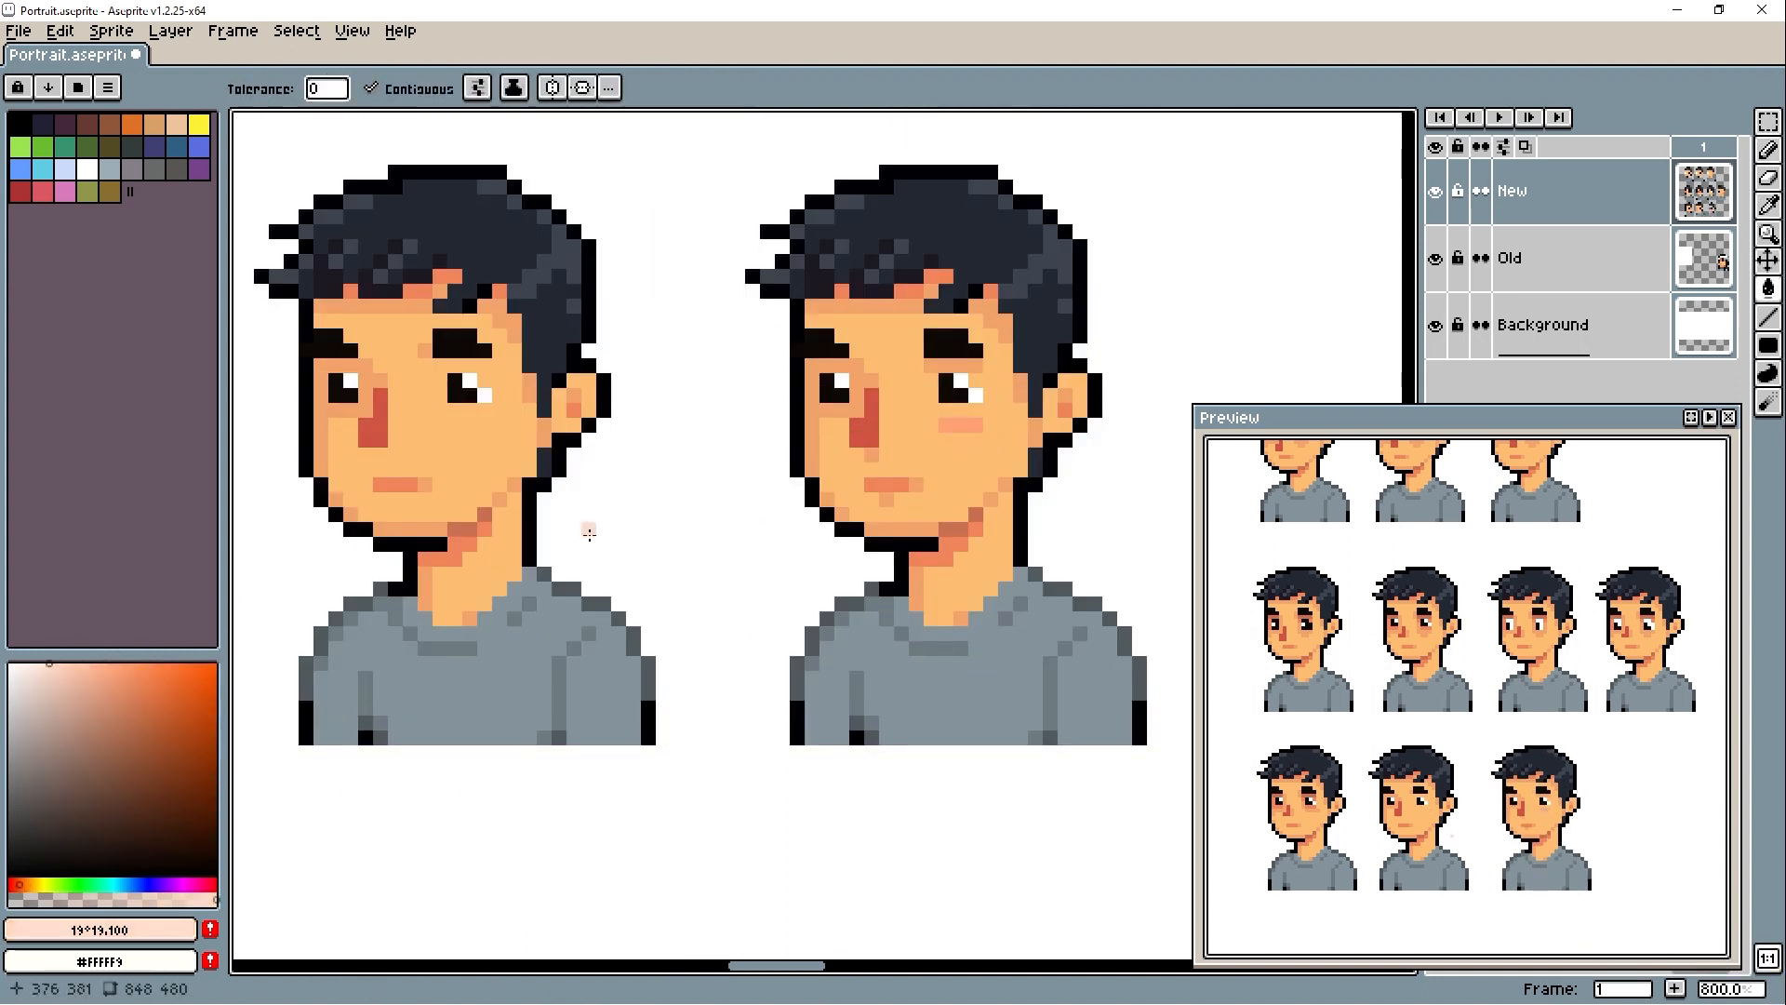
- Fill the cheek patch with a pink of hue 0, saturation 43 and value 97
click(13, 884)
click(72, 663)
key(ctrl+z)
alt+click(957, 428)
key(b)
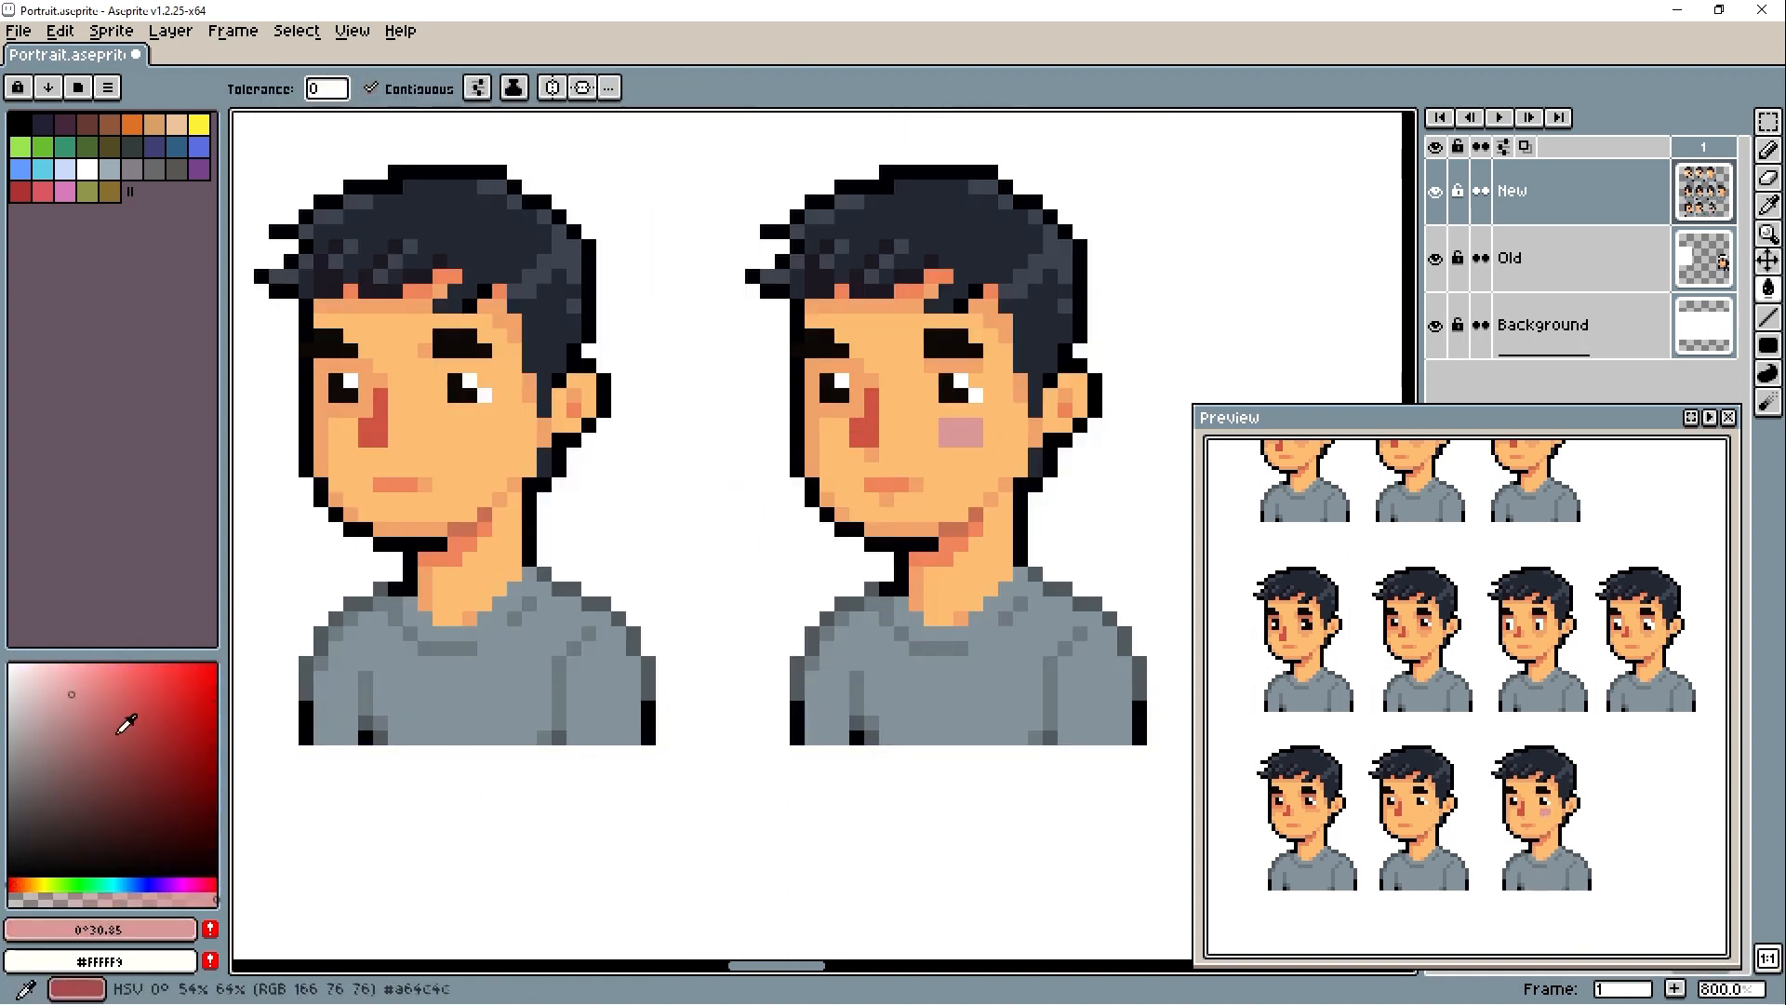
click(96, 669)
click(960, 432)
- Select the pink cheek patch and shift its hue with the Hue/Saturation adjustment
mouse_move(961, 432)
mouse_down()
mouse_move(462, 644)
mouse_move(480, 655)
mouse_up()
key(m)
click(62, 34)
click(465, 547)
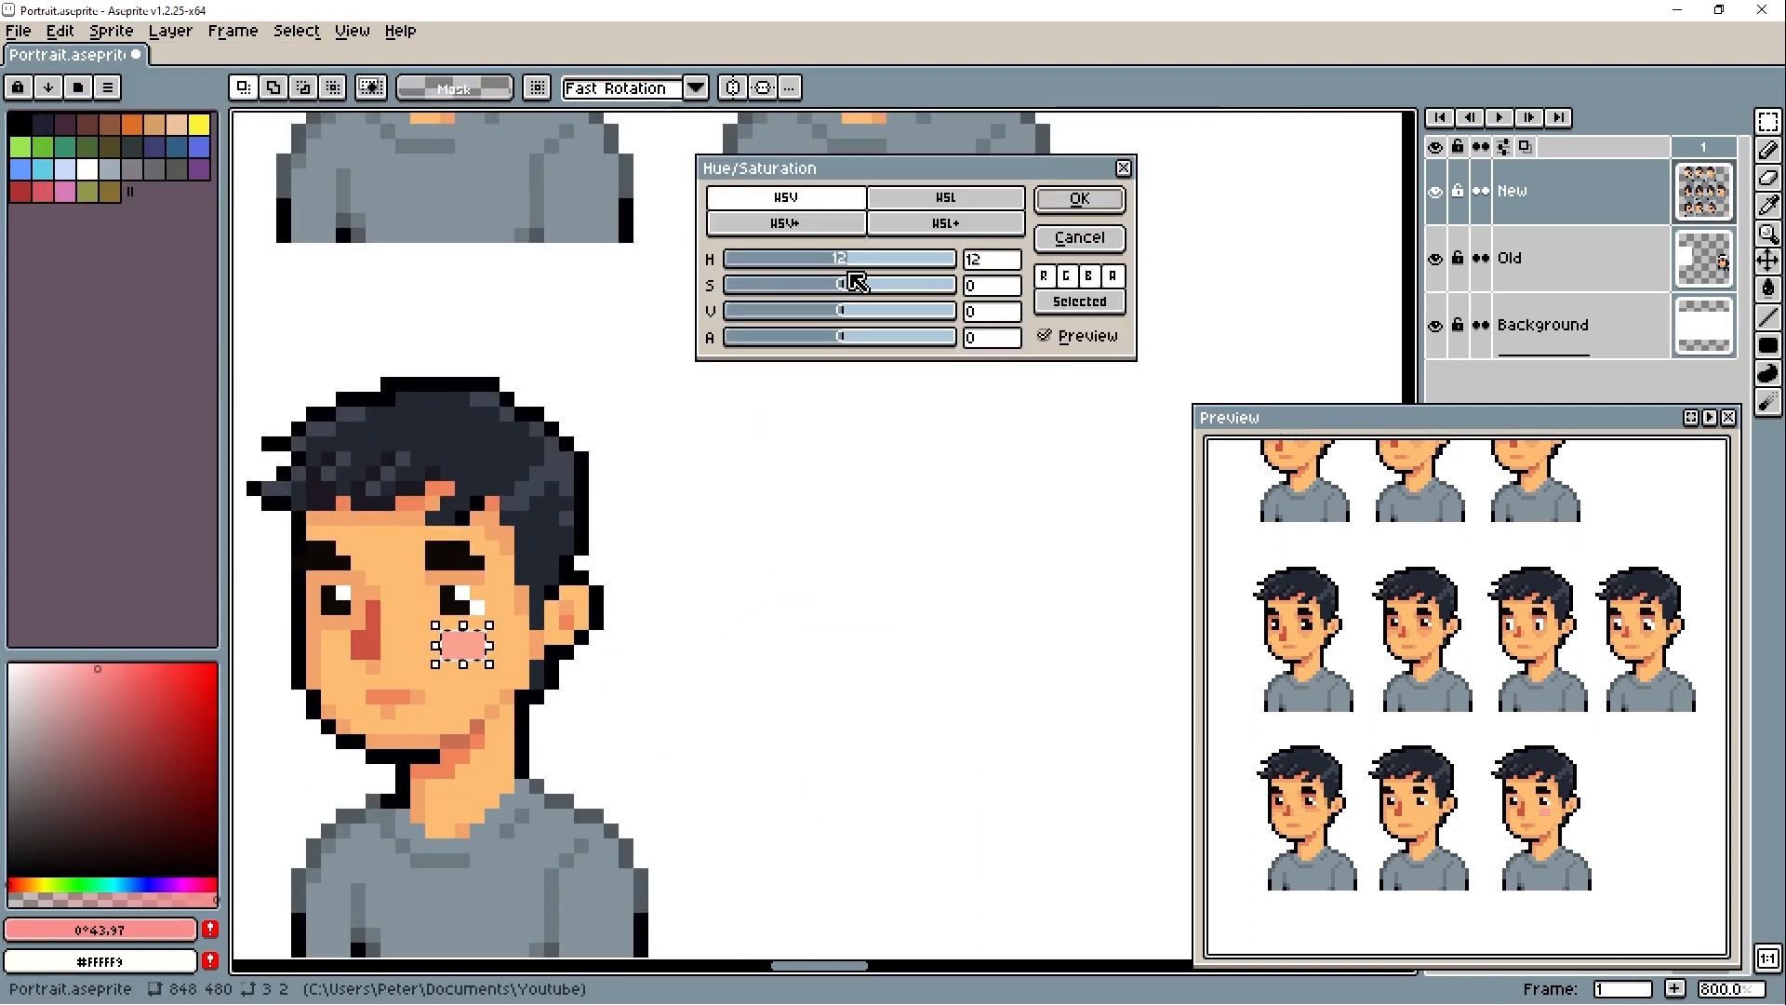
key(Return)
key(ctrl+d)
- Trim the blush to a single row with #fdbd73 and add matching pink pixels below the left-hand eye
drag(756, 633, 979, 556)
key(b)
alt+click(657, 603)
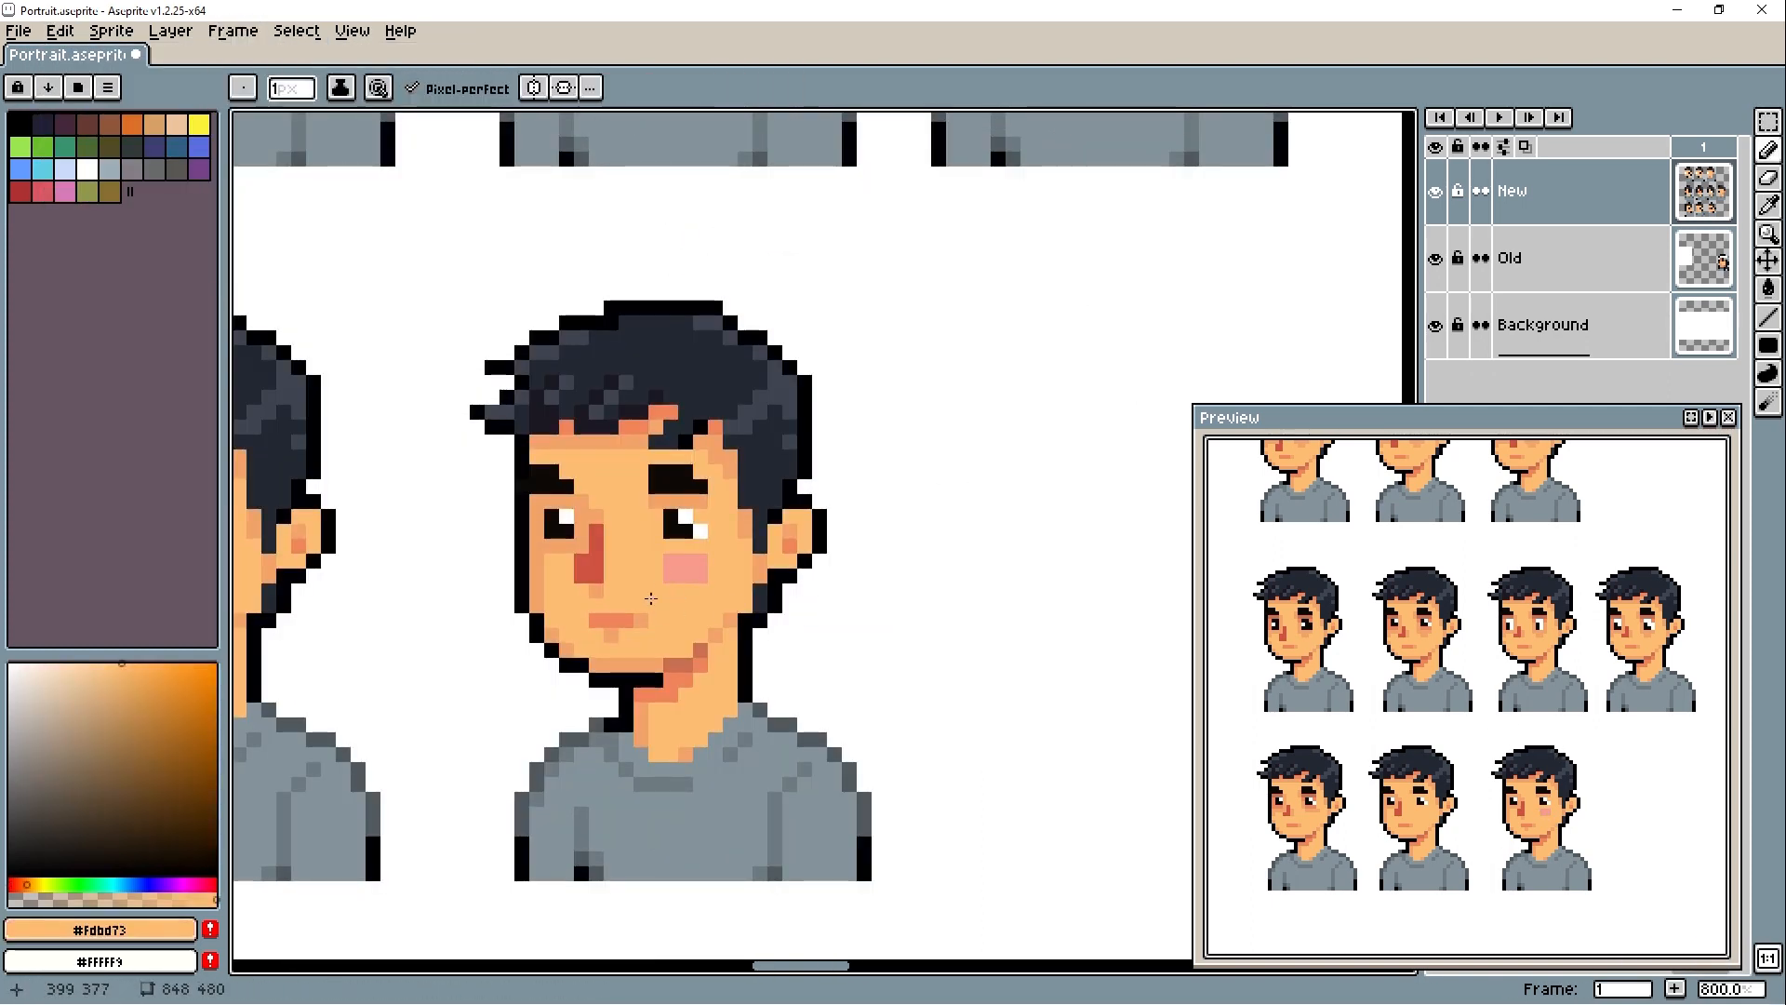
alt+click(674, 571)
drag(539, 562, 554, 573)
alt+click(696, 601)
scroll(578, 581, up, 2)
drag(877, 610, 663, 594)
drag(910, 583, 846, 583)
click(609, 584)
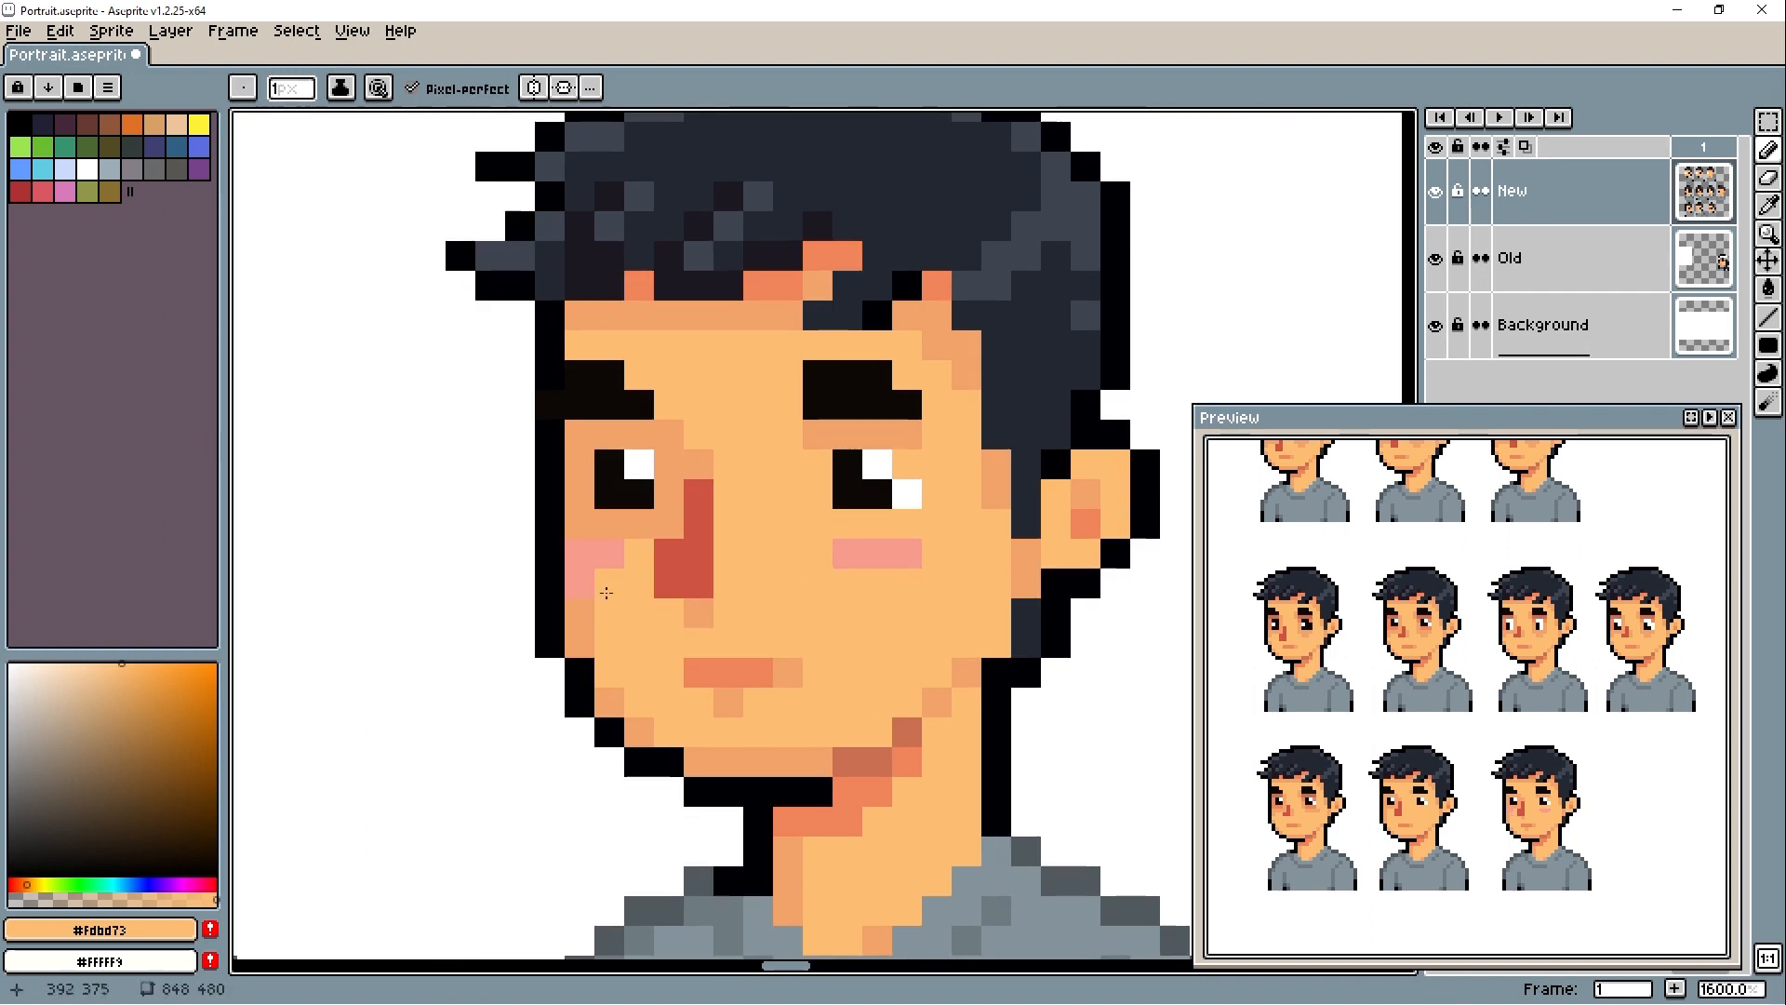
- Duplicate the blushing portrait to its right as the fourth in the third row
scroll(707, 579, down, 6)
key(m)
drag(659, 479, 838, 724)
drag(751, 661, 935, 656)
- Try extending the inner ends of the fourth portrait's eyebrows with semi-transparent #0d0906 pixels
scroll(939, 666, up, 3)
alt+click(845, 446)
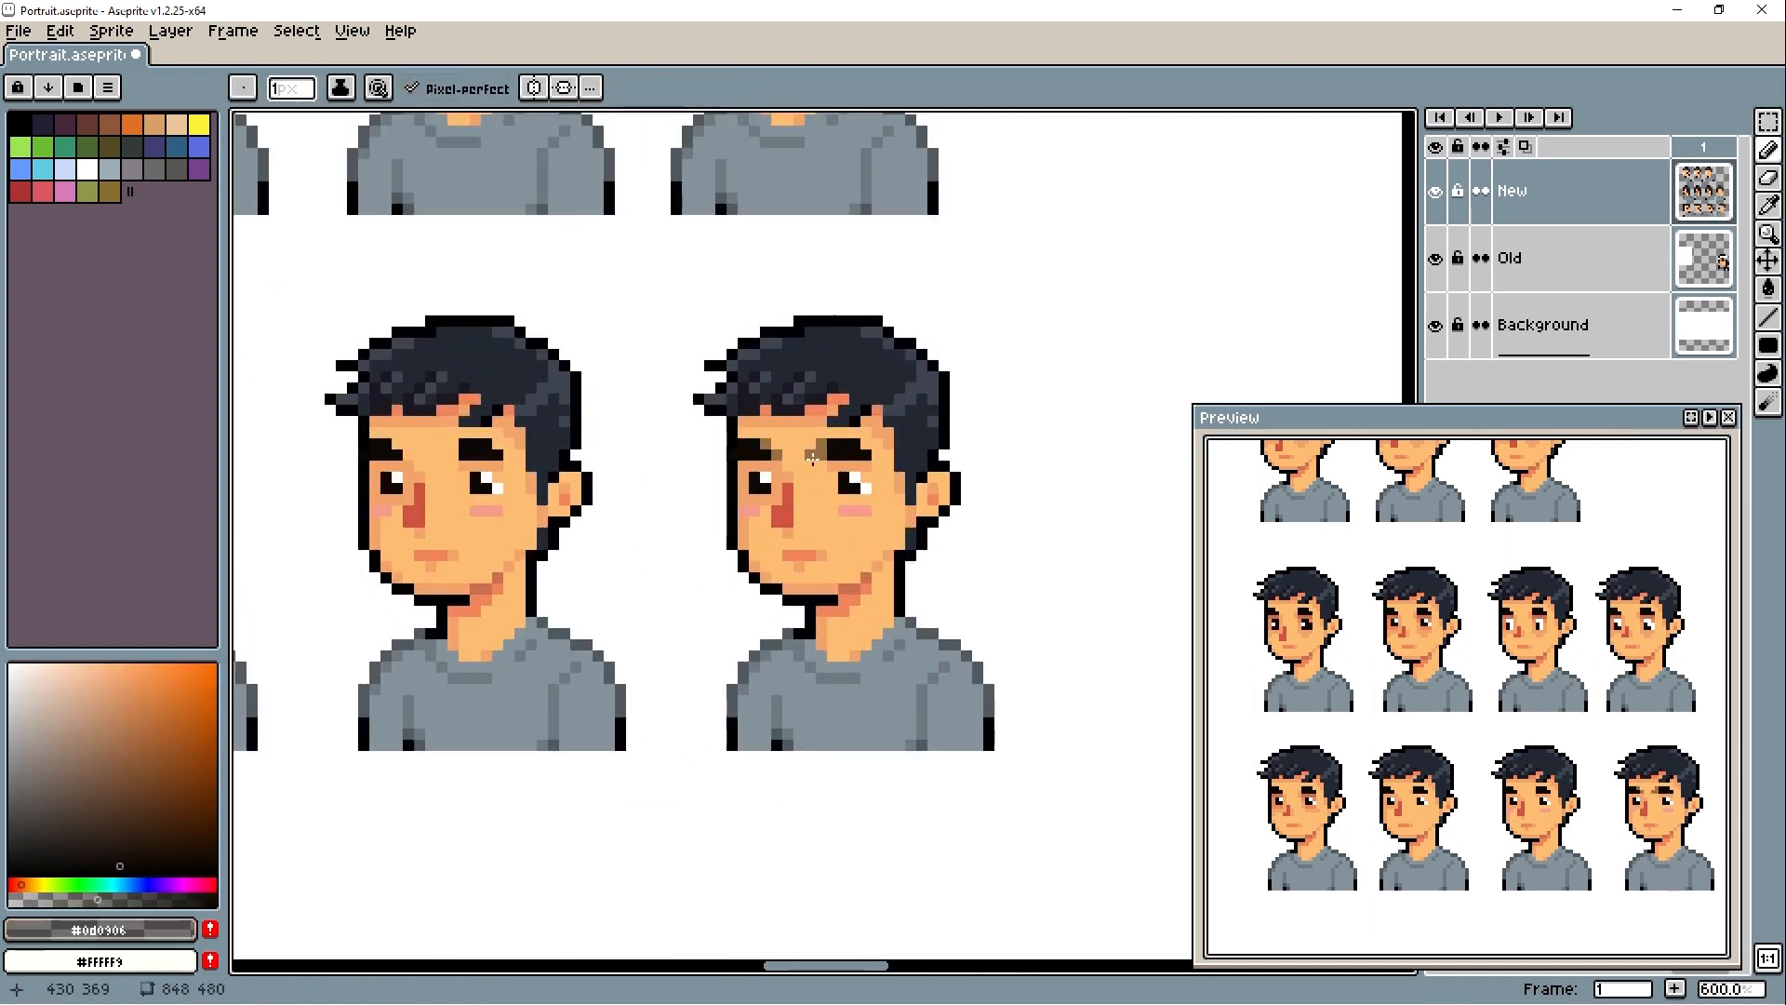
scroll(901, 594, down, 4)
key(m)
key(b)
scroll(800, 521, up, 5)
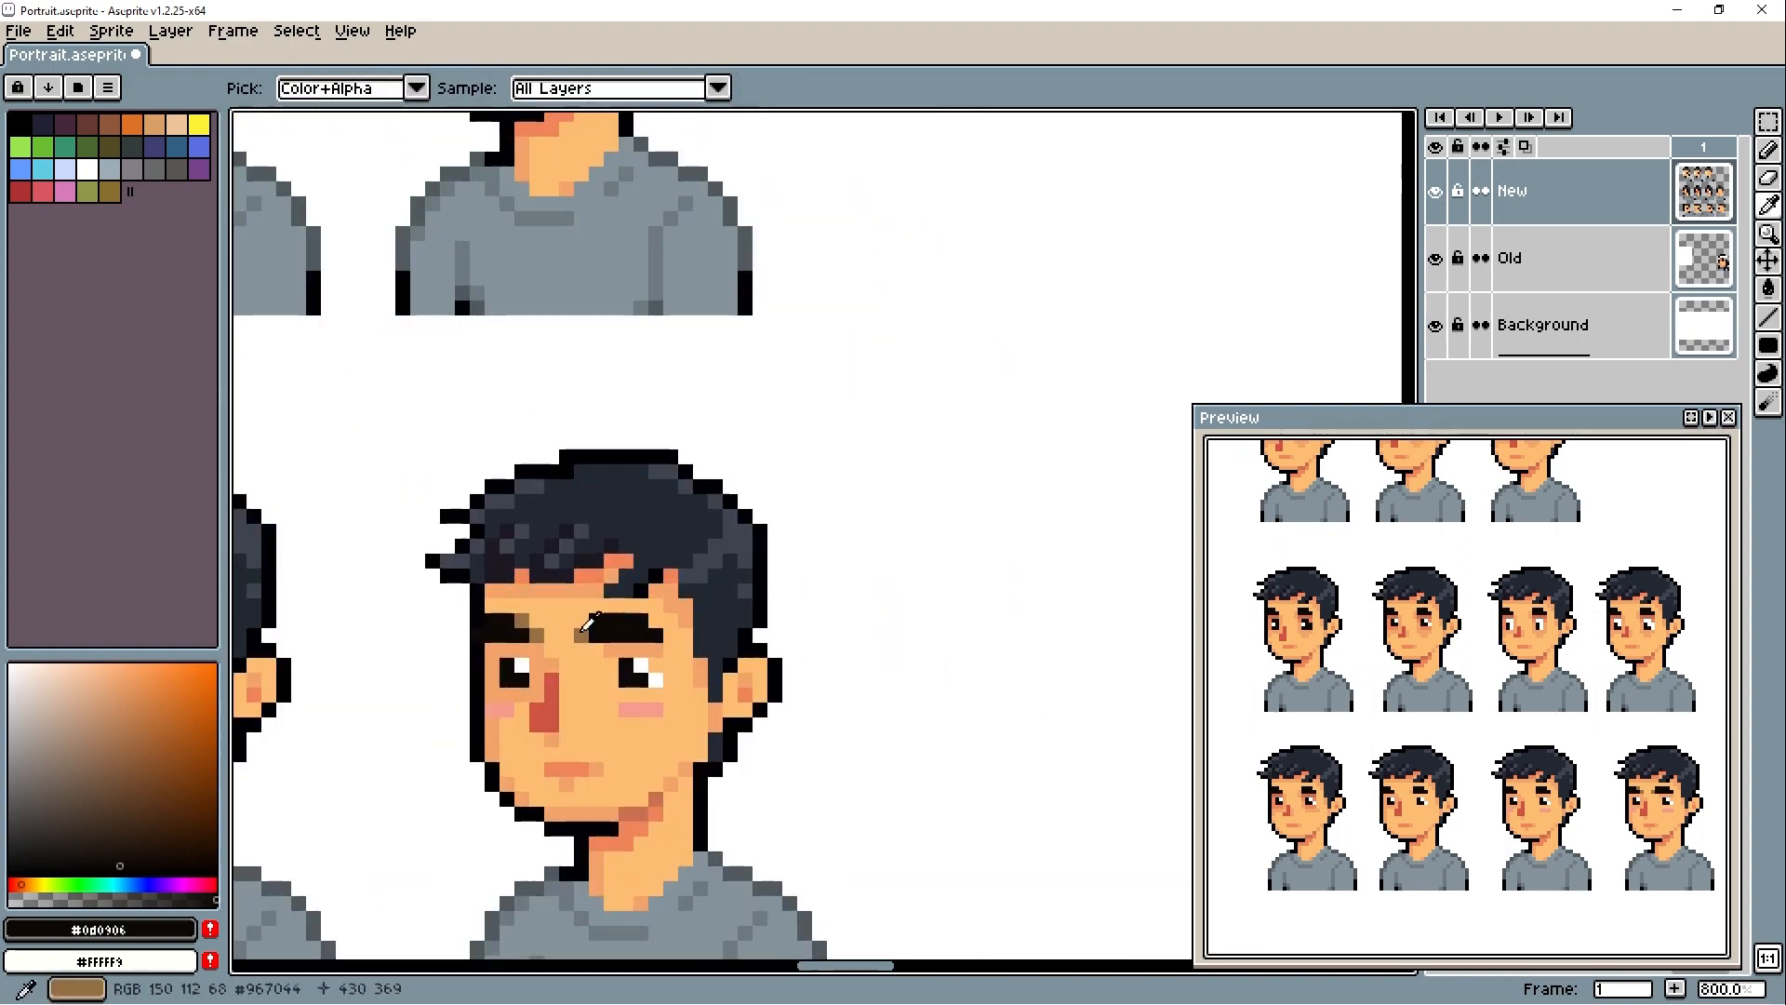
alt+click(583, 637)
click(659, 637)
- Remove the soft eyebrow pixels from the fourth portrait and restore the skin there with #fdbd73
scroll(707, 577, down, 1)
alt+click(749, 503)
scroll(817, 618, down, 2)
scroll(853, 617, up, 3)
alt+click(586, 307)
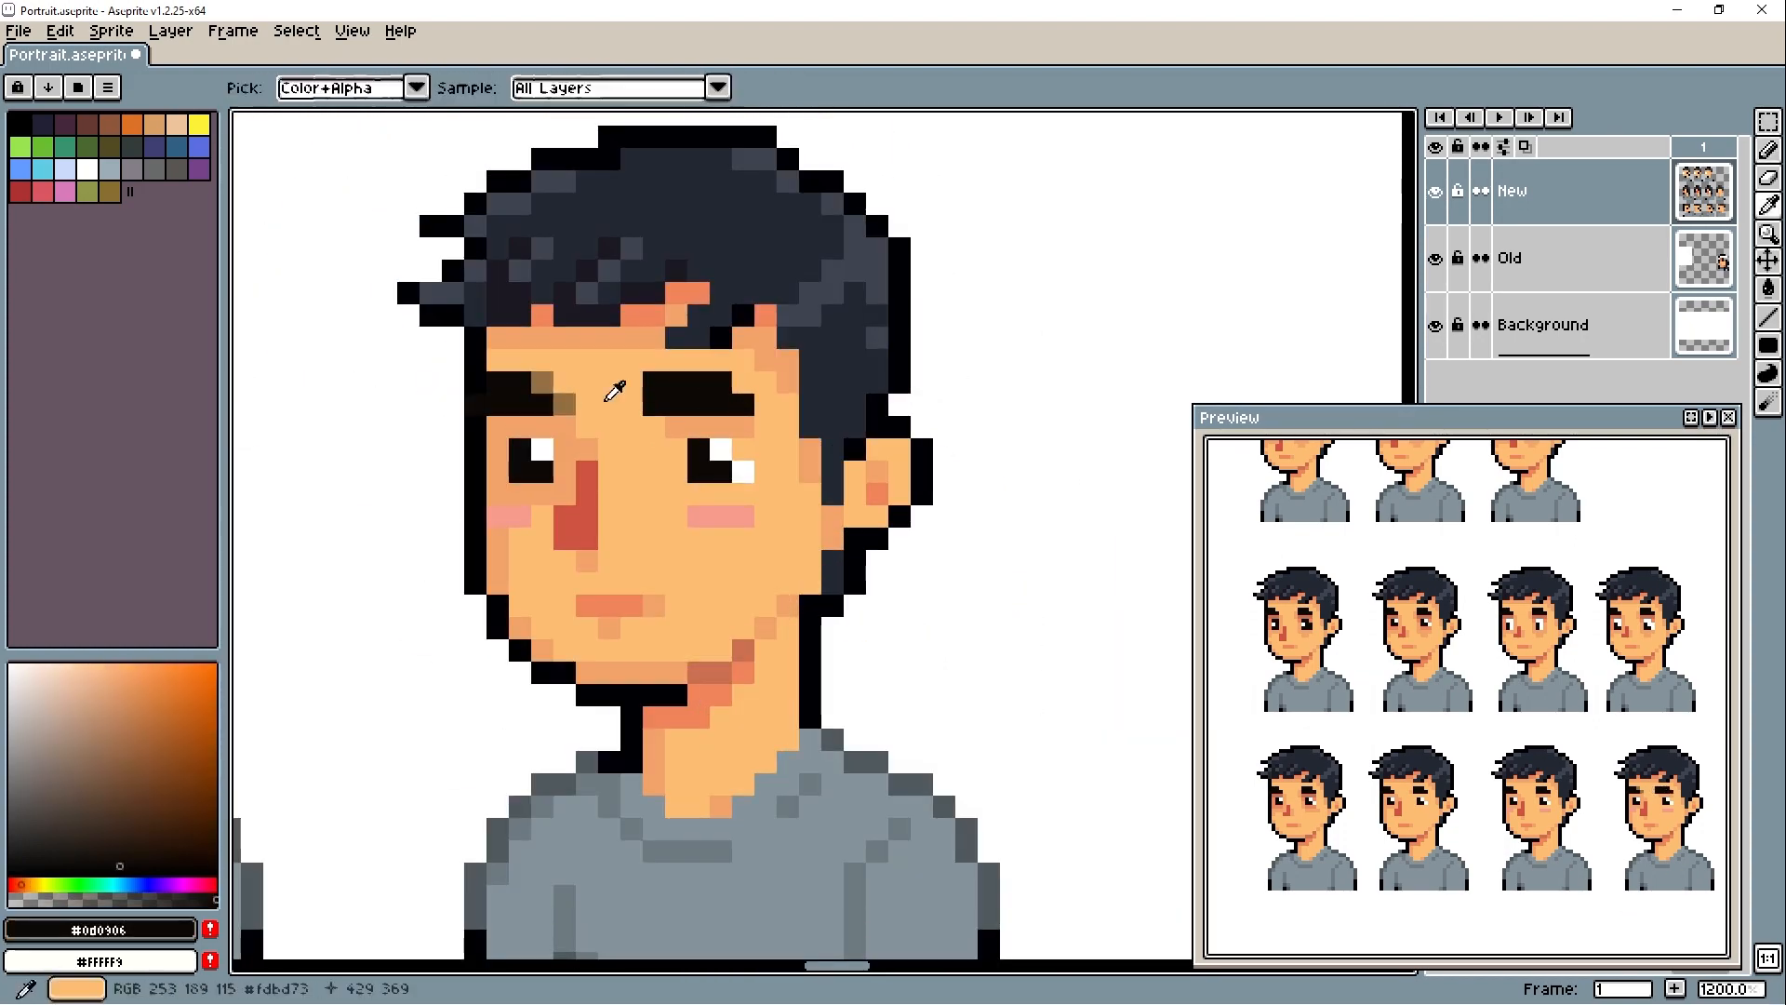
scroll(781, 820, down, 8)
scroll(780, 821, up, 8)
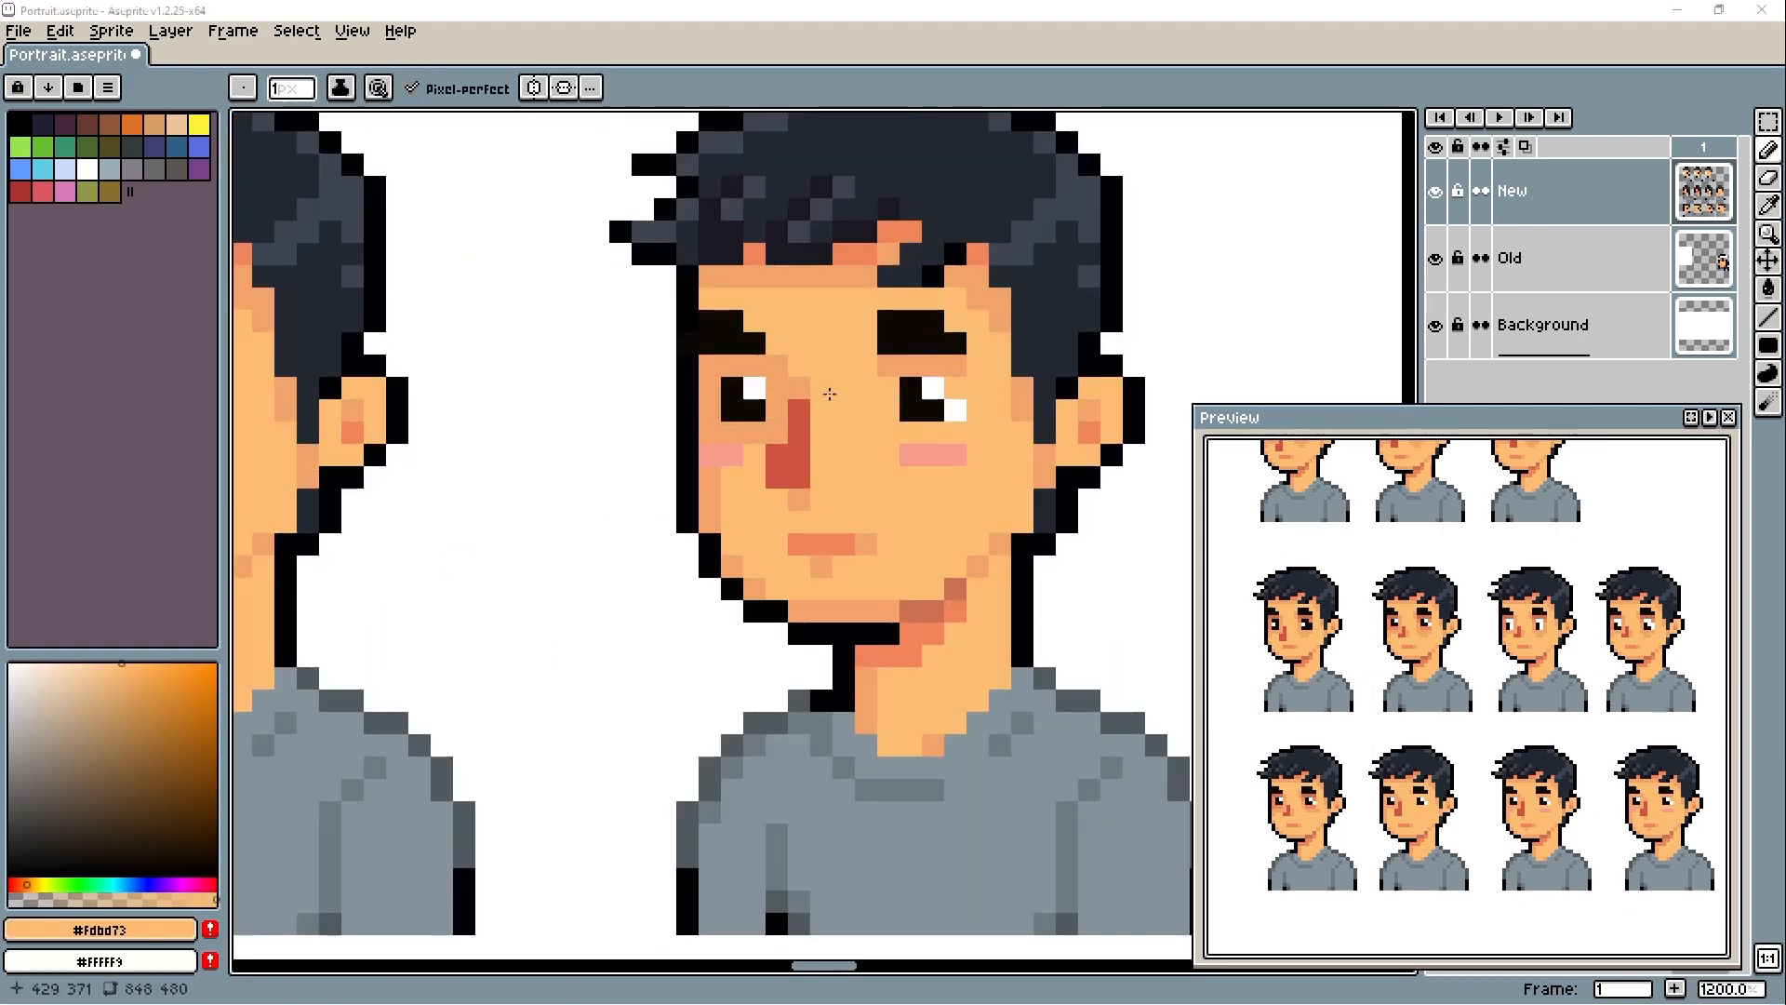
- Darken the fourth portrait's skin shadows with hue 24, saturation 54, value 85, and deepen the jaw and hairline with #c96f51
click(124, 672)
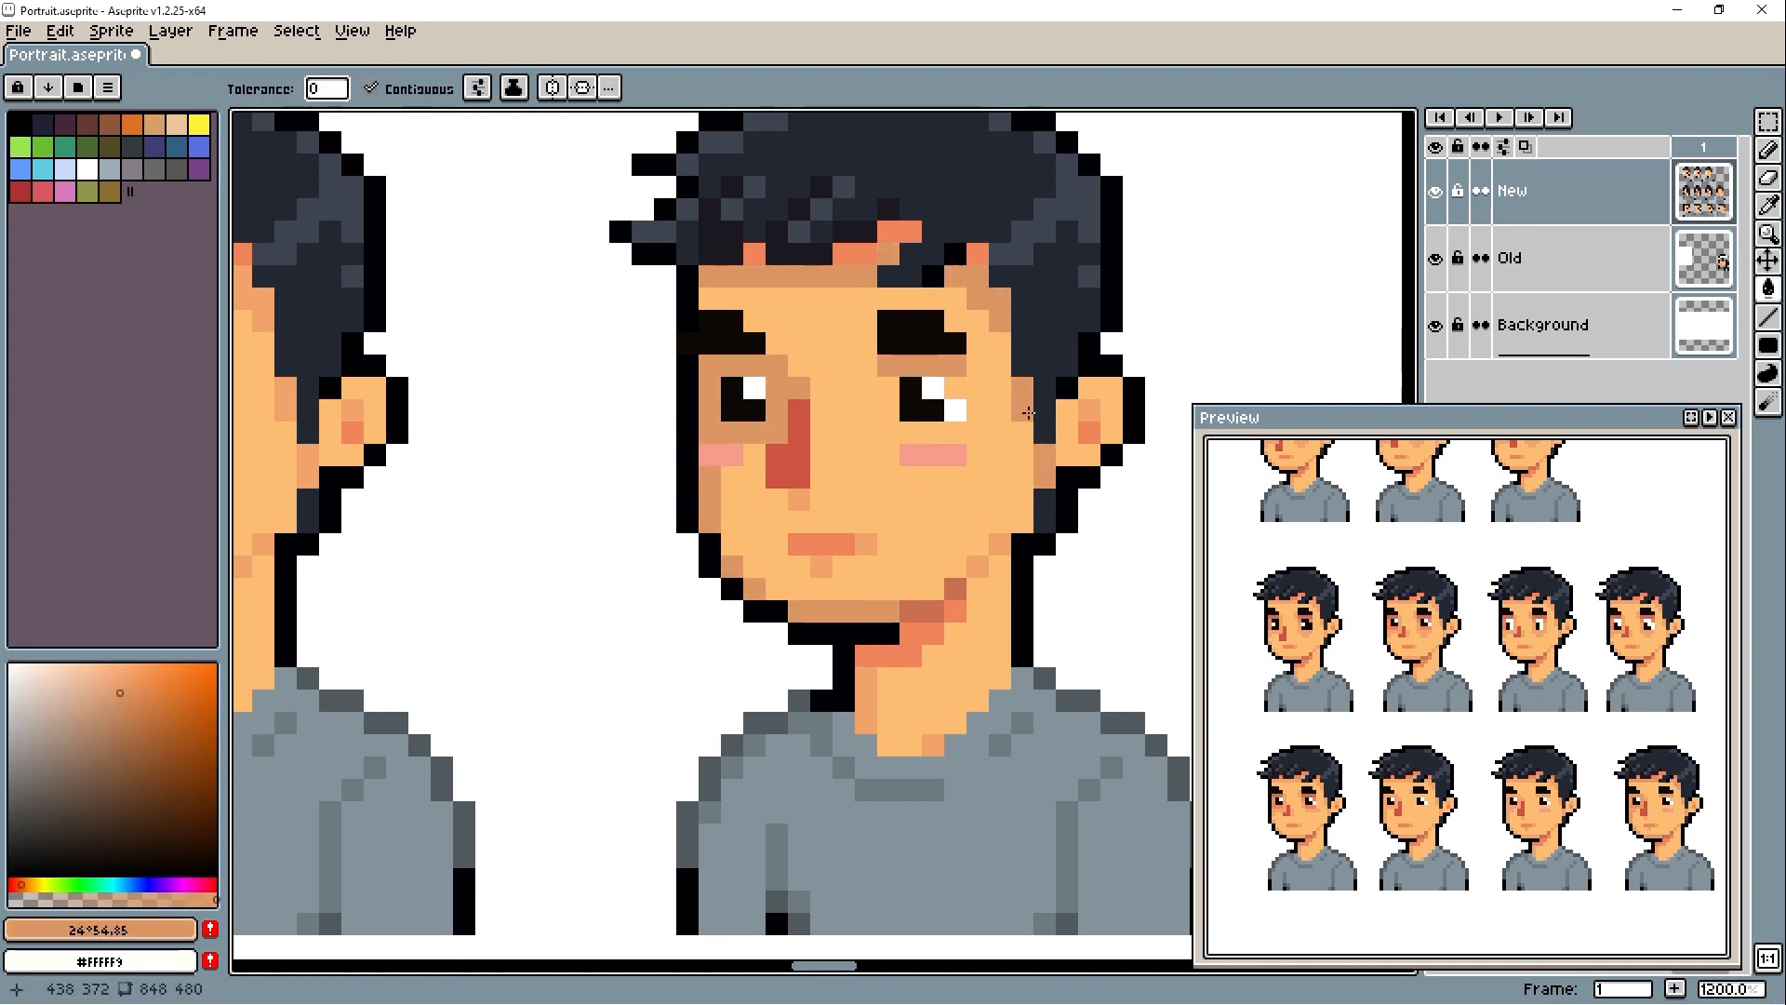
key(b)
alt+click(956, 590)
drag(914, 232, 842, 254)
scroll(788, 508, down, 7)
scroll(796, 586, up, 2)
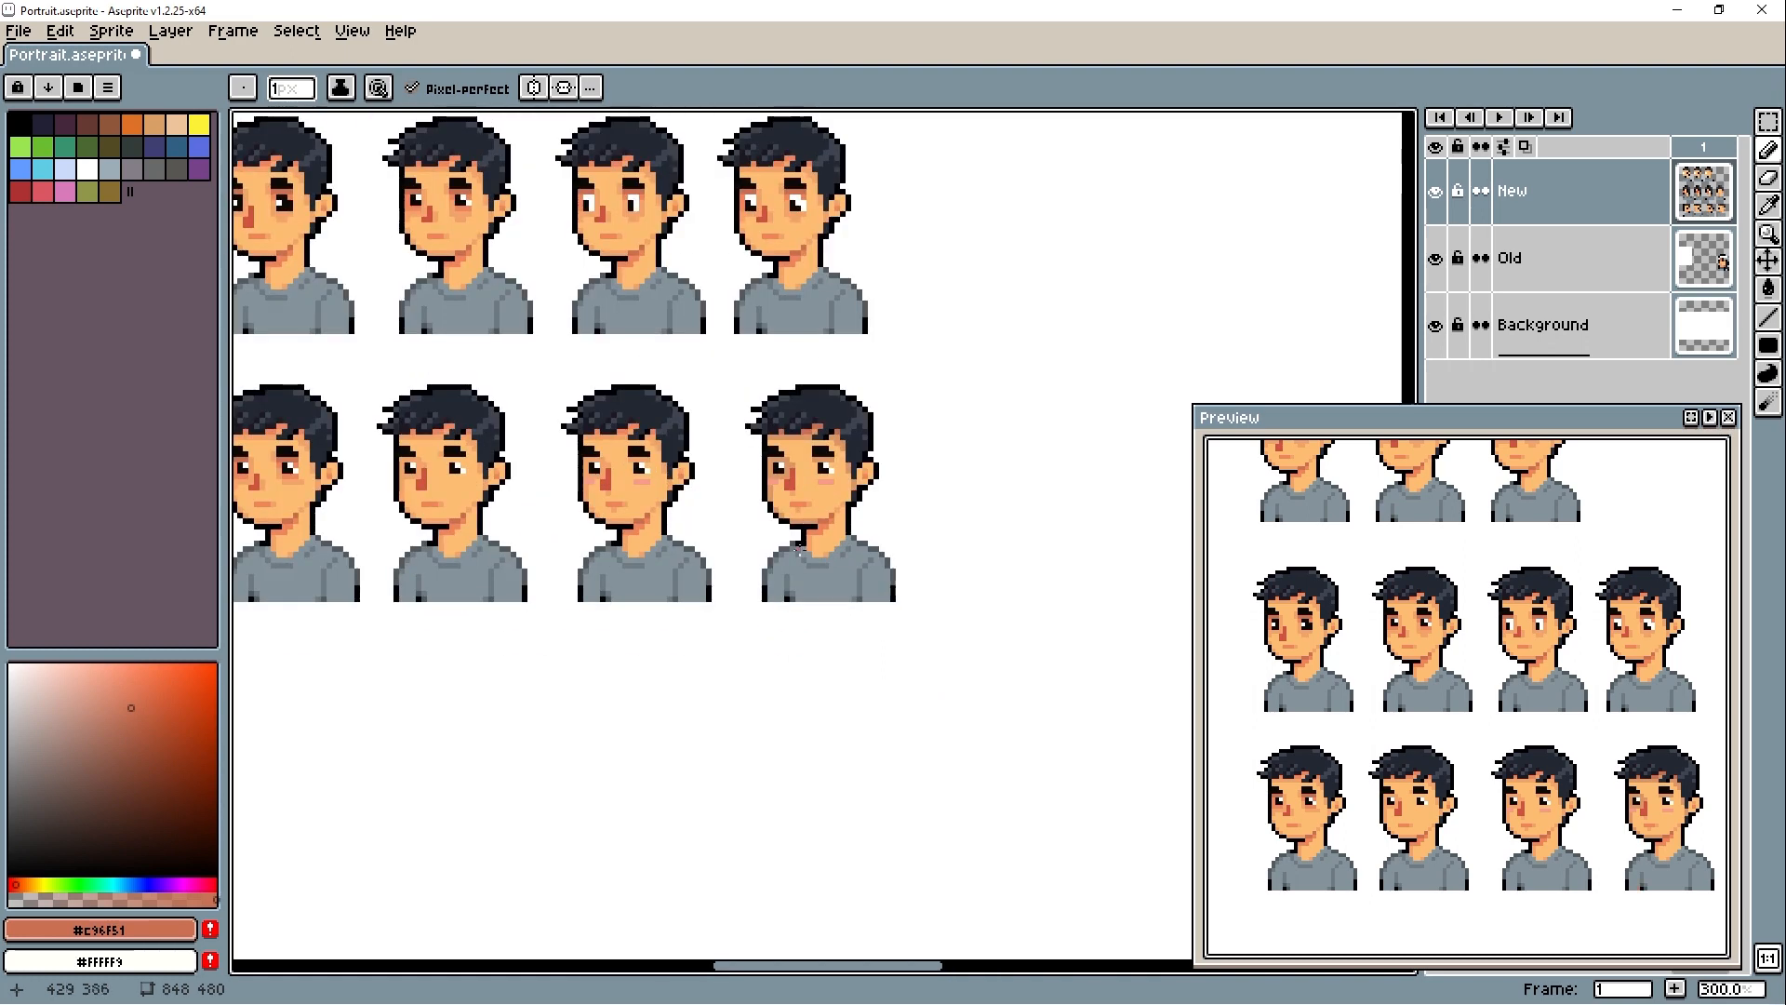
scroll(789, 406, up, 1)
alt+click(848, 531)
scroll(803, 642, down, 1)
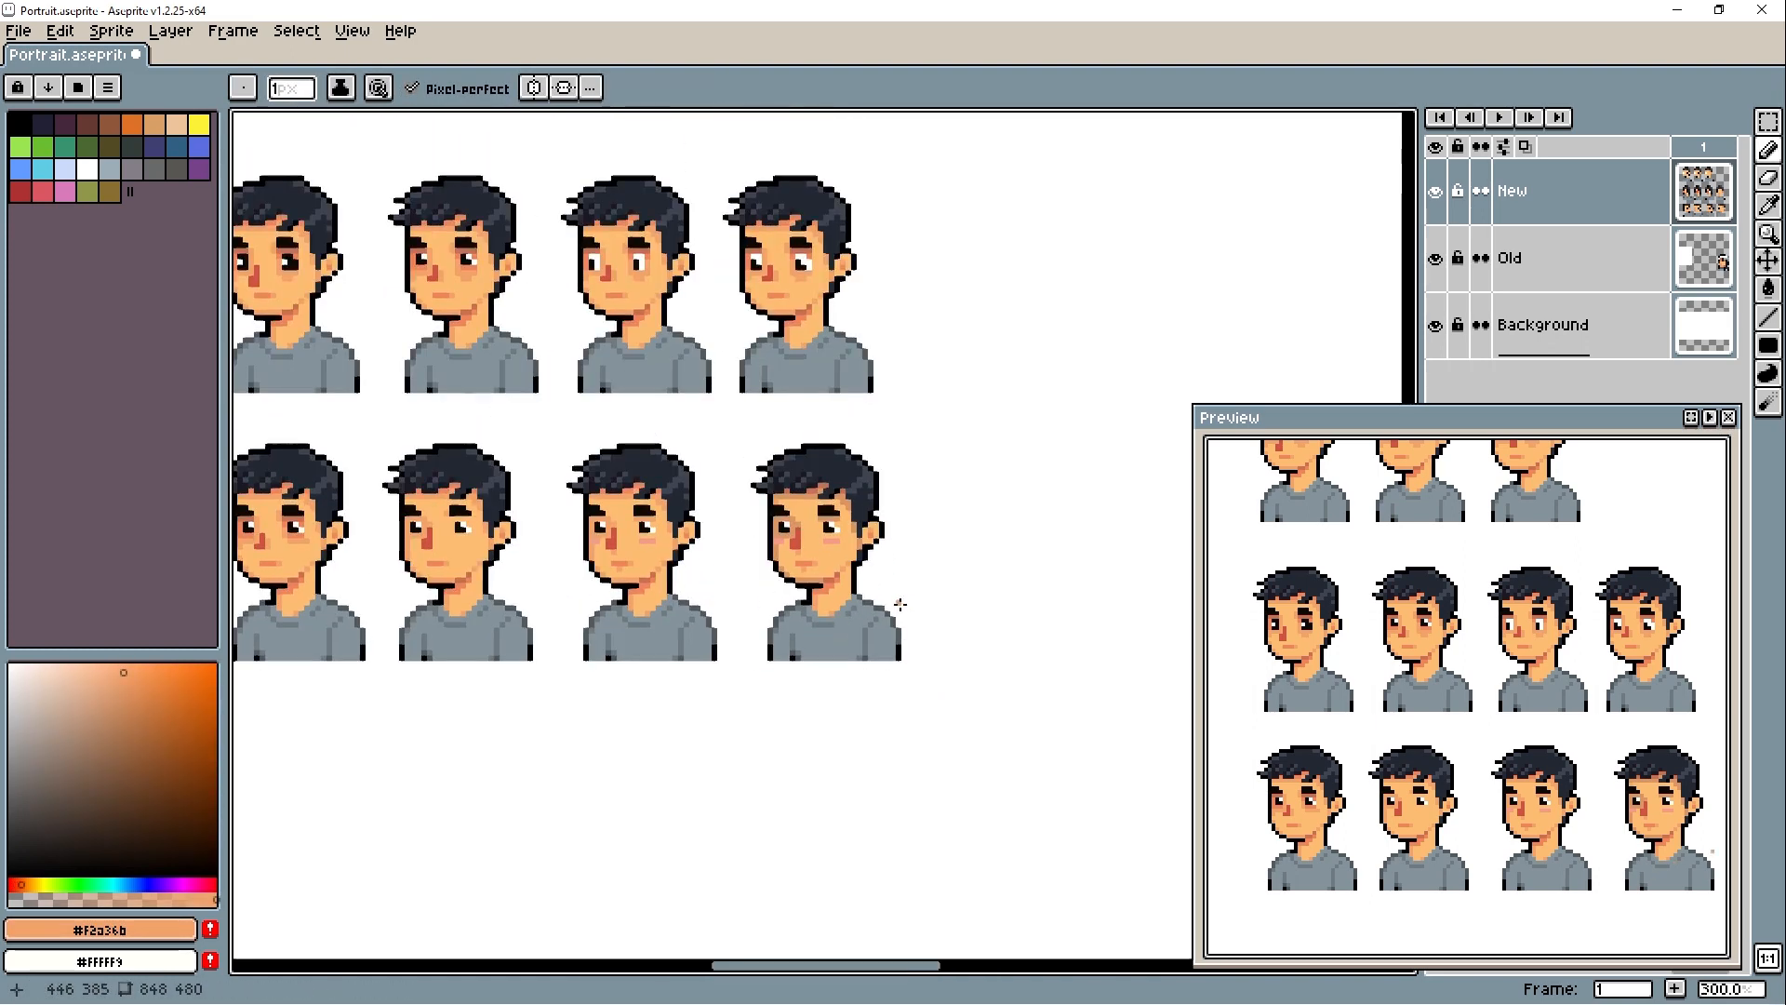
- Try nudging the selected fourth portrait to the right
key(m)
drag(741, 434, 925, 602)
key(Right)
key(Right)
key(ctrl+z)
key(ctrl+z)
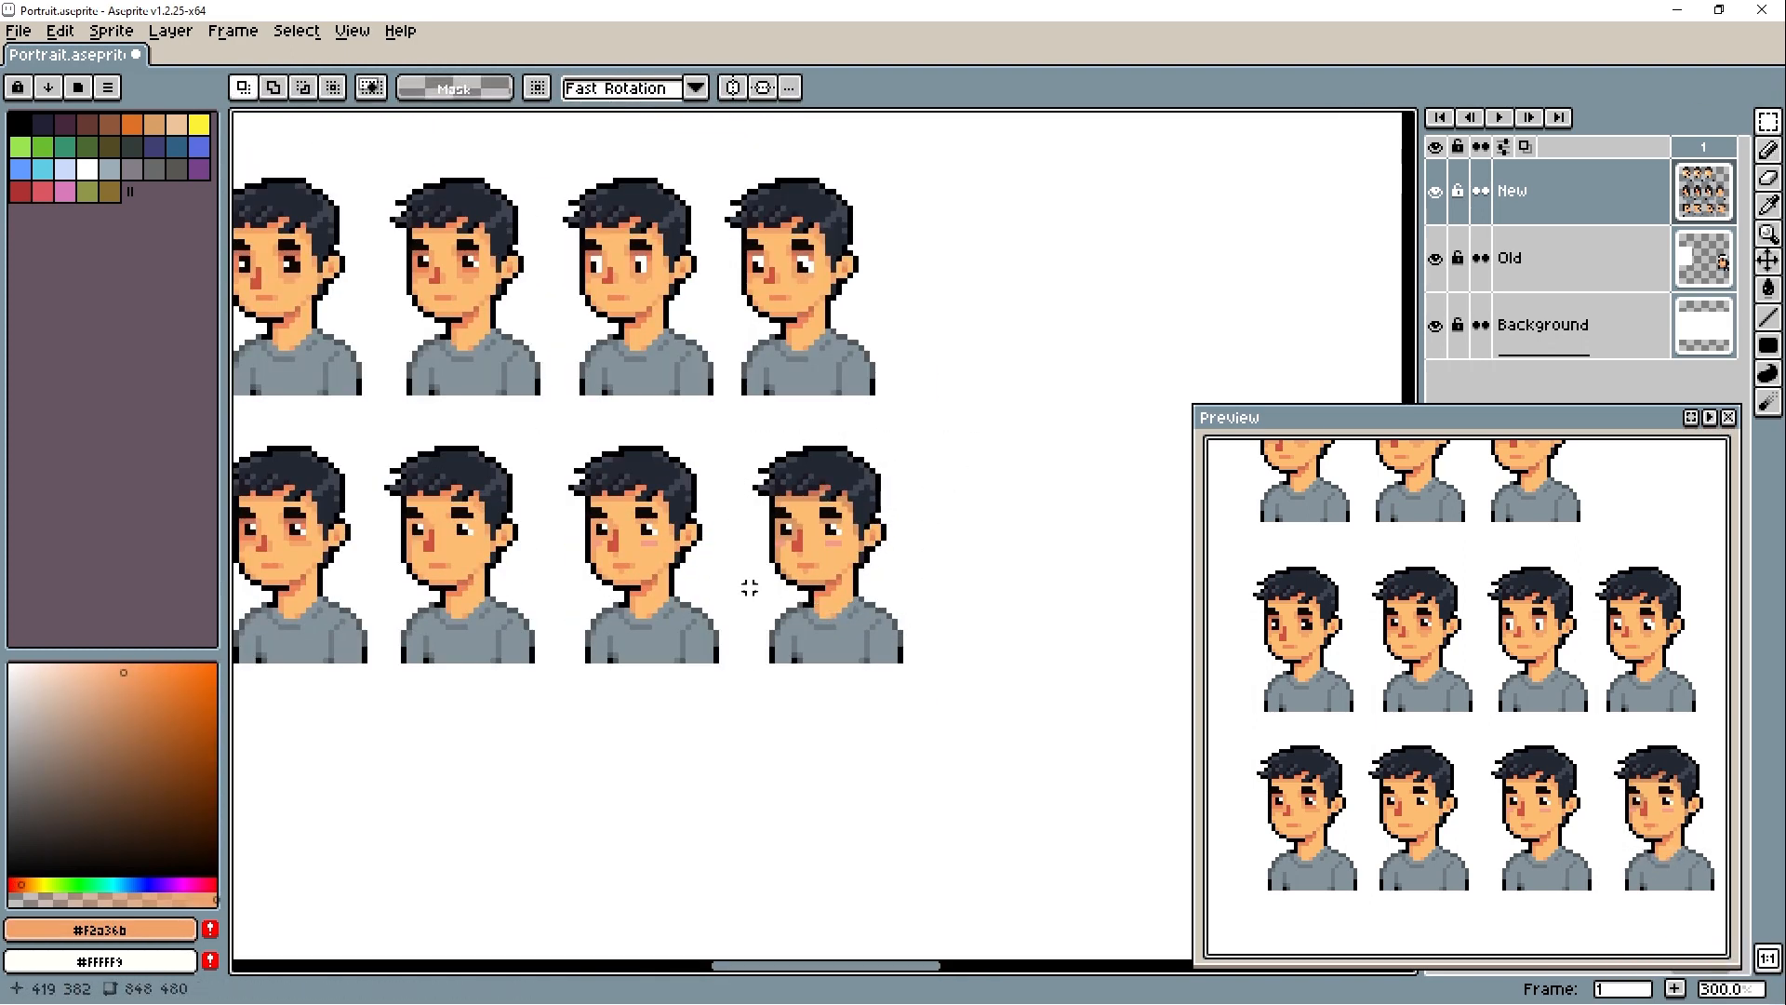
- Place a copy of the fourth portrait on the Best layer, beside the old portrait on the red background
drag(747, 596, 944, 423)
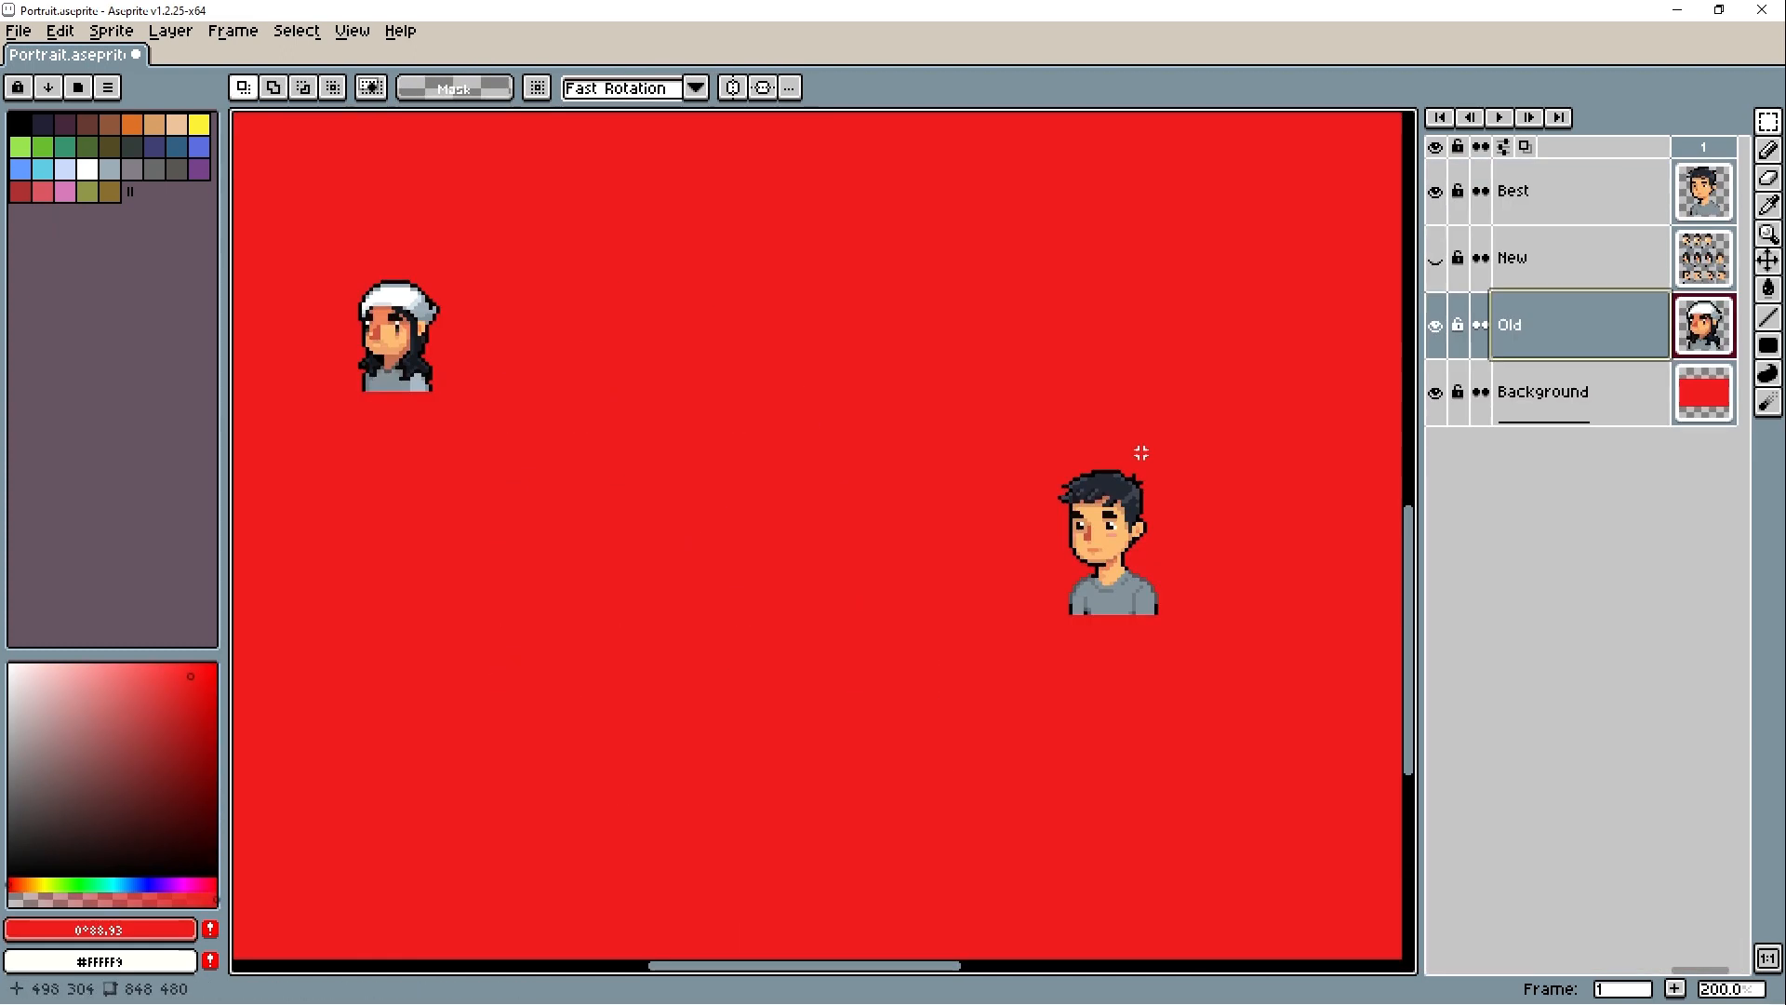
drag(1143, 450, 456, 506)
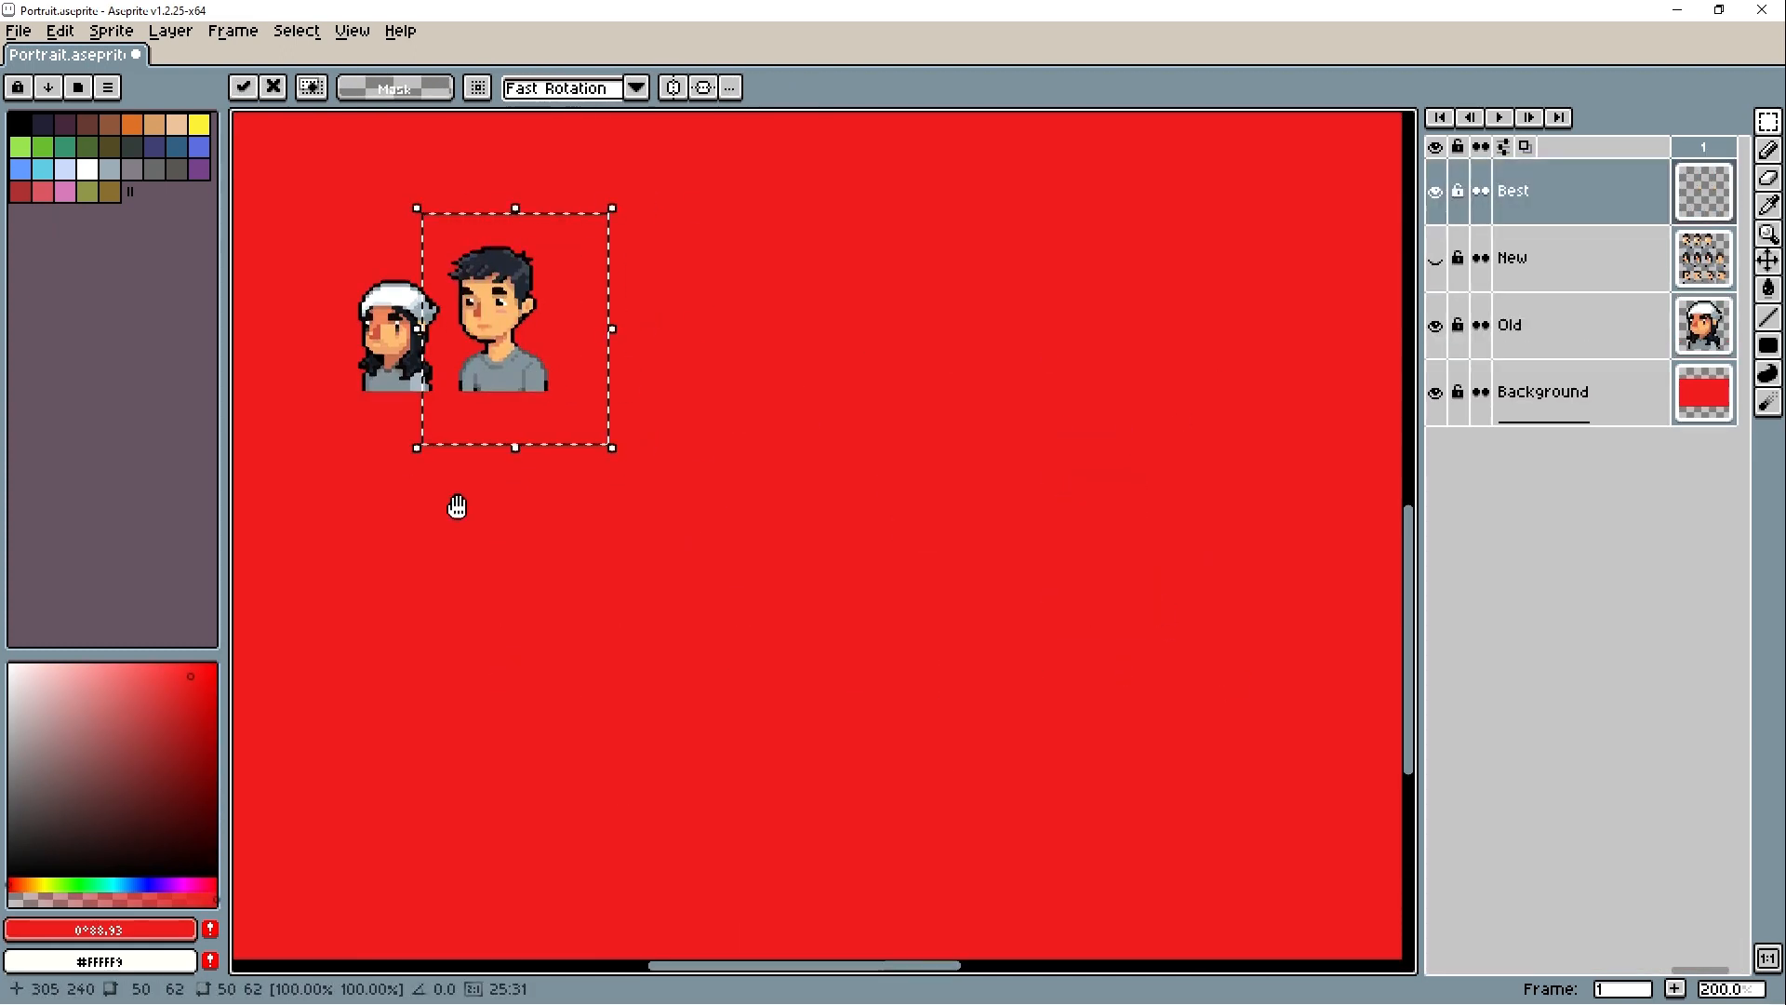
scroll(495, 380, up, 2)
drag(495, 380, 820, 400)
drag(821, 400, 741, 499)
scroll(802, 497, down, 2)
- Position a second portrait copy beside the first on the Best layer, nudging the selection right twice
click(985, 447)
drag(985, 447, 915, 459)
drag(641, 352, 837, 522)
key(ctrl+d)
scroll(880, 487, up, 2)
mouse_move(637, 236)
mouse_down()
mouse_move(870, 460)
mouse_move(901, 560)
mouse_up()
key(Right)
key(Right)
key(ctrl+d)
- Duplicate the second Best-layer portrait to its right to form a row of three
scroll(898, 469, down, 1)
scroll(898, 469, down, 1)
ctrl+drag(837, 515, 949, 511)
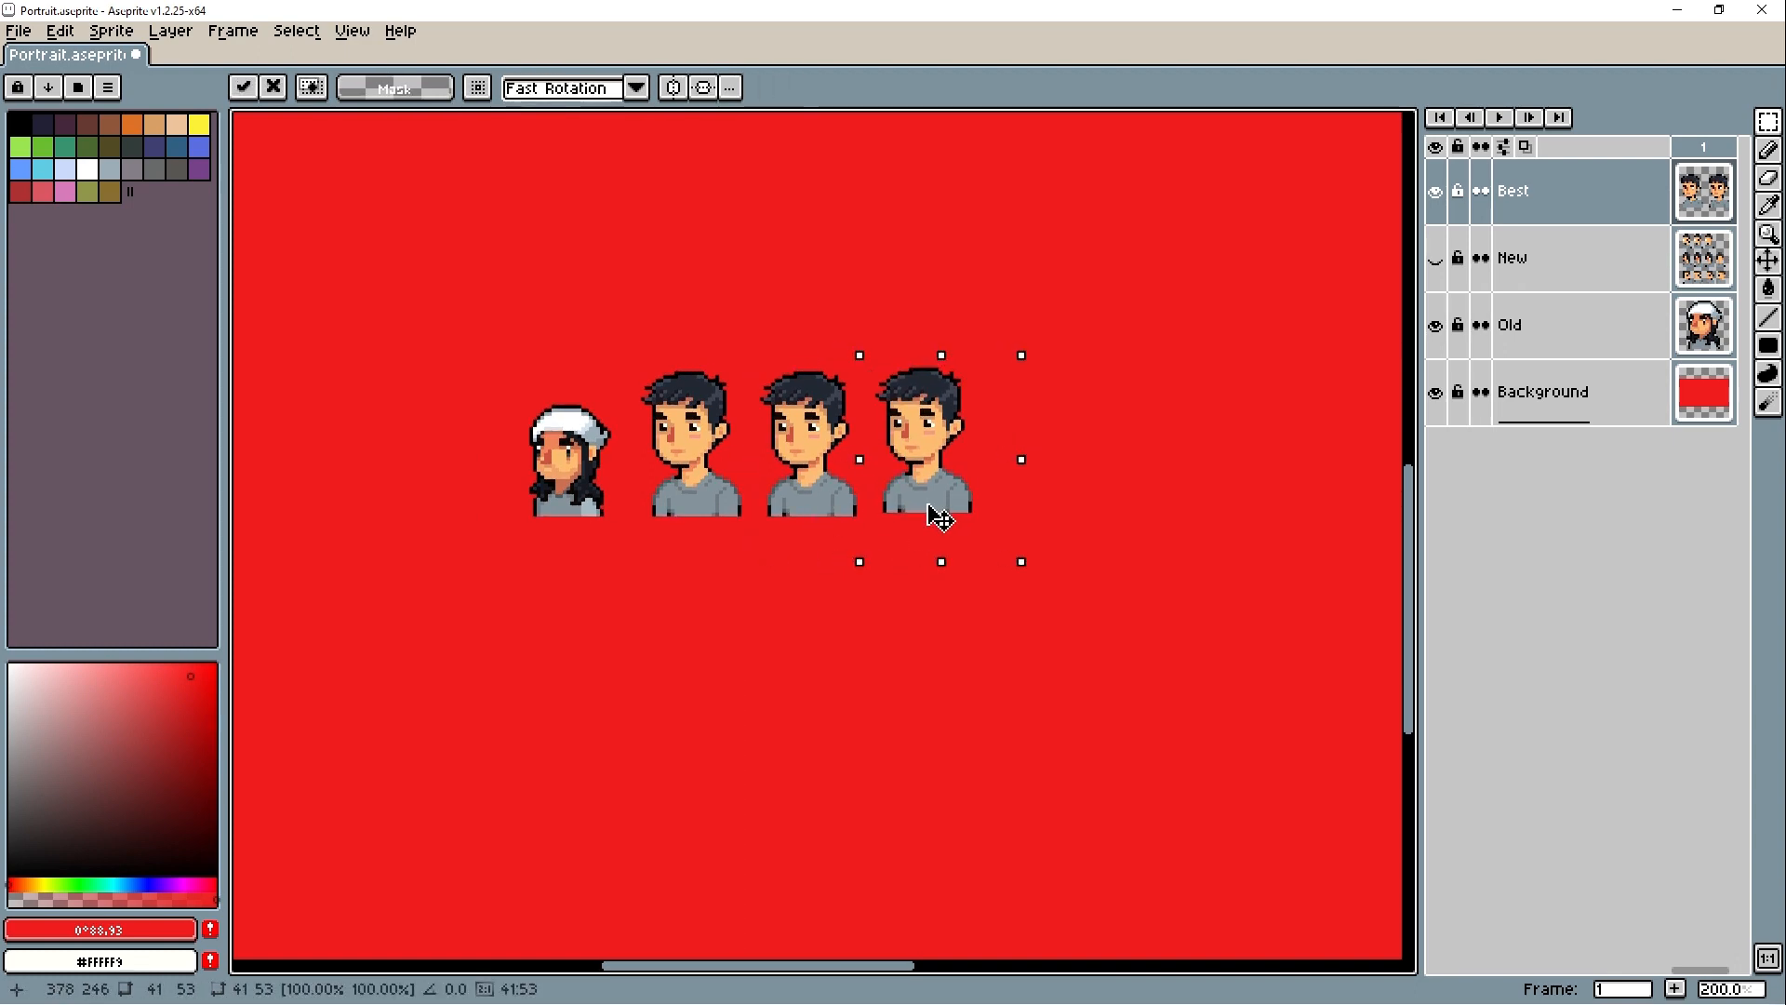
key(ctrl+d)
- Retouch the dark outline of a Best-layer portrait with #000004
scroll(976, 455, up, 5)
key(b)
alt+click(832, 460)
drag(818, 452, 819, 482)
scroll(820, 482, down, 5)
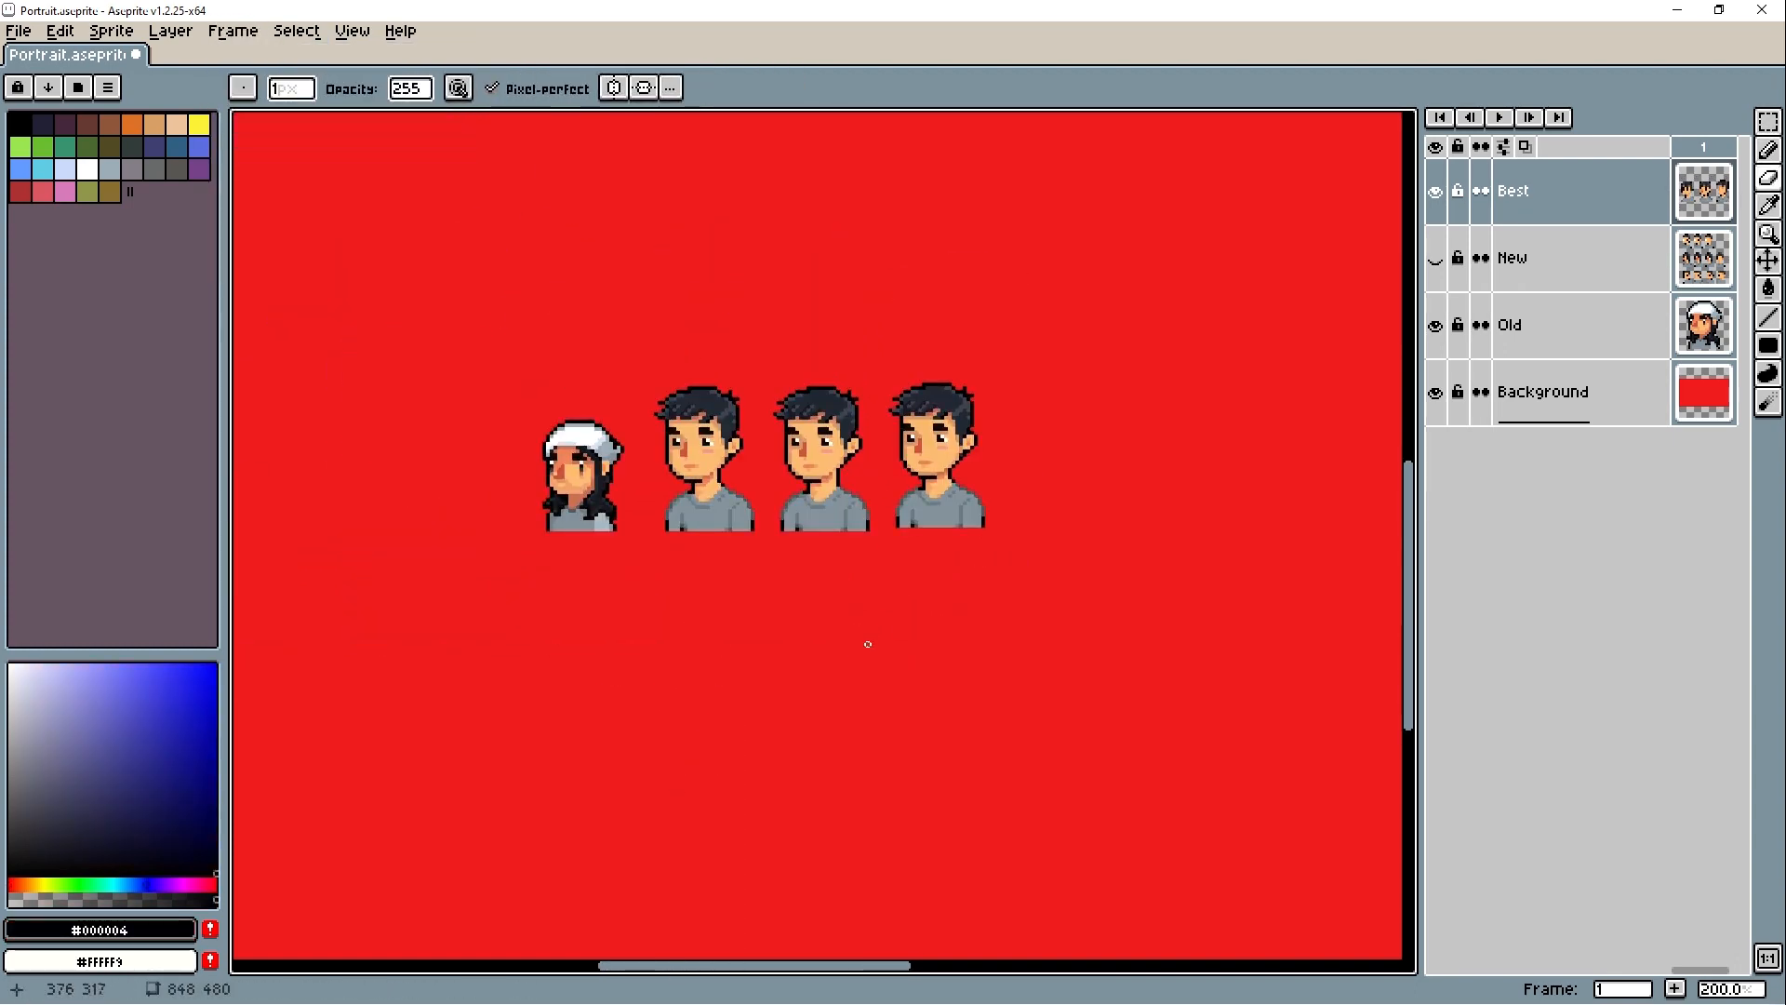
- Compare all portrait variants in the preview and examine the shading of the last lower-row portrait
scroll(800, 571, up, 4)
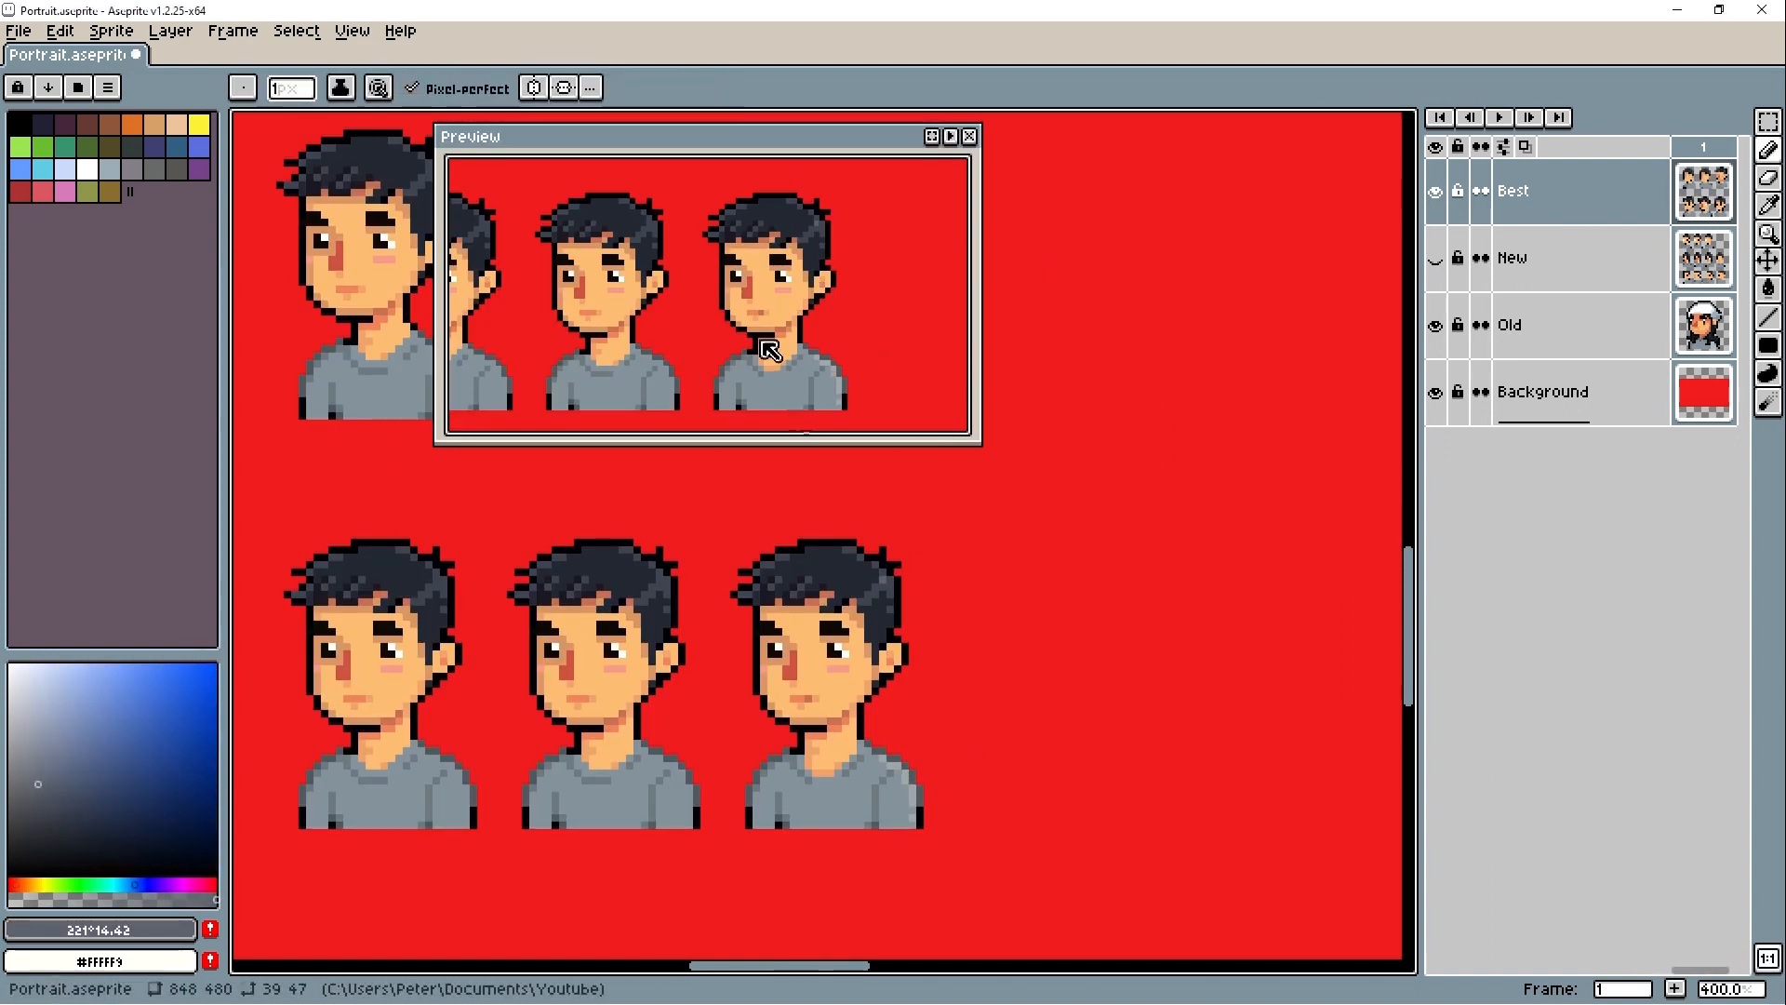
scroll(770, 349, down, 3)
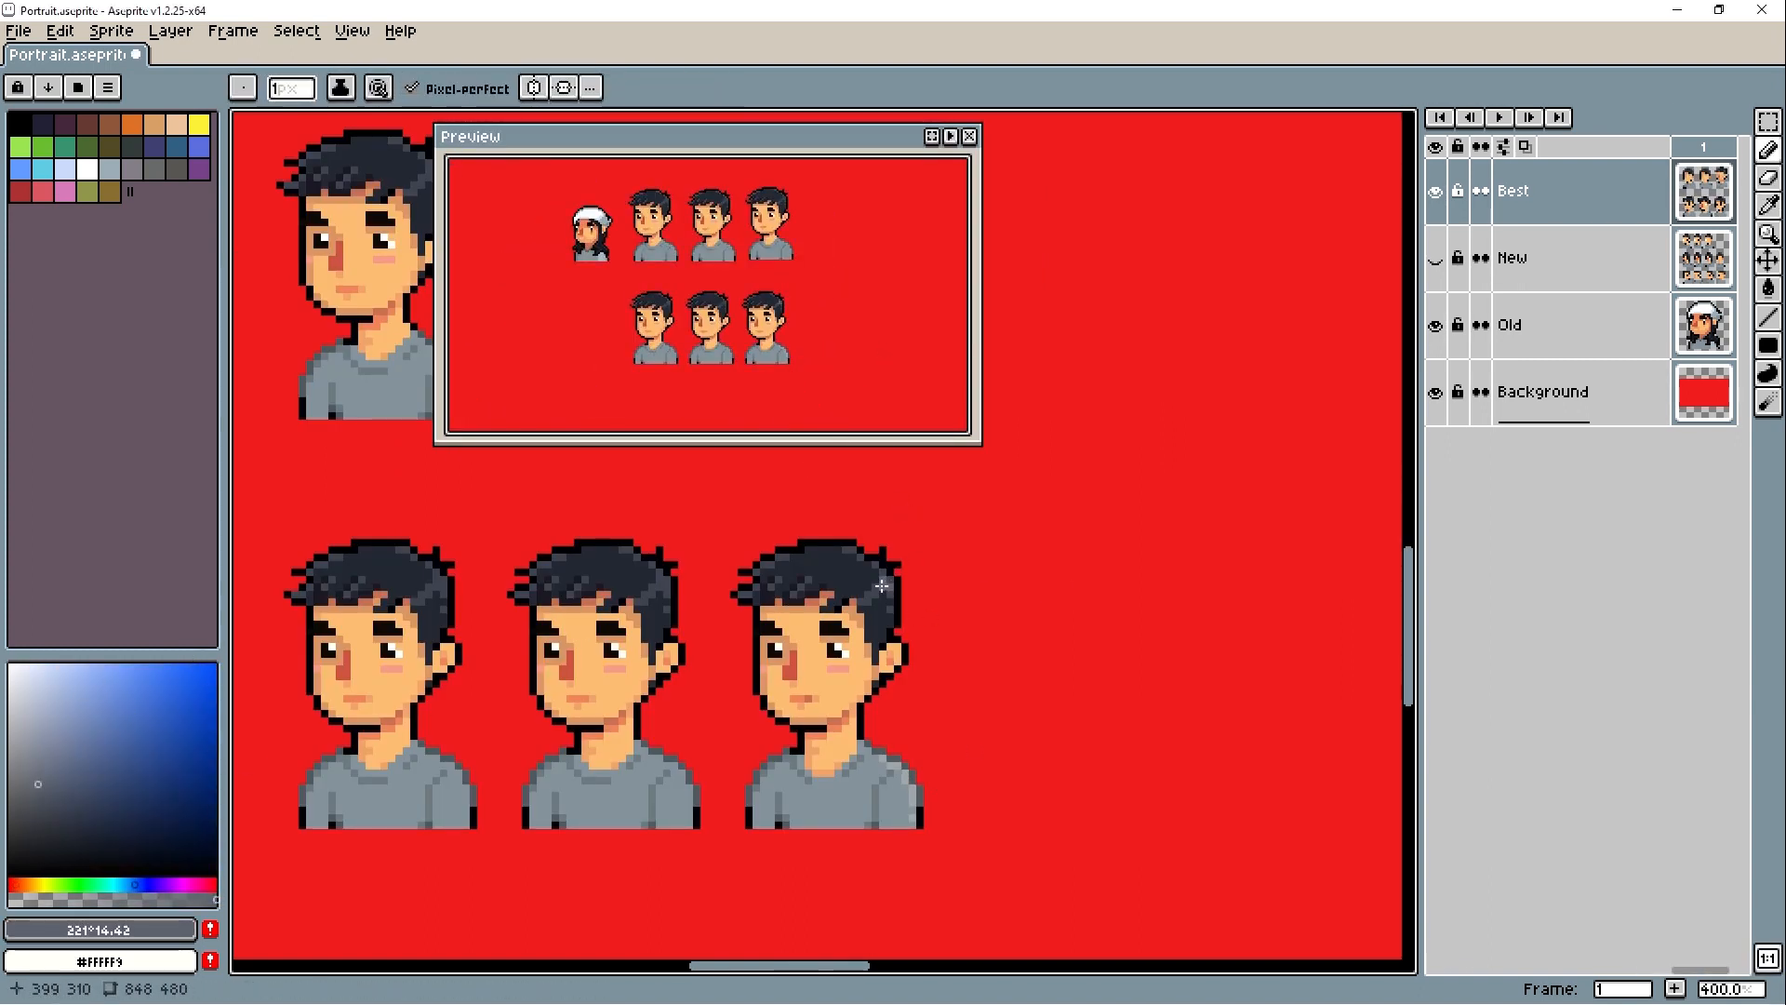
scroll(878, 587, up, 2)
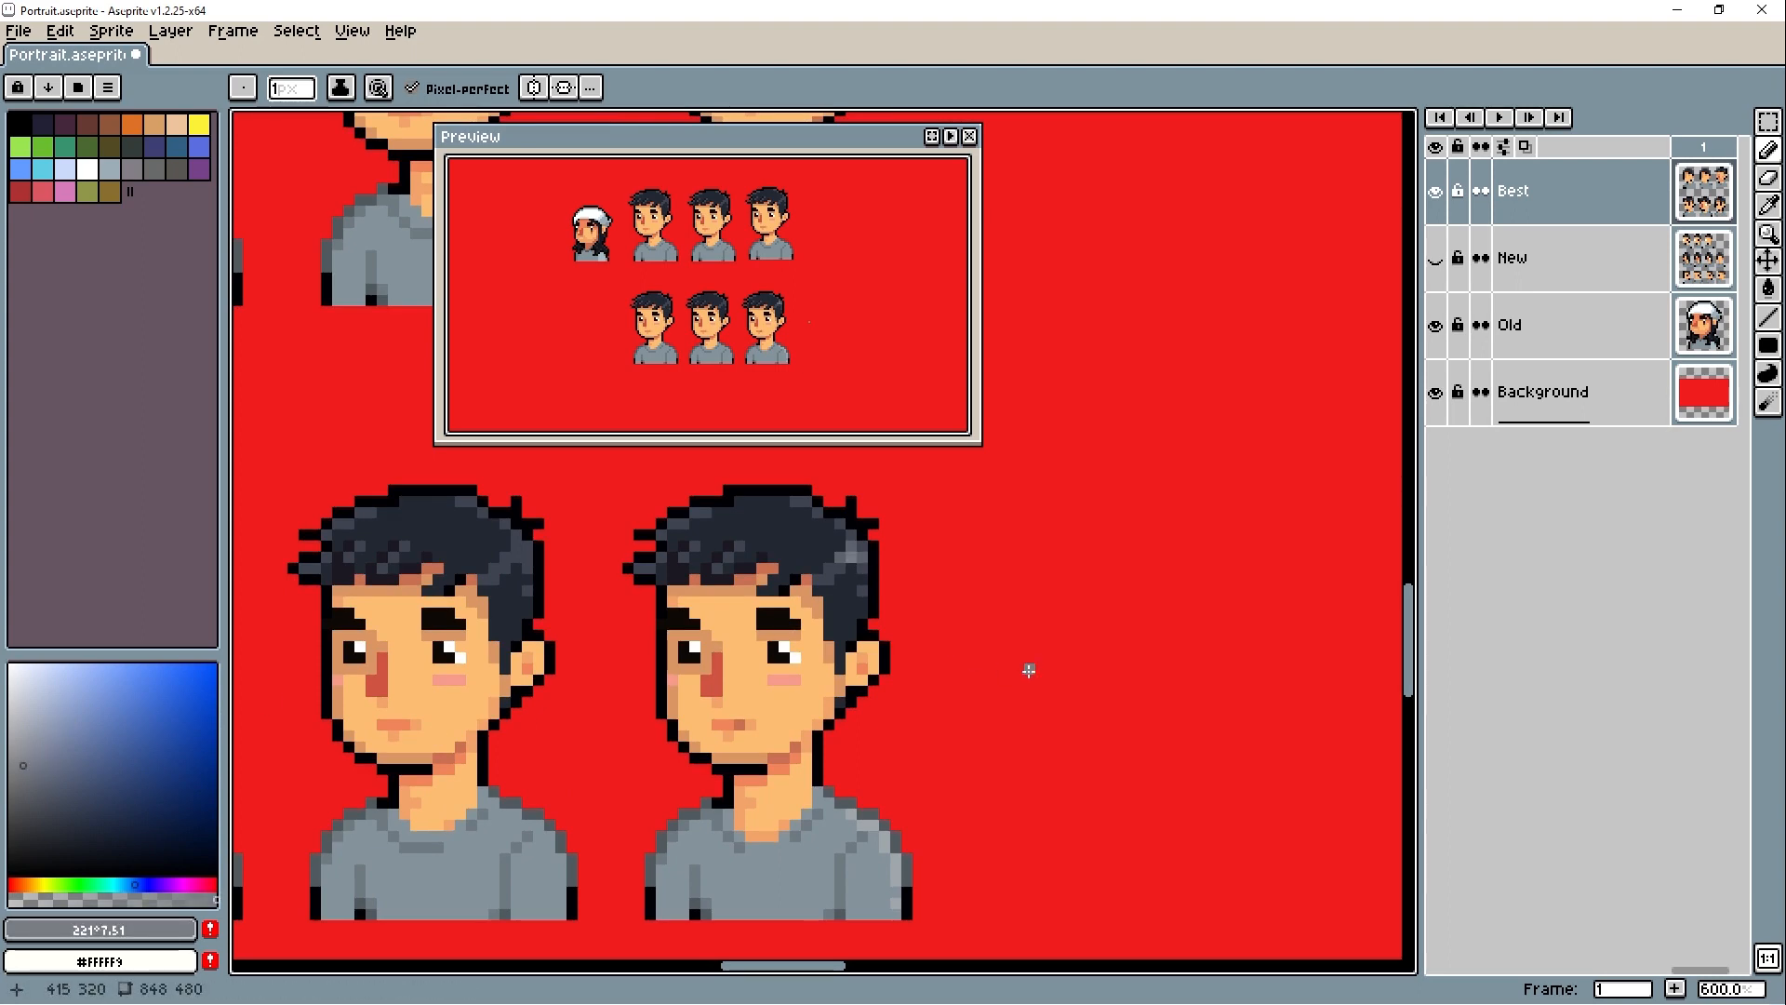
- Add a new layer above Best and pick white for drawing an earring on the last lower-row portrait
scroll(1033, 676, down, 4)
scroll(881, 363, up, 1)
alt+click(915, 610)
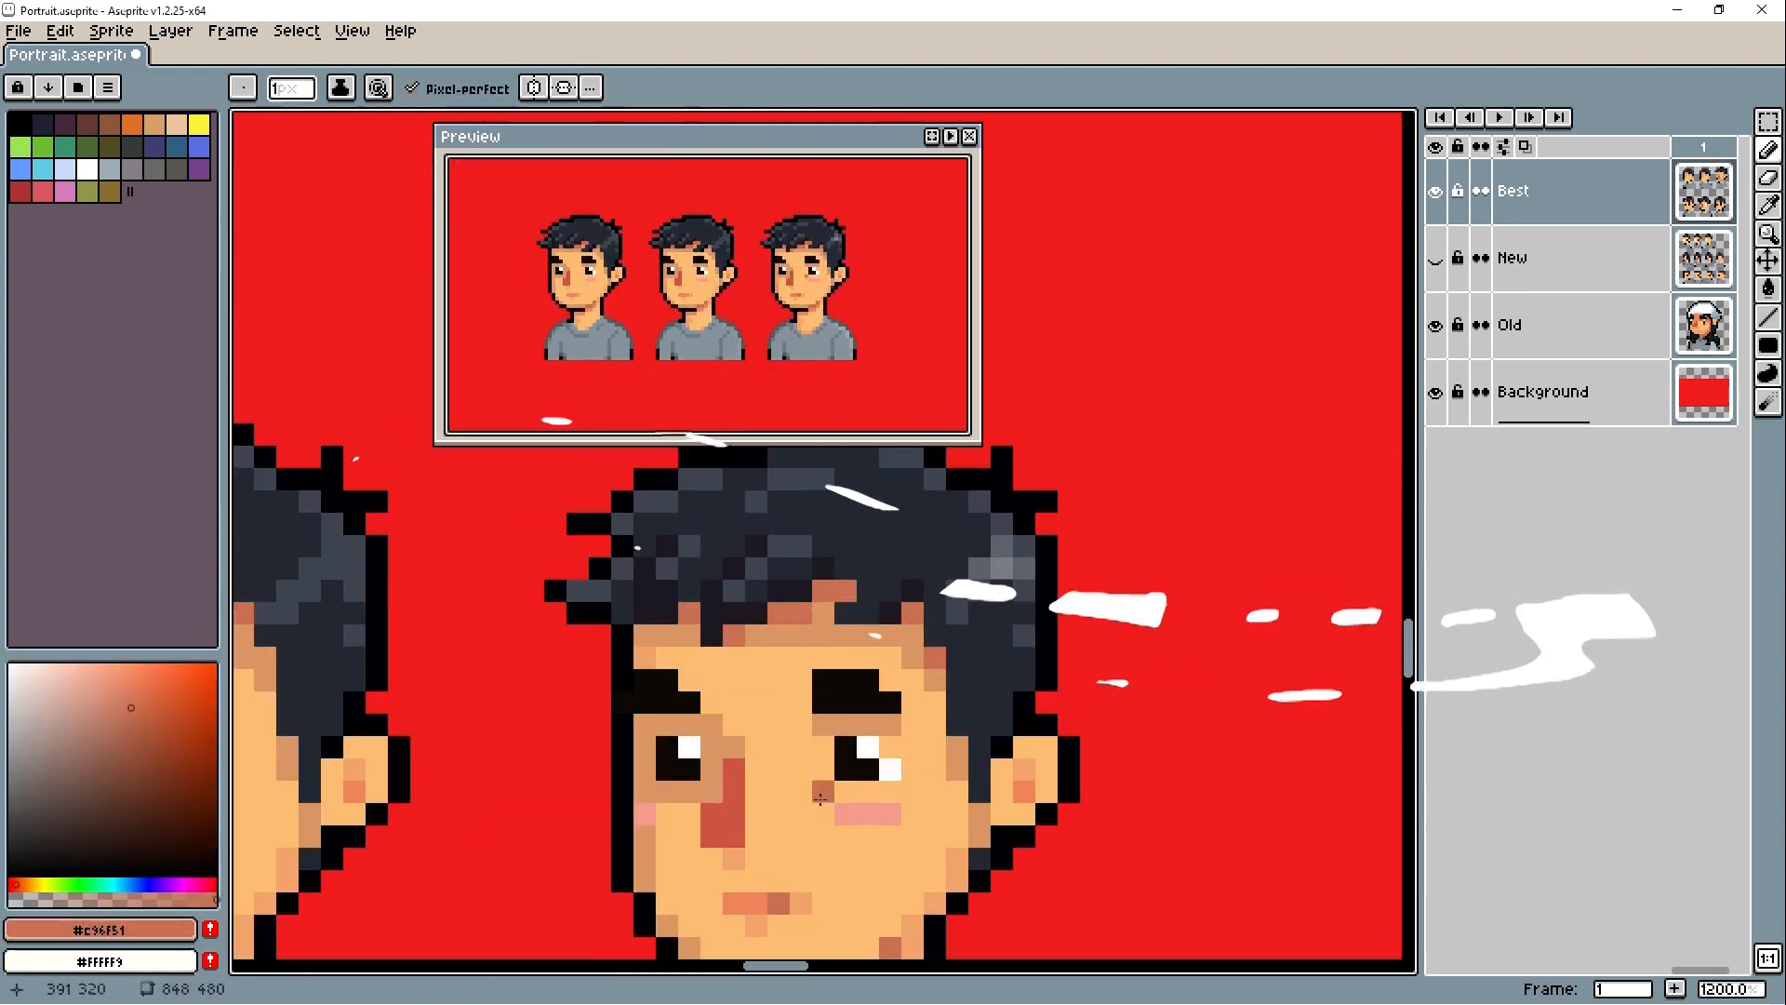
scroll(820, 798, down, 2)
drag(823, 792, 816, 656)
scroll(854, 661, up, 2)
alt+click(832, 609)
scroll(901, 652, up, 1)
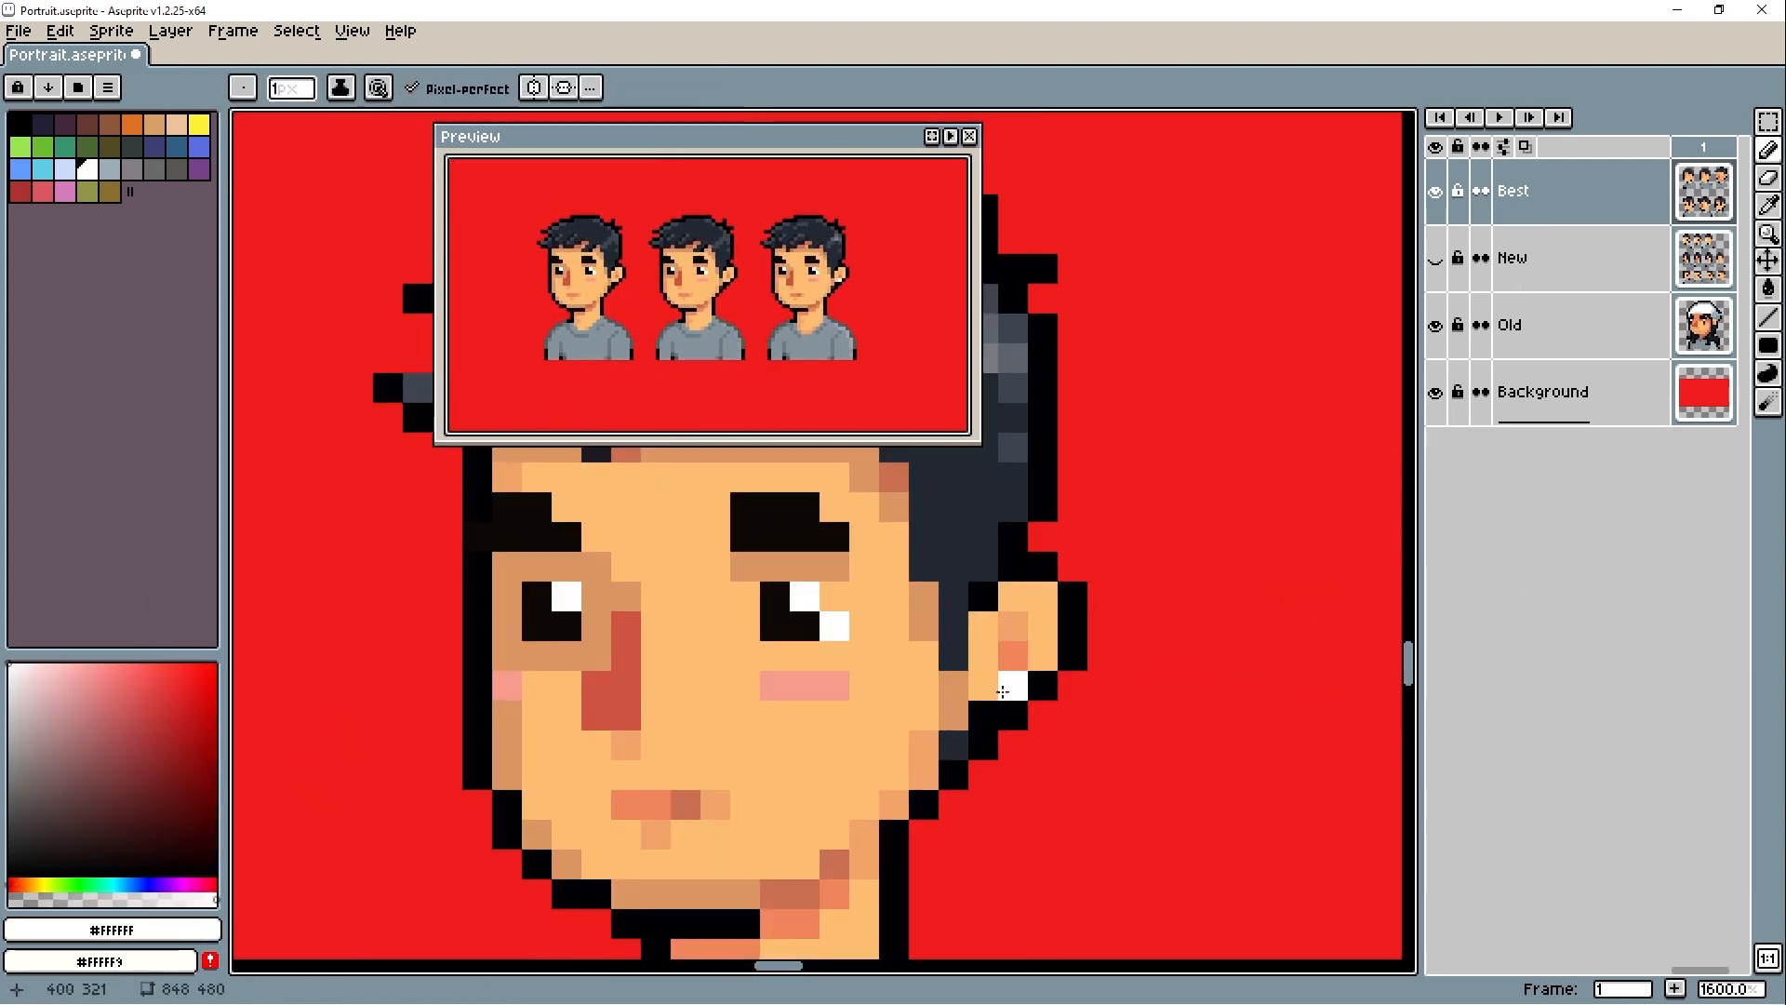
right_click(1582, 191)
click(1581, 247)
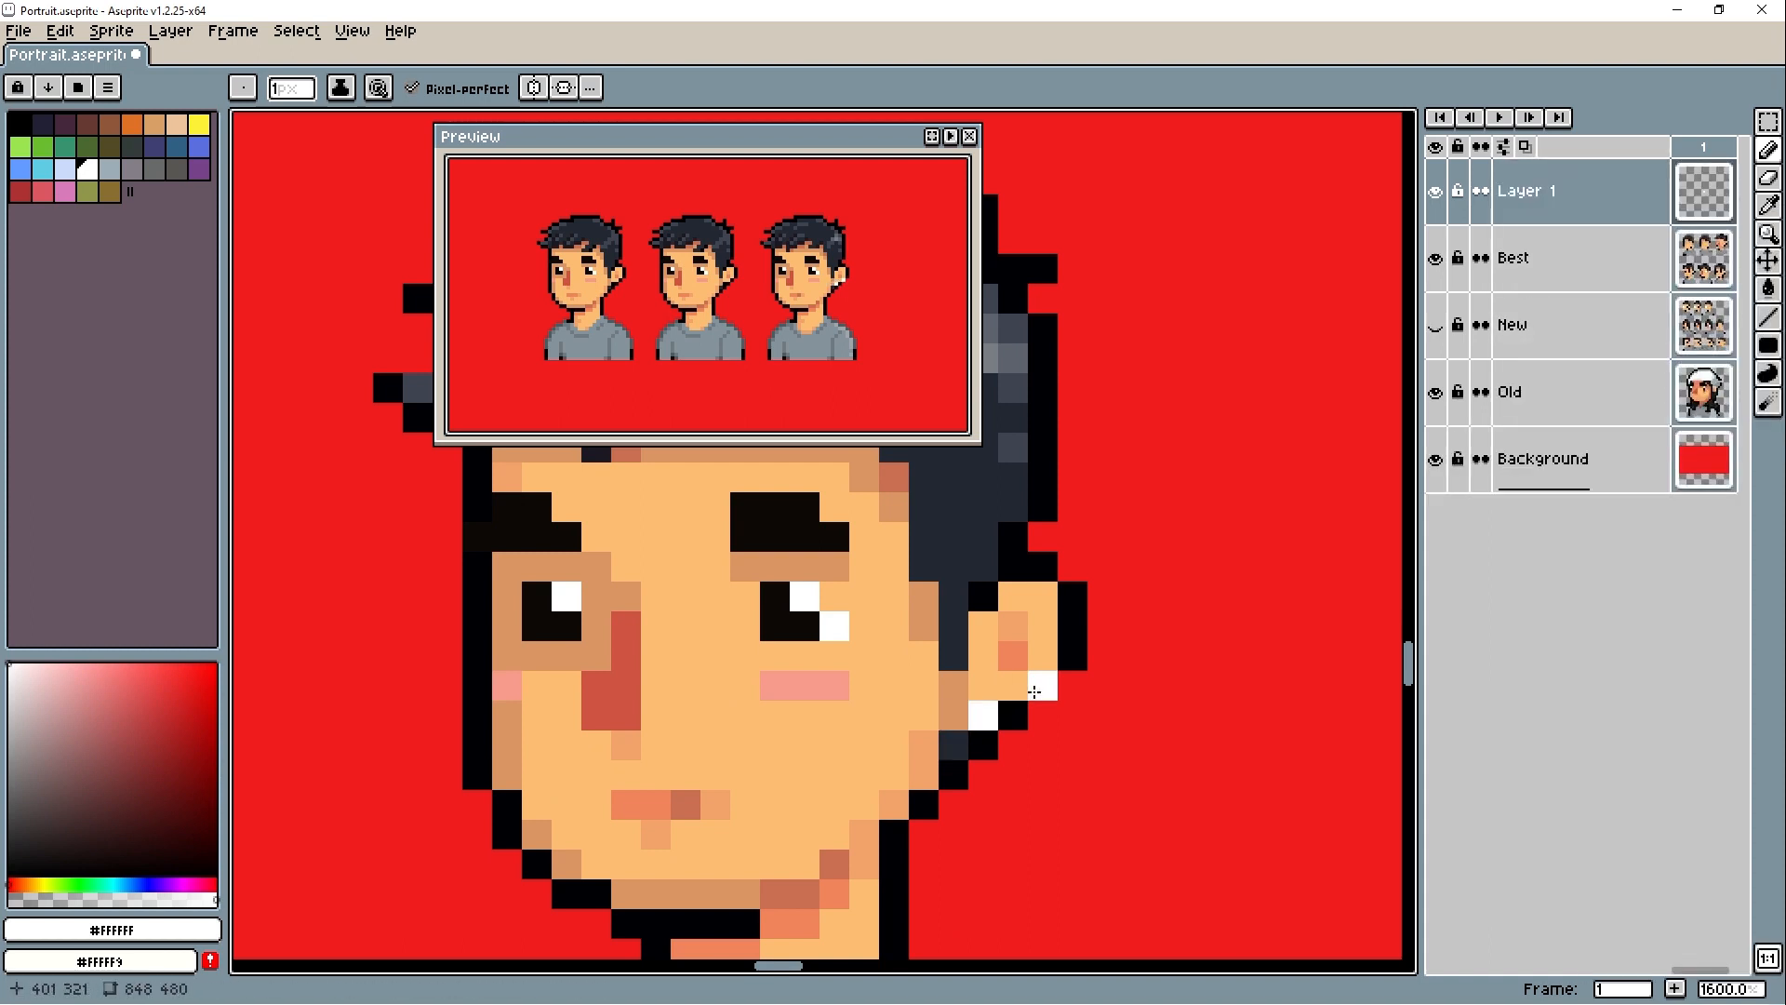
- Try a white earring pixel with a #000004 outline at the ear lobe of the last lower-row portrait
alt+click(1035, 692)
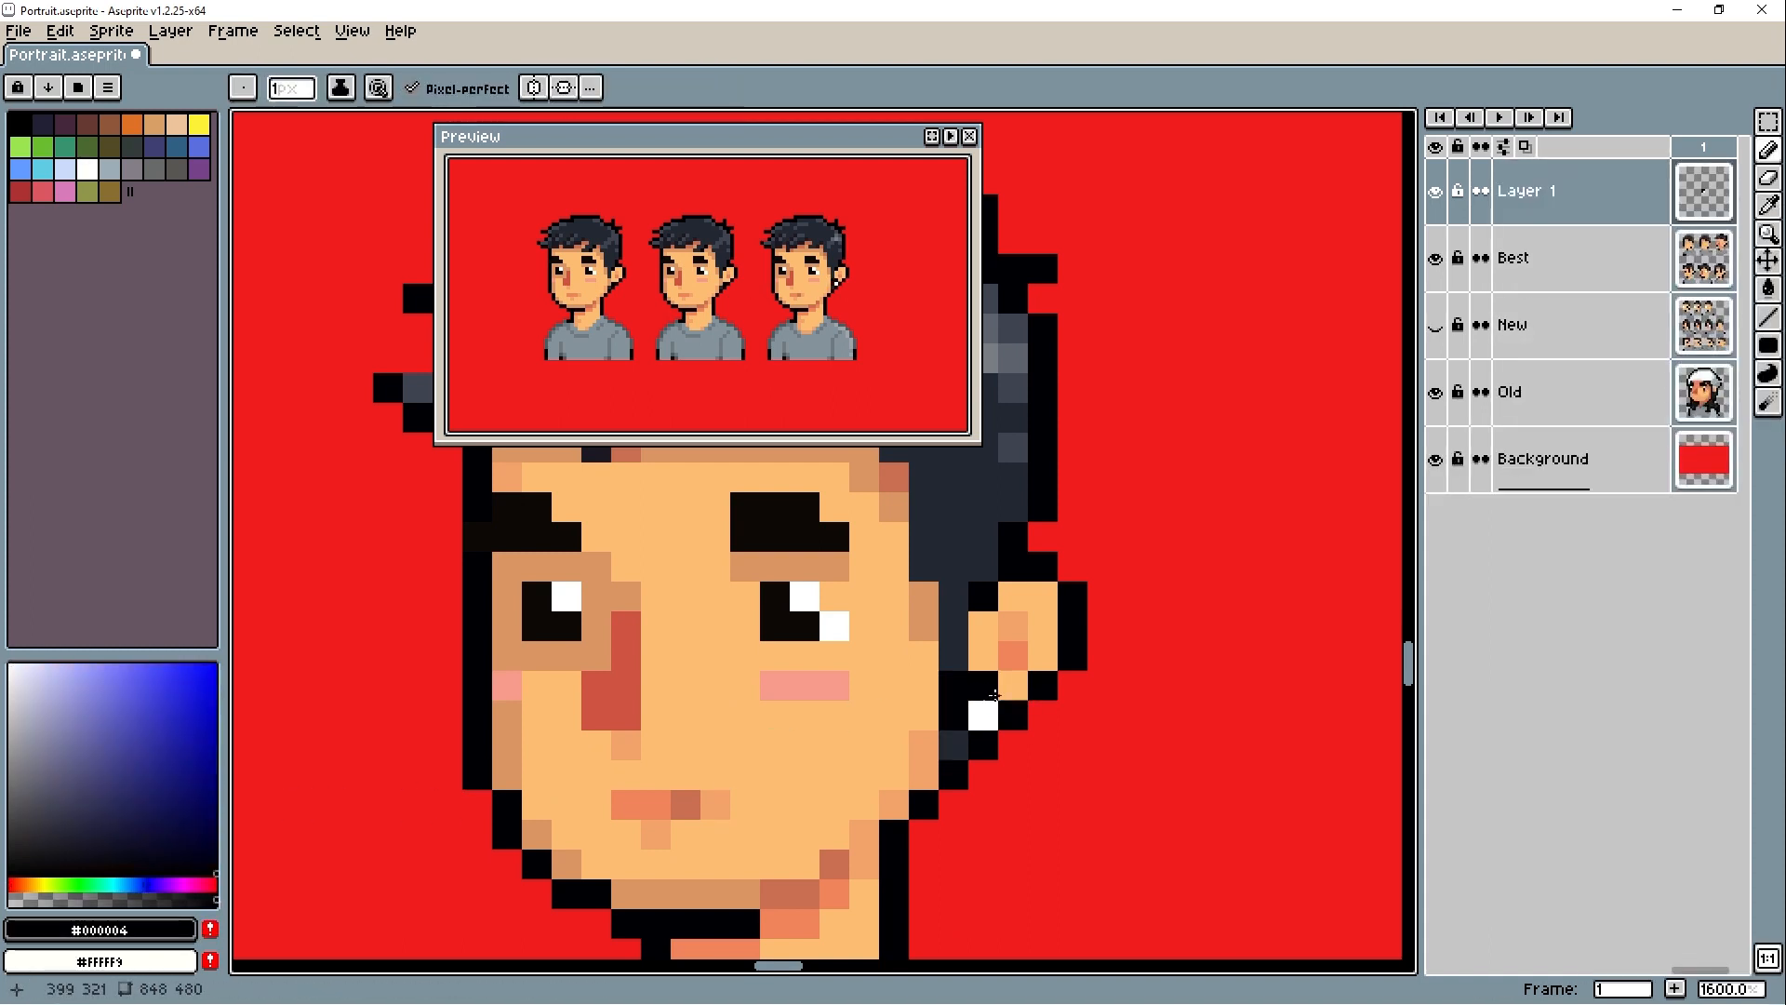
key(e)
drag(996, 686, 1040, 742)
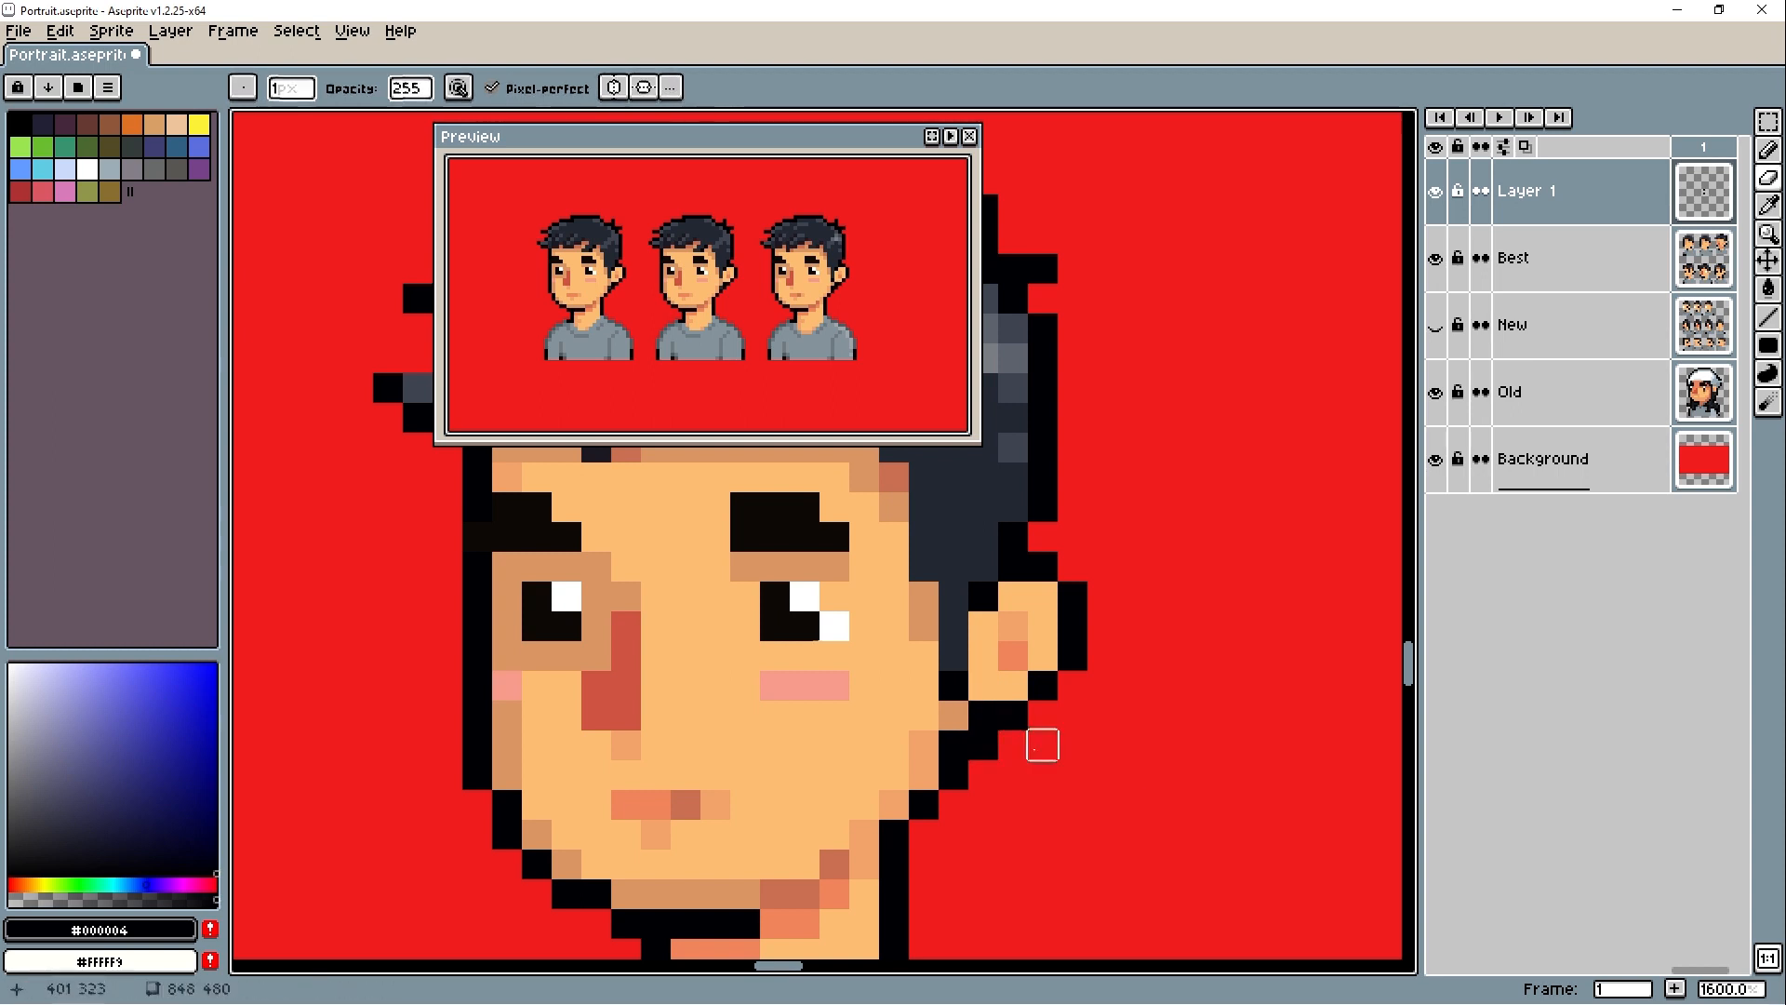
alt+click(834, 626)
key(b)
click(1002, 719)
alt+click(953, 714)
click(953, 686)
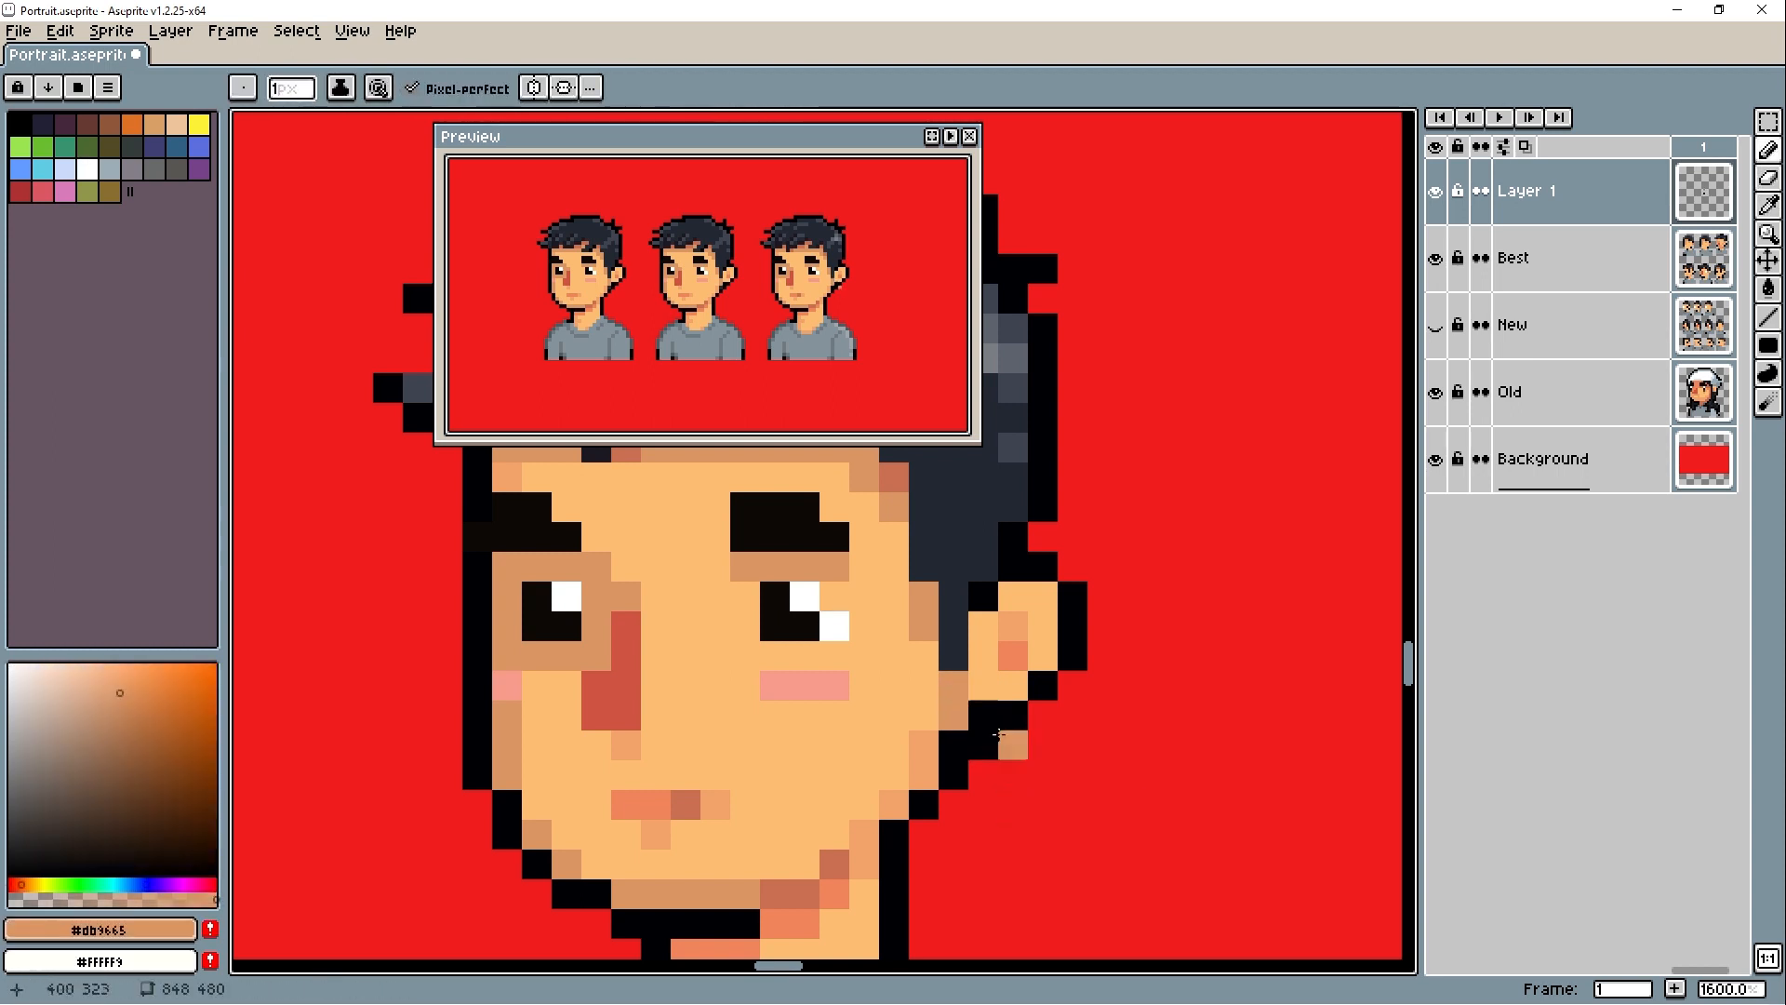
- Place a white earring pixel below the ear and extend the inner-ear shade with #f1845b on Layer 1
alt+click(839, 621)
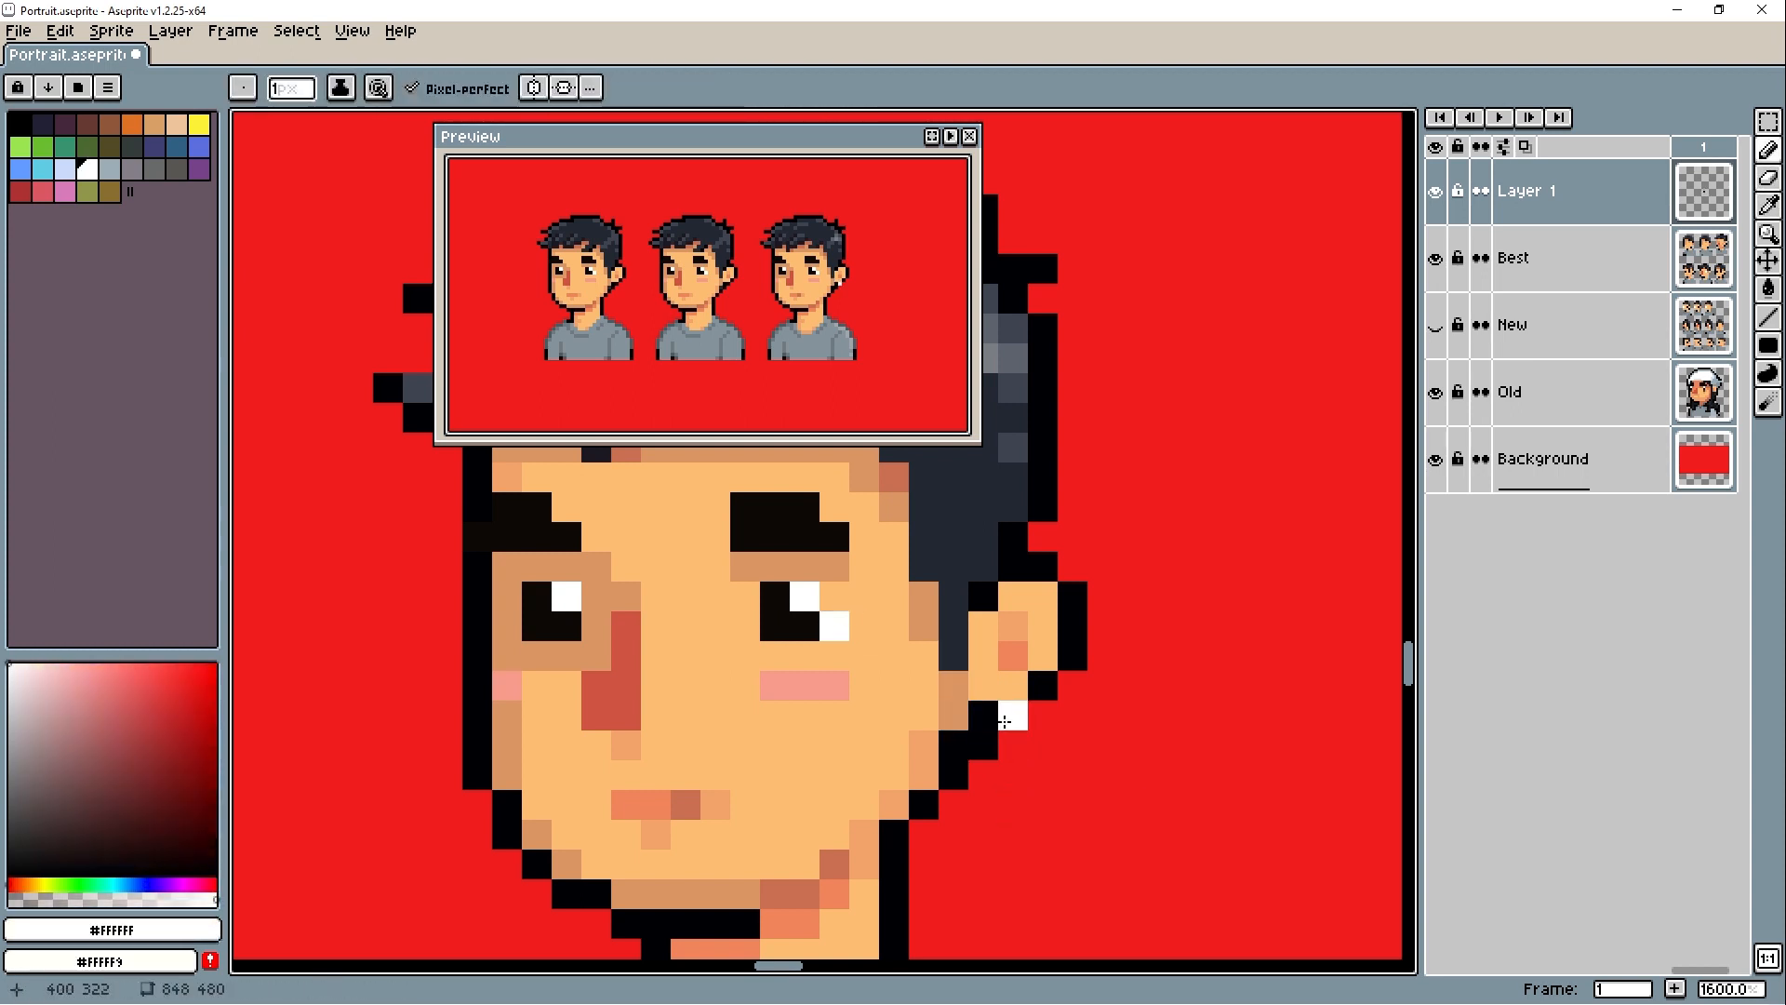
alt+click(1013, 656)
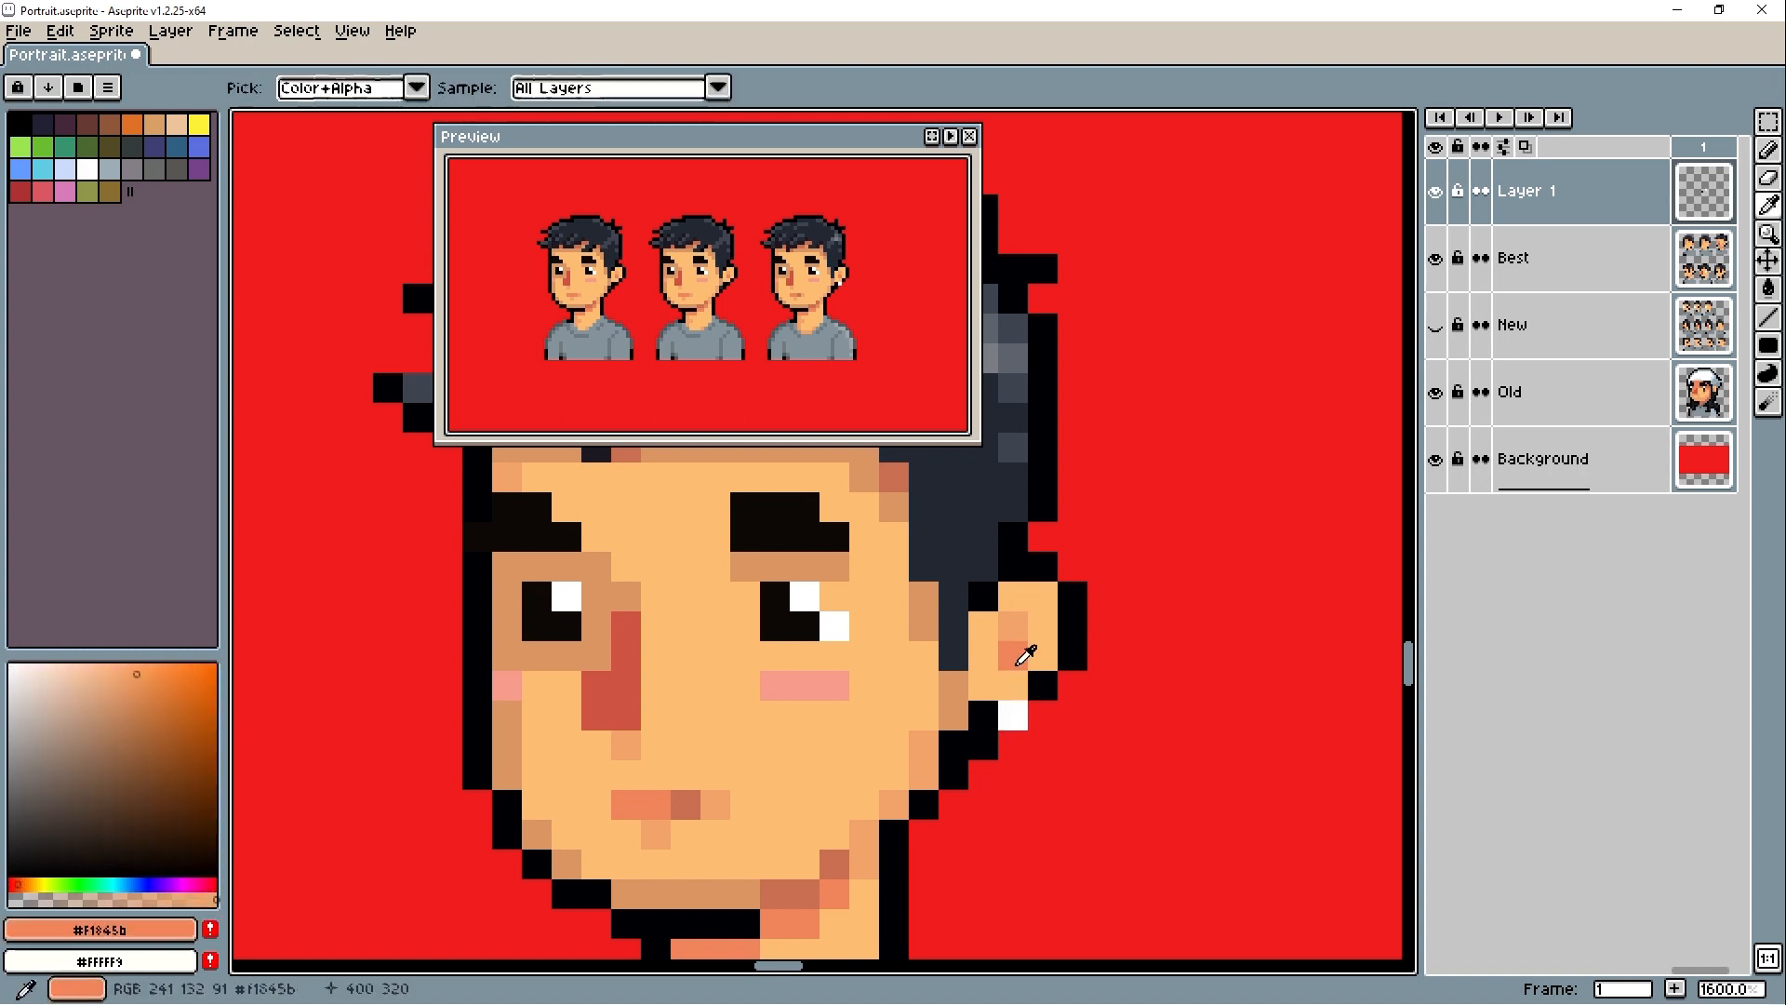
alt+click(1023, 616)
click(1041, 599)
alt+click(1015, 653)
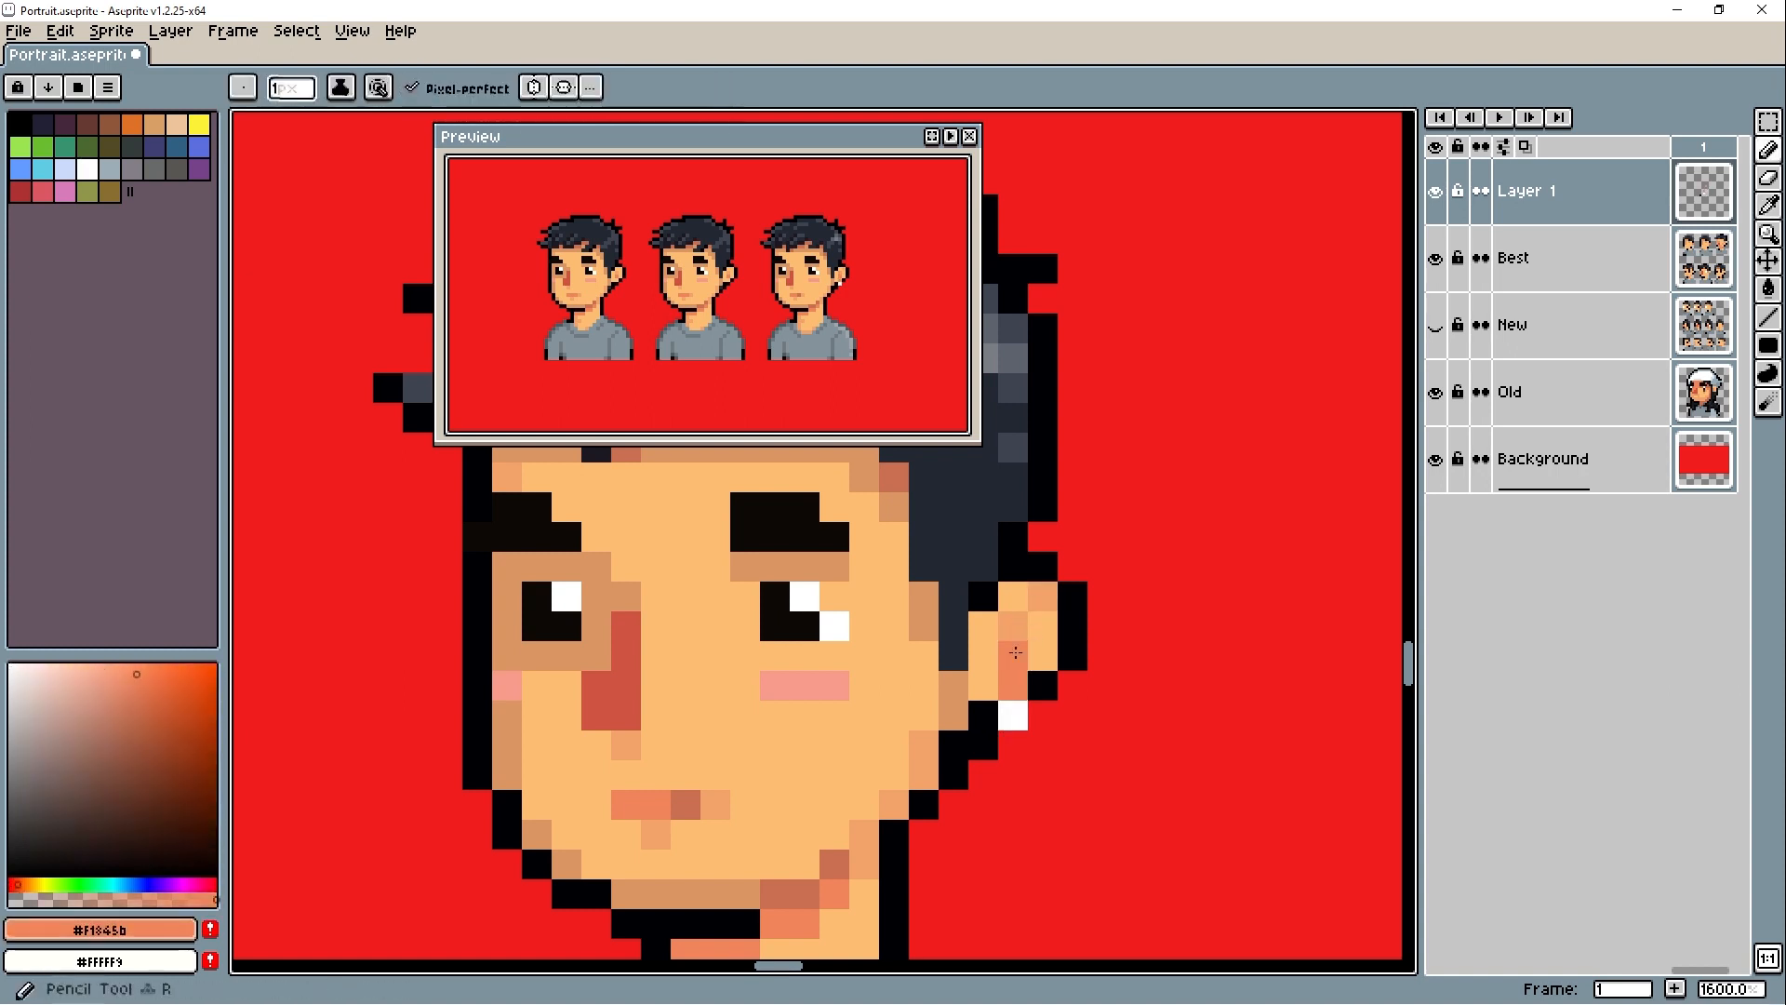
- Erase the stray ear highlight pixel and outline the earring with #000004
key(e)
click(1043, 598)
alt+click(989, 712)
key(b)
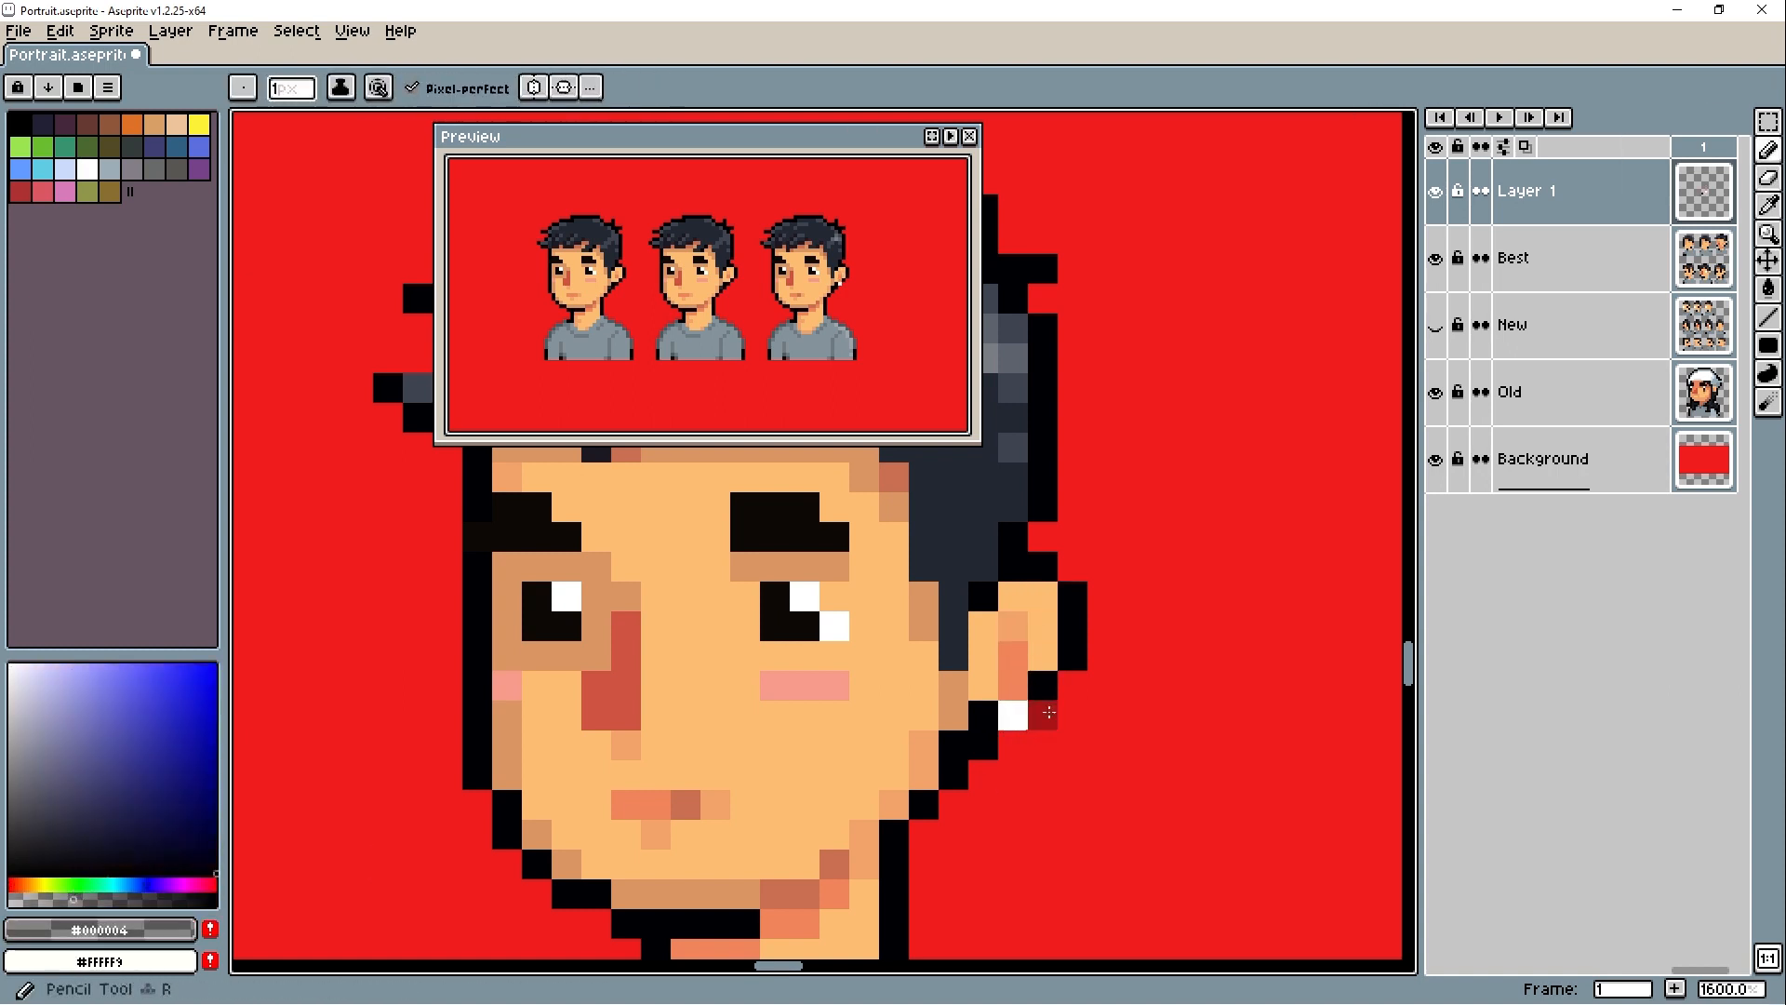
click(1020, 747)
- Compare the portrait wearing the earring with the other variants in the preview and on the canvas
scroll(760, 354, down, 1)
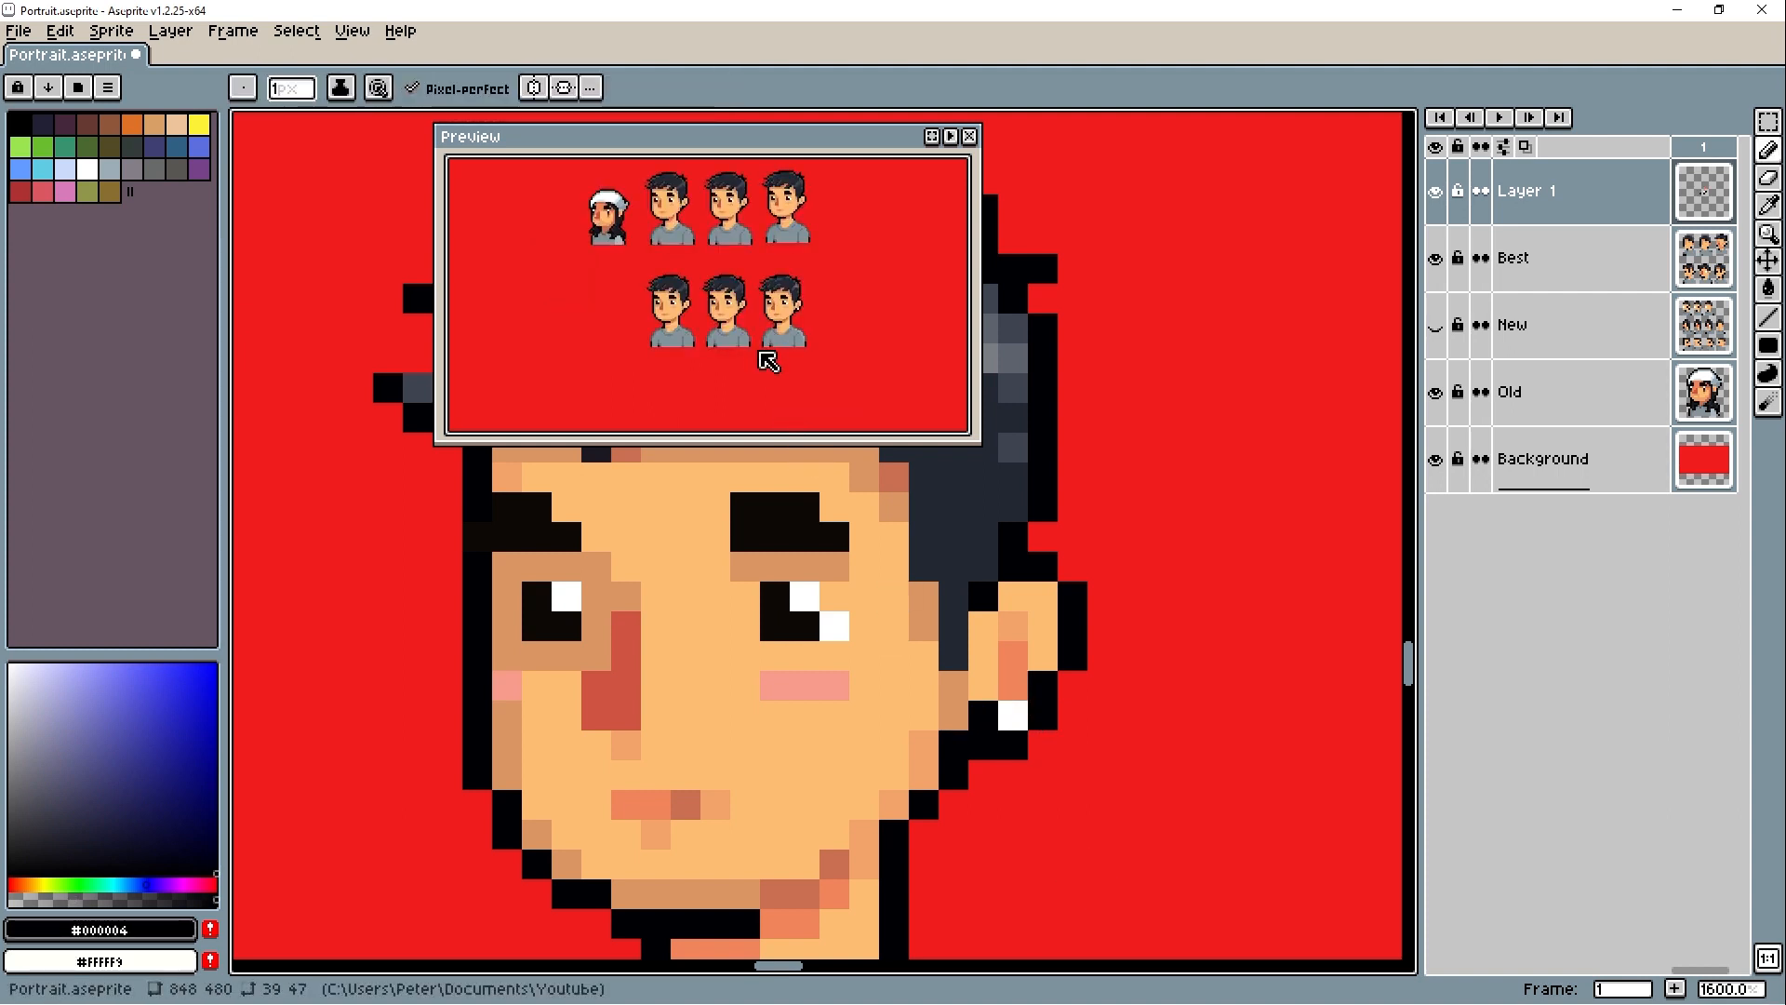
scroll(760, 354, up, 1)
scroll(1155, 711, down, 1)
scroll(1060, 726, up, 1)
key(e)
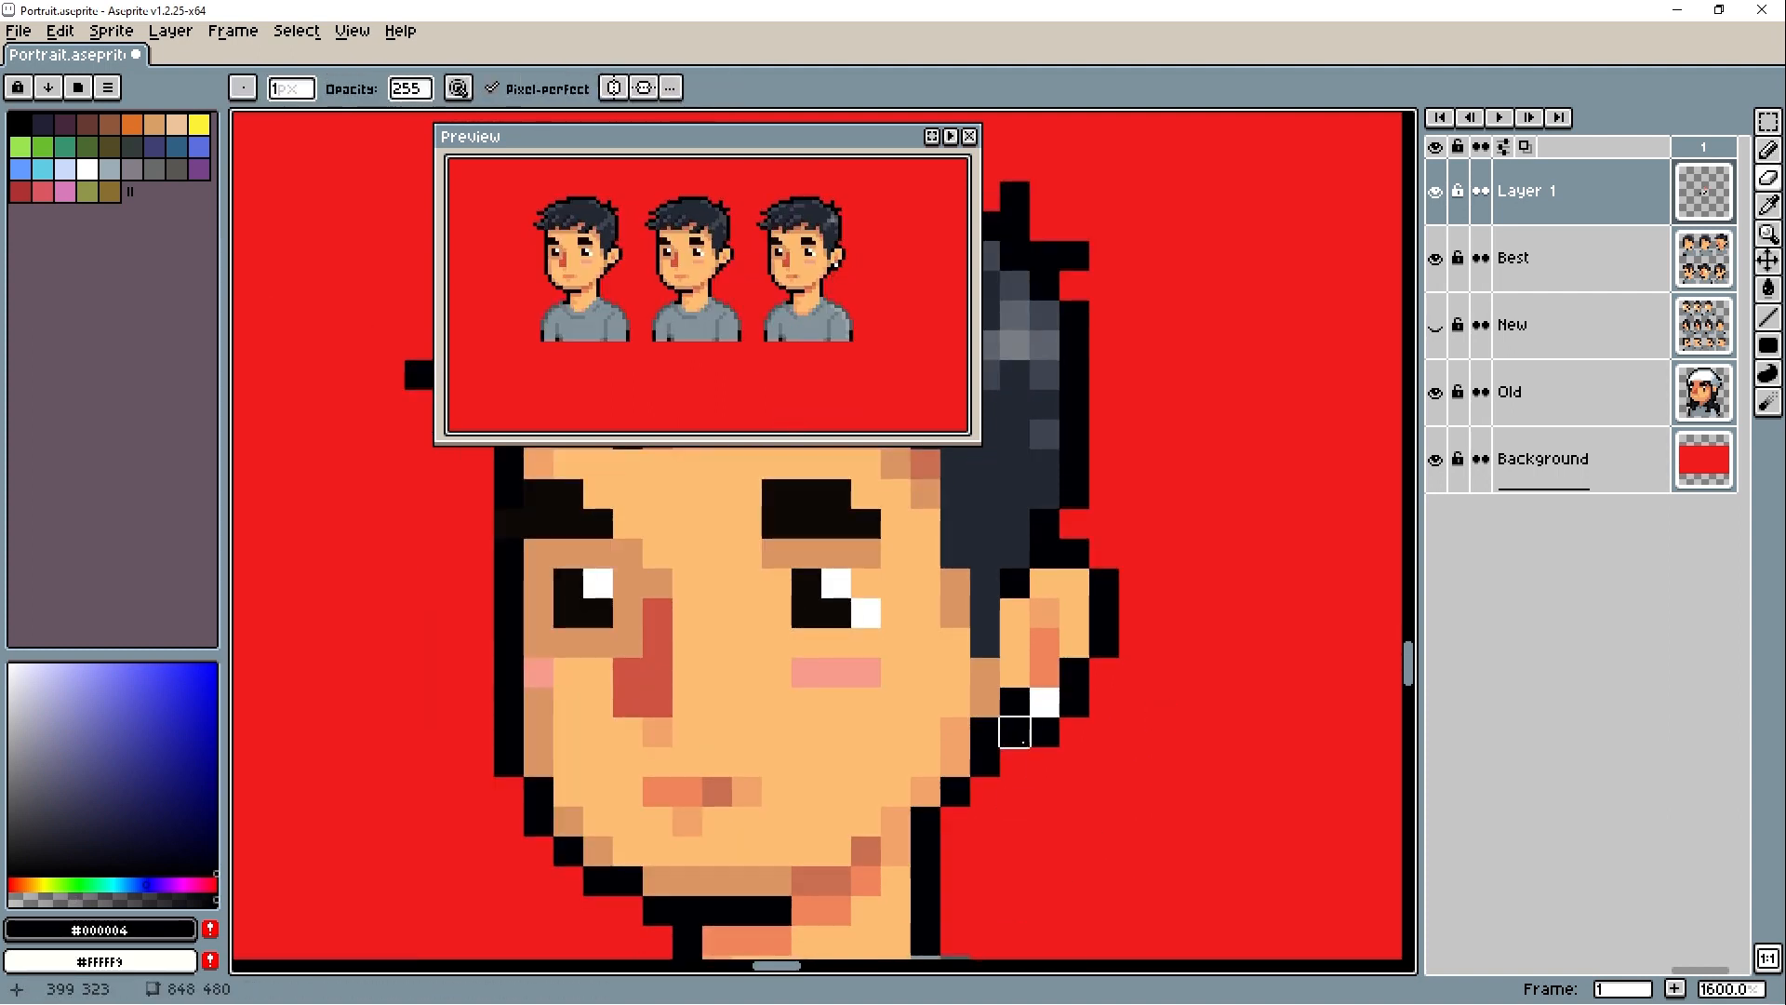
click(1544, 268)
scroll(836, 360, up, 1)
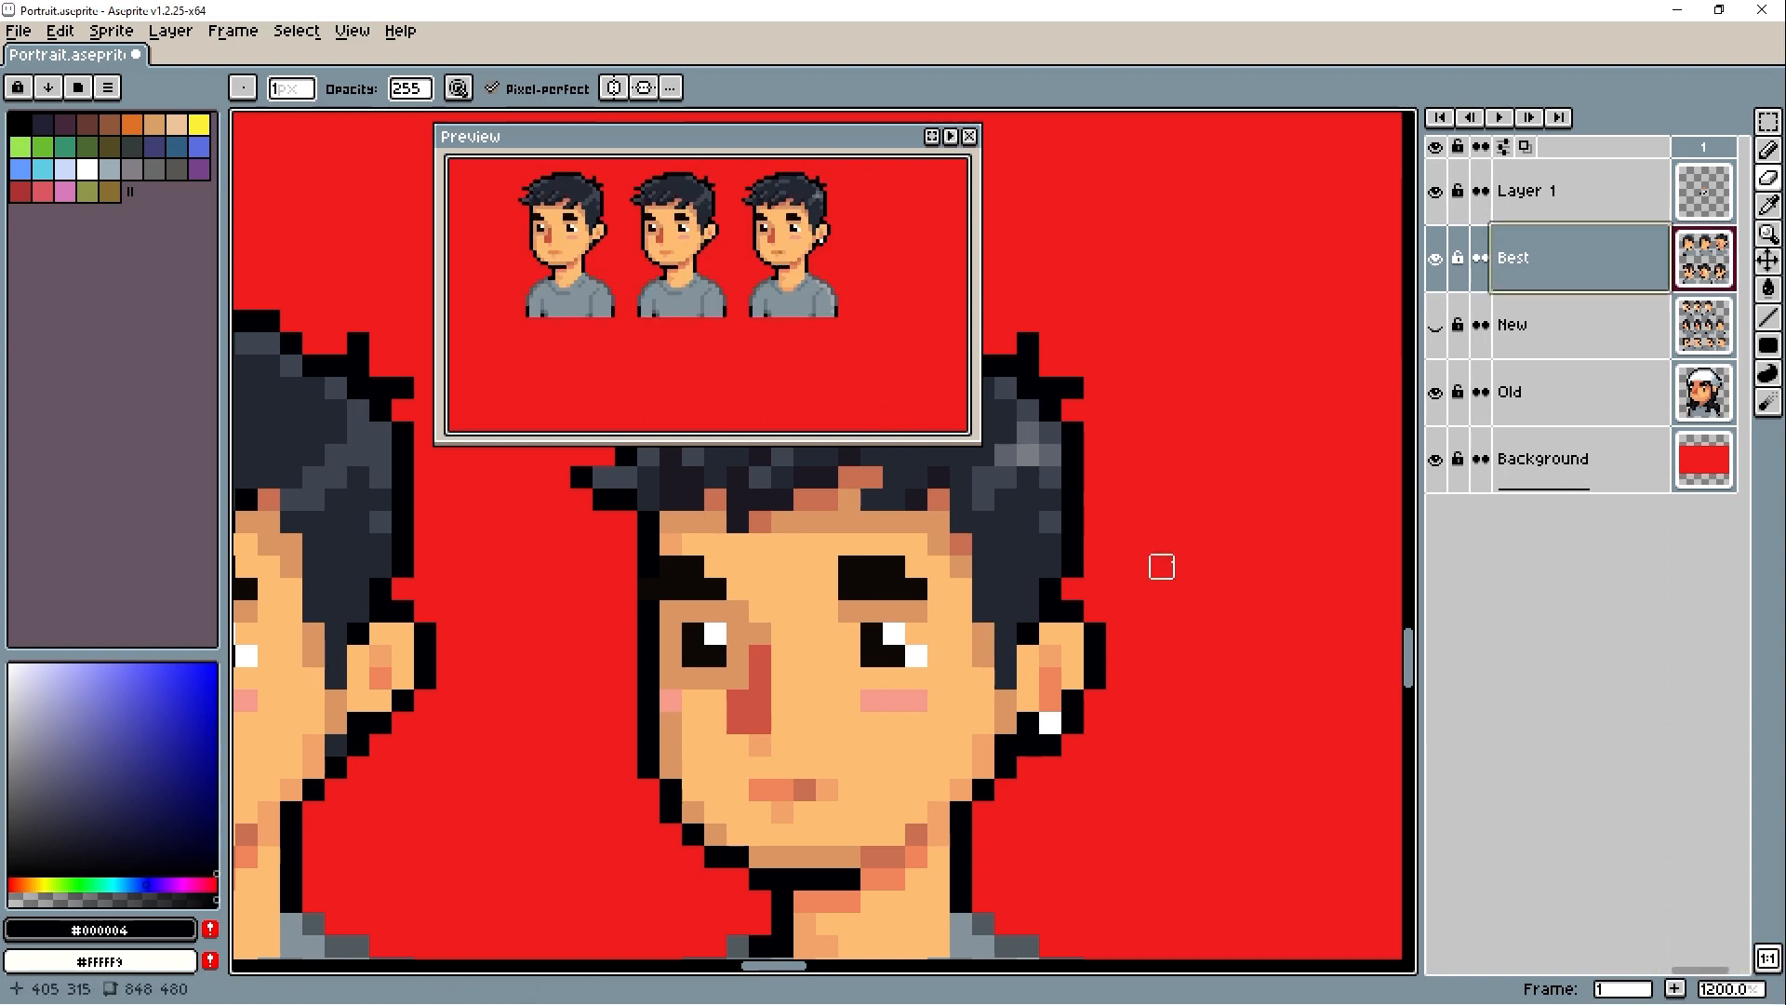
scroll(1065, 569, down, 7)
scroll(1070, 557, up, 5)
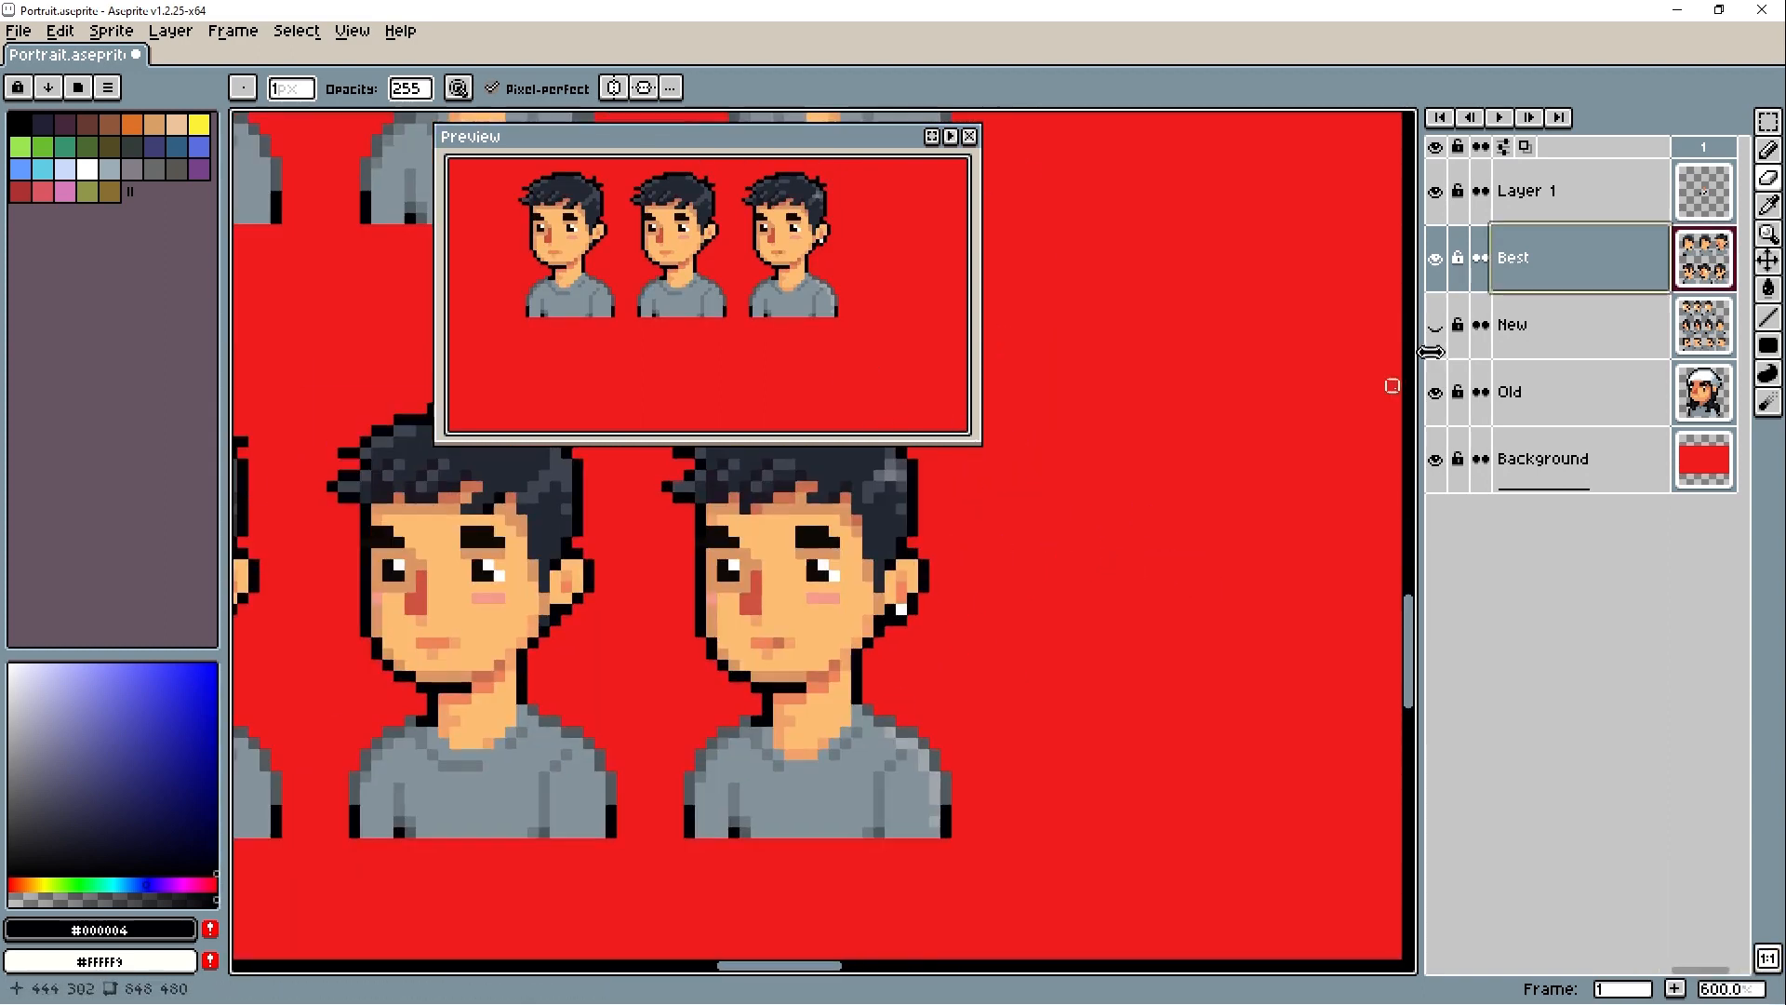
- Select the earring pixels on Layer 1 and shift them one pixel toward the face
click(1535, 192)
key(m)
drag(890, 597, 951, 655)
key(ctrl+d)
scroll(1097, 590, down, 4)
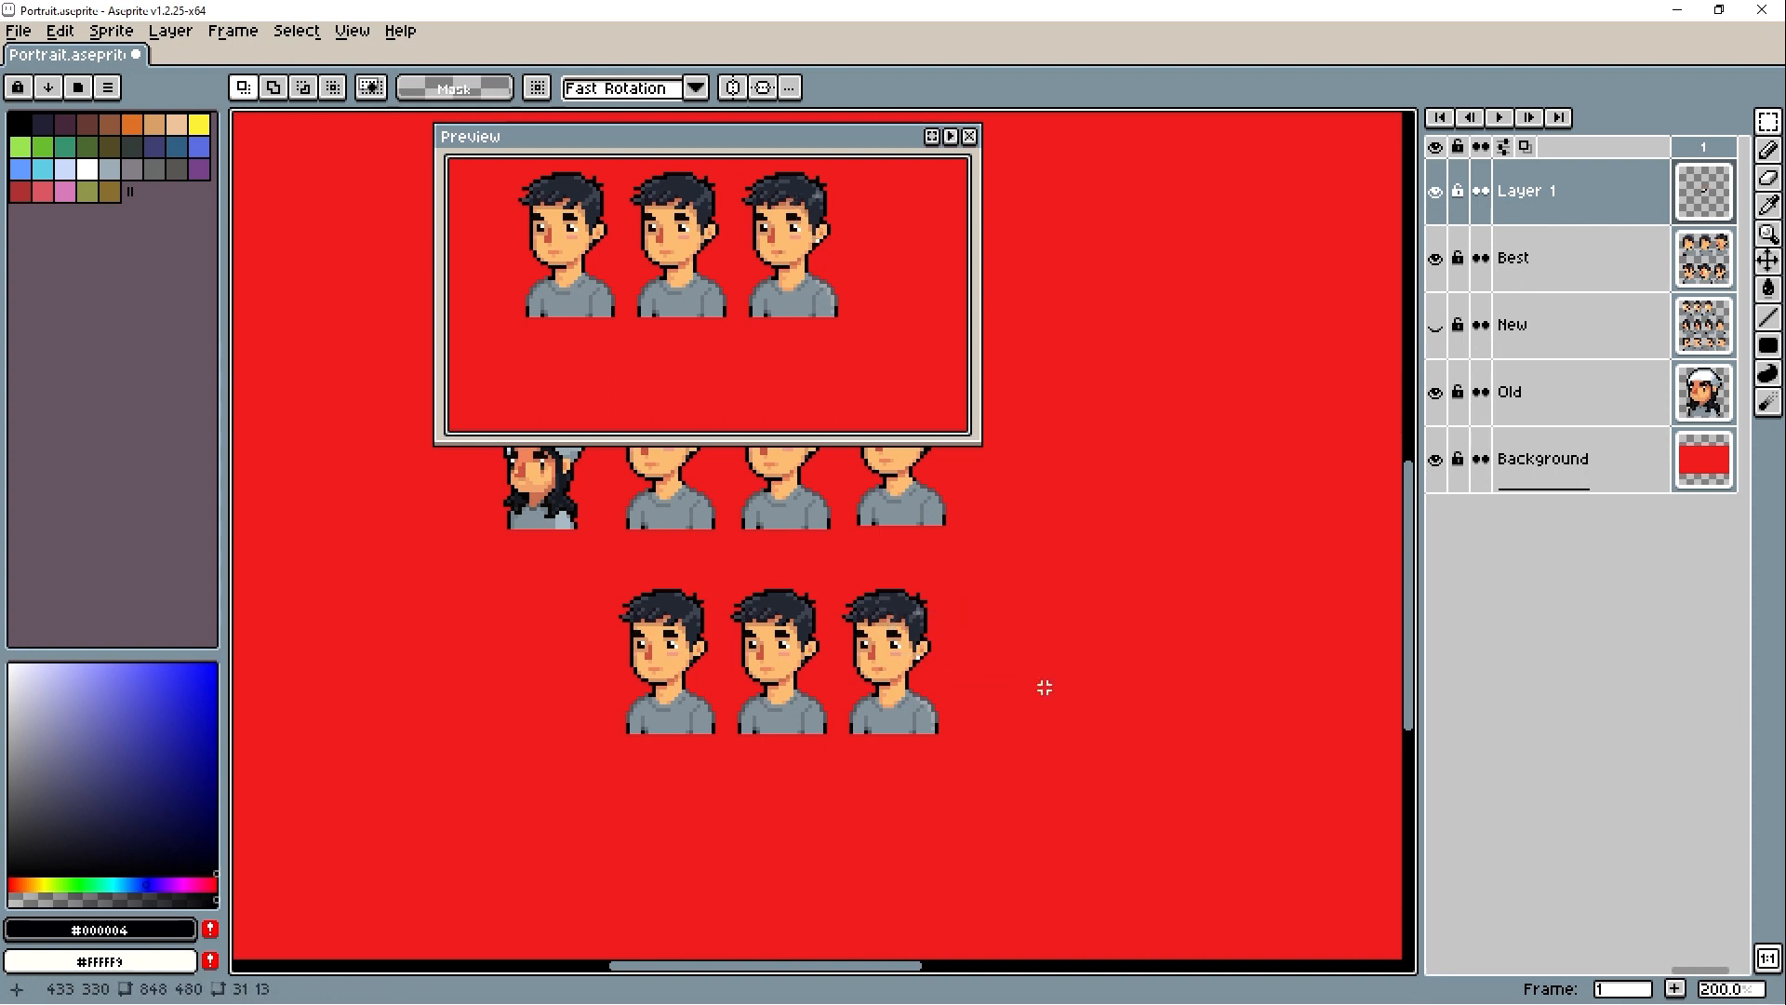
scroll(1044, 687, up, 4)
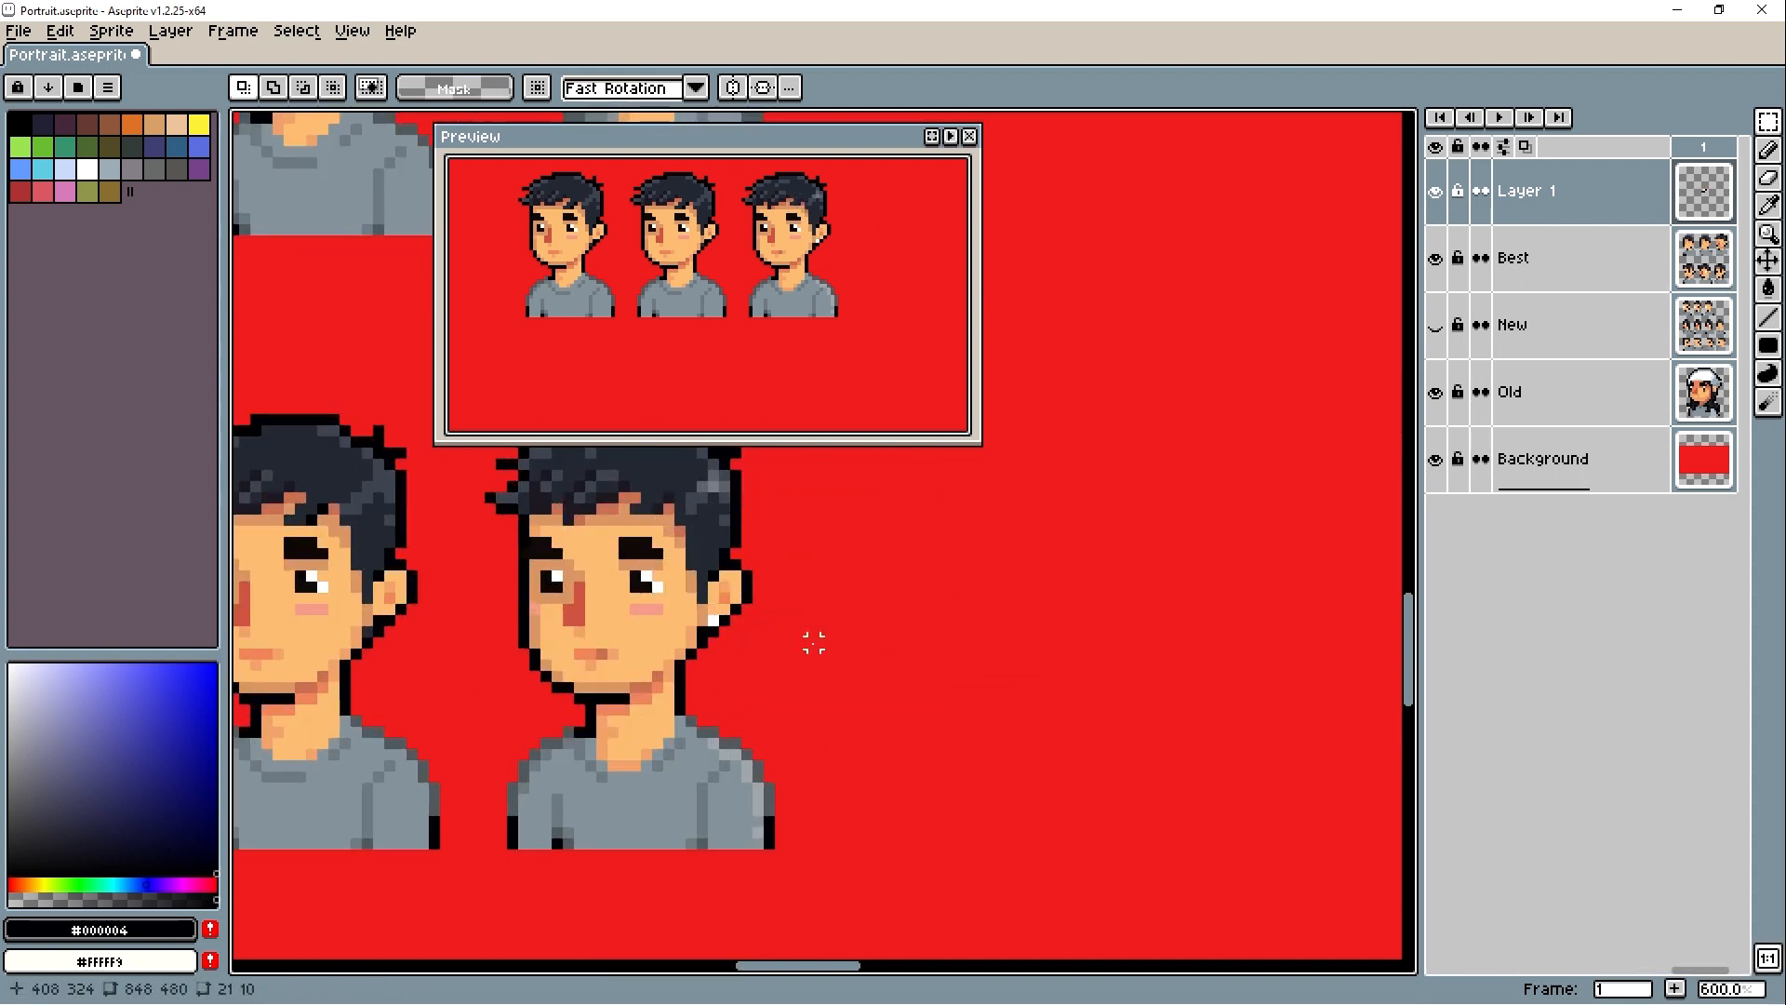
- Retouch the skin and outline pixels around the earring, sampling #db9665 and #000004
drag(814, 643, 912, 650)
key(b)
alt+click(813, 616)
scroll(816, 608, up, 2)
click(1563, 258)
key(e)
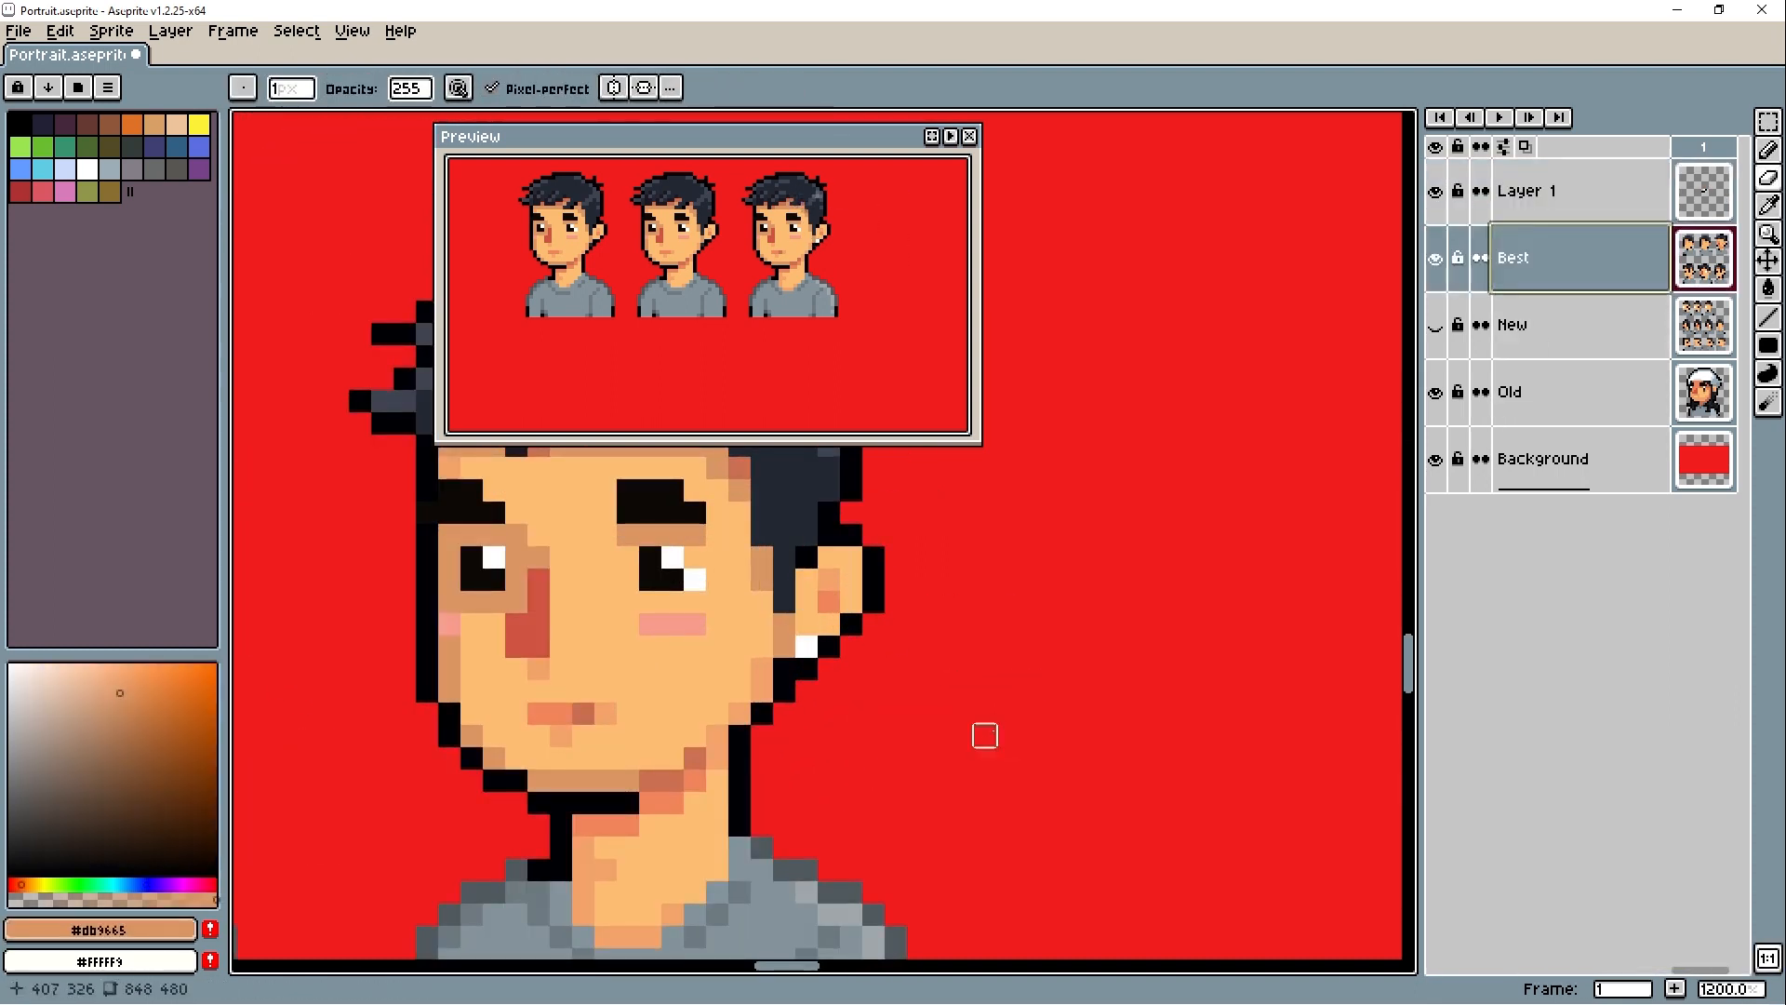
click(51, 780)
key(b)
key(Up)
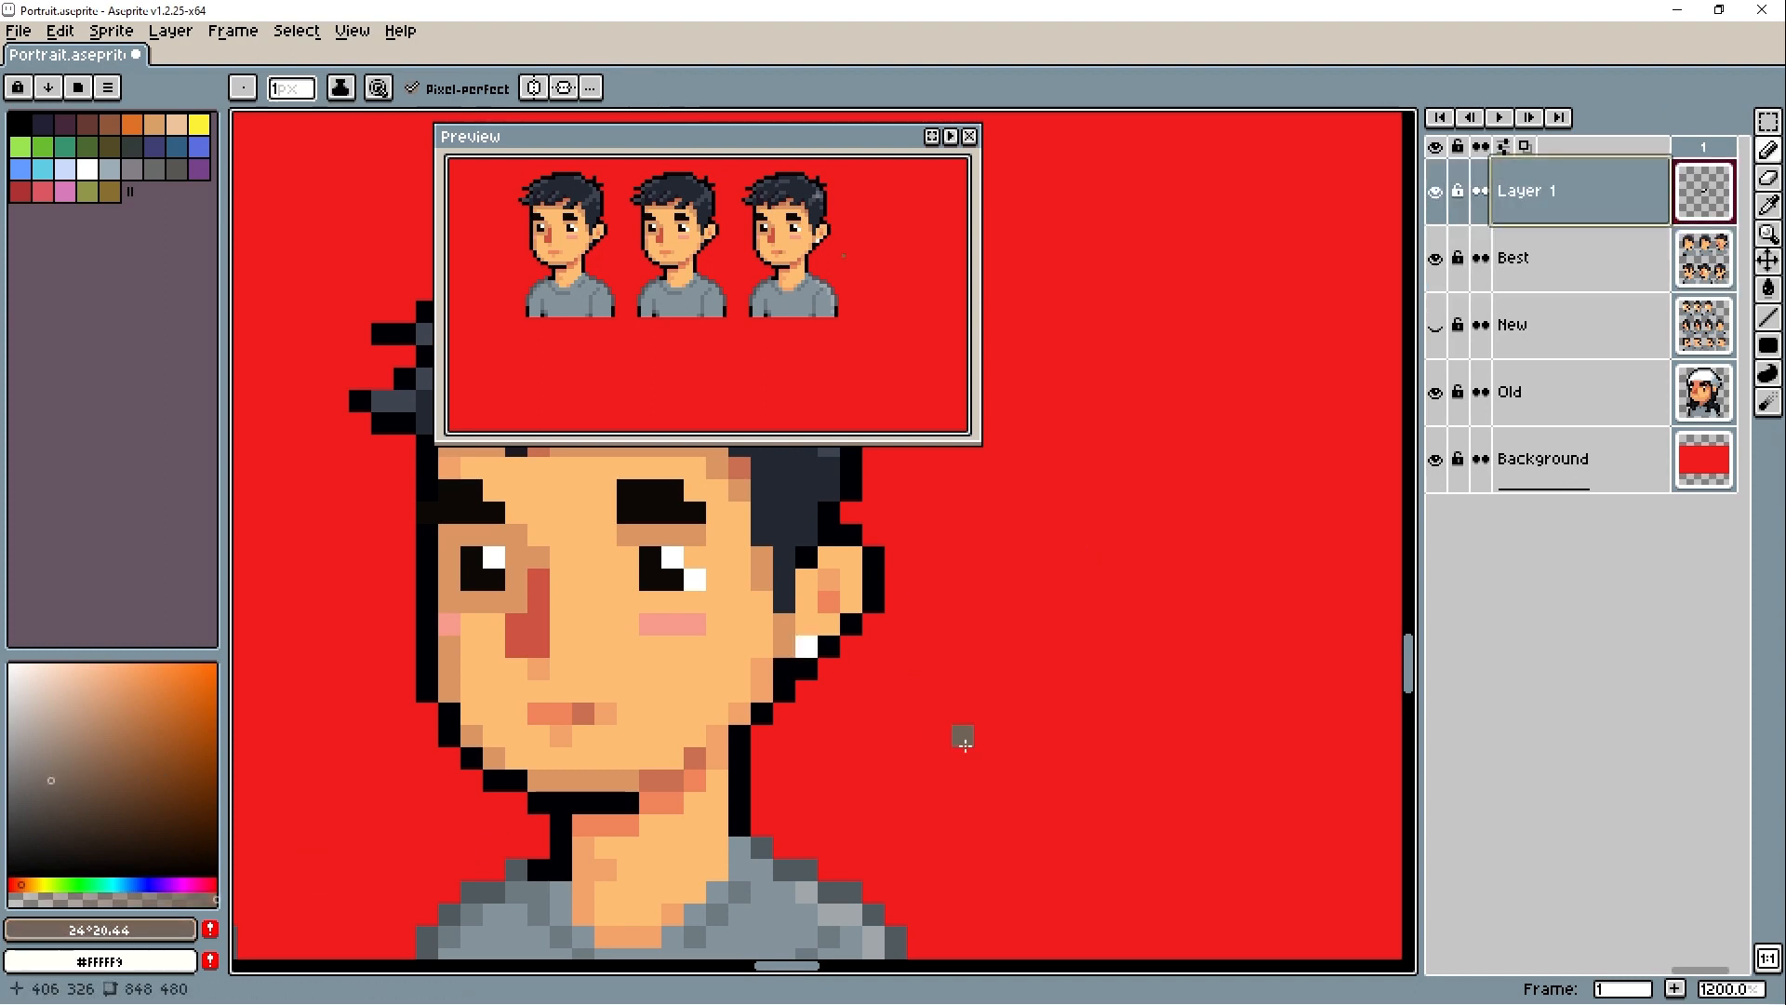
alt+click(807, 669)
scroll(962, 716, down, 7)
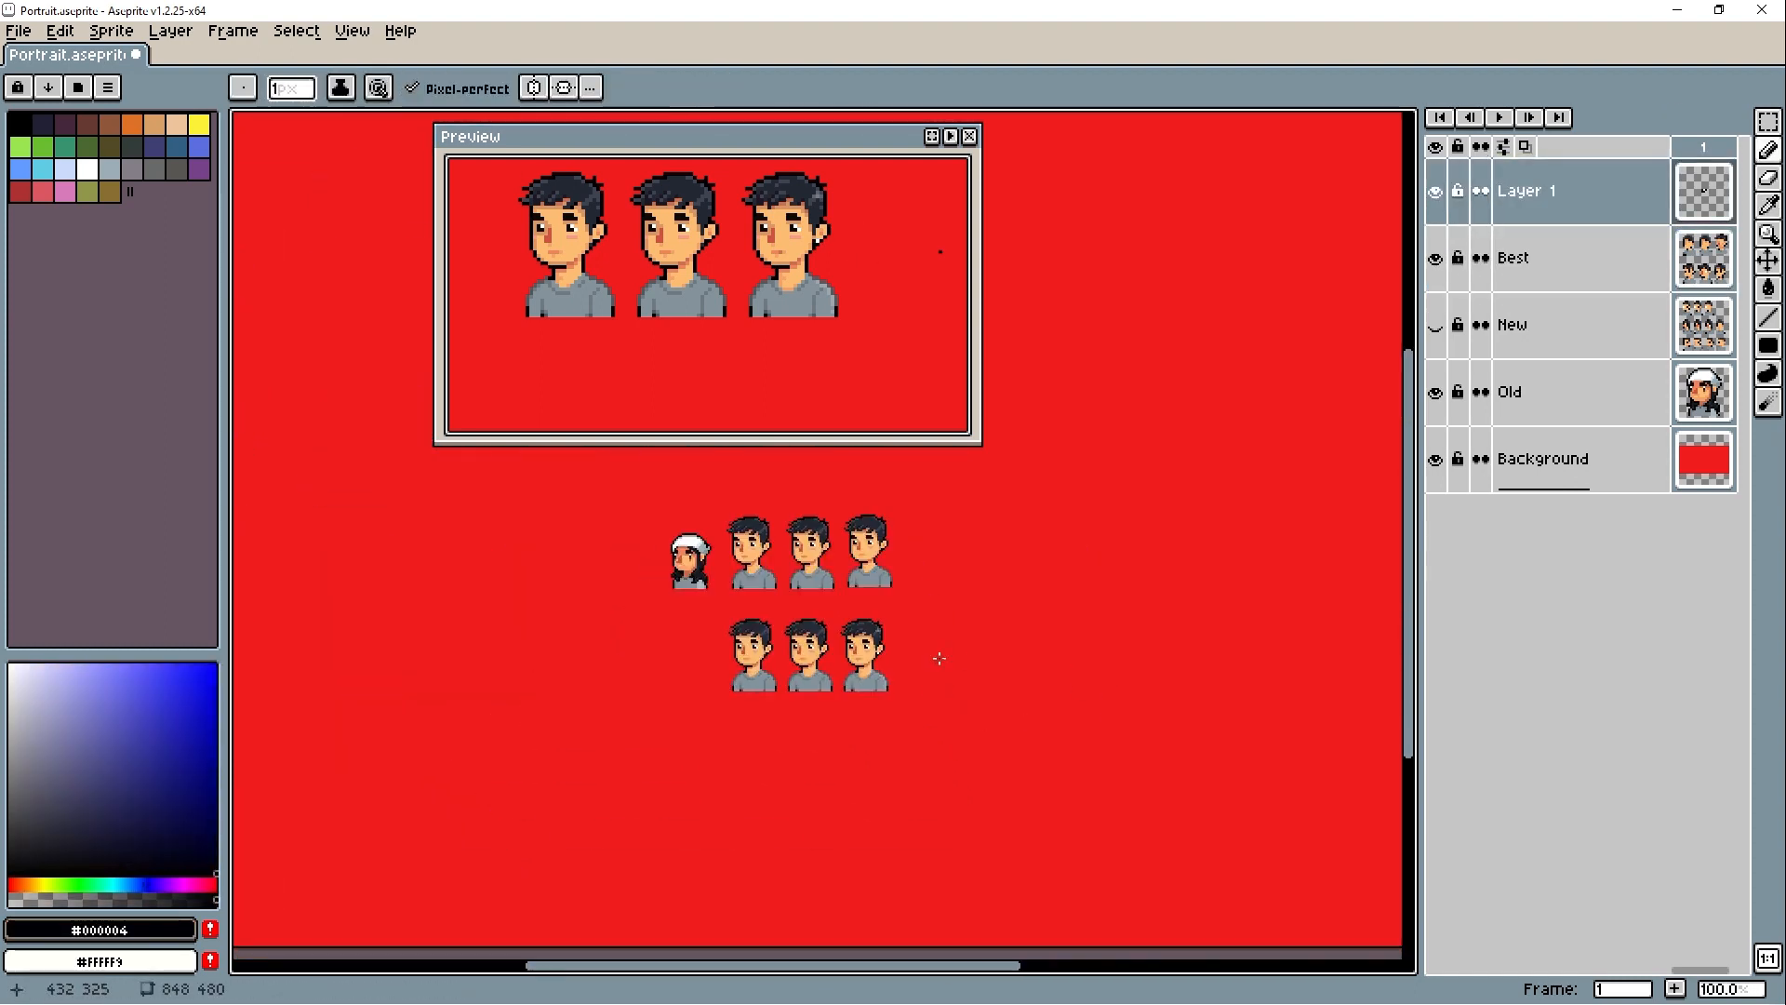
scroll(943, 651, up, 3)
- Merge Layer 1 down into Best and duplicate the earring portrait beside the lower row's last portrait
right_click(1547, 201)
click(1602, 395)
key(m)
drag(511, 502, 937, 818)
key(ctrl+d)
scroll(965, 738, up, 5)
- Soften the pixels around the new copy's ear lobe and earring with #f1845b, using reduced opacity for brown tones
key(b)
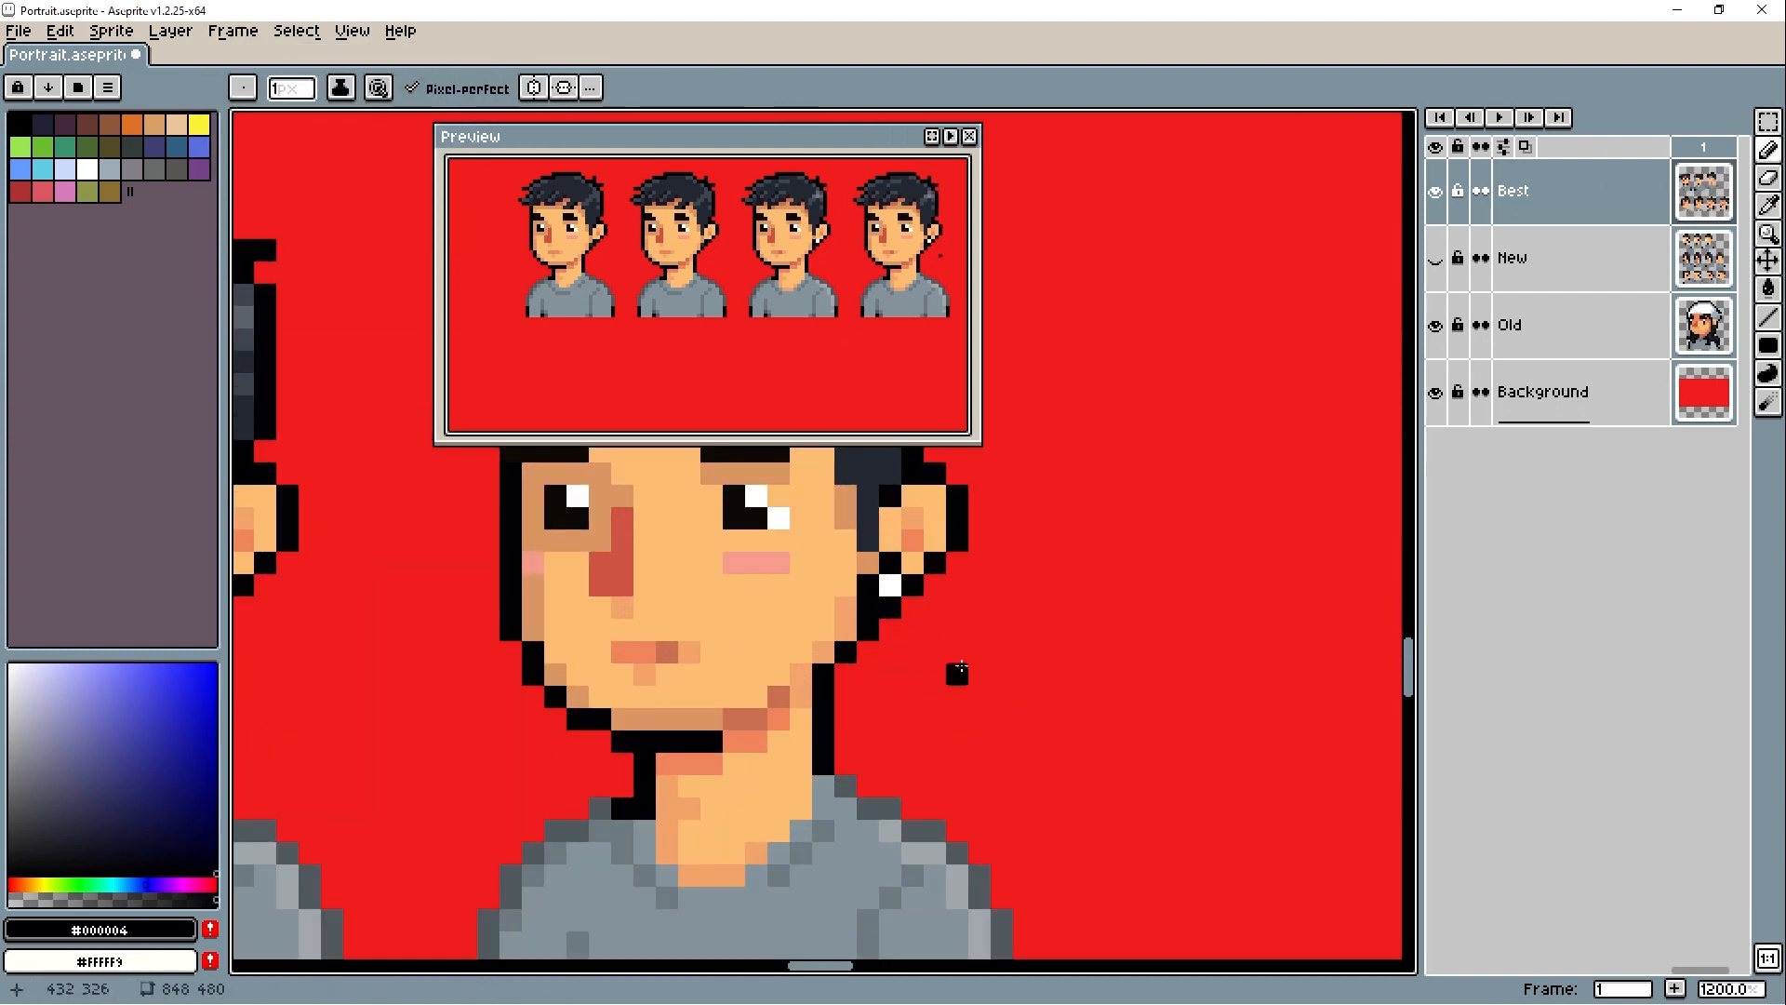
alt+click(913, 540)
click(890, 563)
scroll(996, 679, down, 6)
drag(1135, 597, 991, 601)
scroll(975, 613, up, 1)
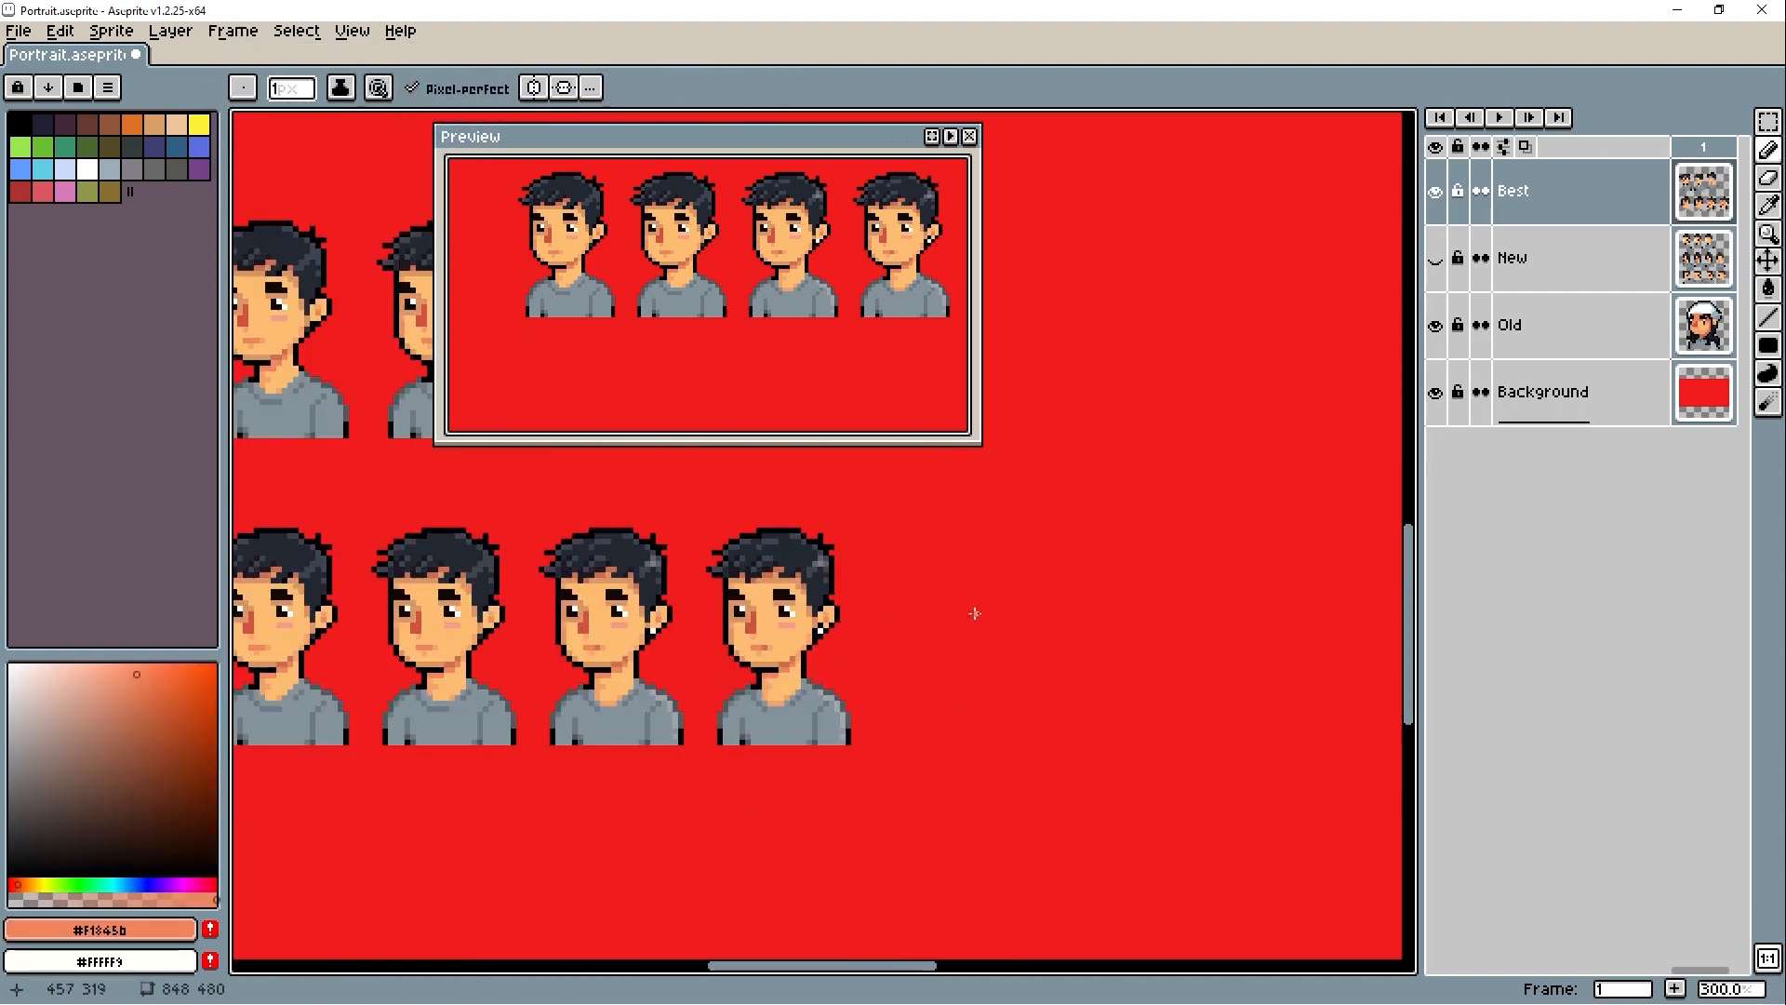
scroll(818, 624, up, 5)
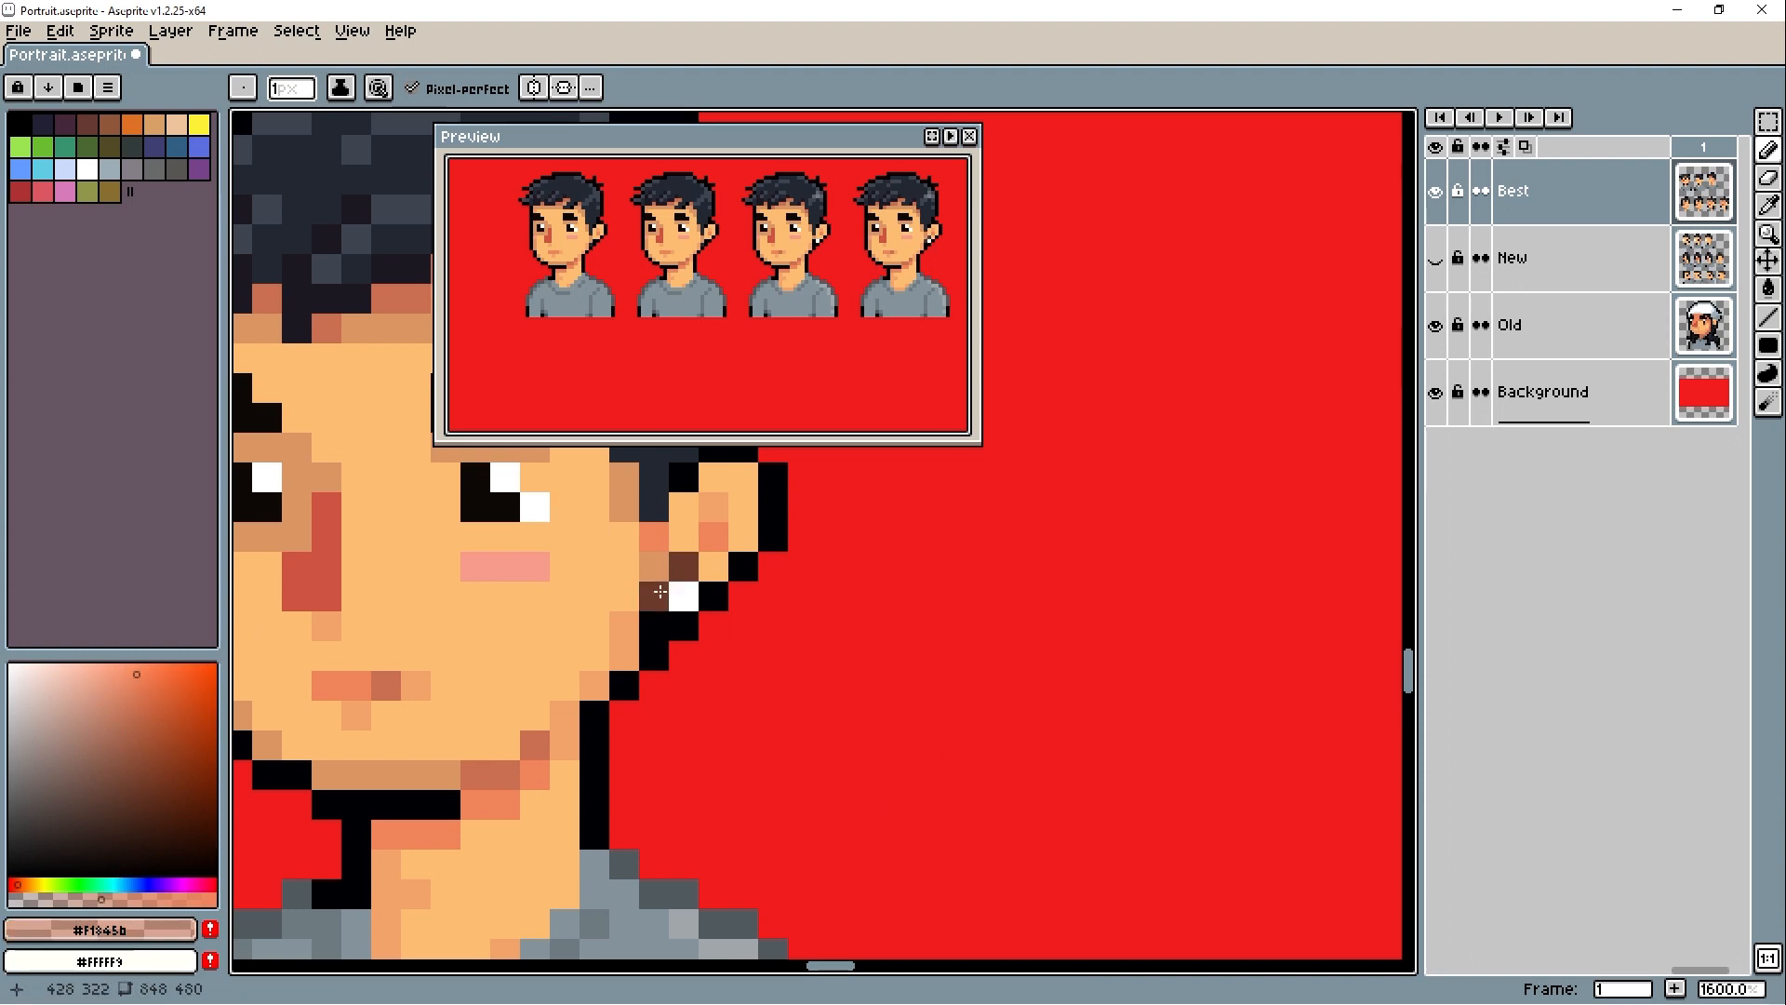
scroll(659, 592, down, 4)
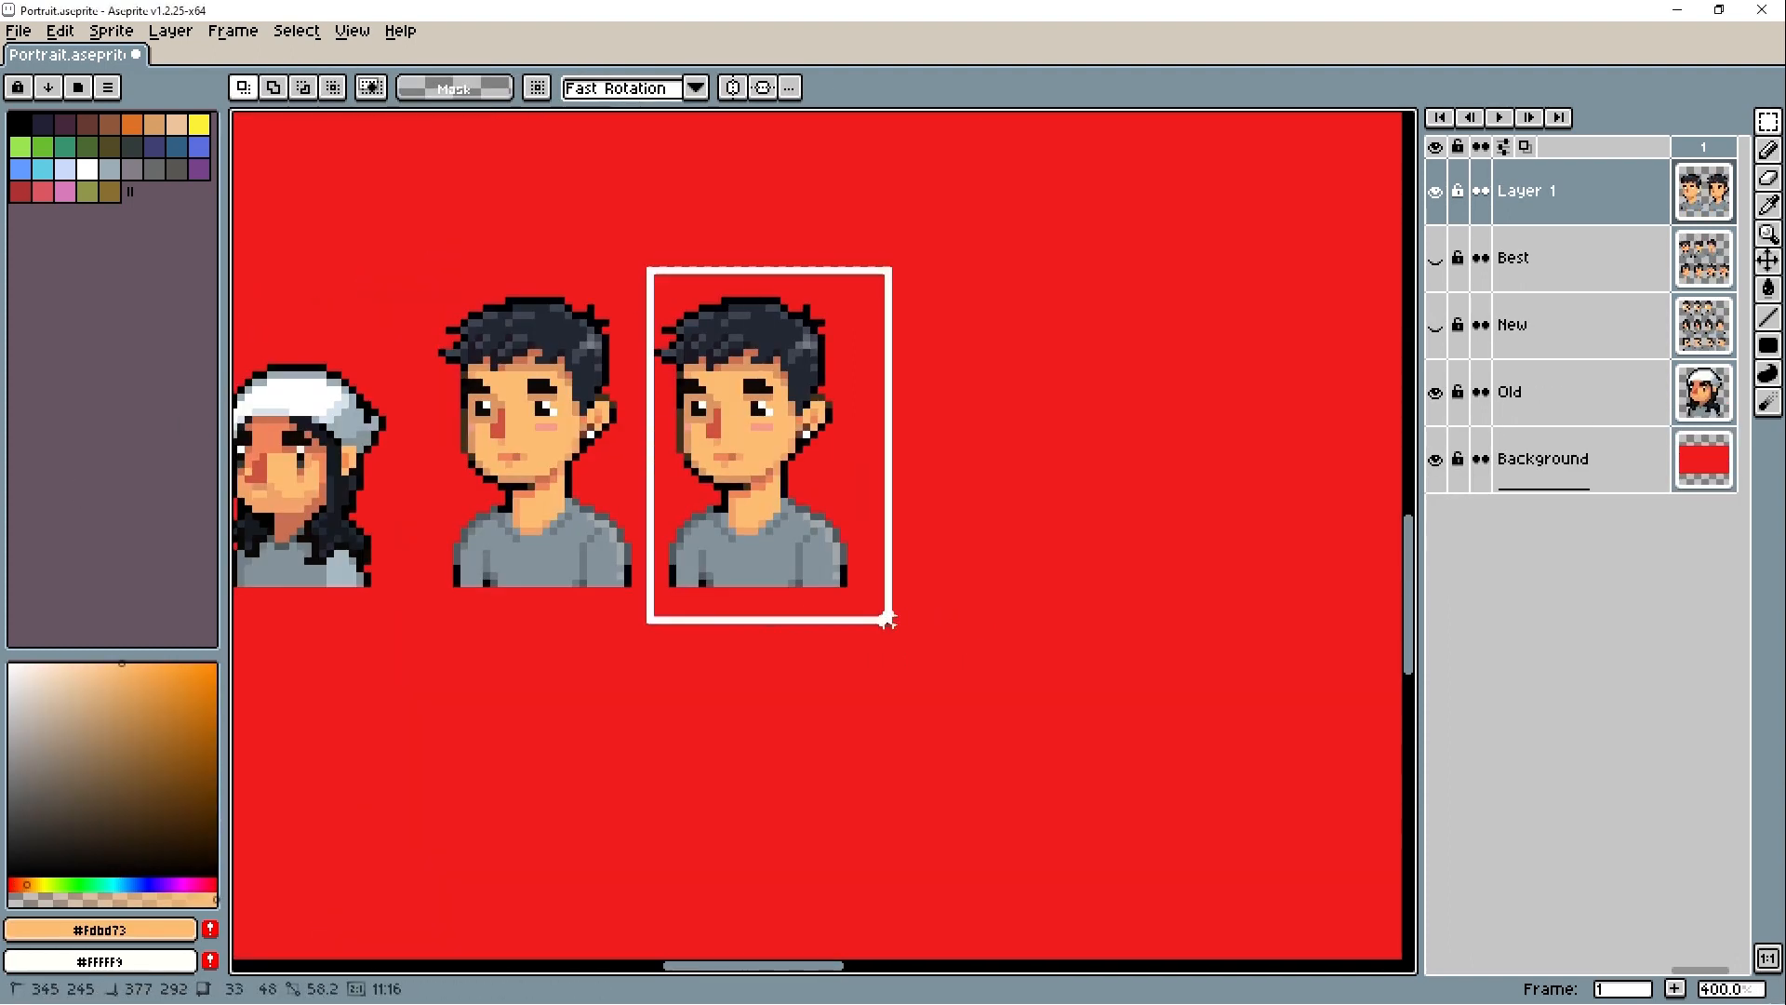
- Select the second portrait on Layer 1 and lower its saturation to -22 with the Hue/Saturation adjustment
drag(889, 619, 895, 628)
click(59, 31)
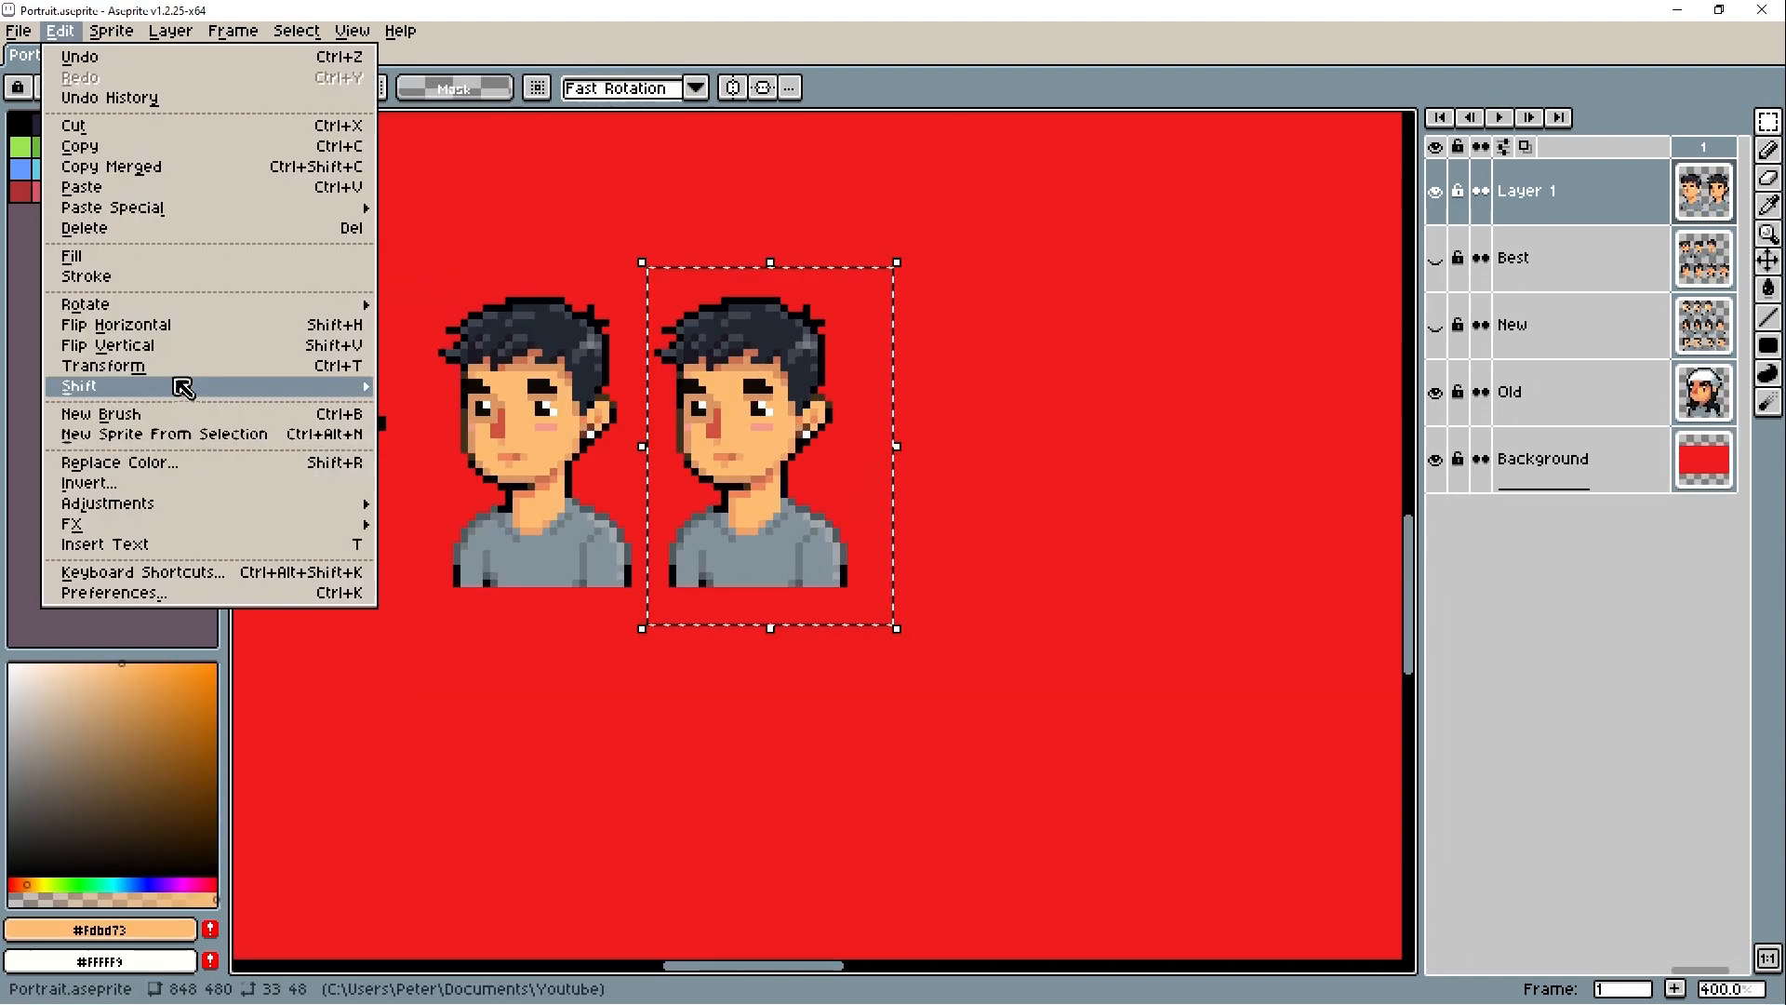
mouse_move(108, 503)
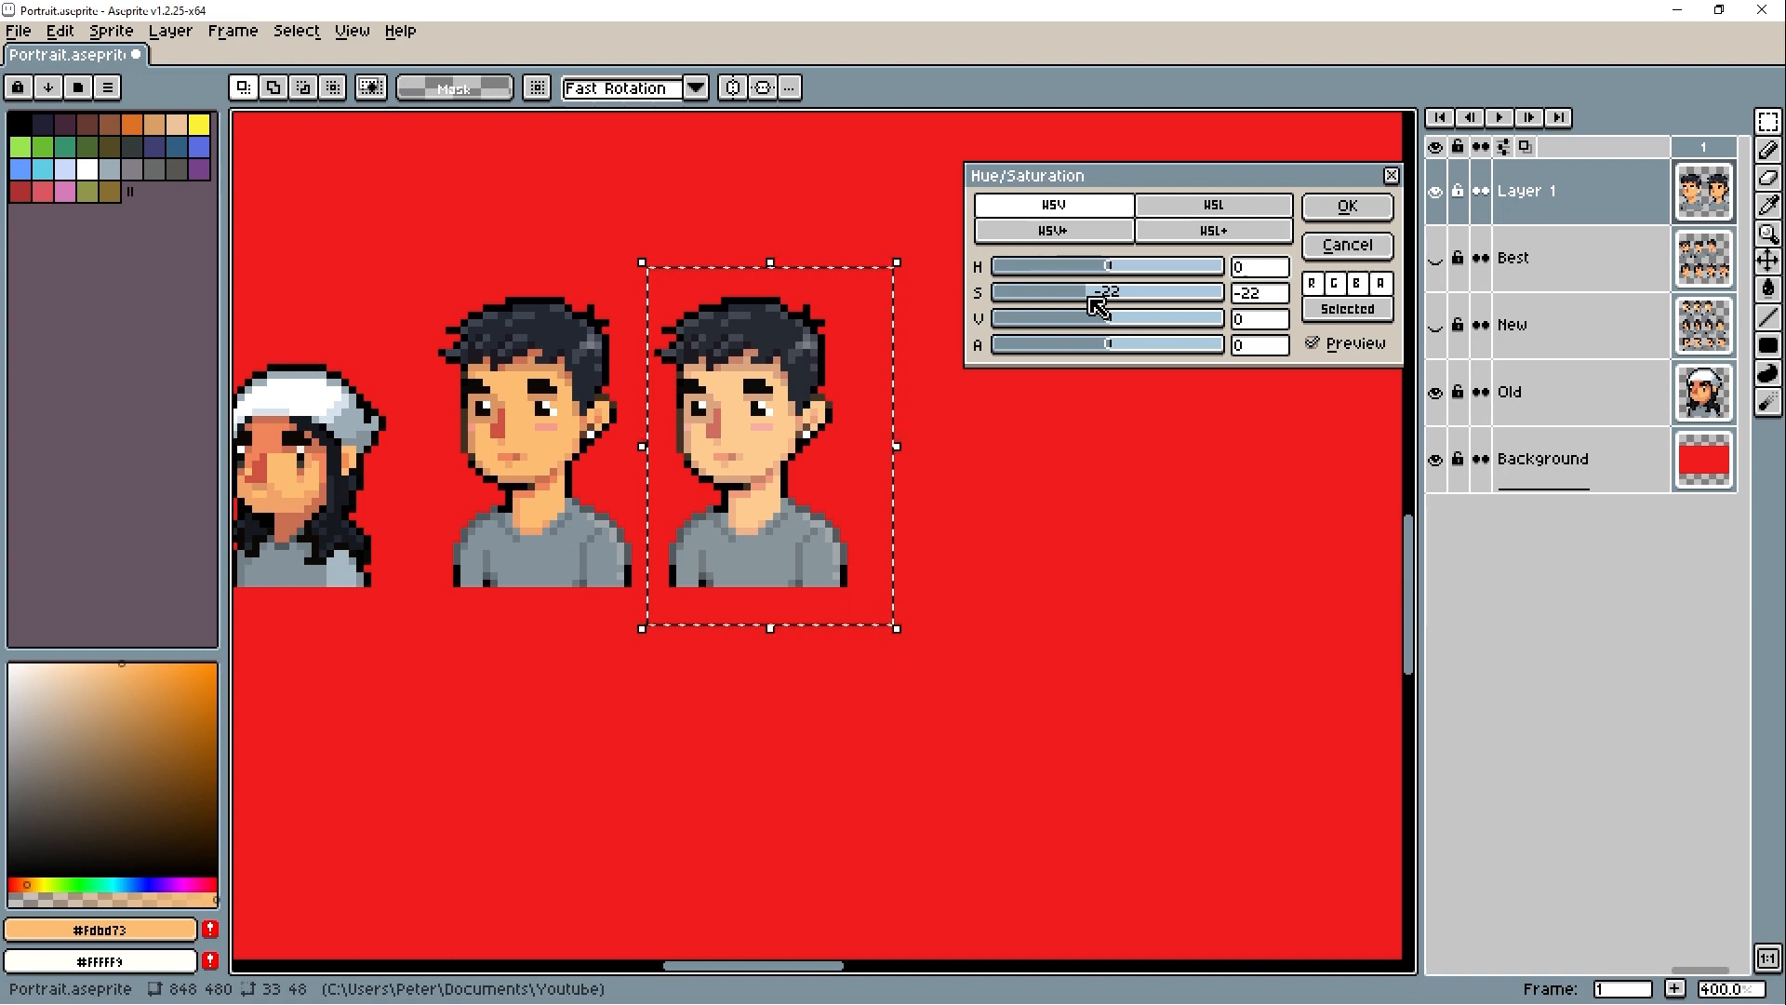
click(1344, 209)
key(ctrl+d)
scroll(973, 366, down, 4)
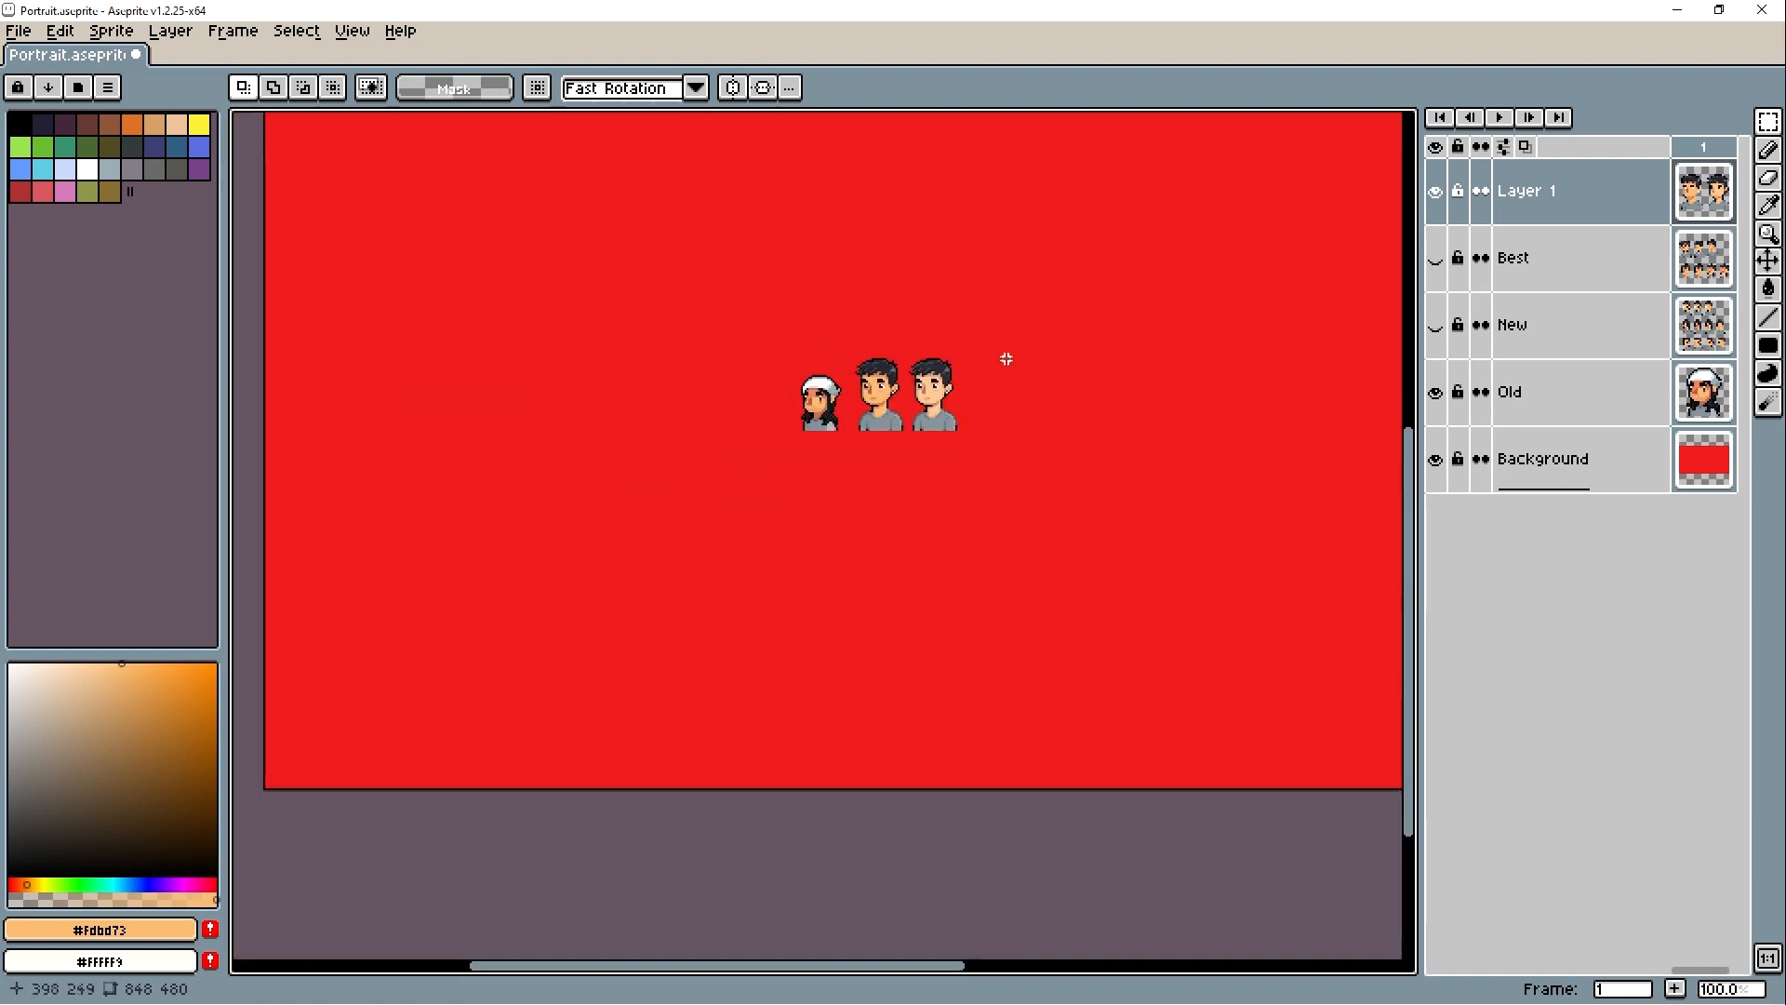
- Recolour the desaturated portrait's hair in neutral black tones, including #222222
scroll(1005, 359, up, 4)
scroll(950, 472, up, 1)
alt+click(951, 470)
key(g)
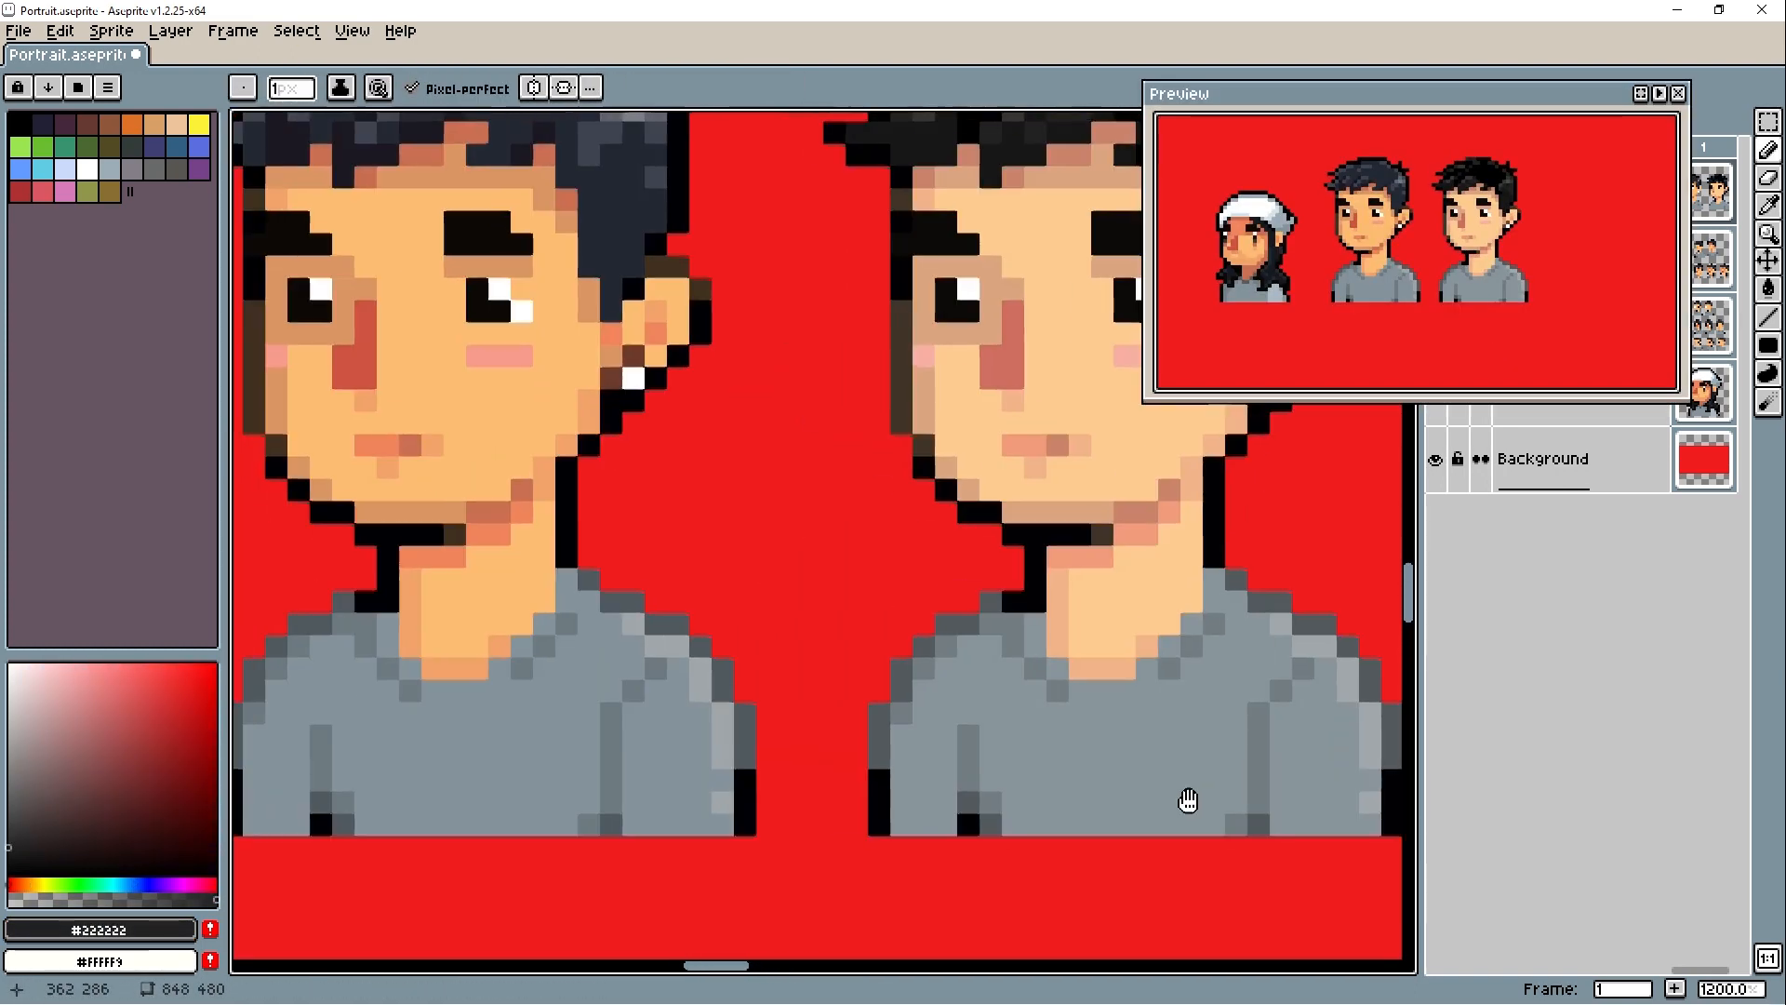
key(F7)
scroll(1180, 798, down, 3)
scroll(1160, 602, up, 1)
- Delete the more saturated portrait from Layer 1
key(m)
drag(387, 189, 842, 883)
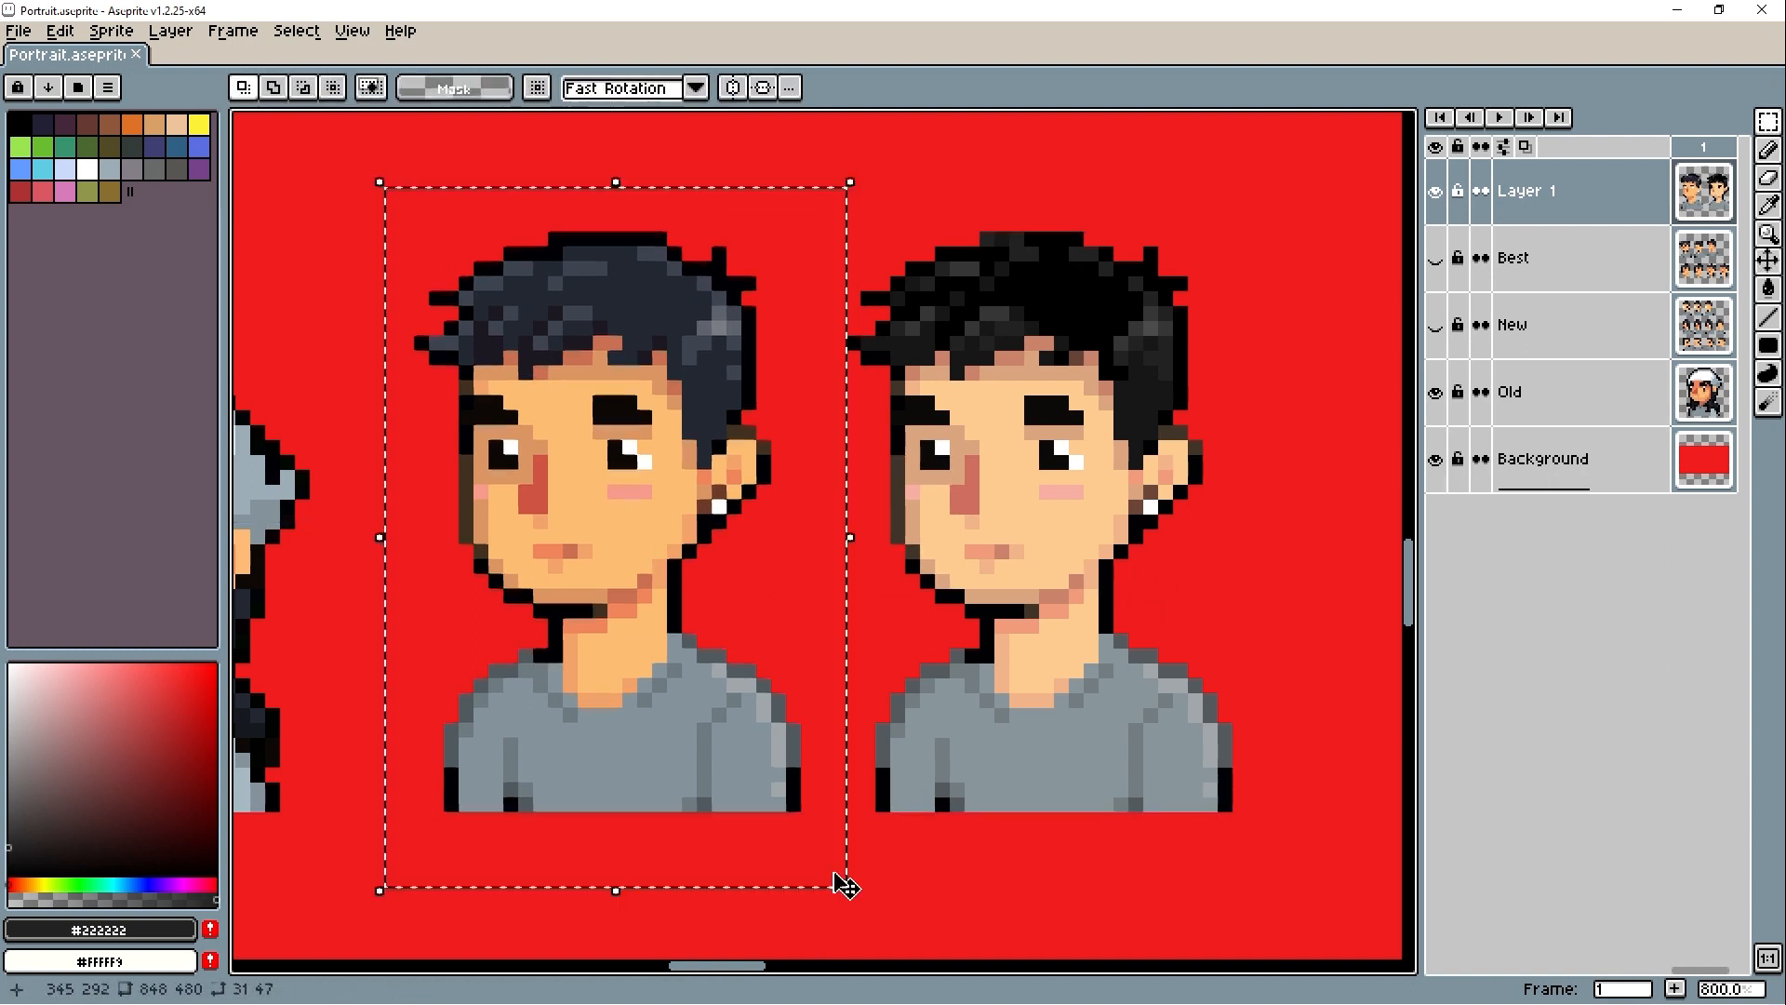
key(Delete)
- Move the remaining desaturated portrait next to the old portrait with the white cap
drag(1270, 147, 805, 835)
drag(917, 761, 440, 758)
drag(600, 664, 907, 646)
drag(883, 699, 927, 700)
key(ctrl+d)
- Save the portrait sprite and close its window
scroll(939, 712, down, 3)
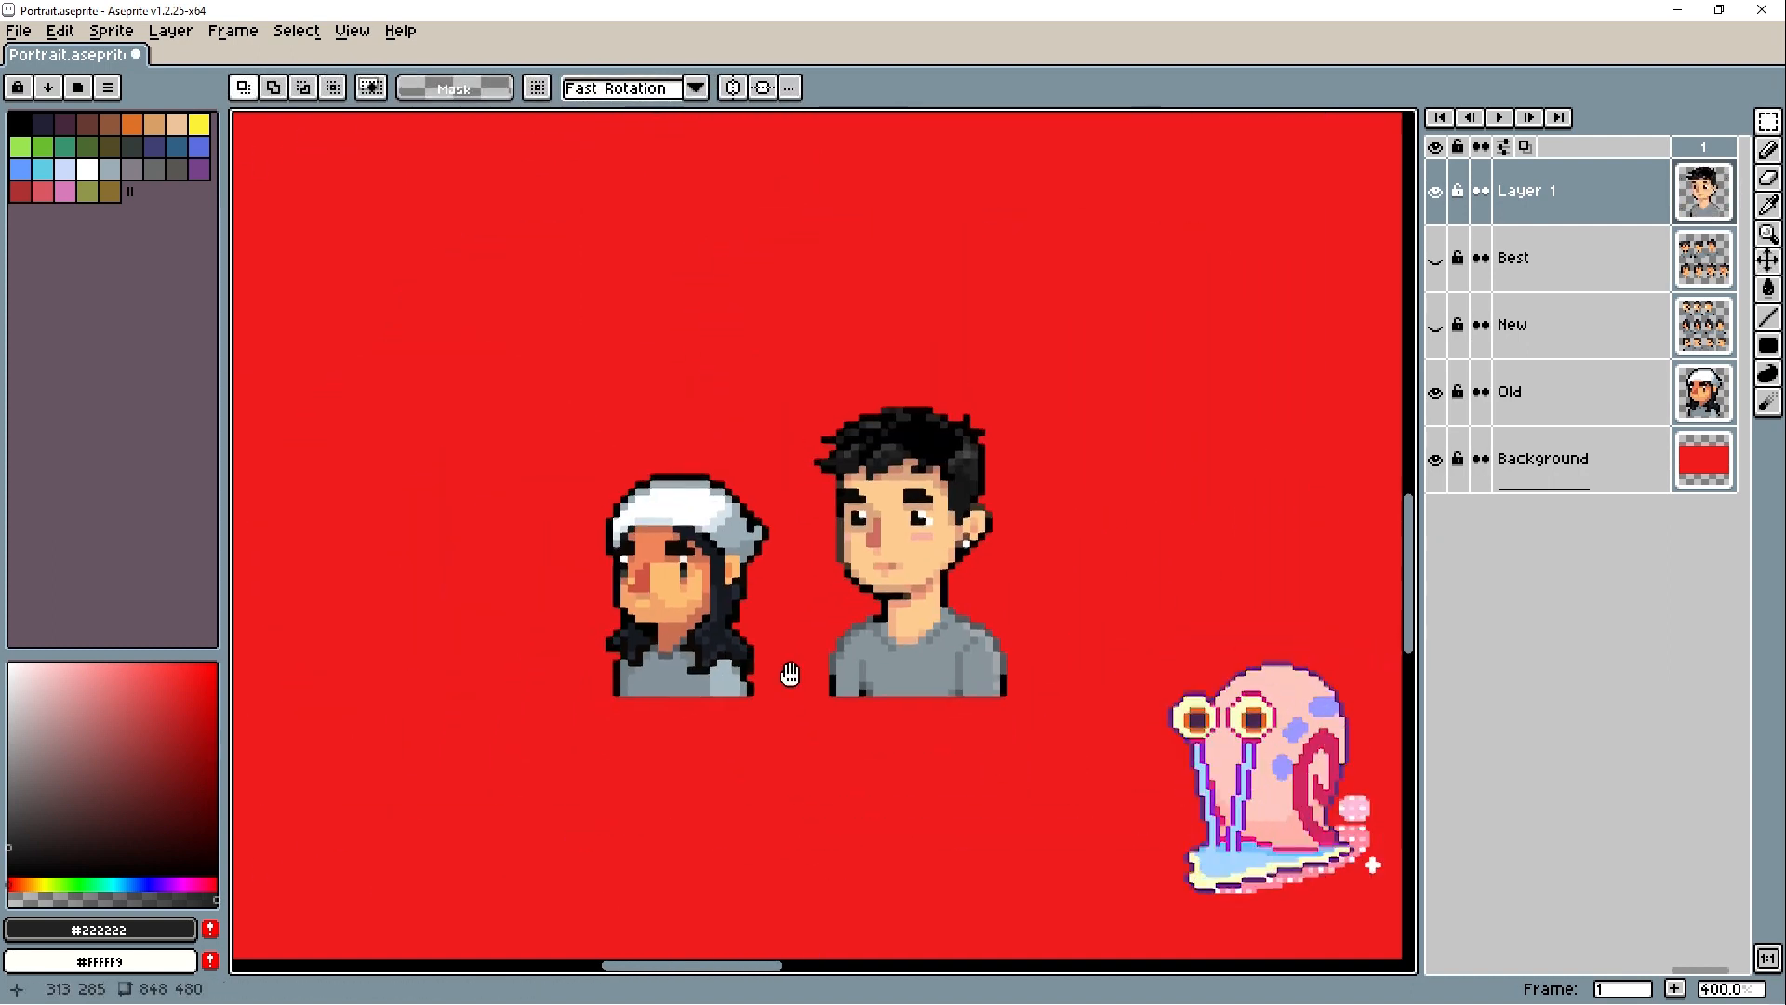
key(ctrl+s)
click(1753, 17)
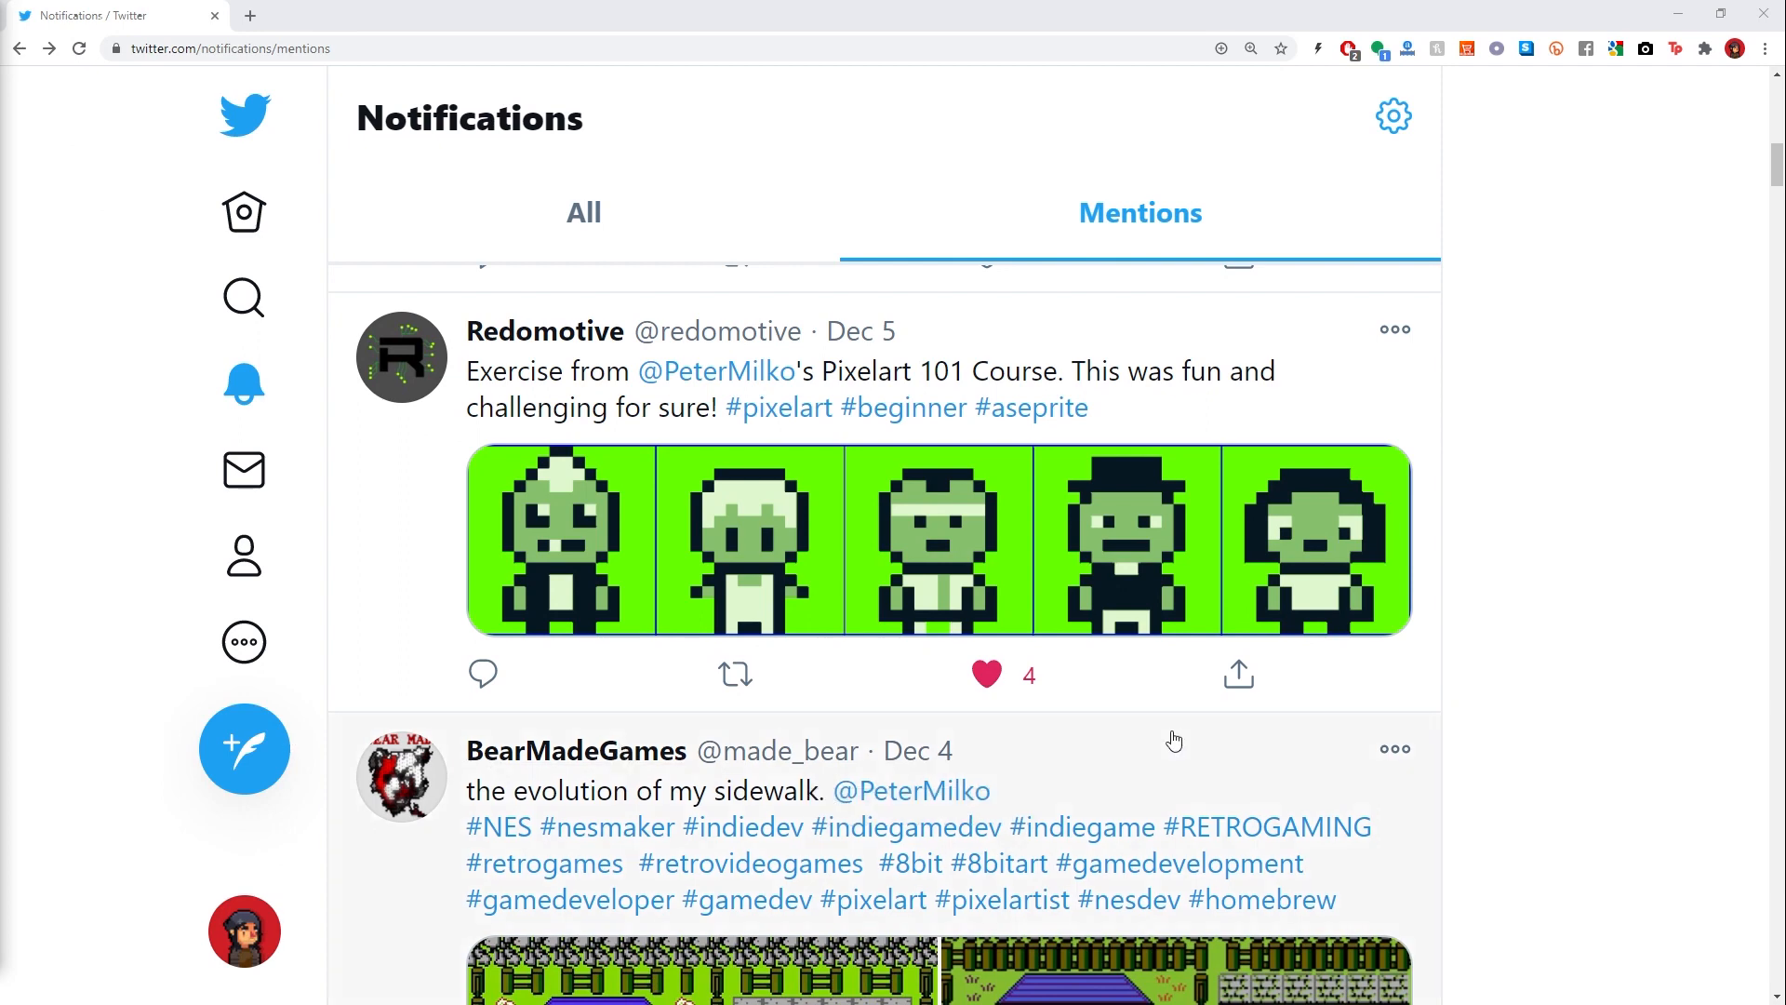
- In Twitter, browse the mentions, like the isometric house pixel art post and continue to the older posts
scroll(1640, 699, down, 10)
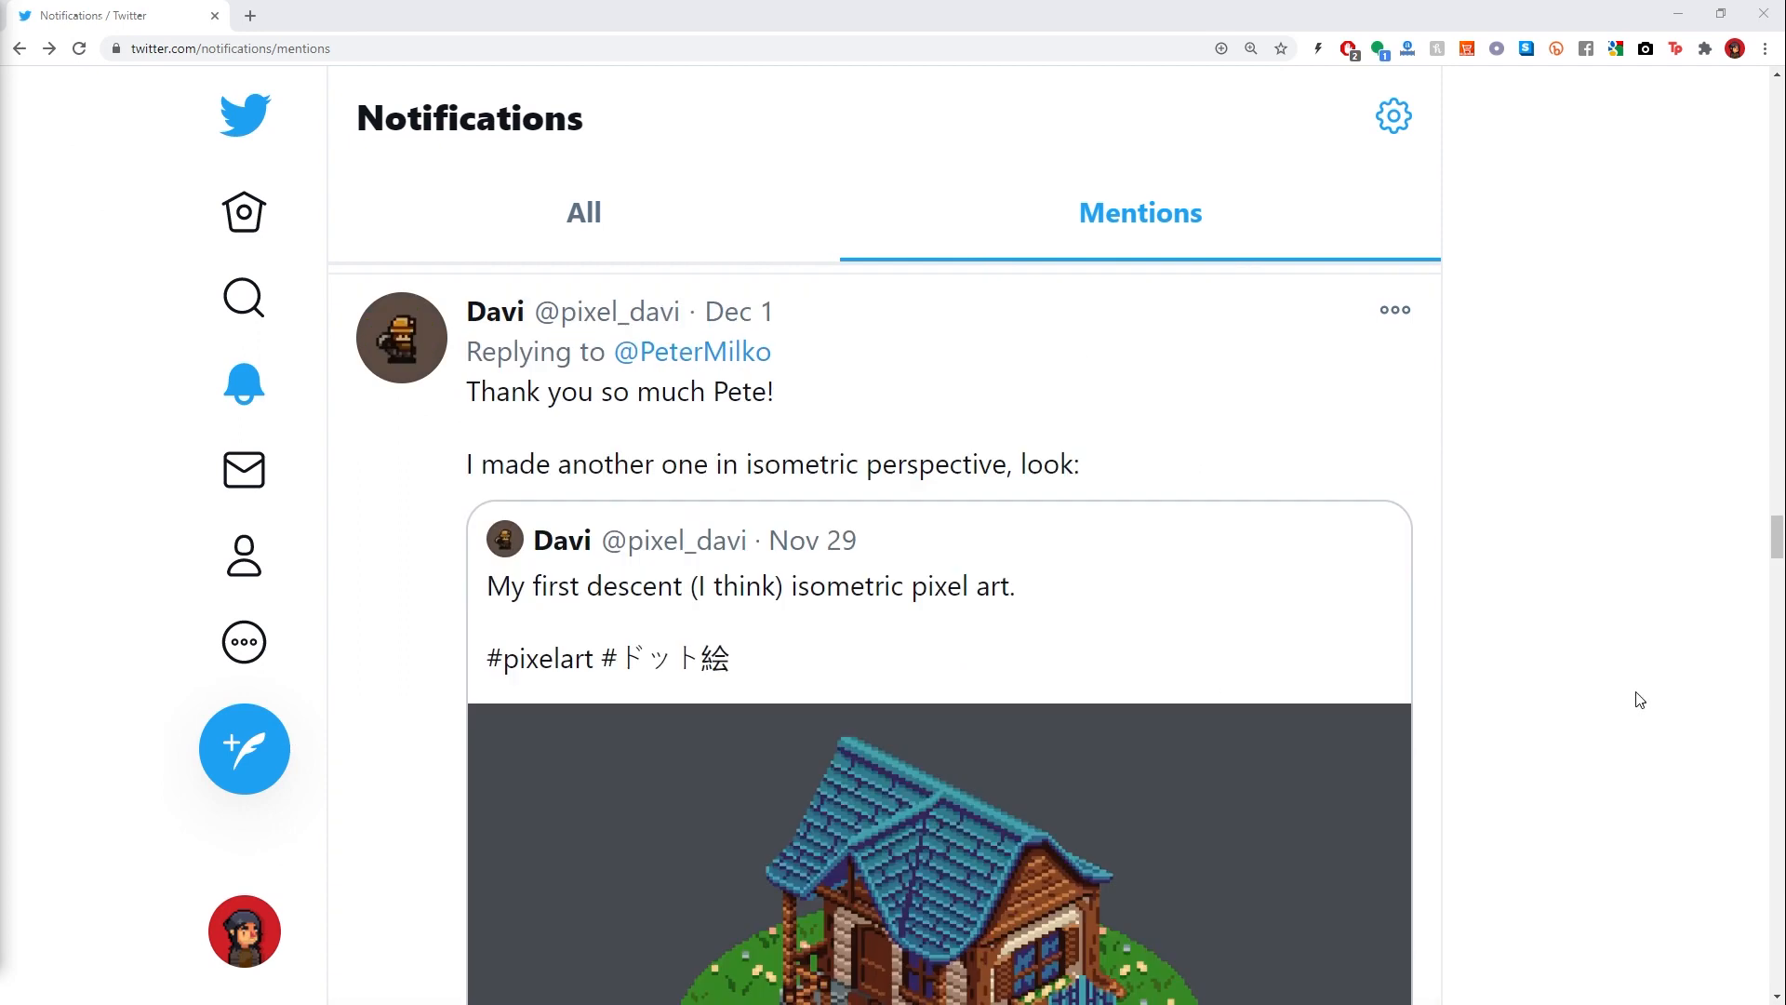
scroll(1640, 699, down, 4)
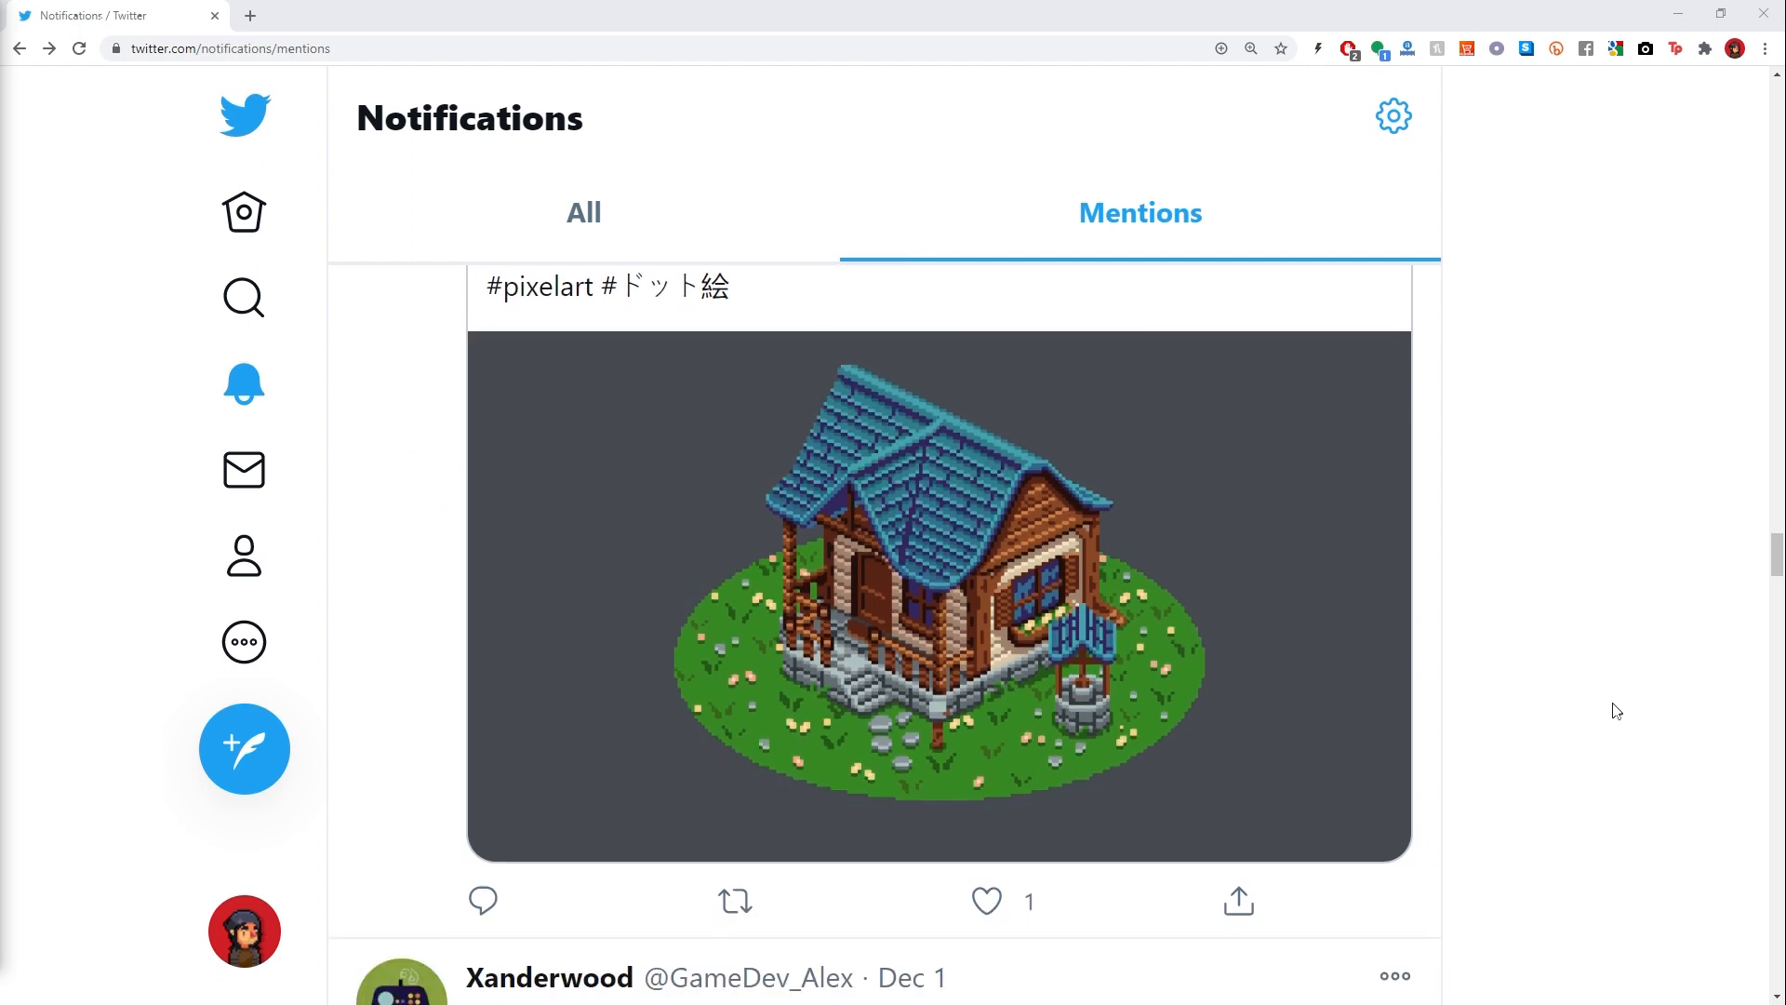
click(1007, 904)
scroll(1503, 731, down, 20)
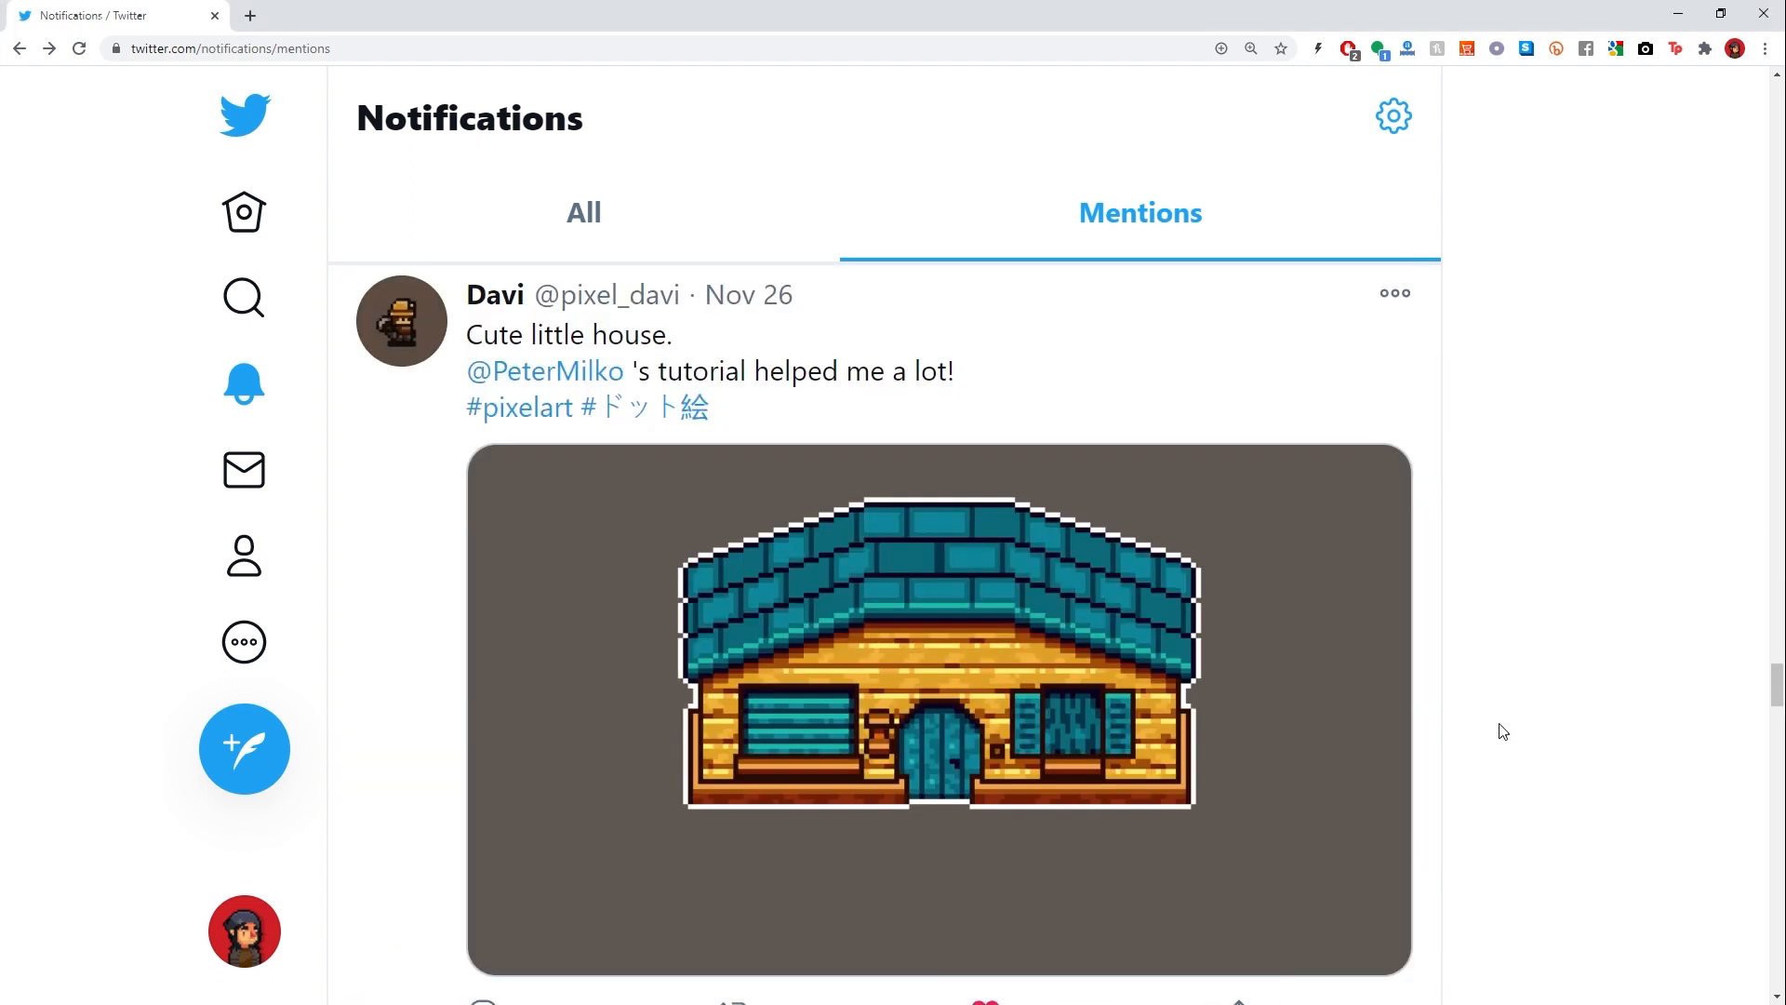